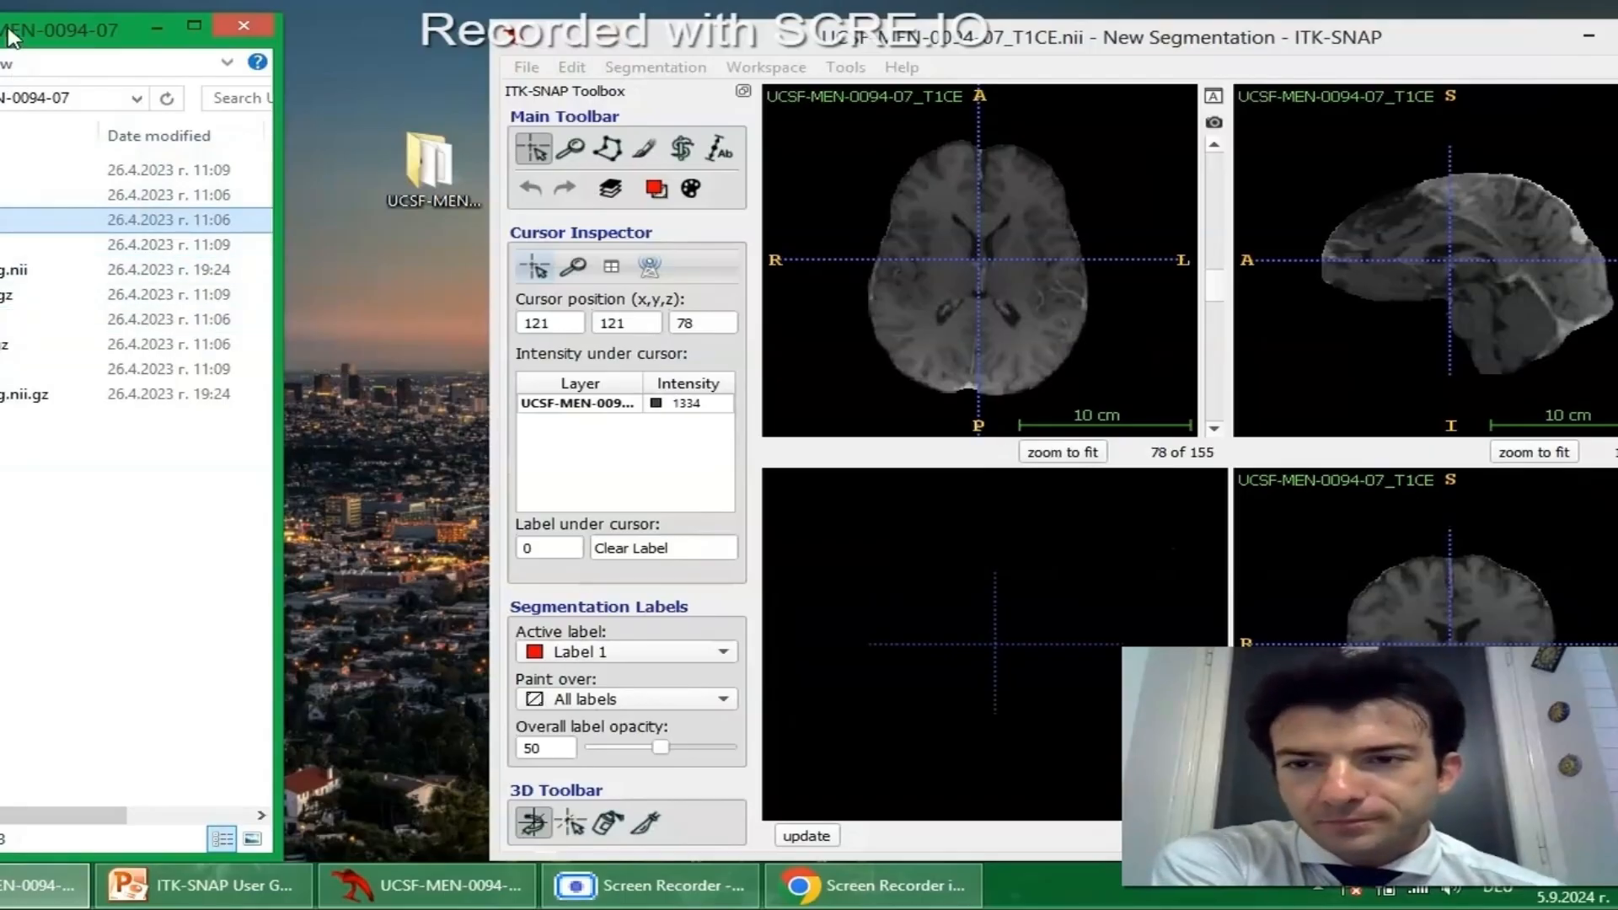
Bring the file list of the case folder into view and load UCSF-MEN-0094-07_FLAIR.nii as an additional image in ITK-SNAP.
{"action": "left_click_drag", "start_coordinate": [10, 33], "coordinate": [204, 40]}
{"action": "left_click_drag", "start_coordinate": [250, 820], "coordinate": [189, 820]}
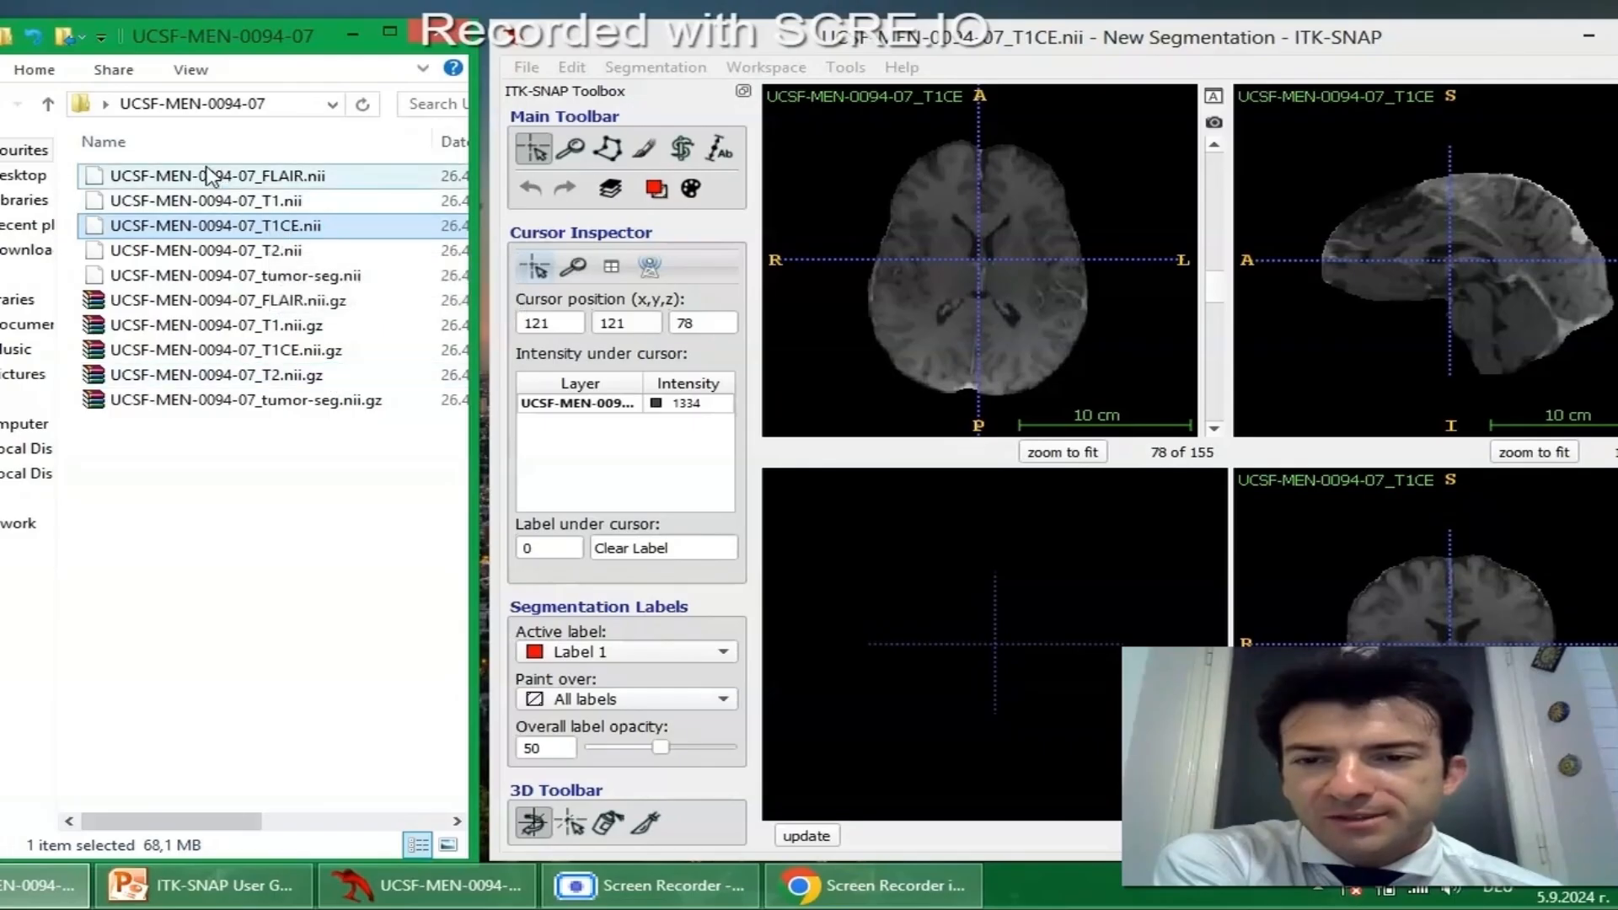
{"action": "left_click_drag", "start_coordinate": [215, 175], "coordinate": [1012, 263]}
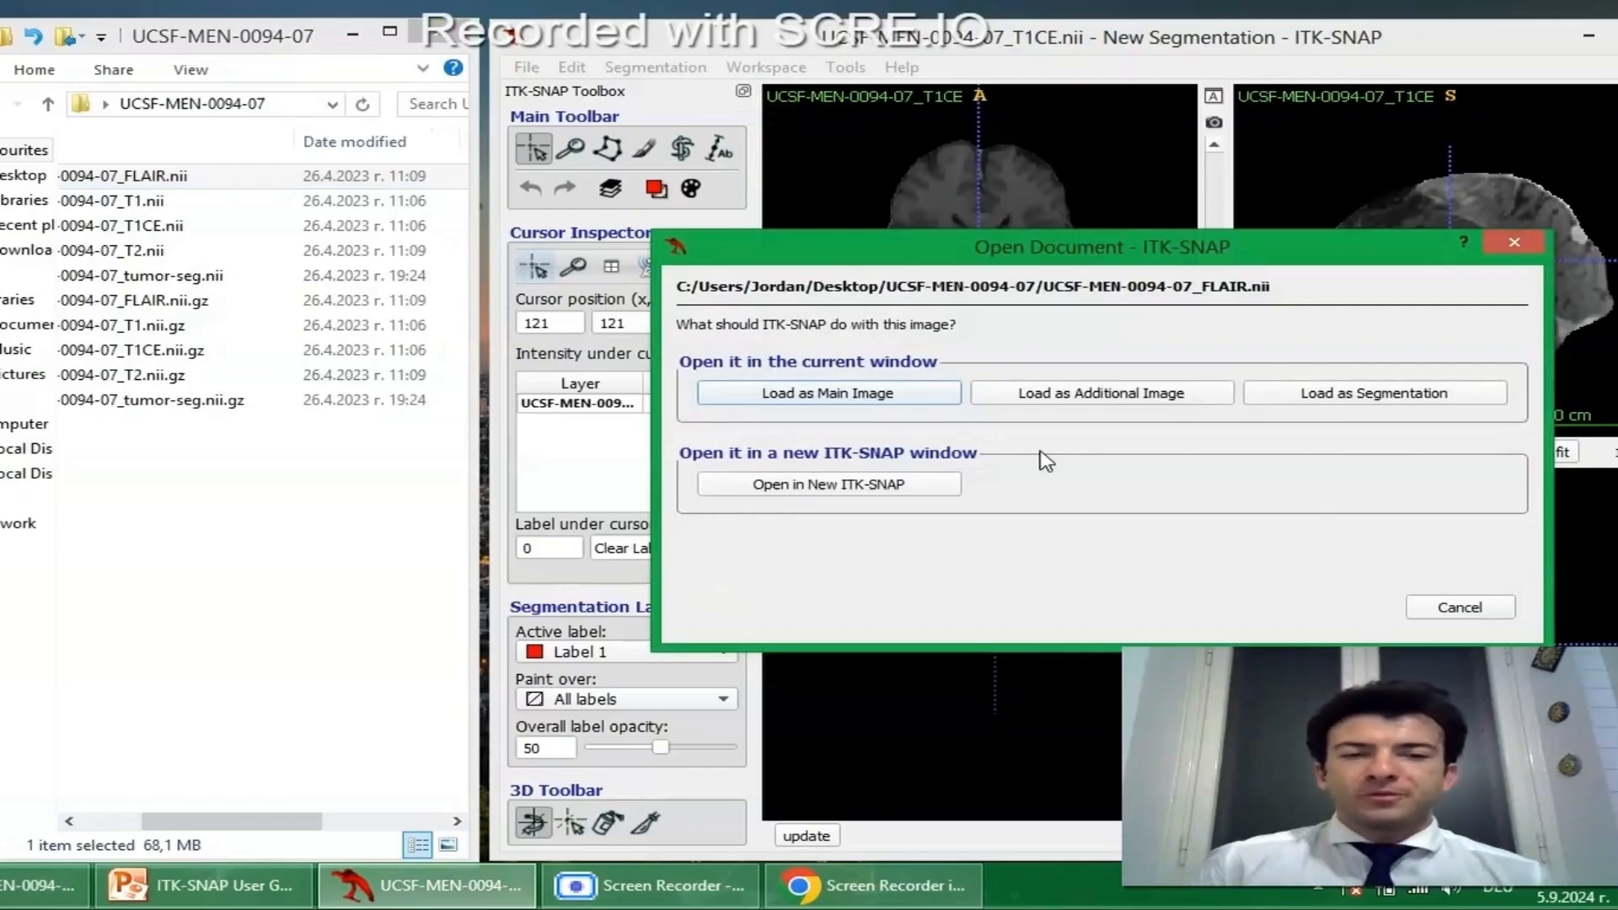
{"action": "left_click", "coordinate": [1053, 397]}
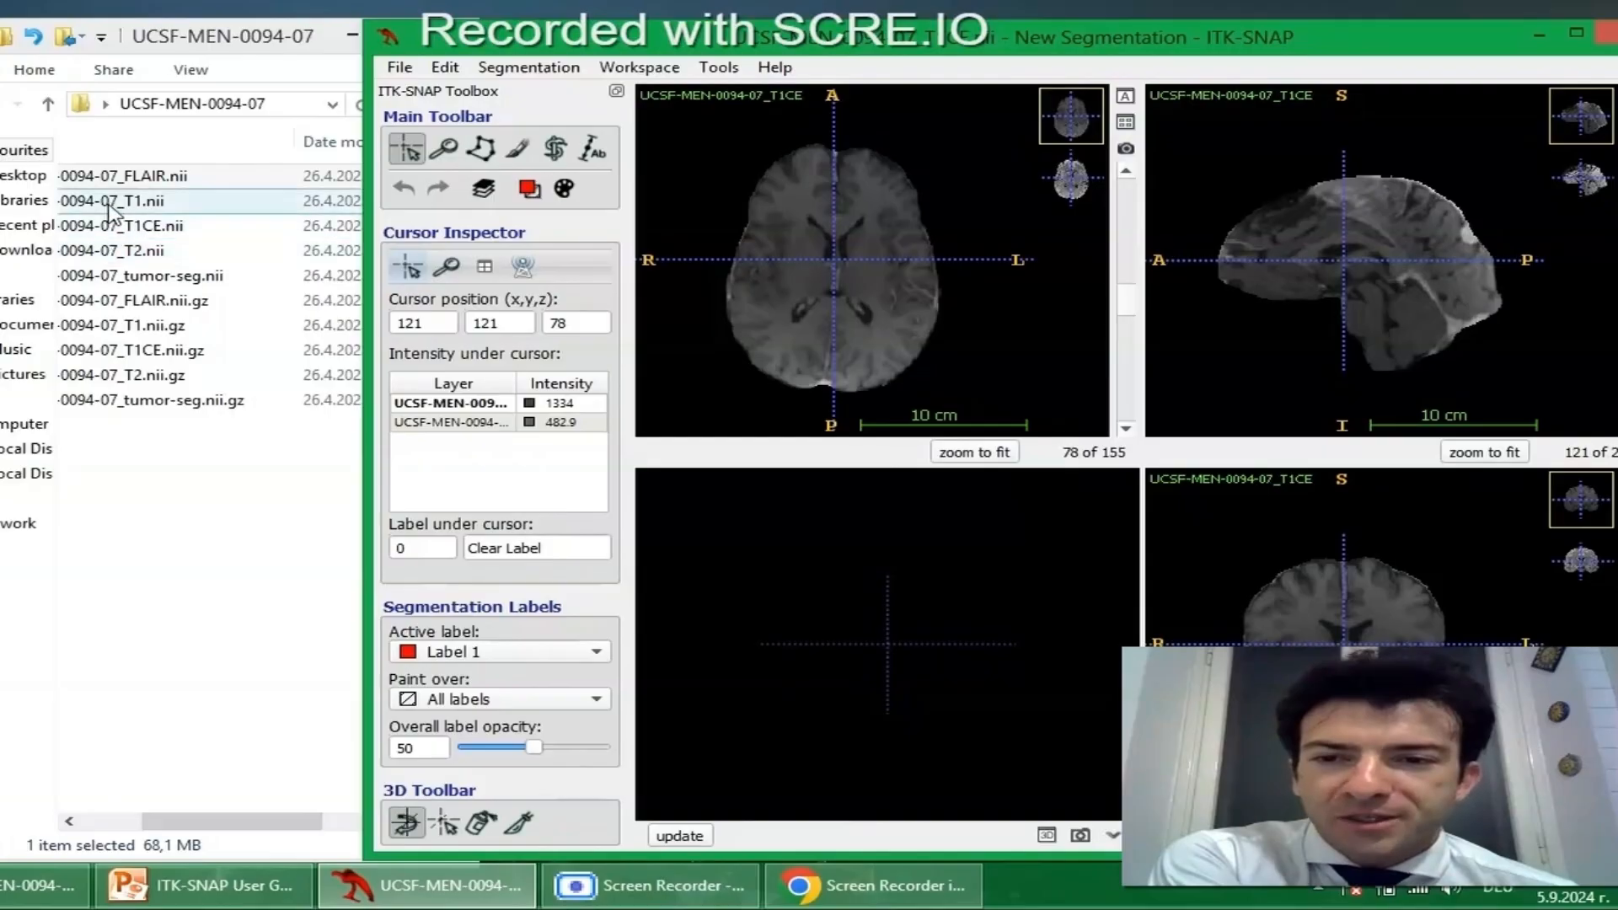
Load UCSF-MEN-0094-07_T1.nii and UCSF-MEN-0094-07_T2.nii, in that order, as additional images.
{"action": "left_click_drag", "start_coordinate": [126, 201], "coordinate": [880, 292]}
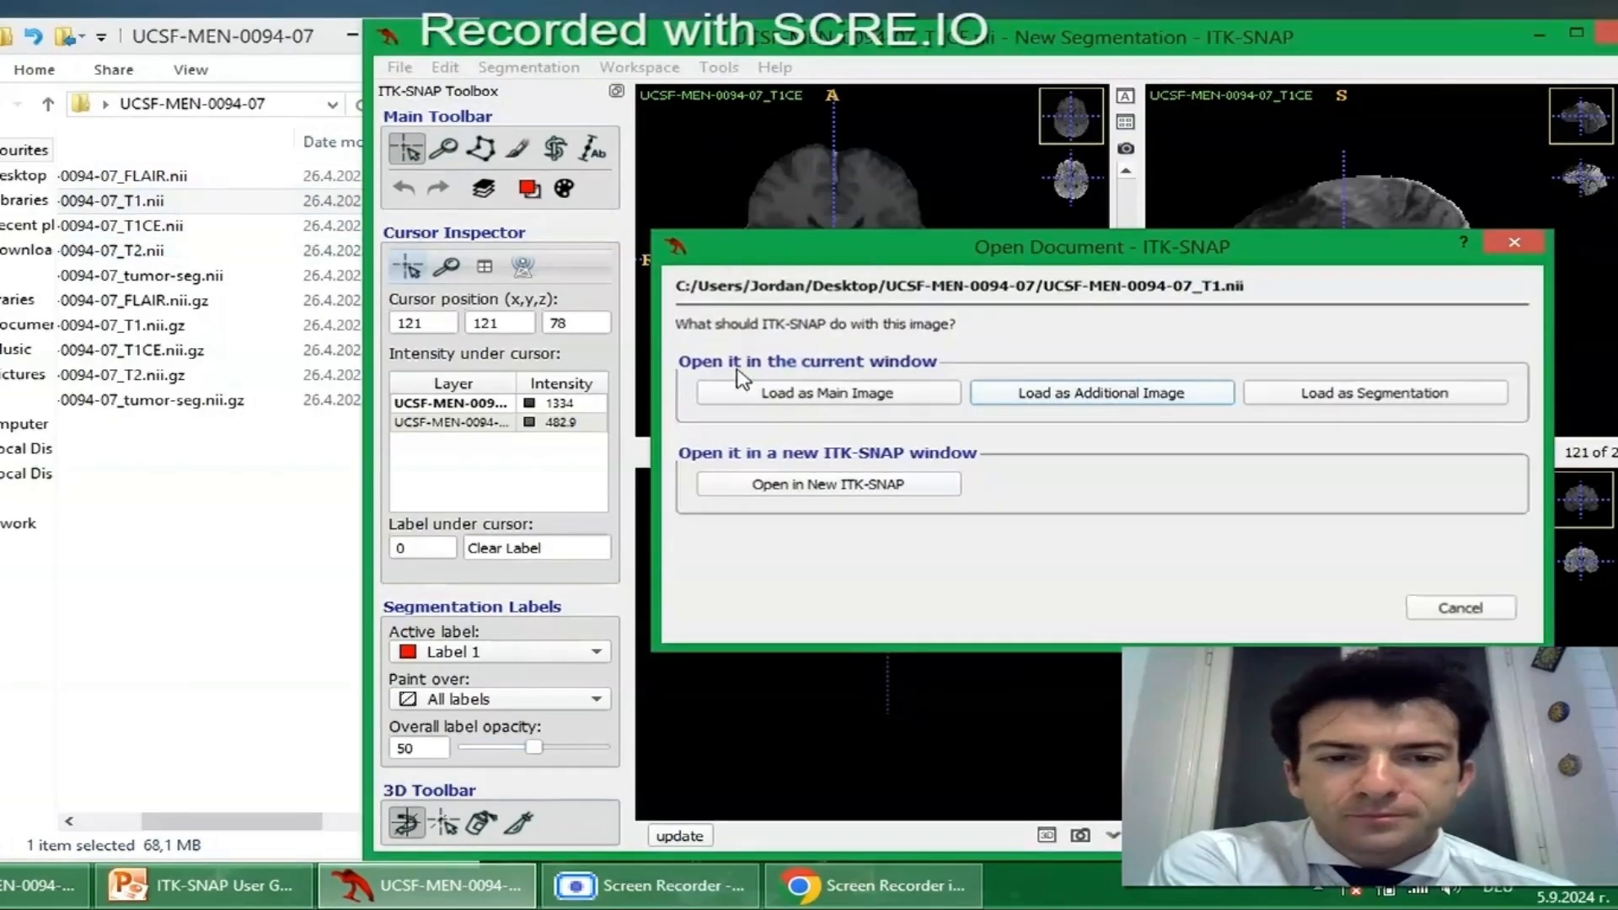
{"action": "left_click_drag", "start_coordinate": [121, 247], "coordinate": [837, 266]}
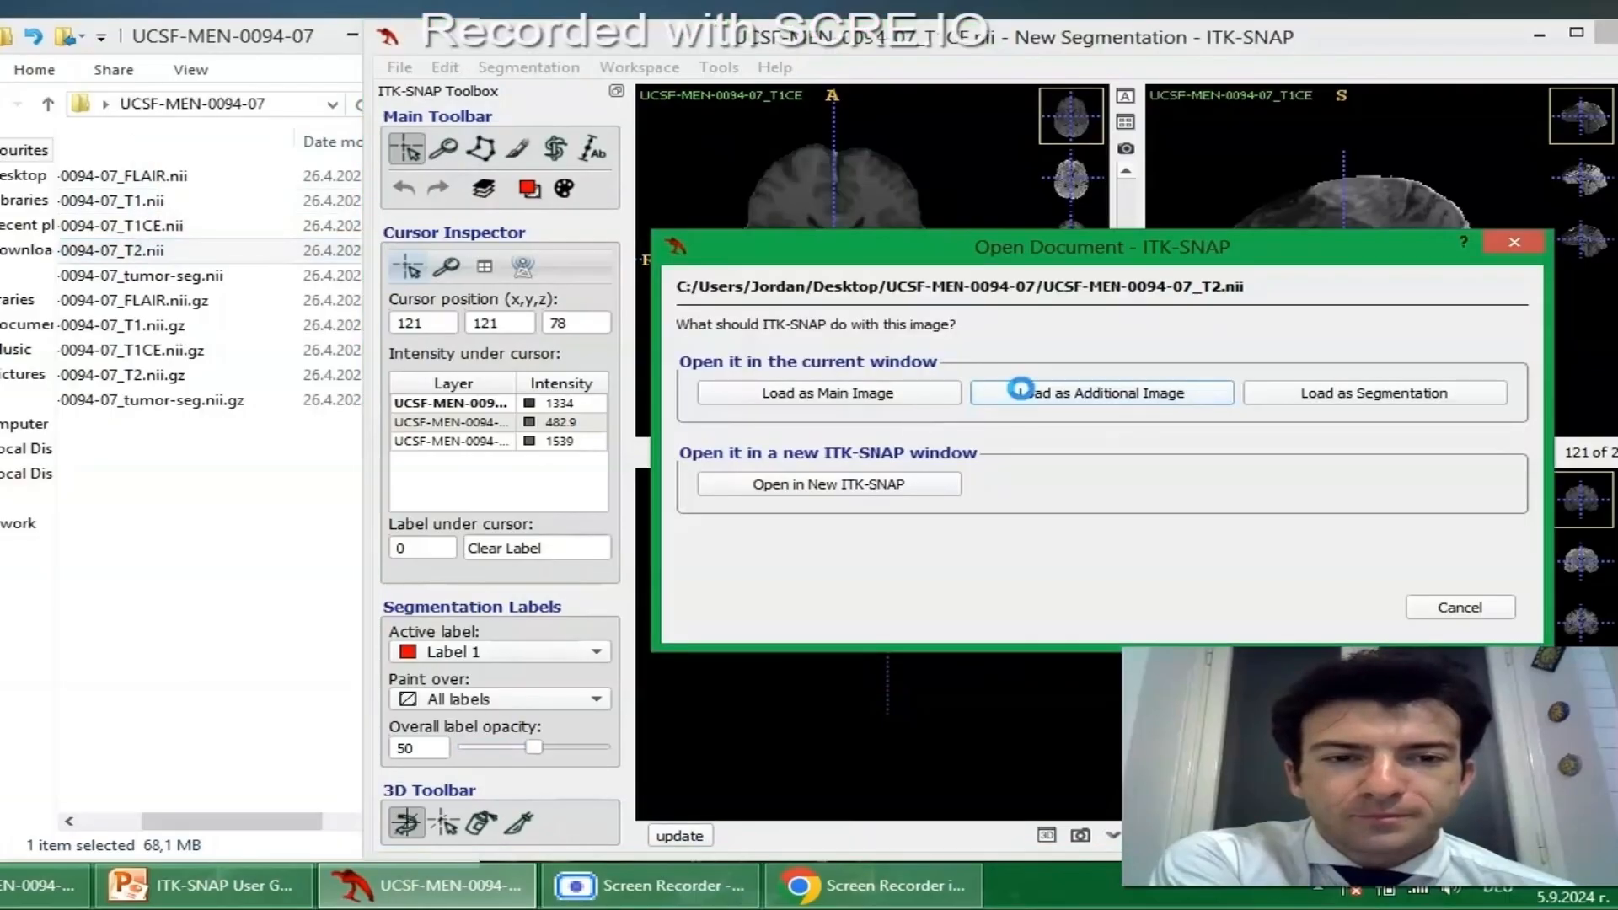
{"action": "left_click", "coordinate": [1062, 393]}
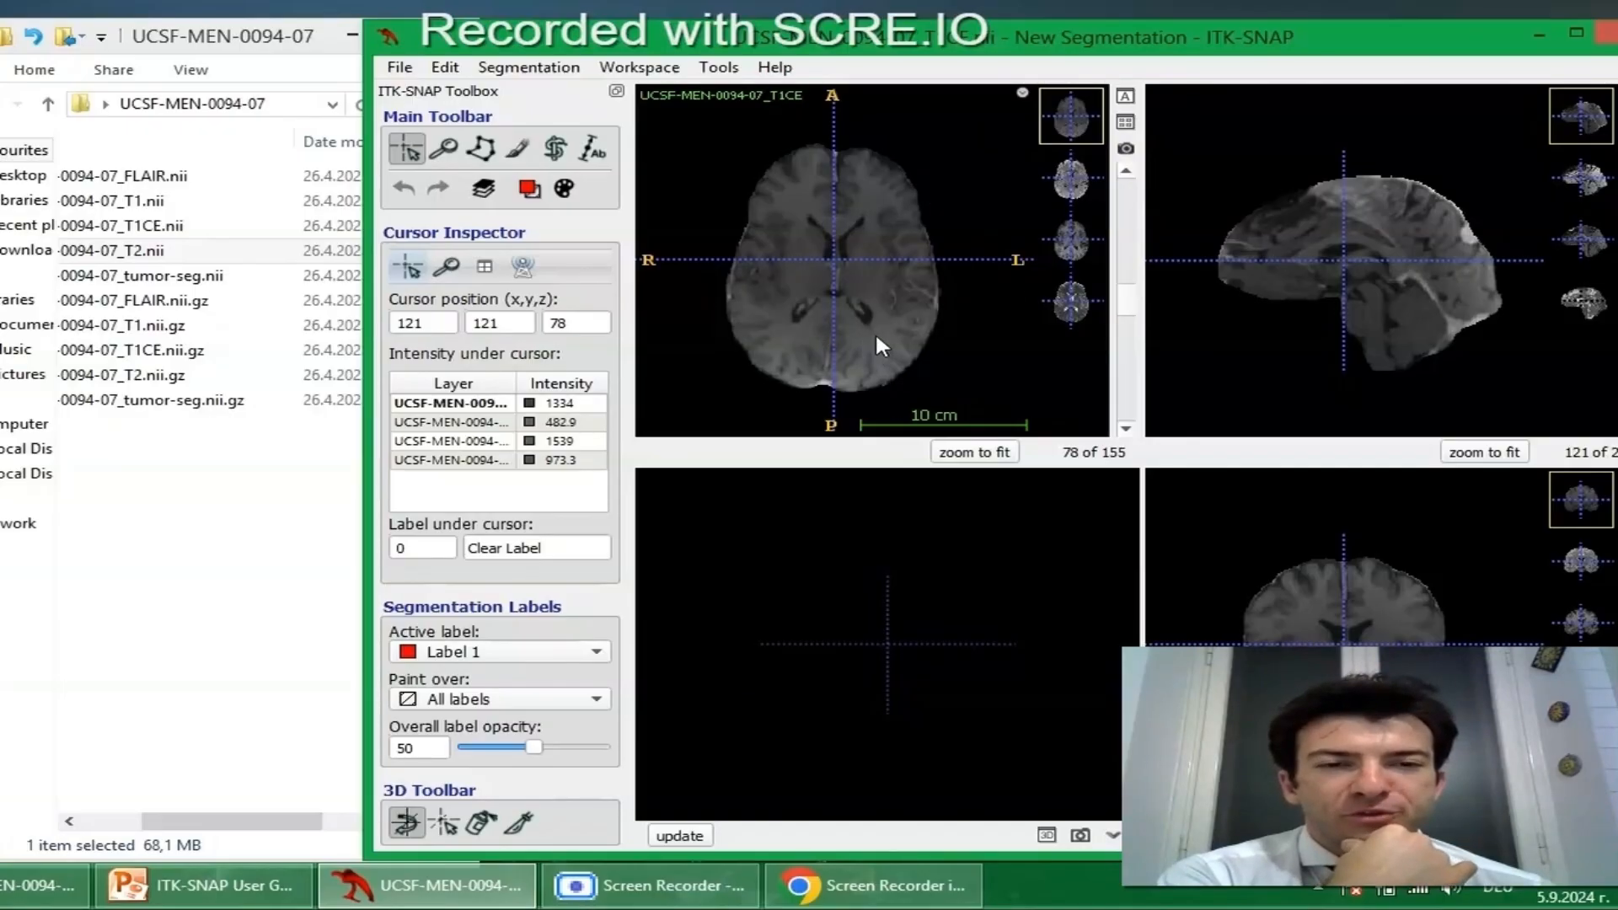
Show only the axial view in a maximized window and toggle through the FLAIR, T1, T2 and T1CE images.
{"action": "left_click", "coordinate": [1125, 98]}
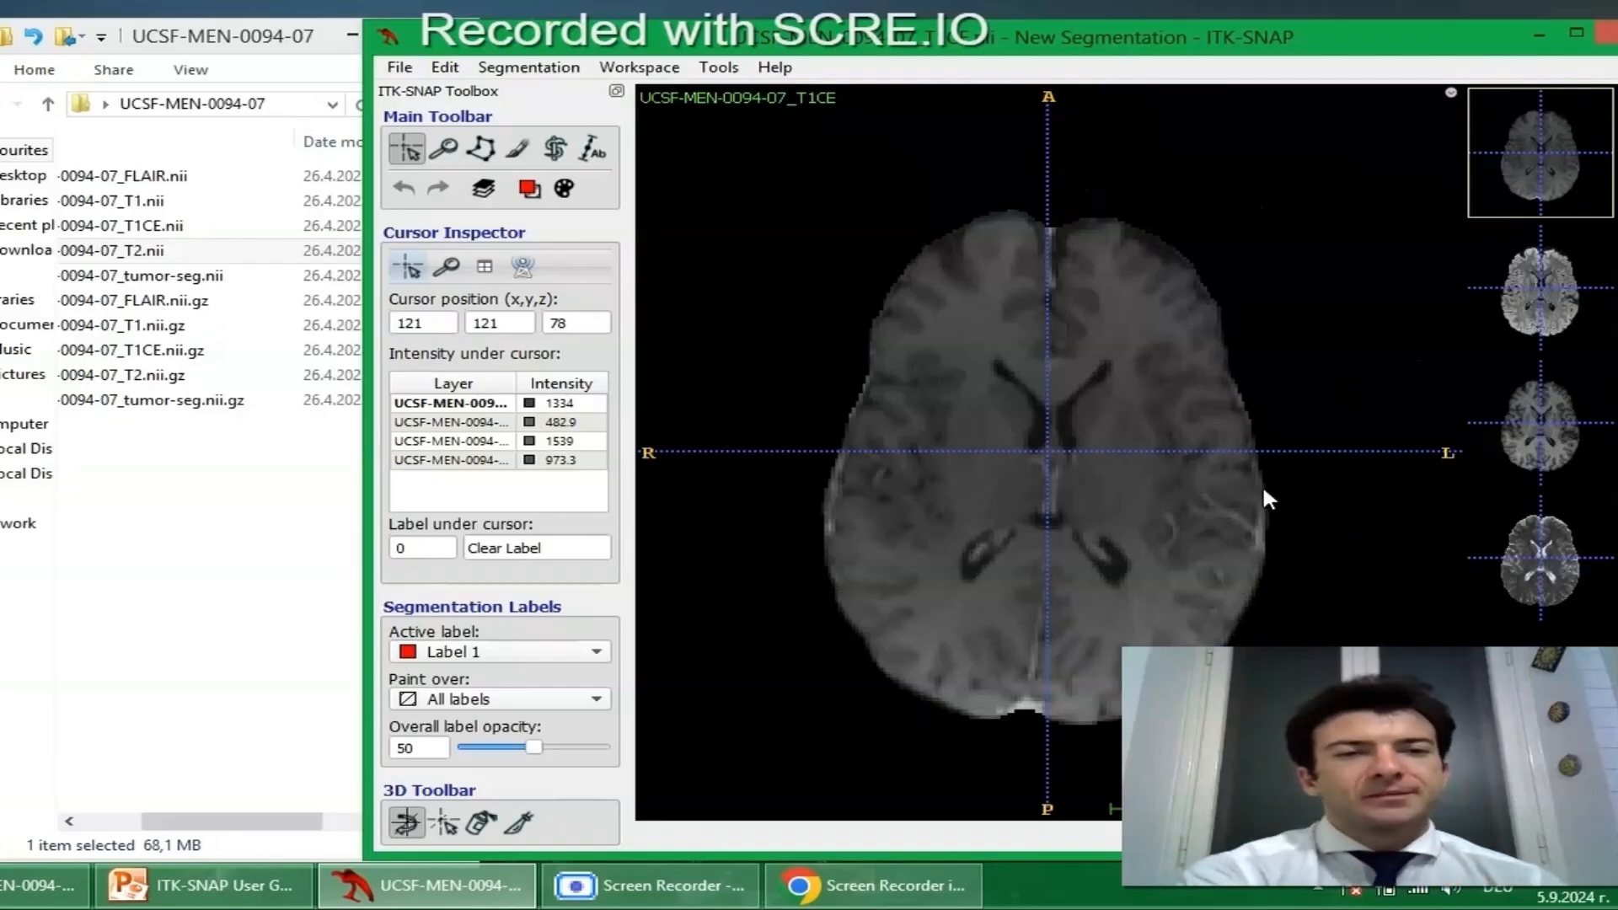
{"action": "double_click", "coordinate": [978, 50]}
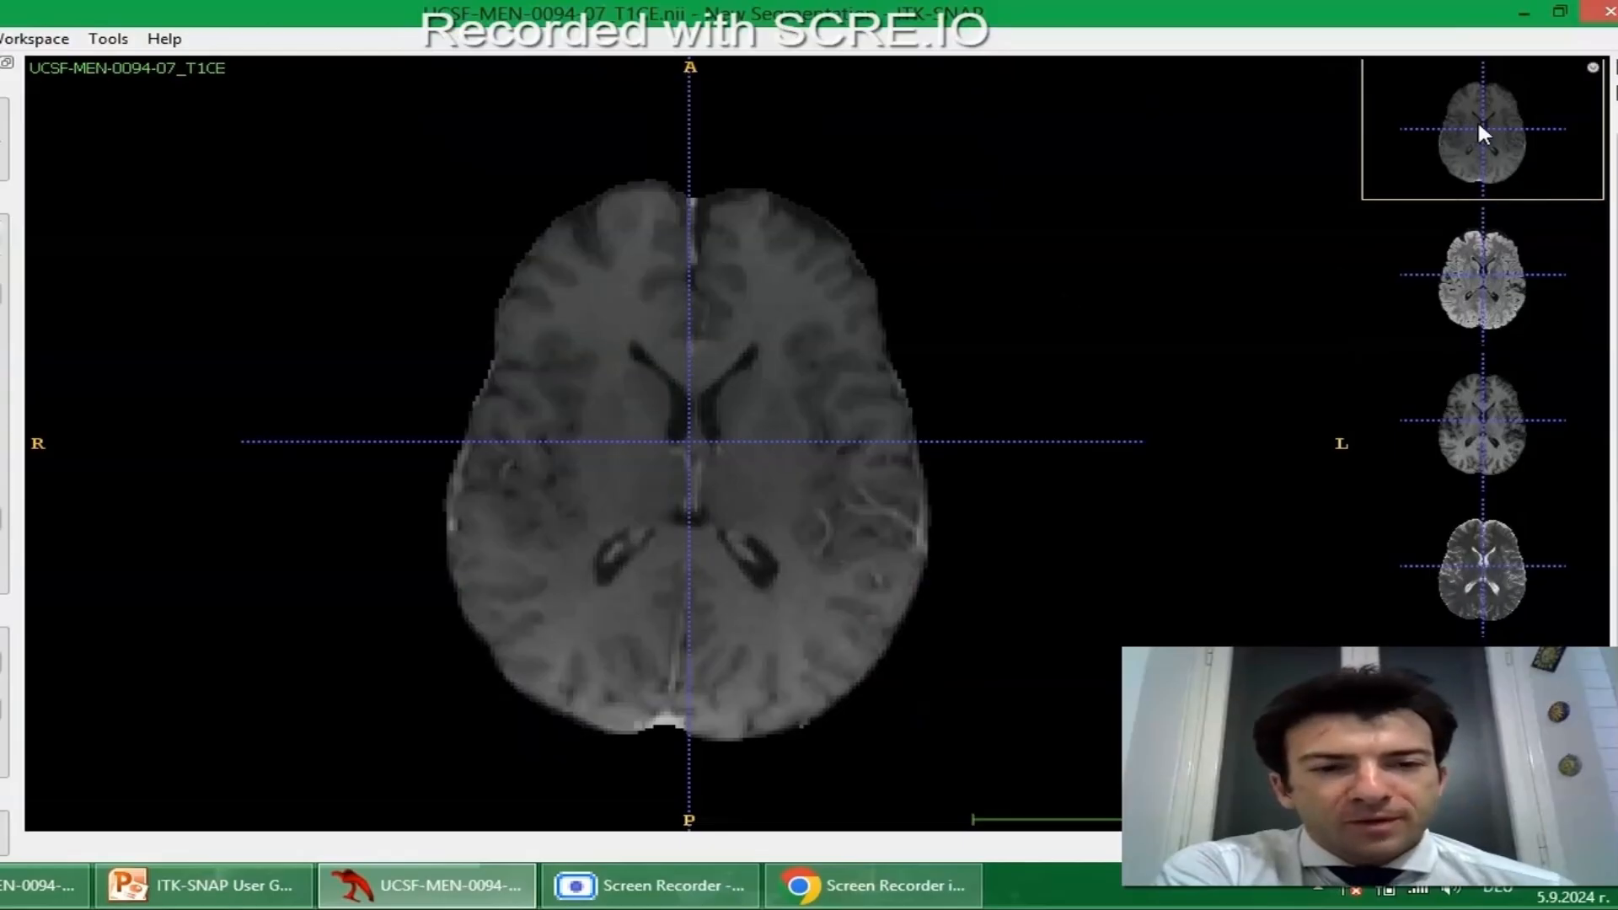
{"action": "left_click", "coordinate": [1465, 271]}
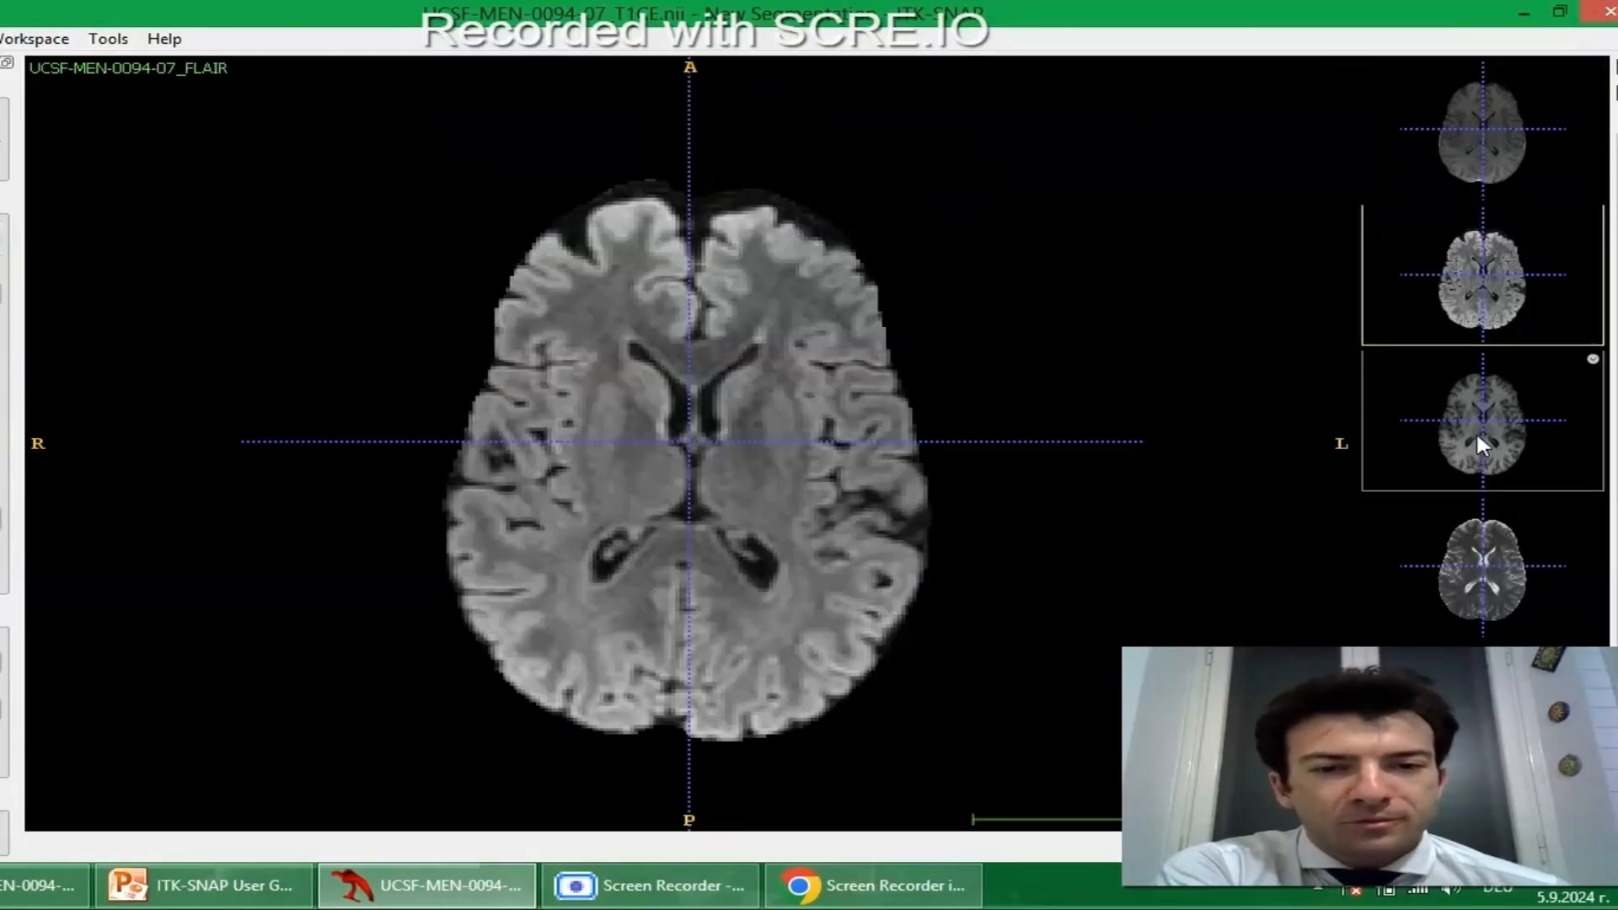
{"action": "left_click", "coordinate": [1480, 444]}
{"action": "left_click", "coordinate": [1471, 575]}
{"action": "left_click", "coordinate": [1477, 441]}
{"action": "left_click", "coordinate": [1480, 278]}
{"action": "left_click", "coordinate": [1483, 150]}
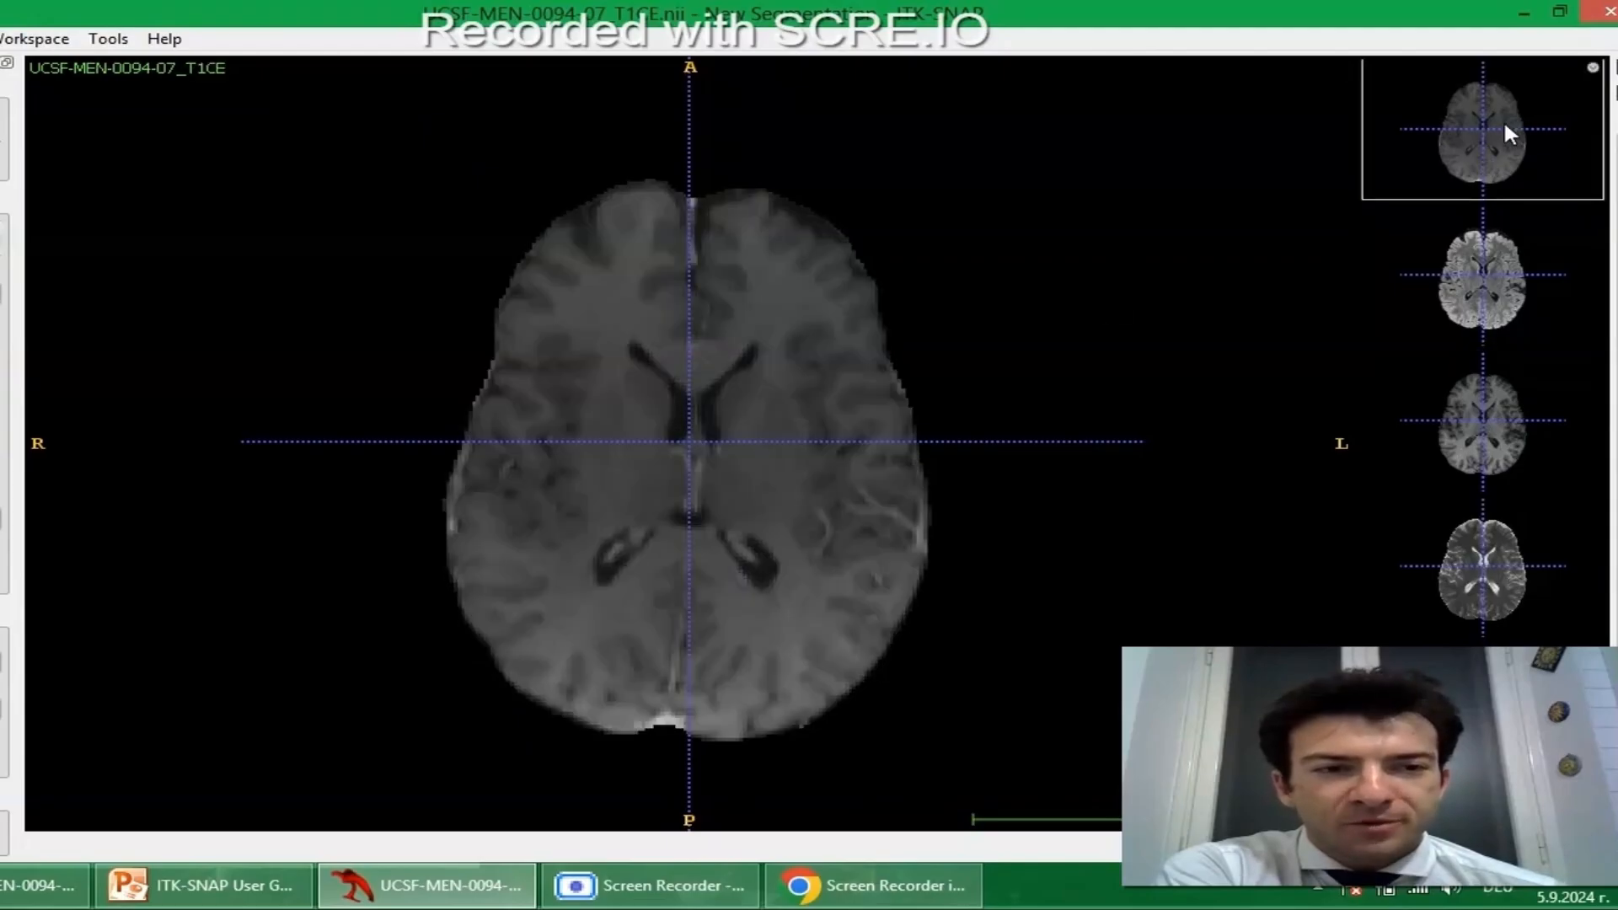
Review the FLAIR, T1 and T2 sequences in the axial view in their loading order, then return to FLAIR.
{"action": "left_click", "coordinate": [1464, 311]}
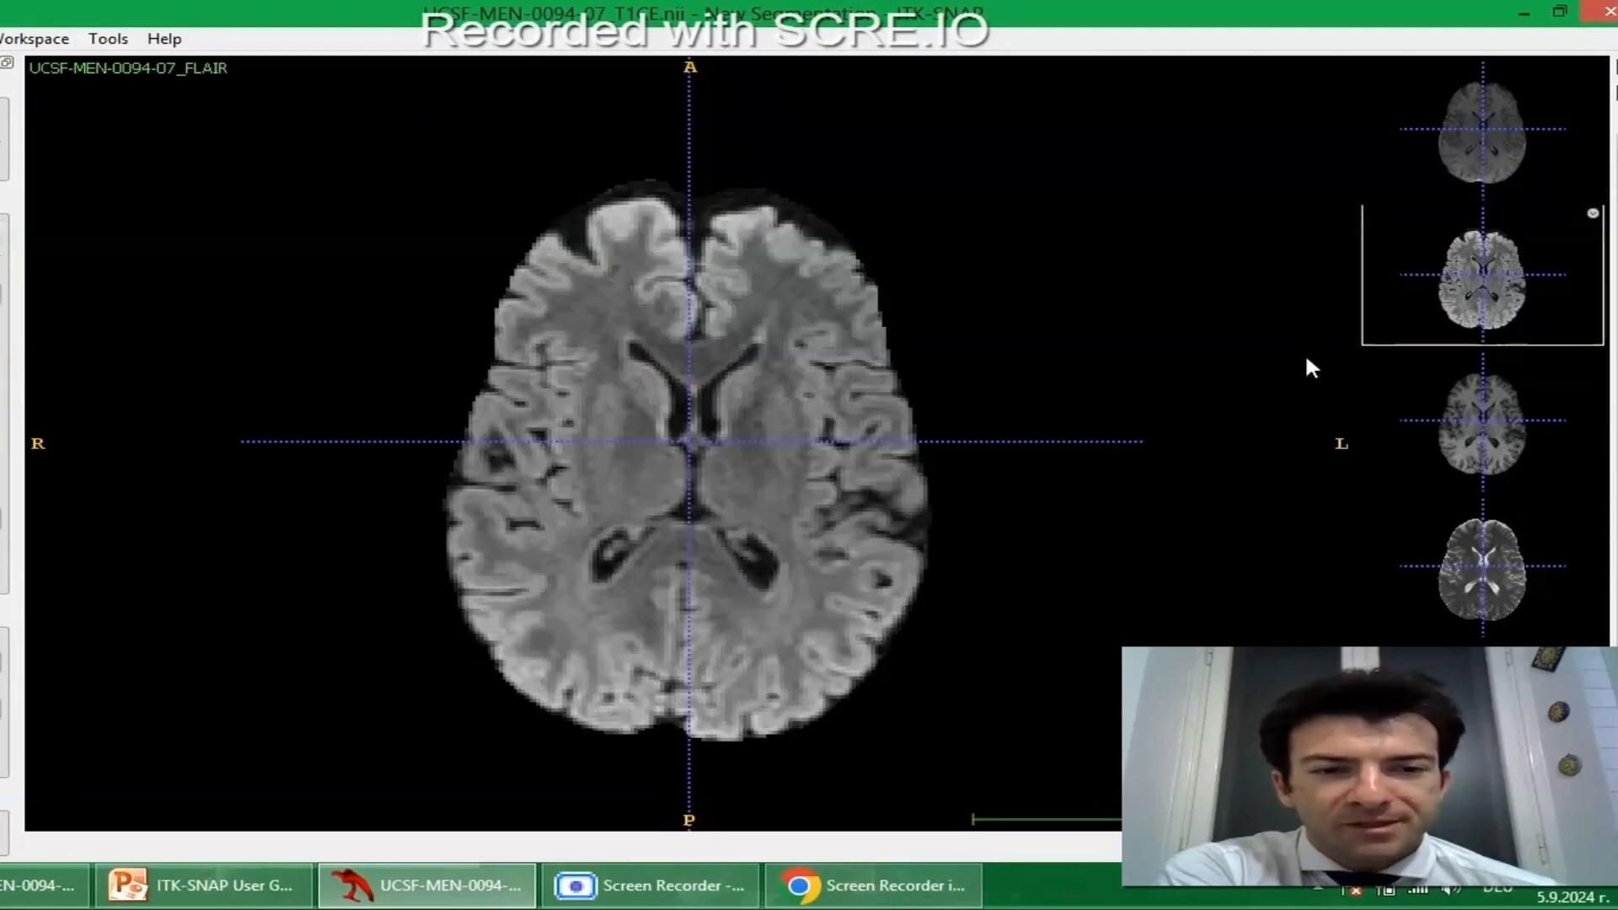
{"action": "left_click", "coordinate": [1512, 452]}
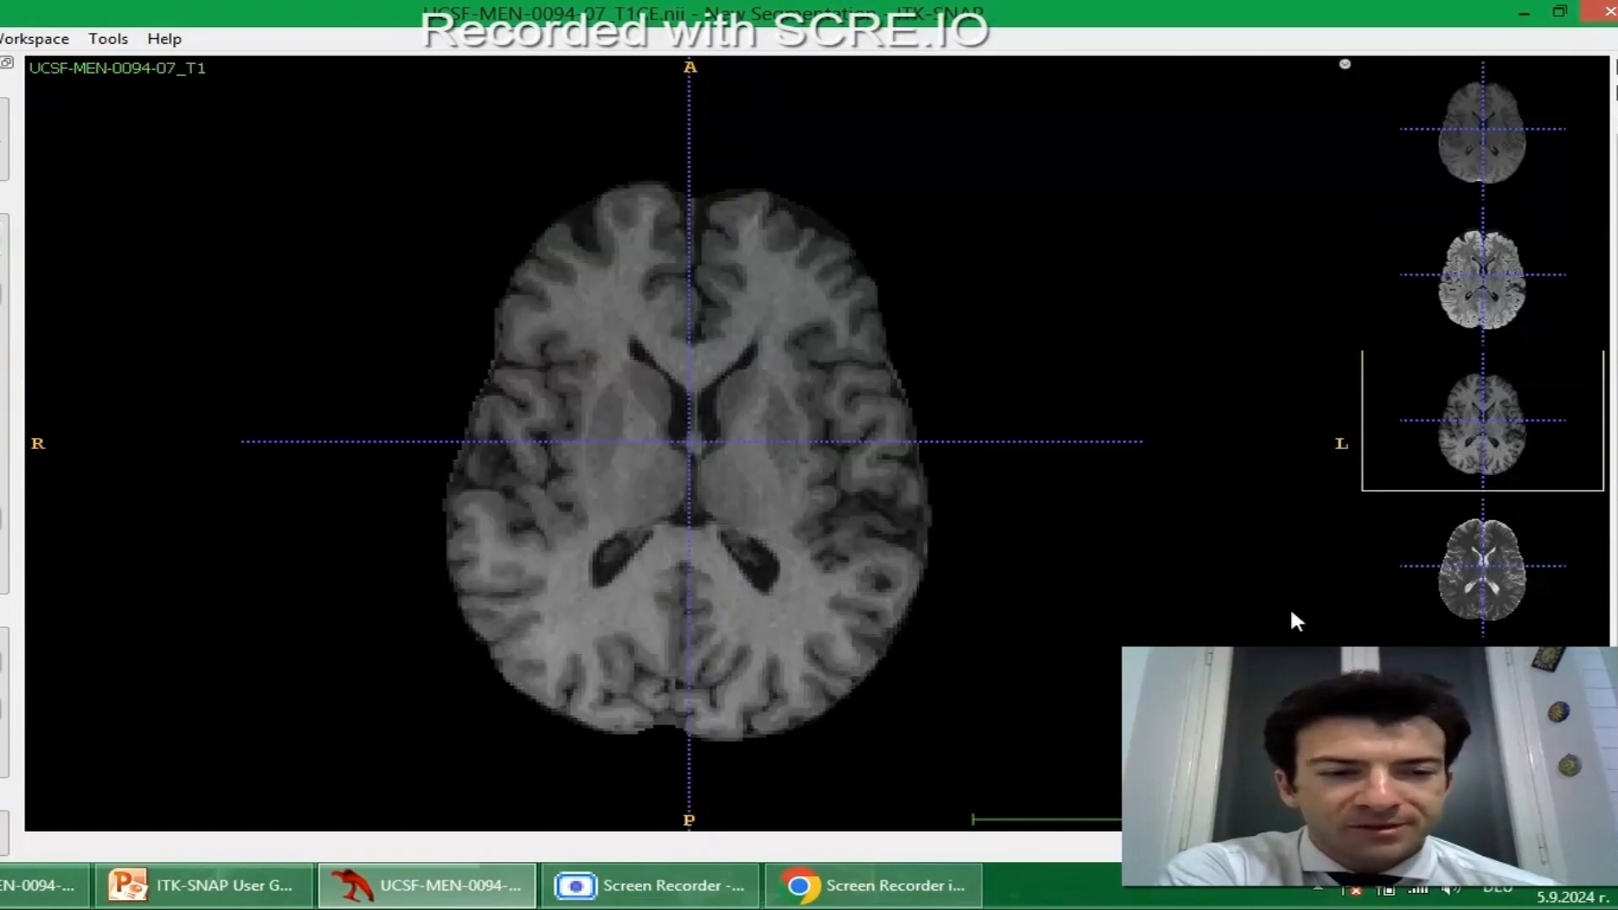
{"action": "left_click", "coordinate": [1503, 573]}
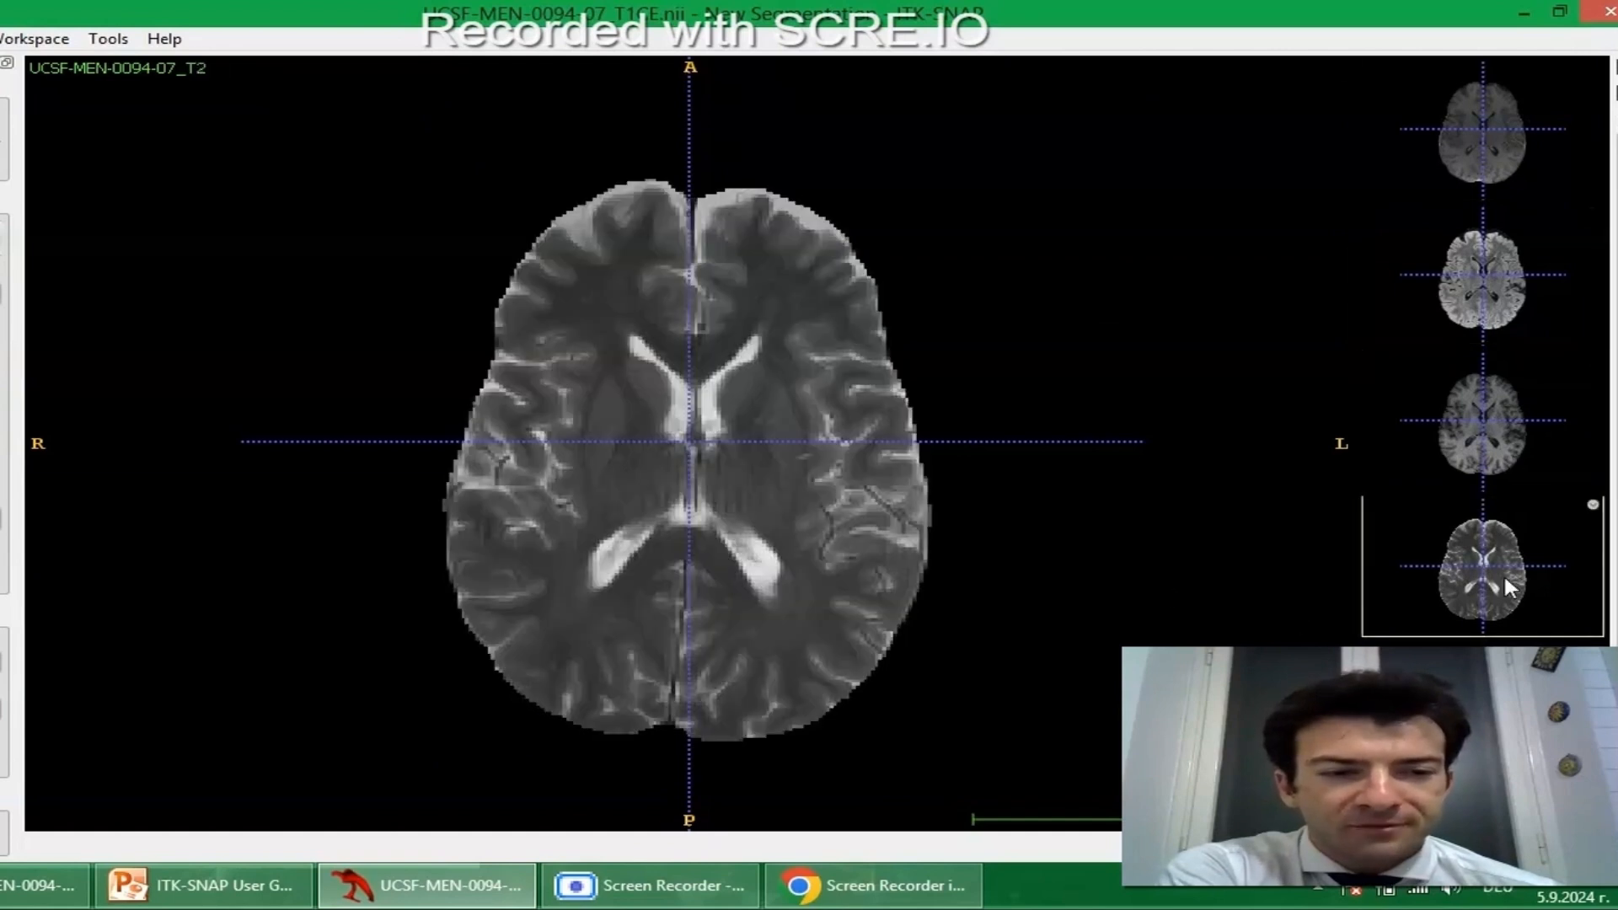
{"action": "left_click", "coordinate": [1262, 599]}
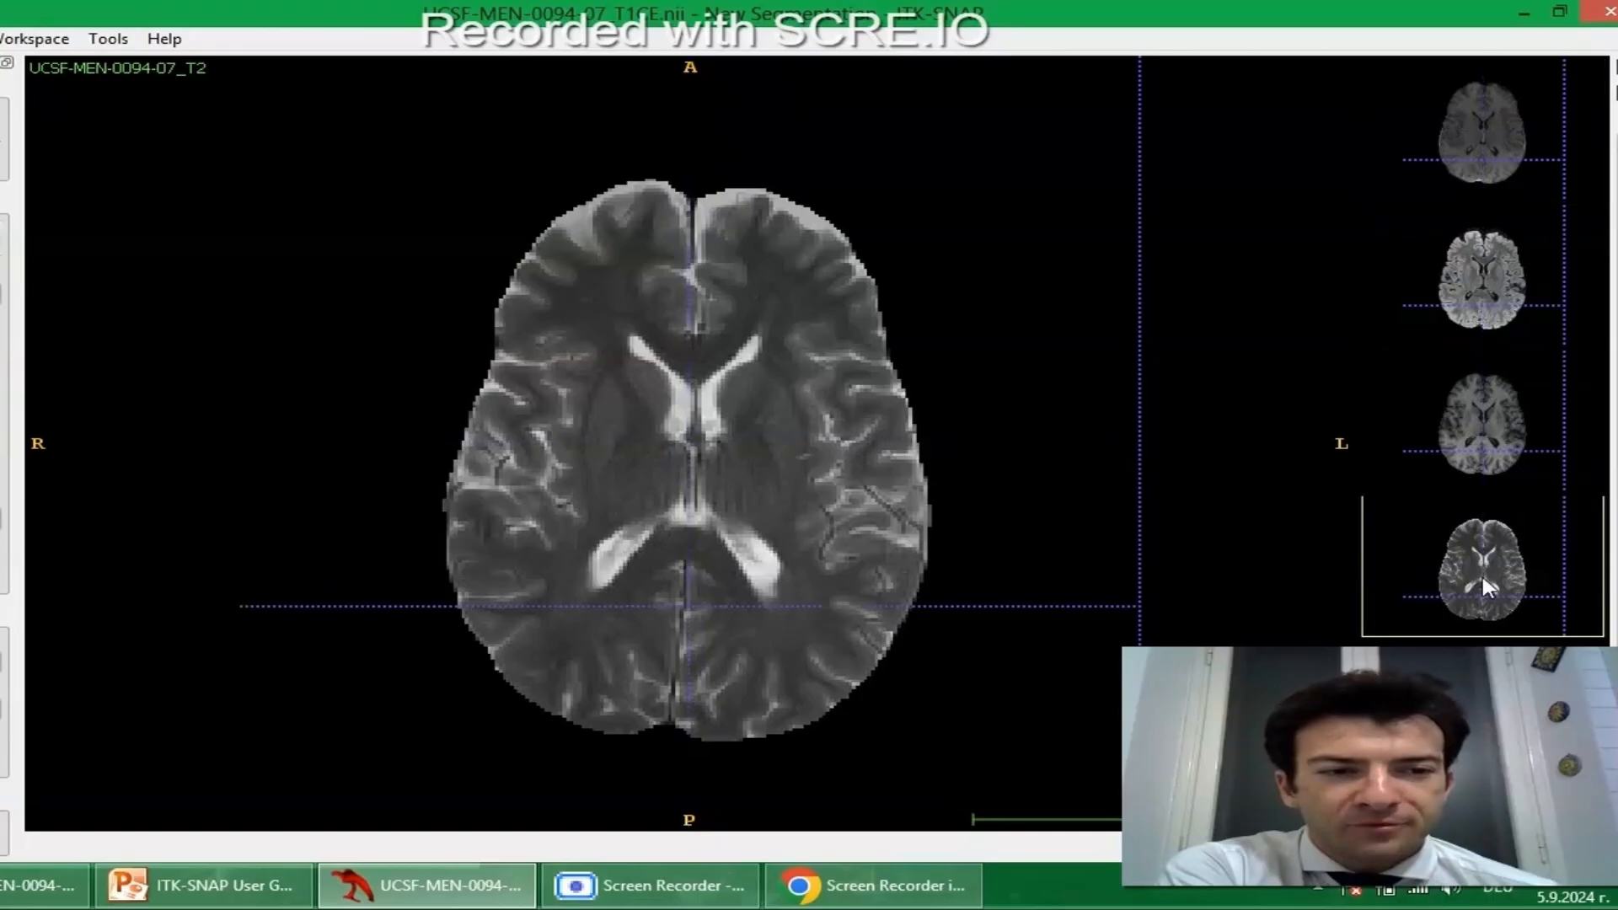
{"action": "left_click", "coordinate": [1305, 557]}
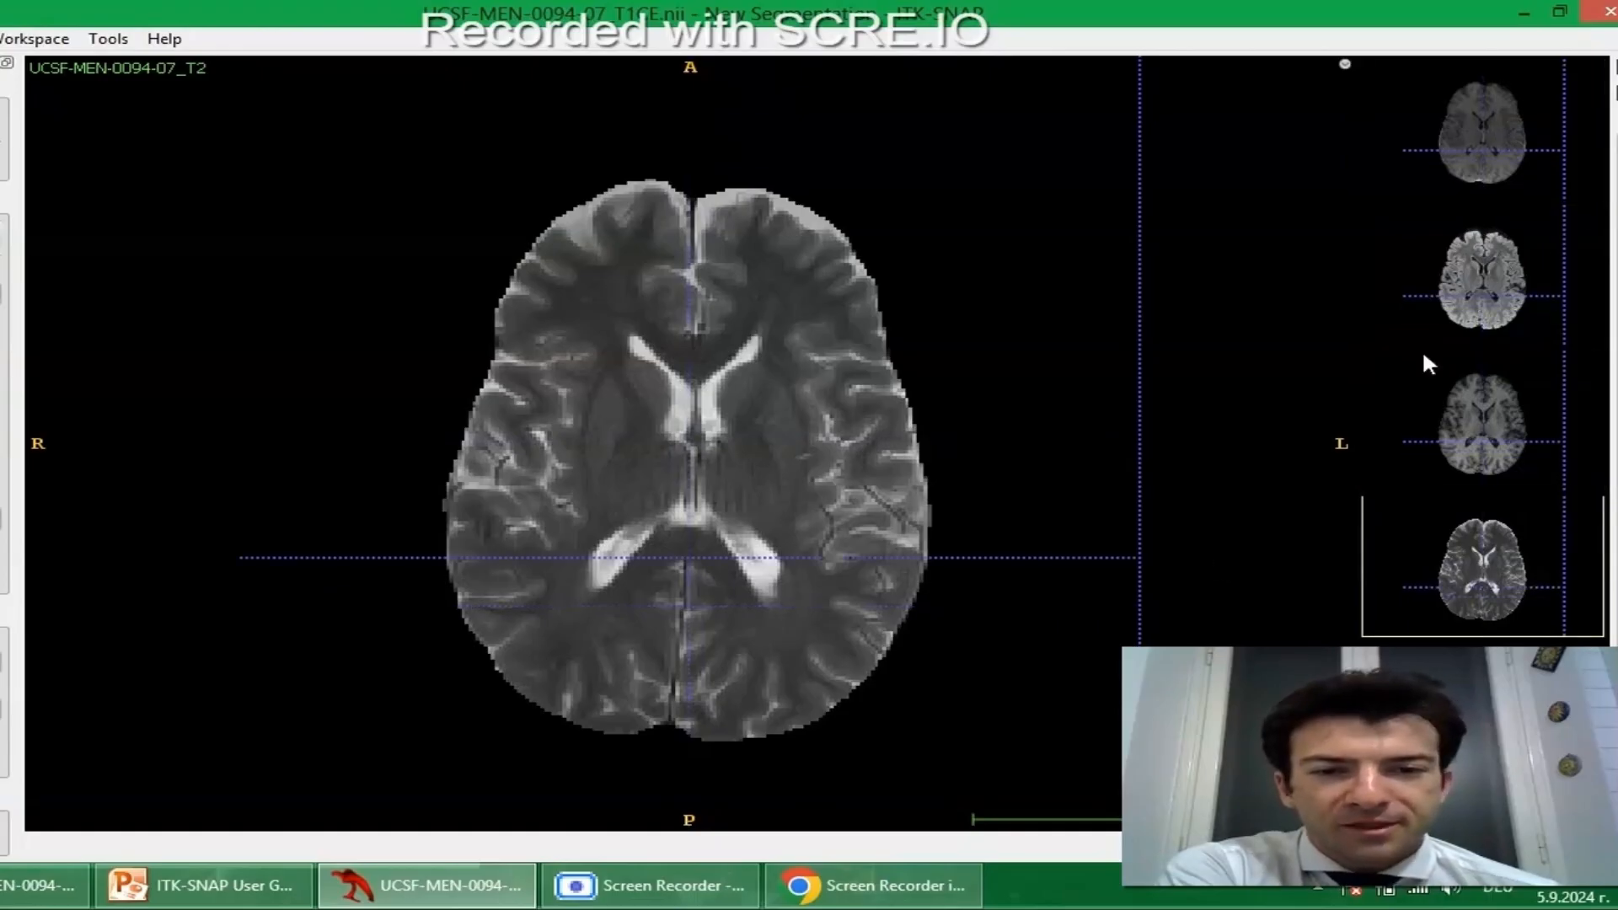
{"action": "left_click", "coordinate": [1428, 337]}
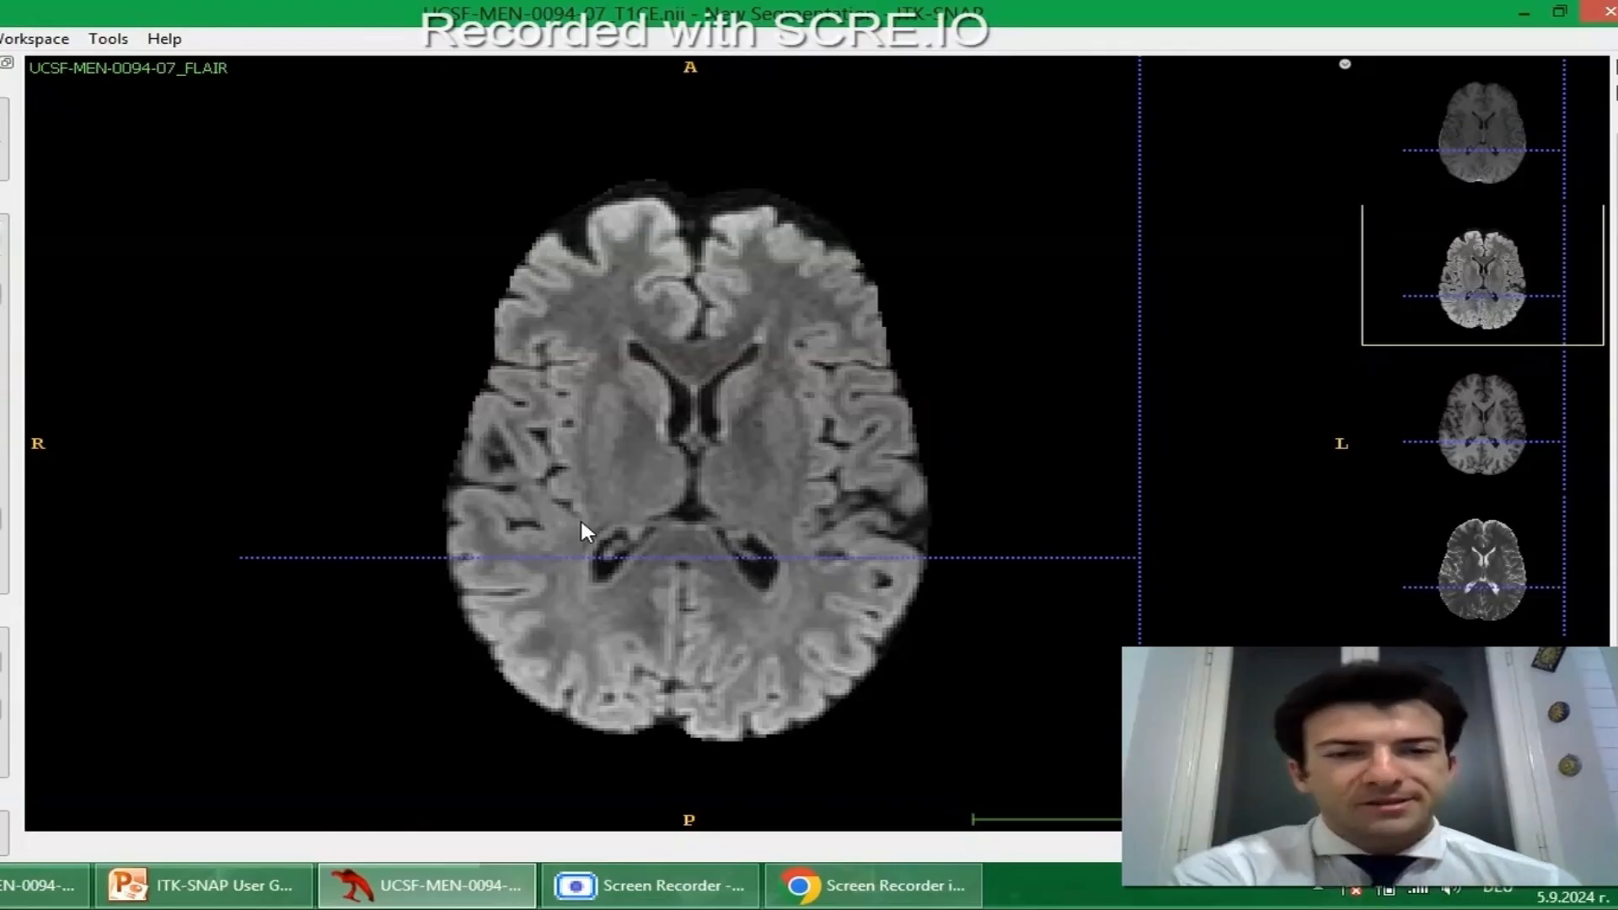
Switch to PowerPoint and present the user guide slides on sequence order and loading the pre-segmentation file.
{"action": "left_click", "coordinate": [289, 889]}
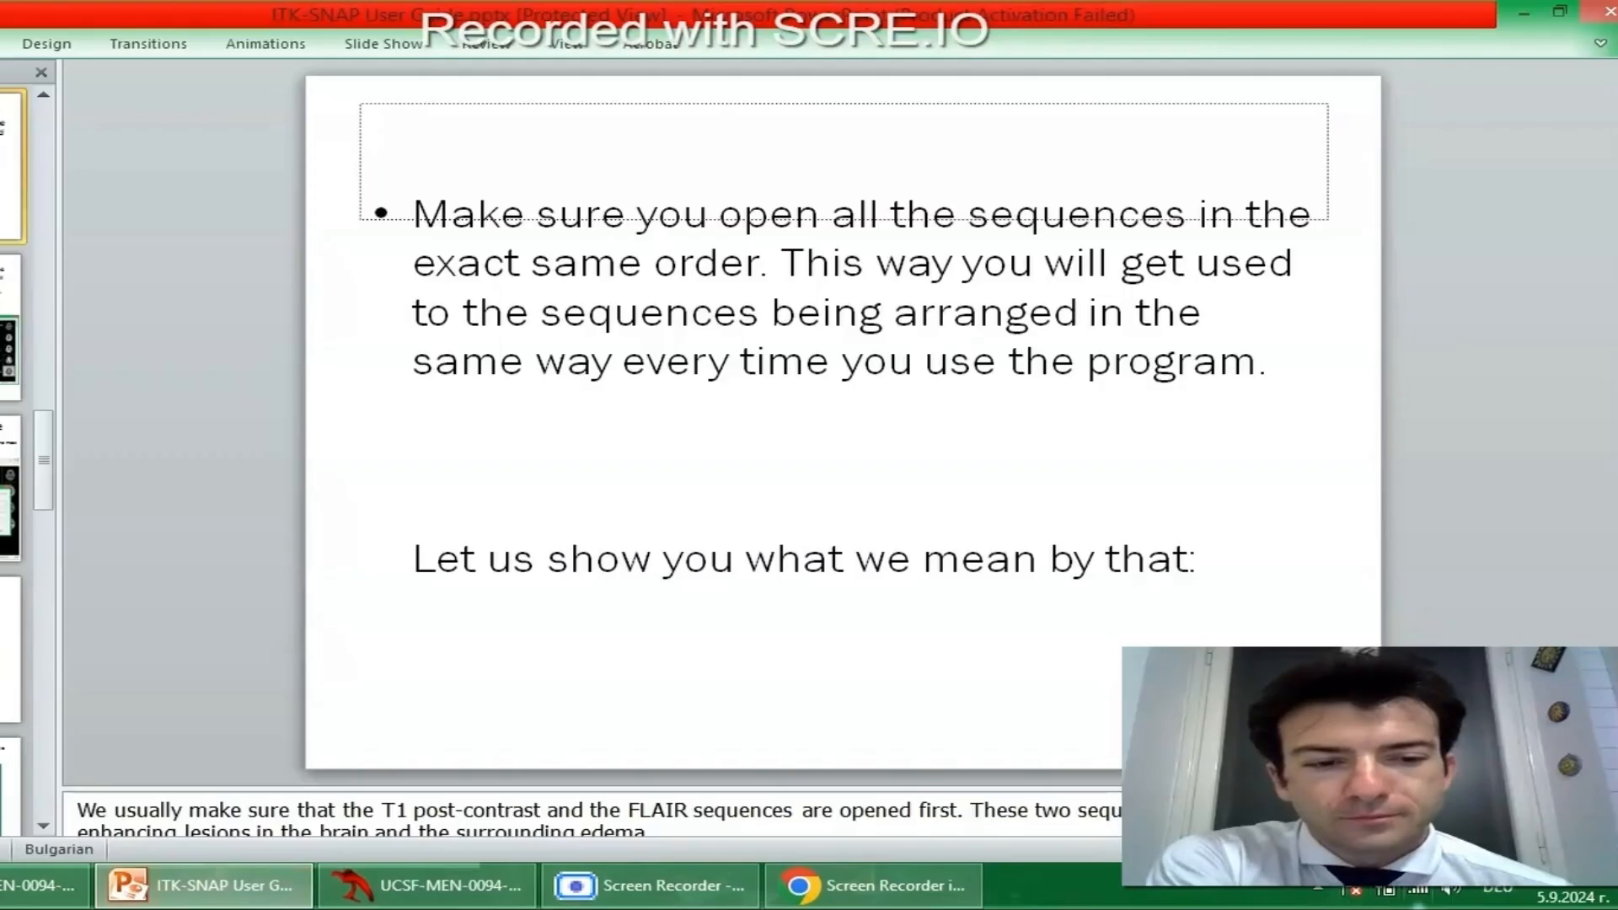
{"action": "key", "text": "shift+F5"}
{"action": "key", "text": "Right"}
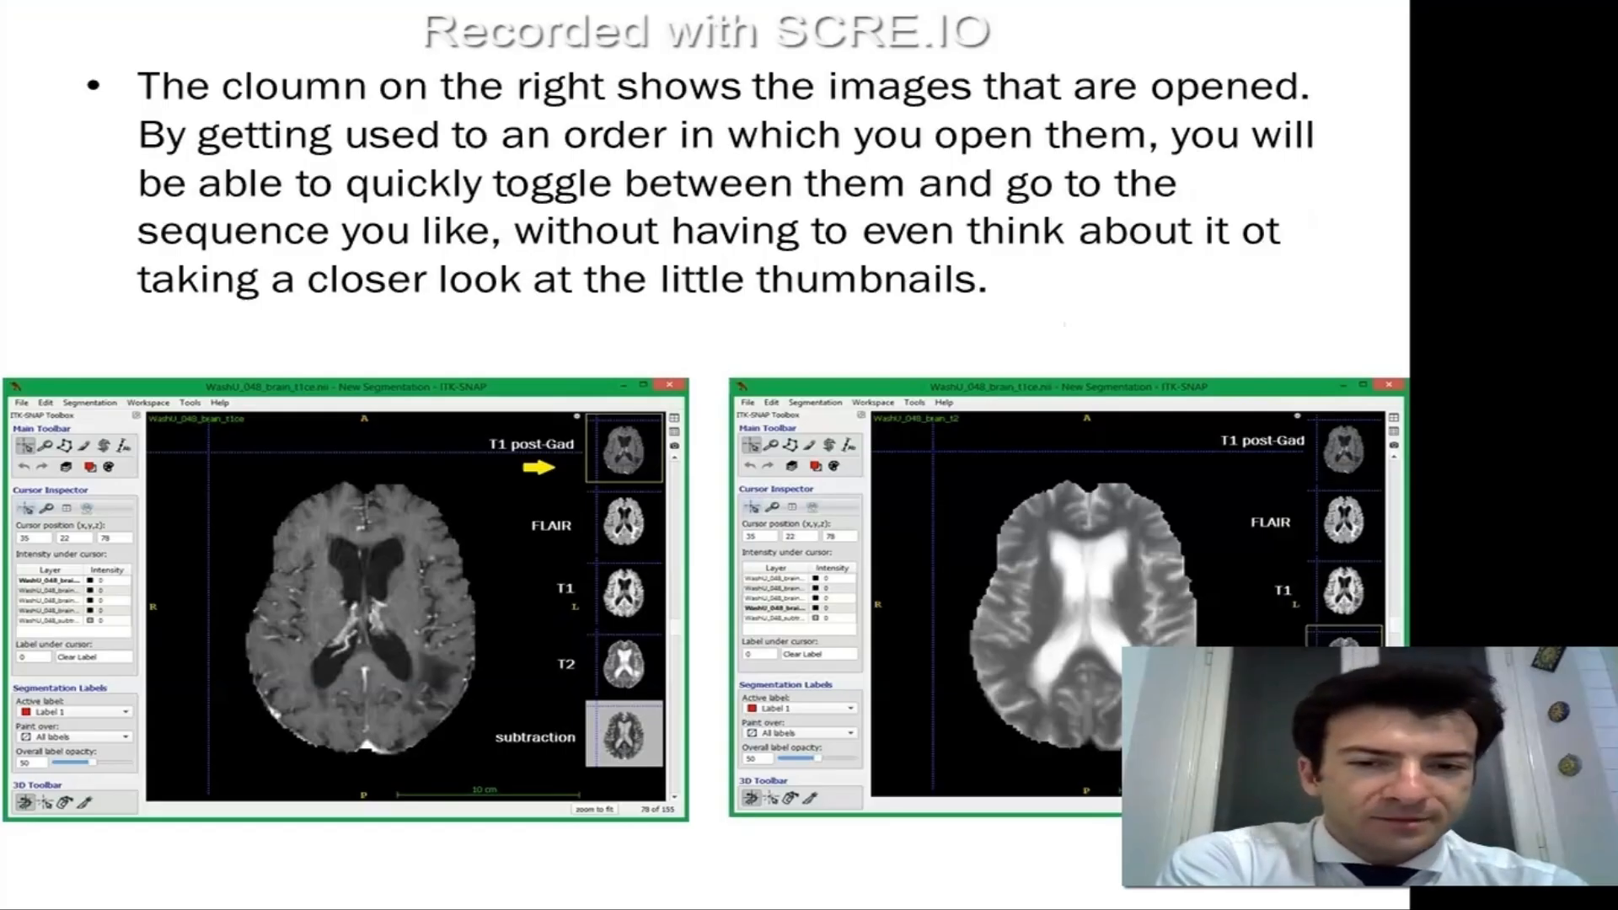
{"action": "key", "text": "Right"}
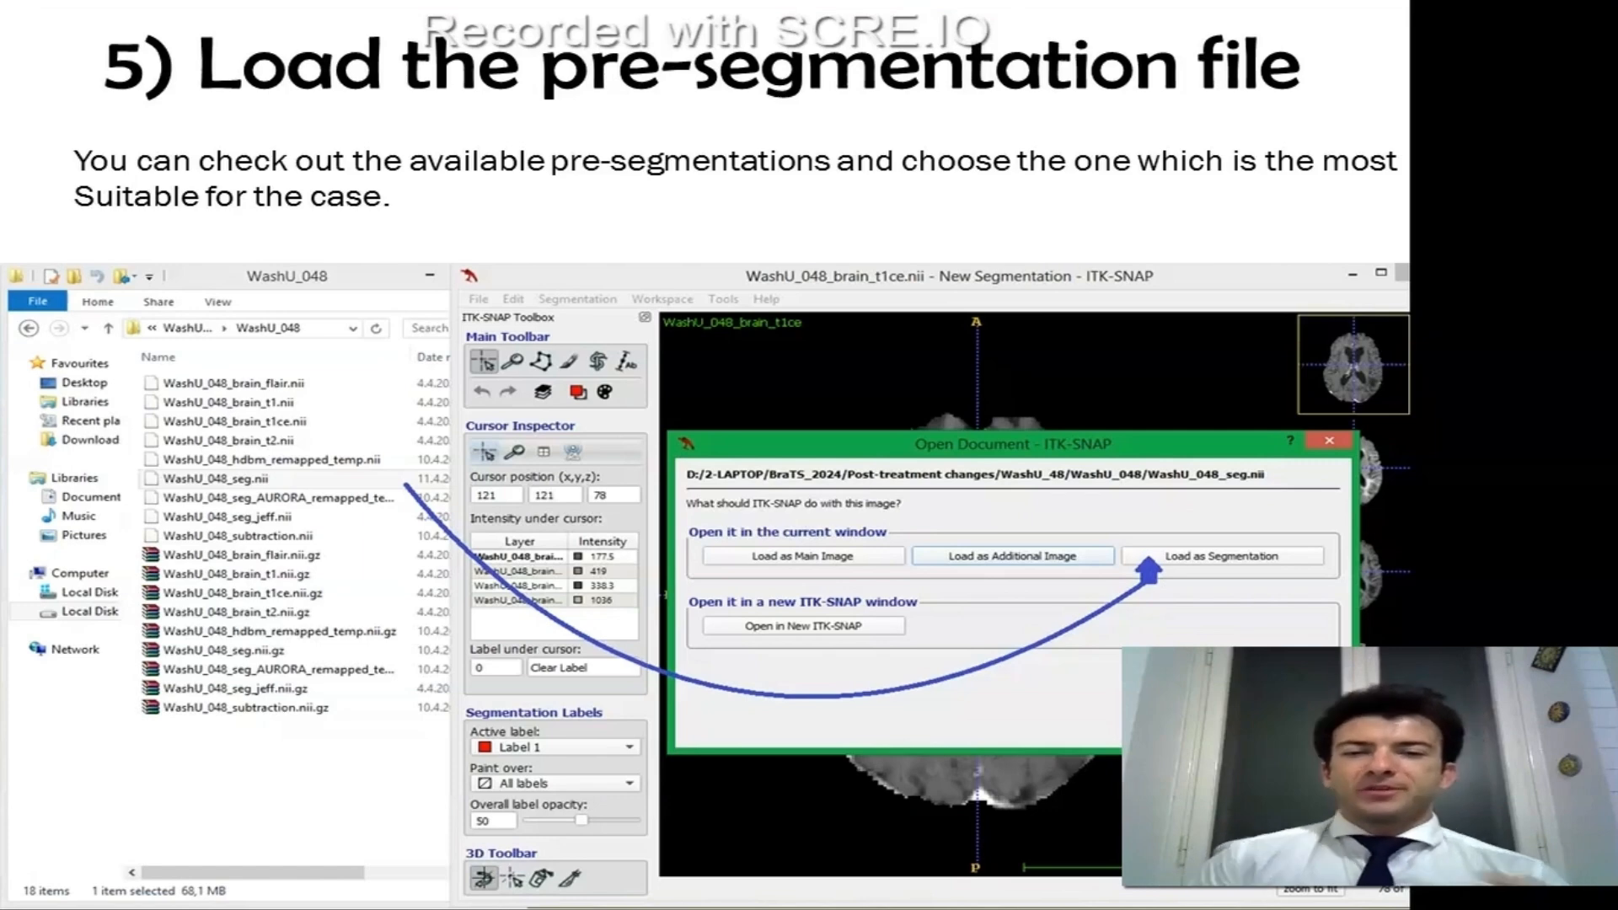
{"action": "key", "text": "Escape"}
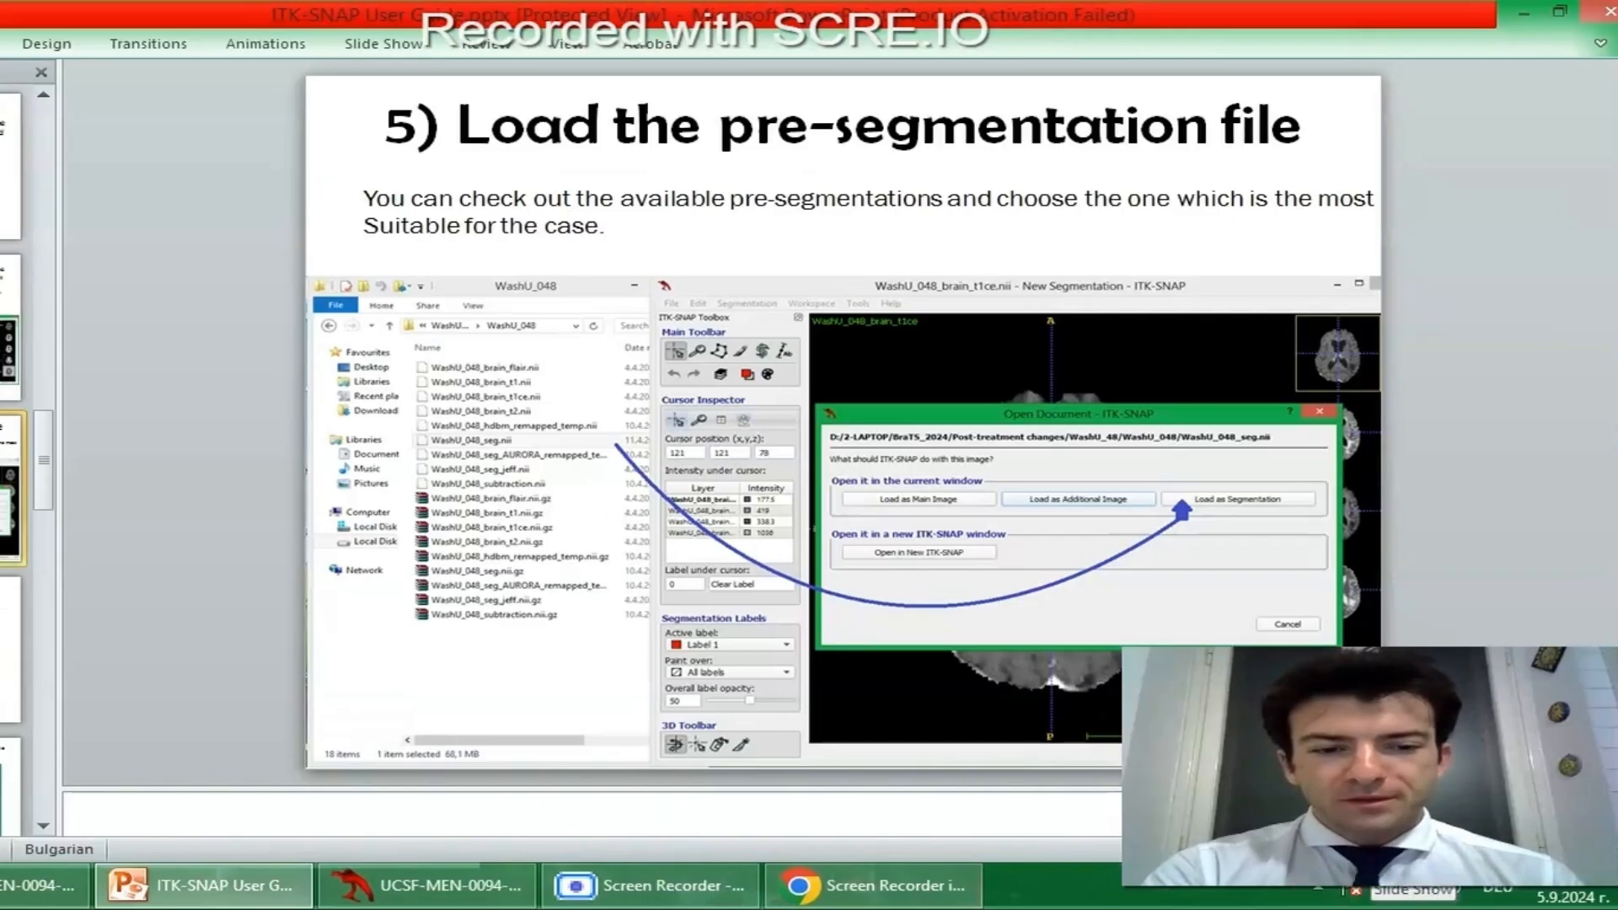
Resume the slide show through adjusting the contrast and importing the label descriptions, and end it.
{"action": "key", "text": "shift+F5"}
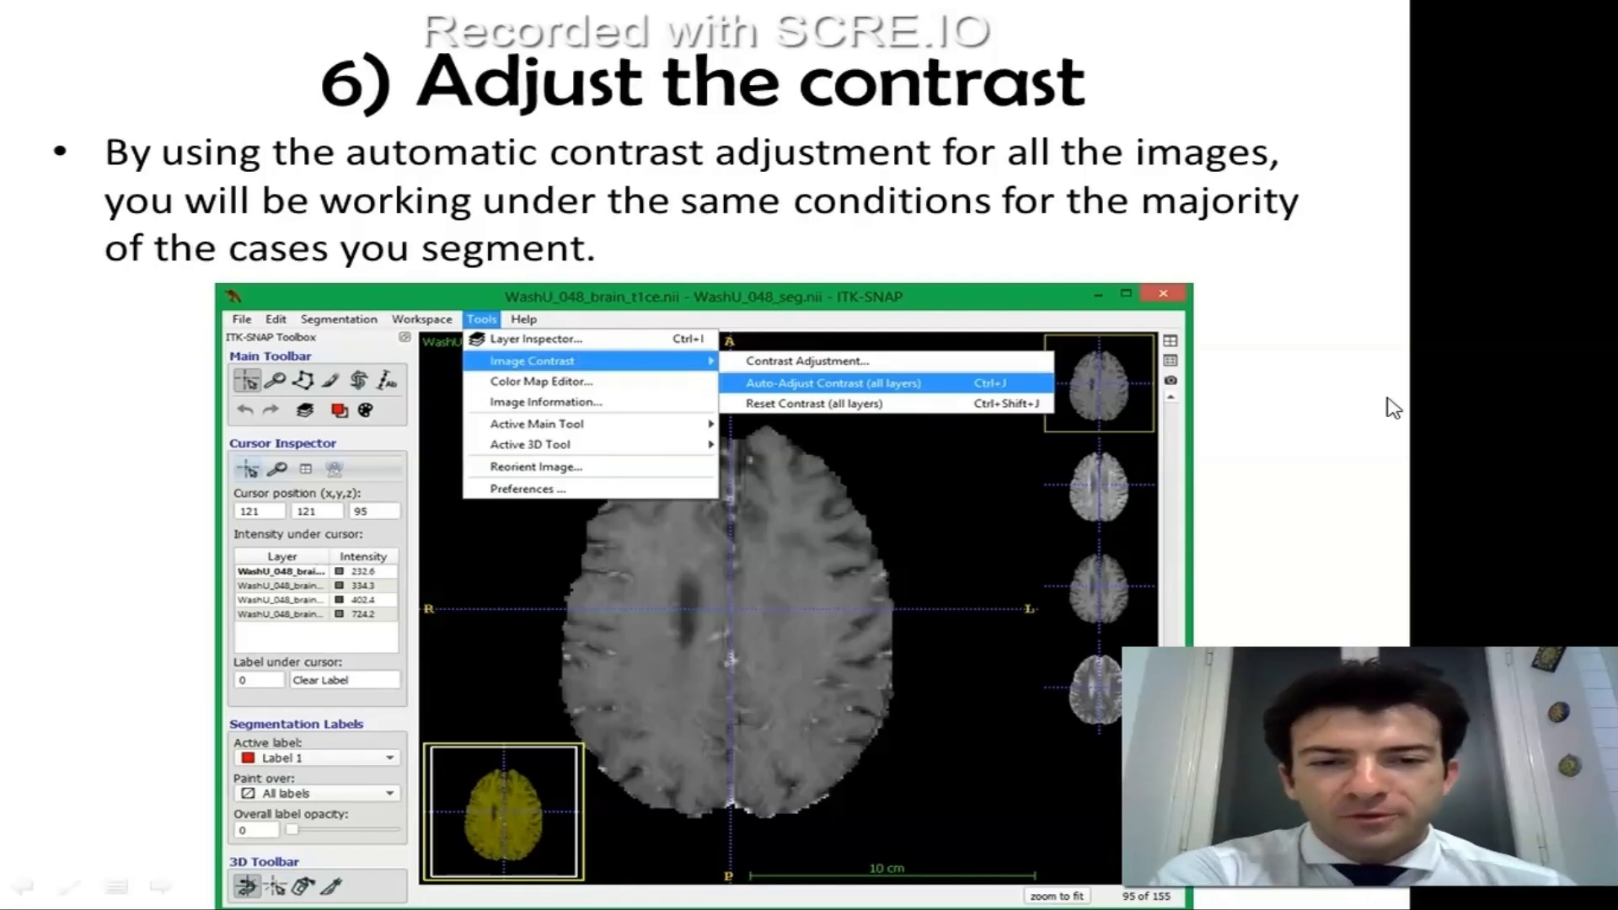
{"action": "left_click", "coordinate": [964, 397]}
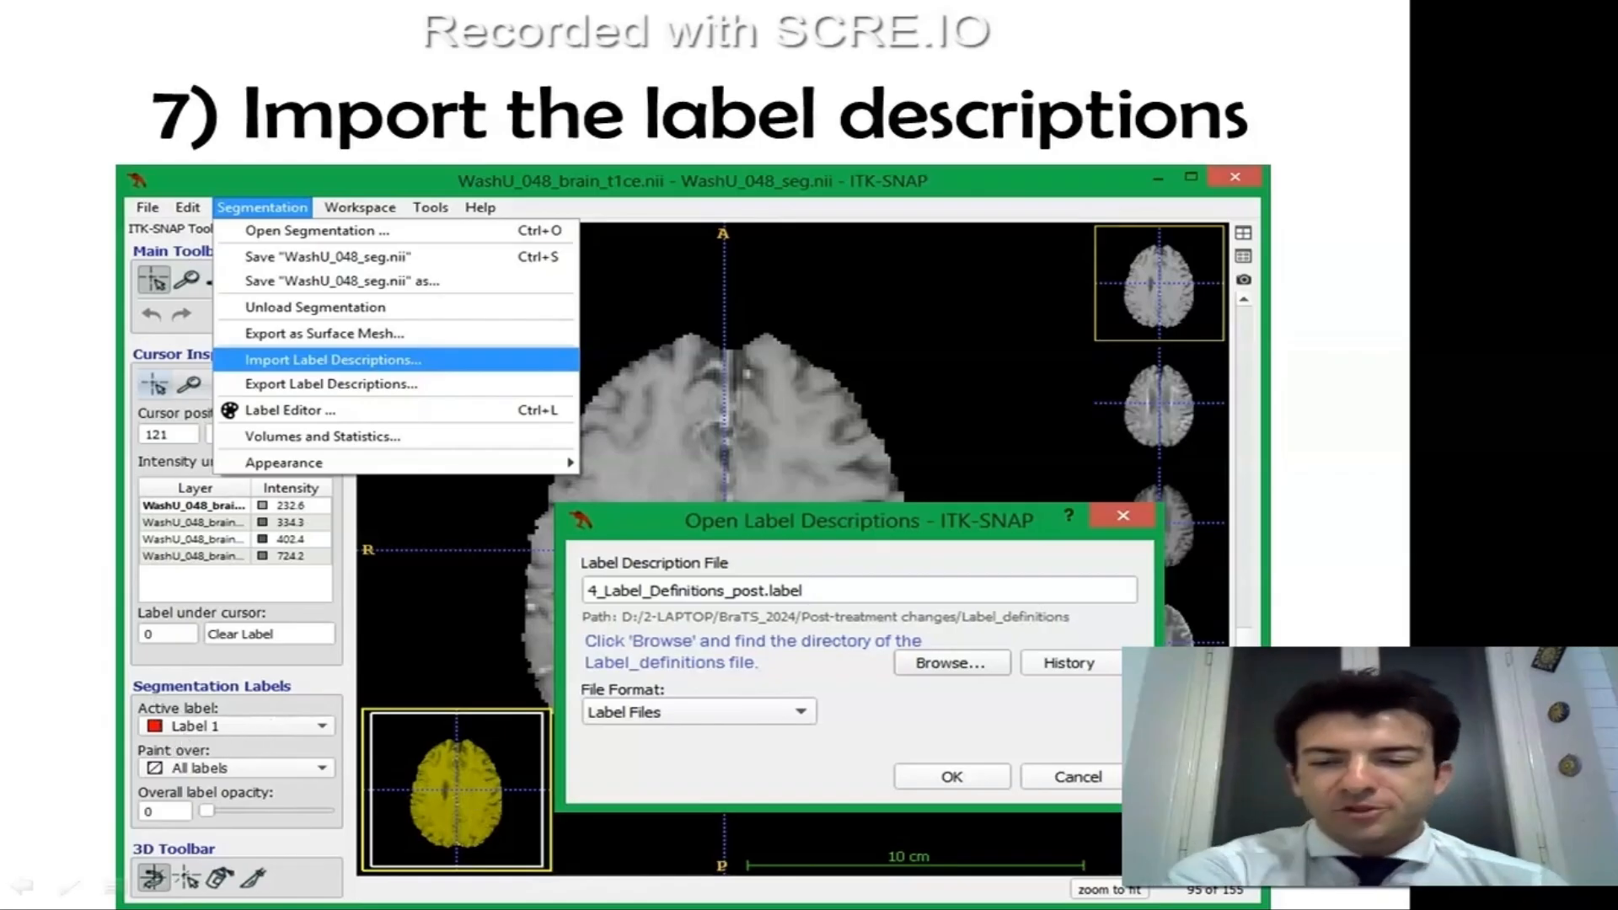
{"action": "key", "text": "Escape"}
Look at the case folder and label definitions file on the desktop, then return to ITK-SNAP.
{"action": "key", "text": "super+d"}
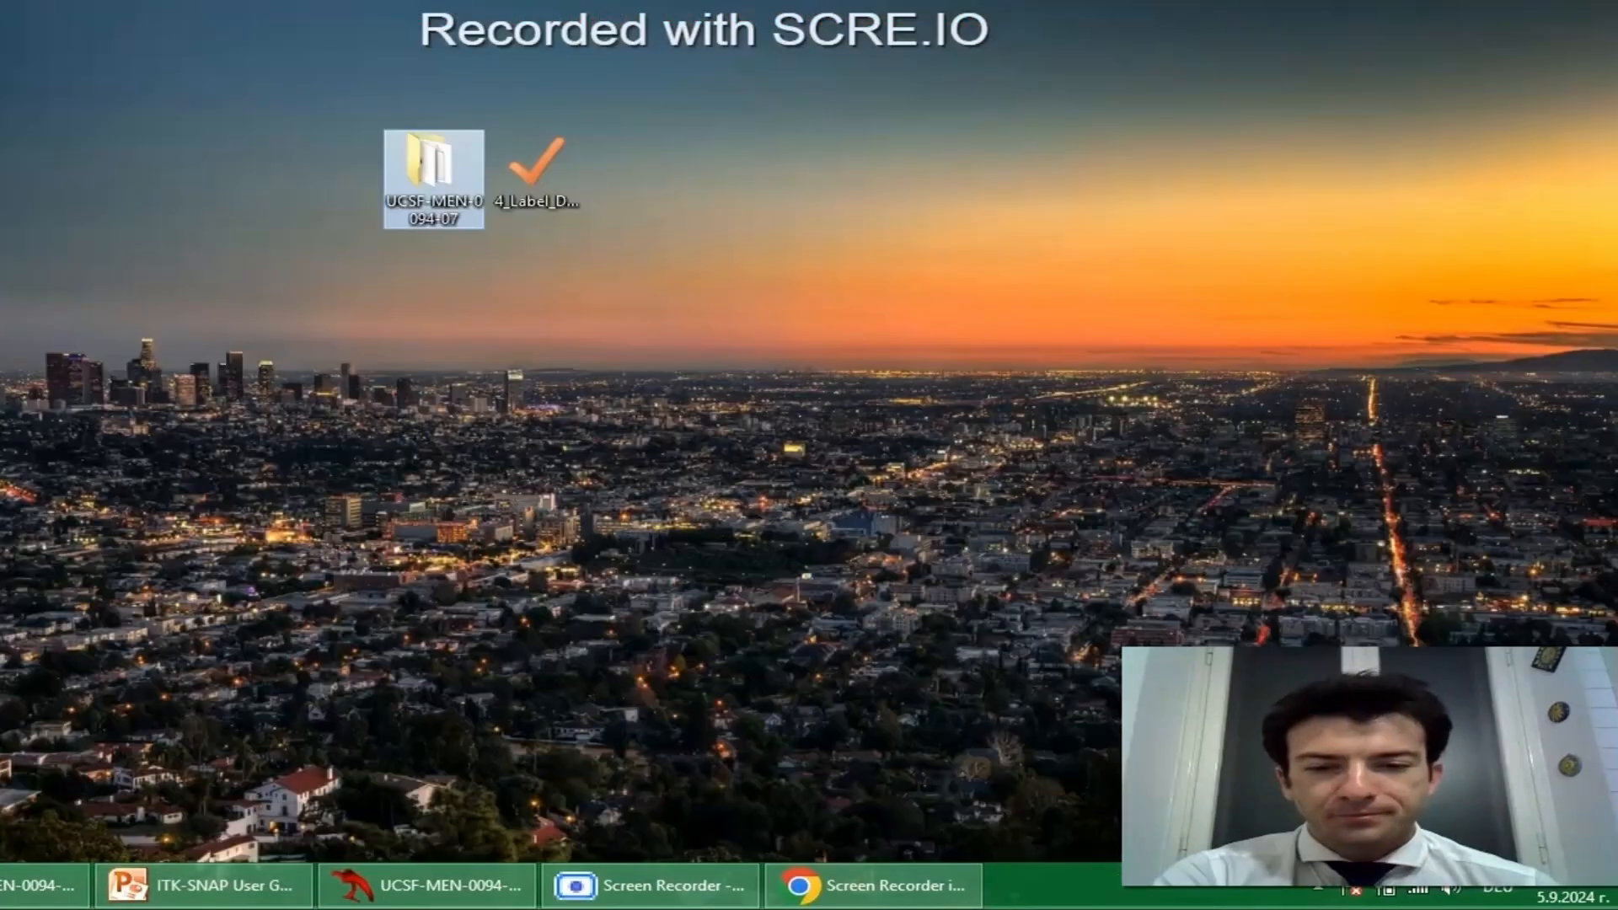
{"action": "left_click", "coordinate": [413, 881]}
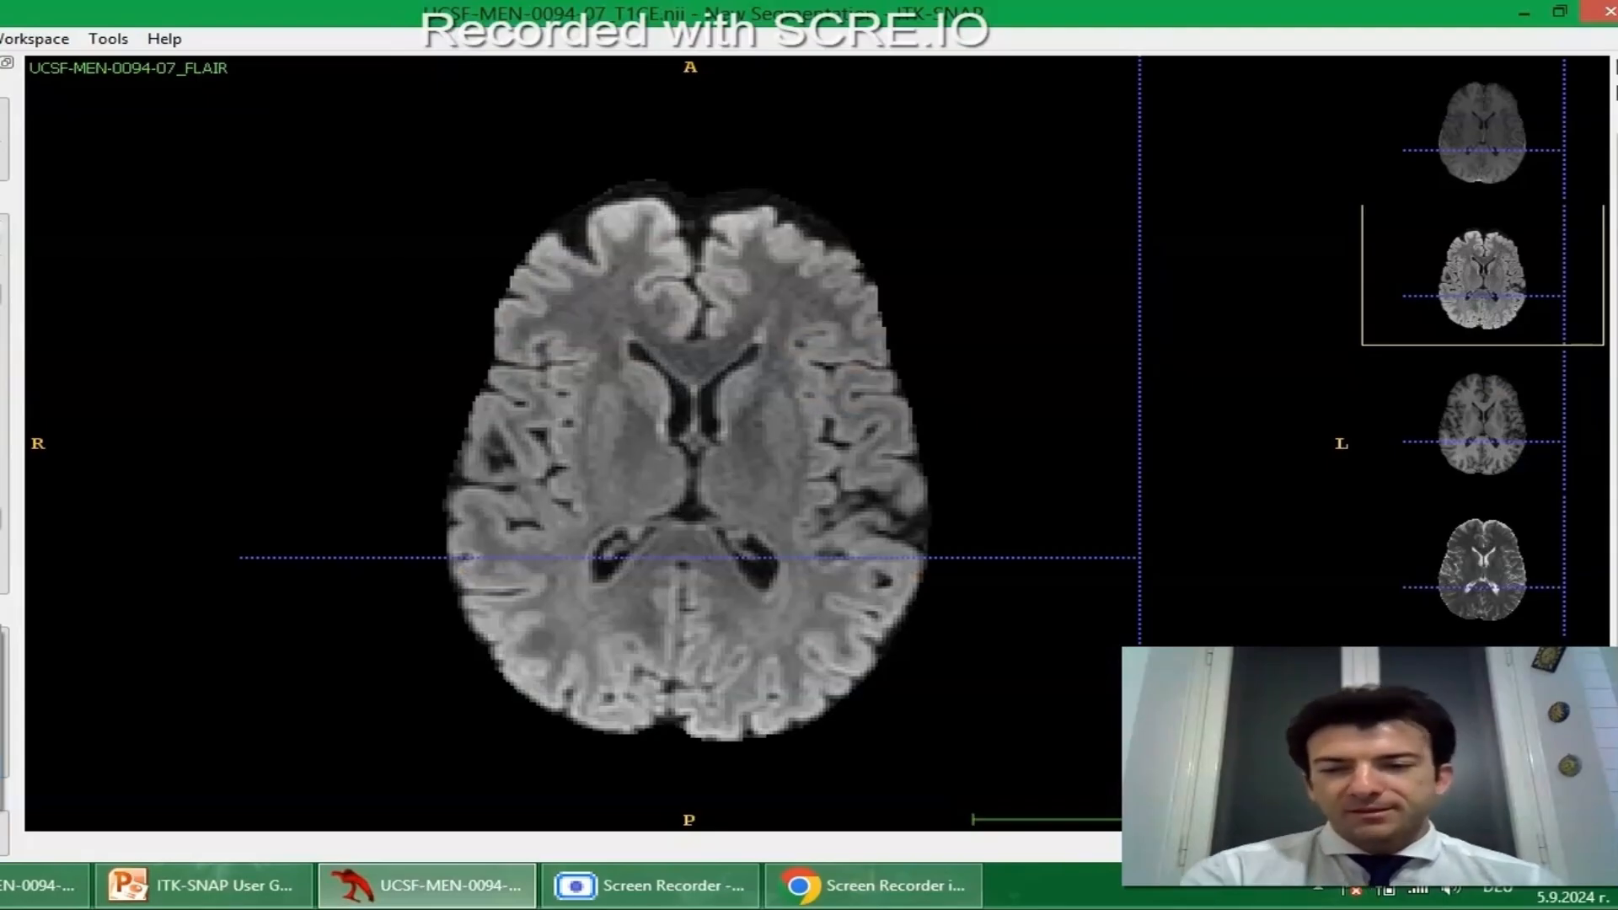
{"action": "left_click", "coordinate": [168, 478]}
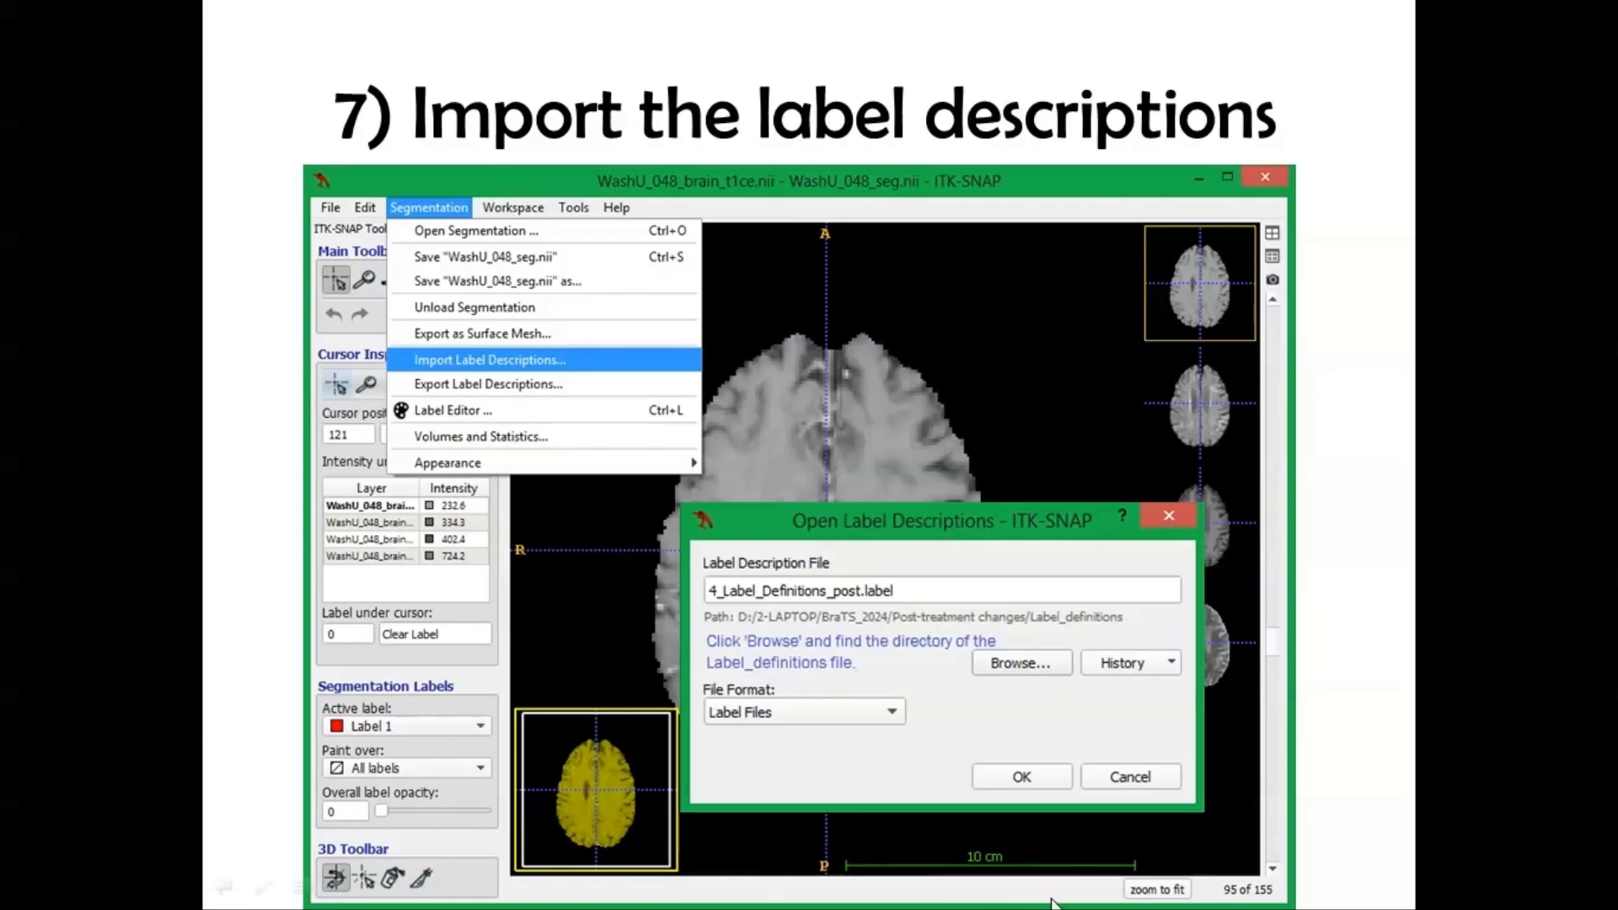
End the slide show and switch to ITK-SNAP in a maximized window.
{"action": "key", "text": "Escape"}
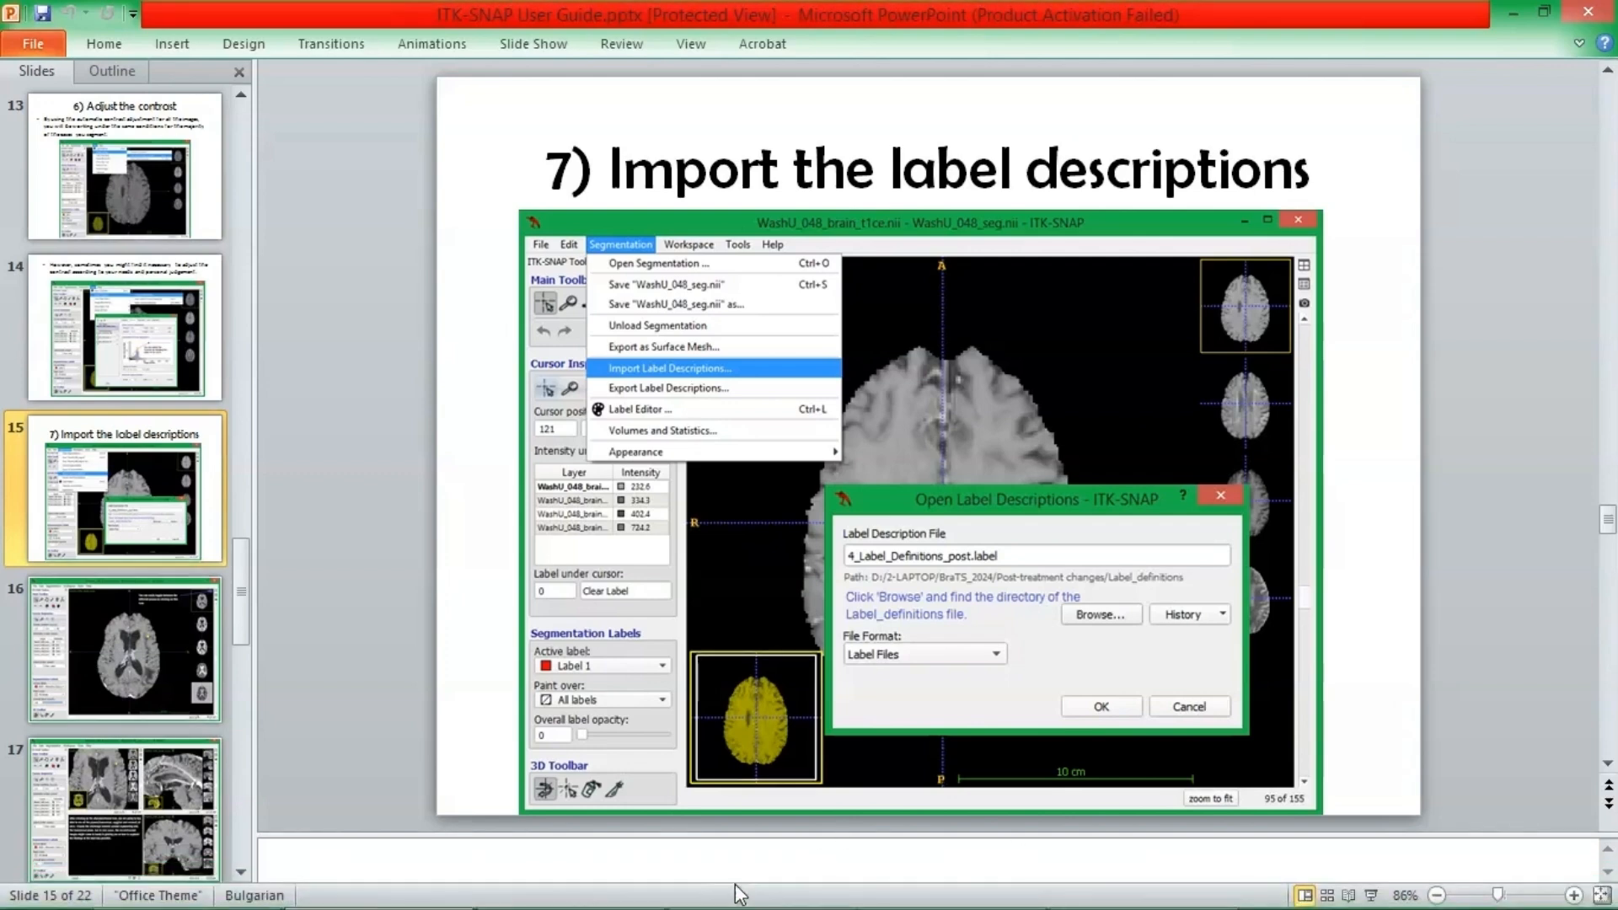
{"action": "left_click", "coordinate": [584, 886]}
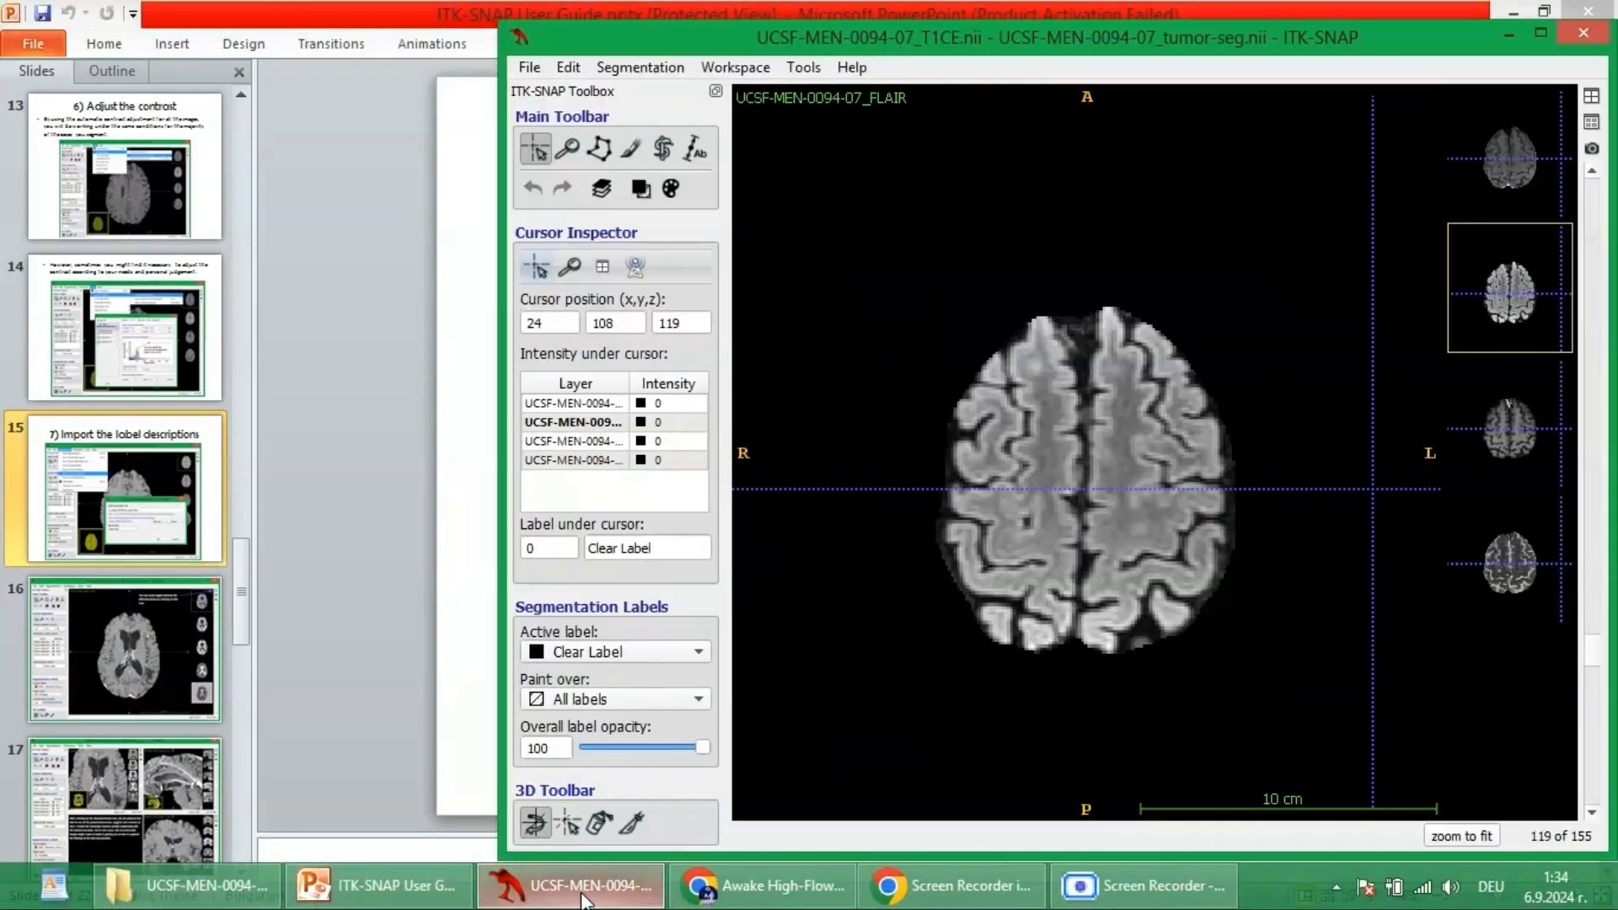
{"action": "double_click", "coordinate": [1088, 37]}
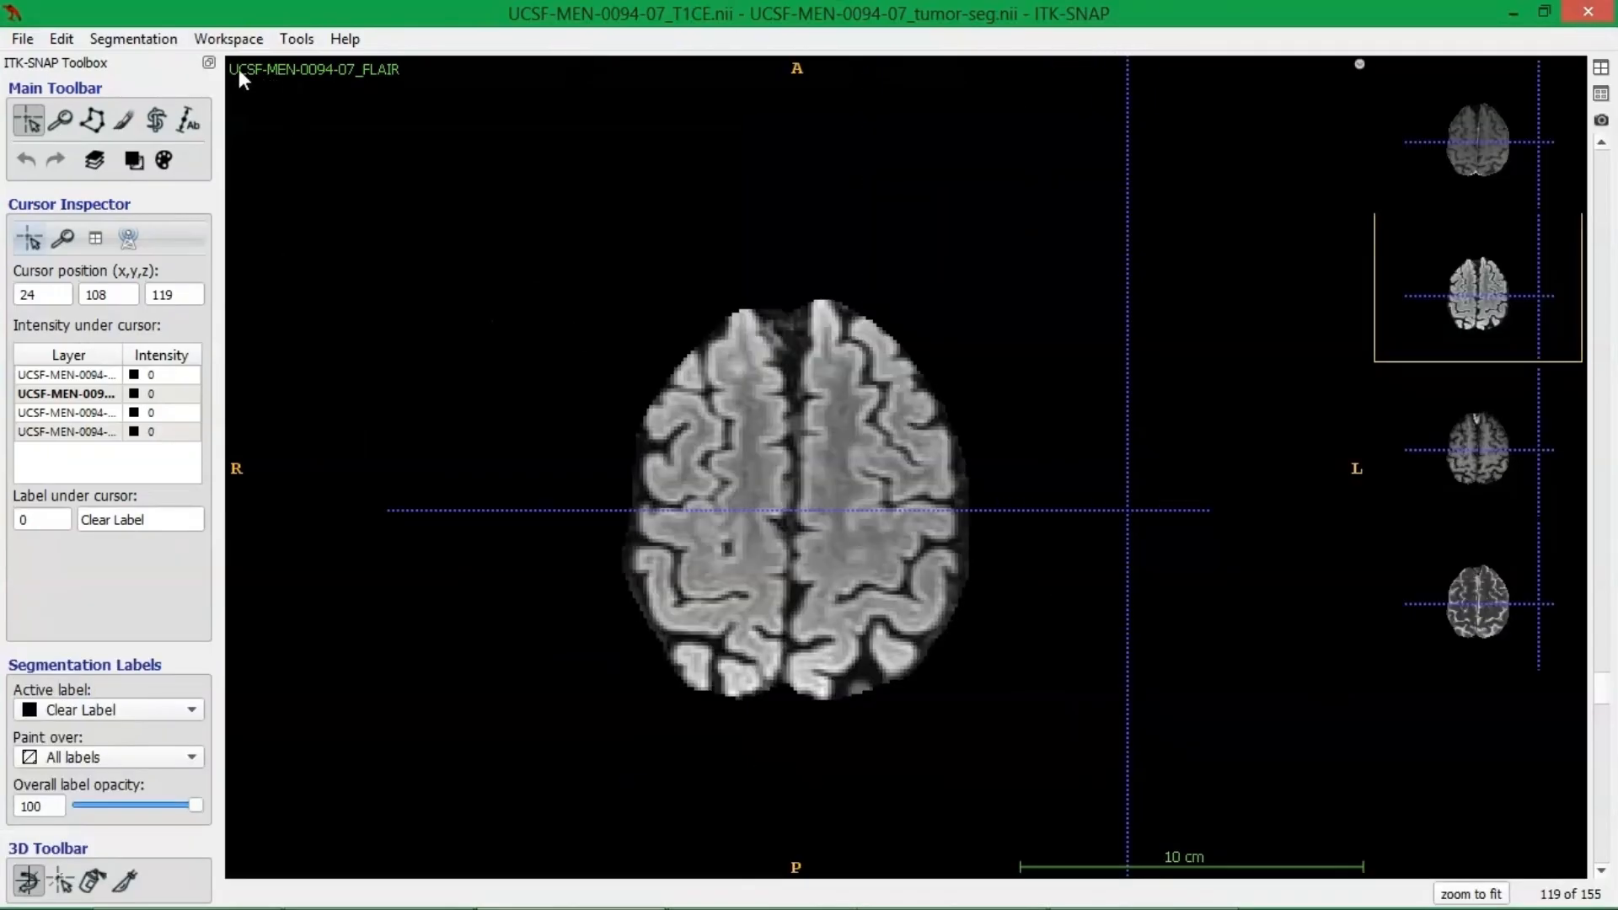
Import the label descriptions from the file 4_Label_Definitions.label on the Desktop.
{"action": "left_click", "coordinate": [165, 42]}
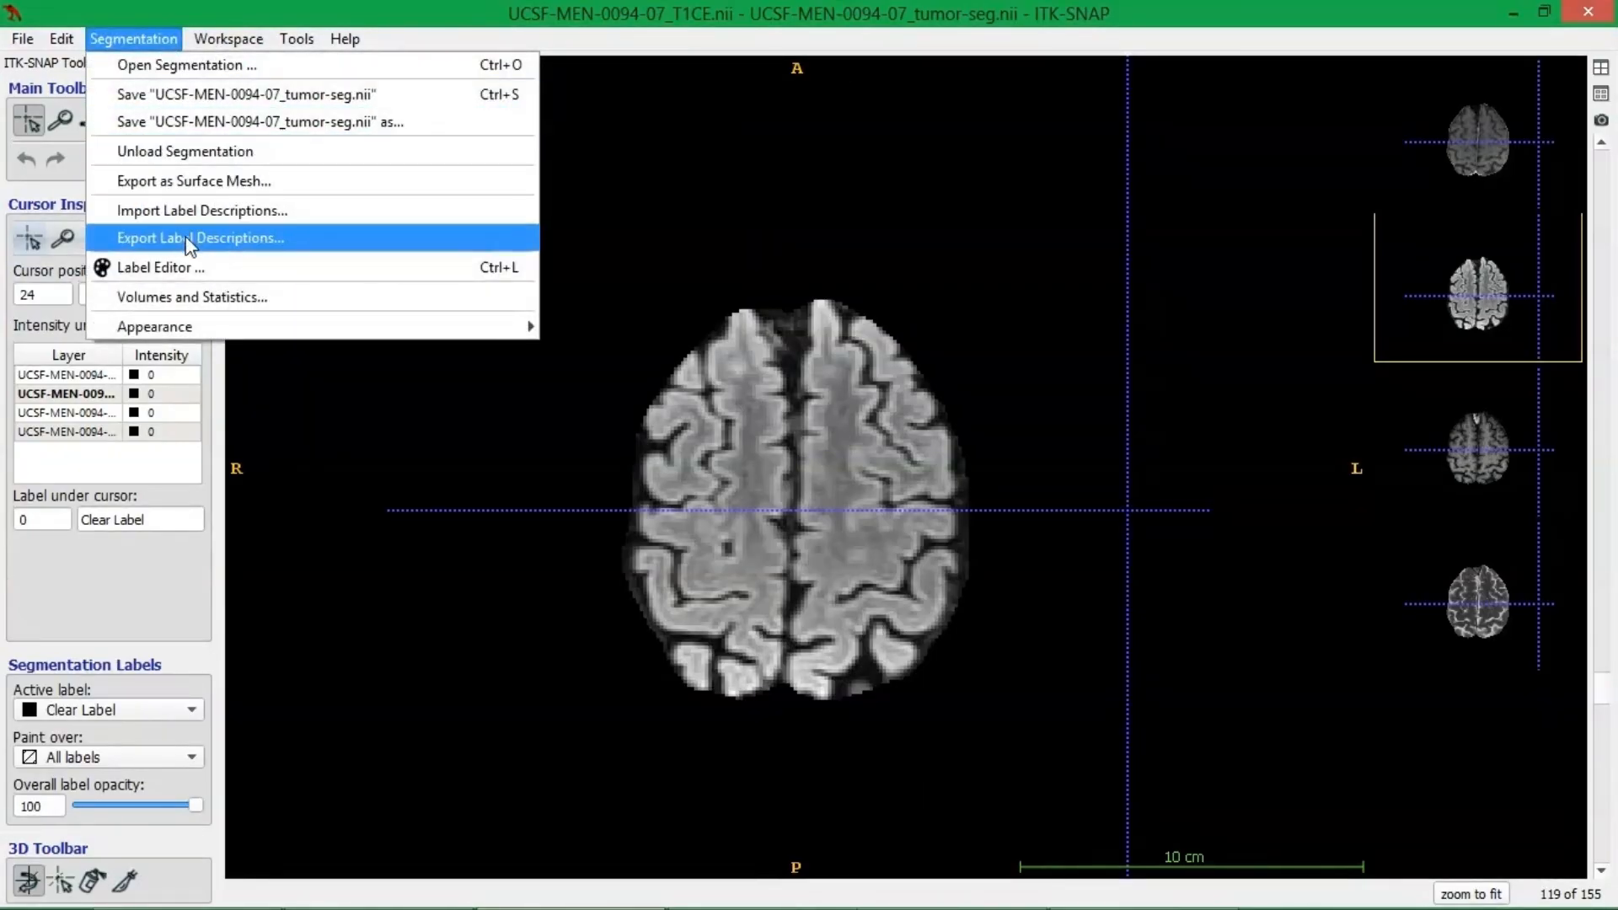
{"action": "left_click", "coordinate": [199, 212]}
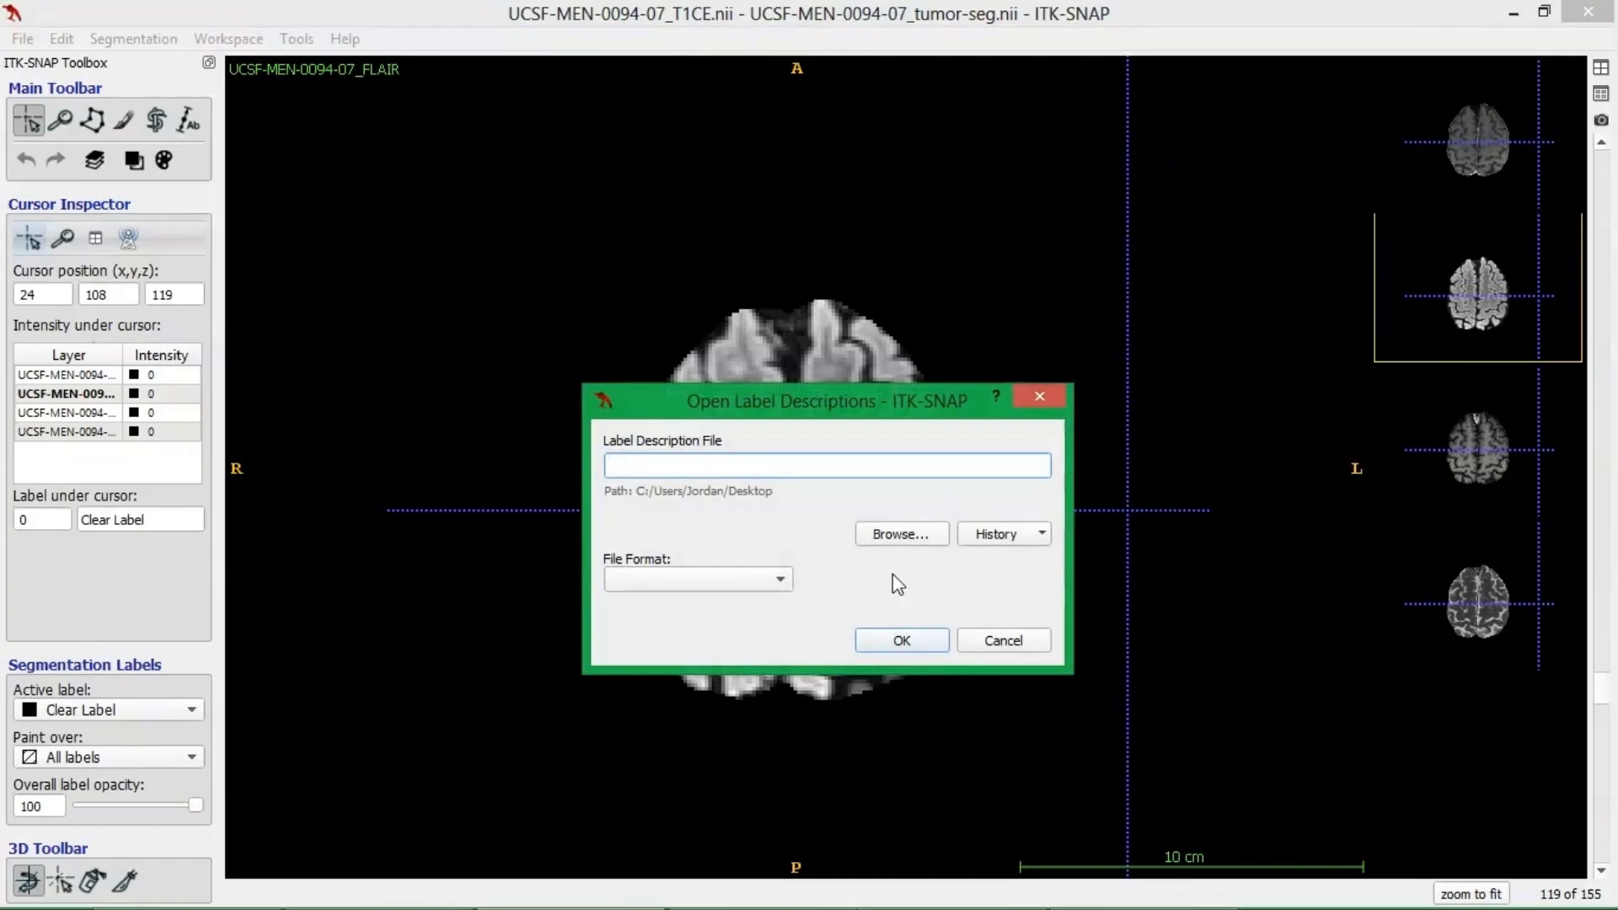
{"action": "left_click", "coordinate": [898, 534]}
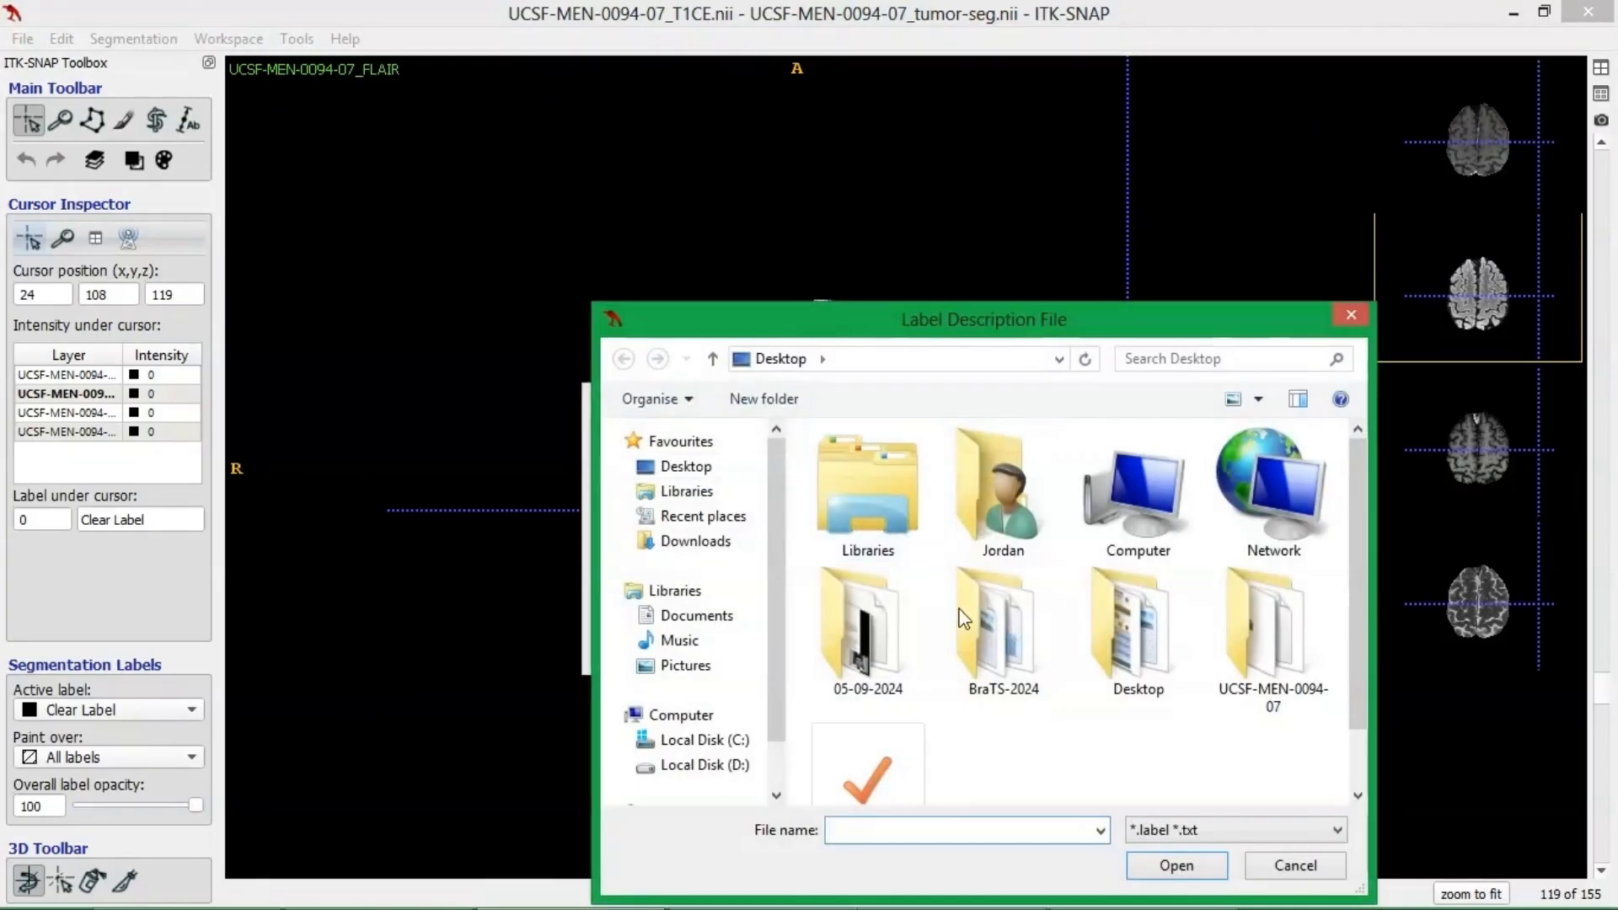
{"action": "scroll", "coordinate": [1361, 690], "scroll_direction": "down", "scroll_amount": 1}
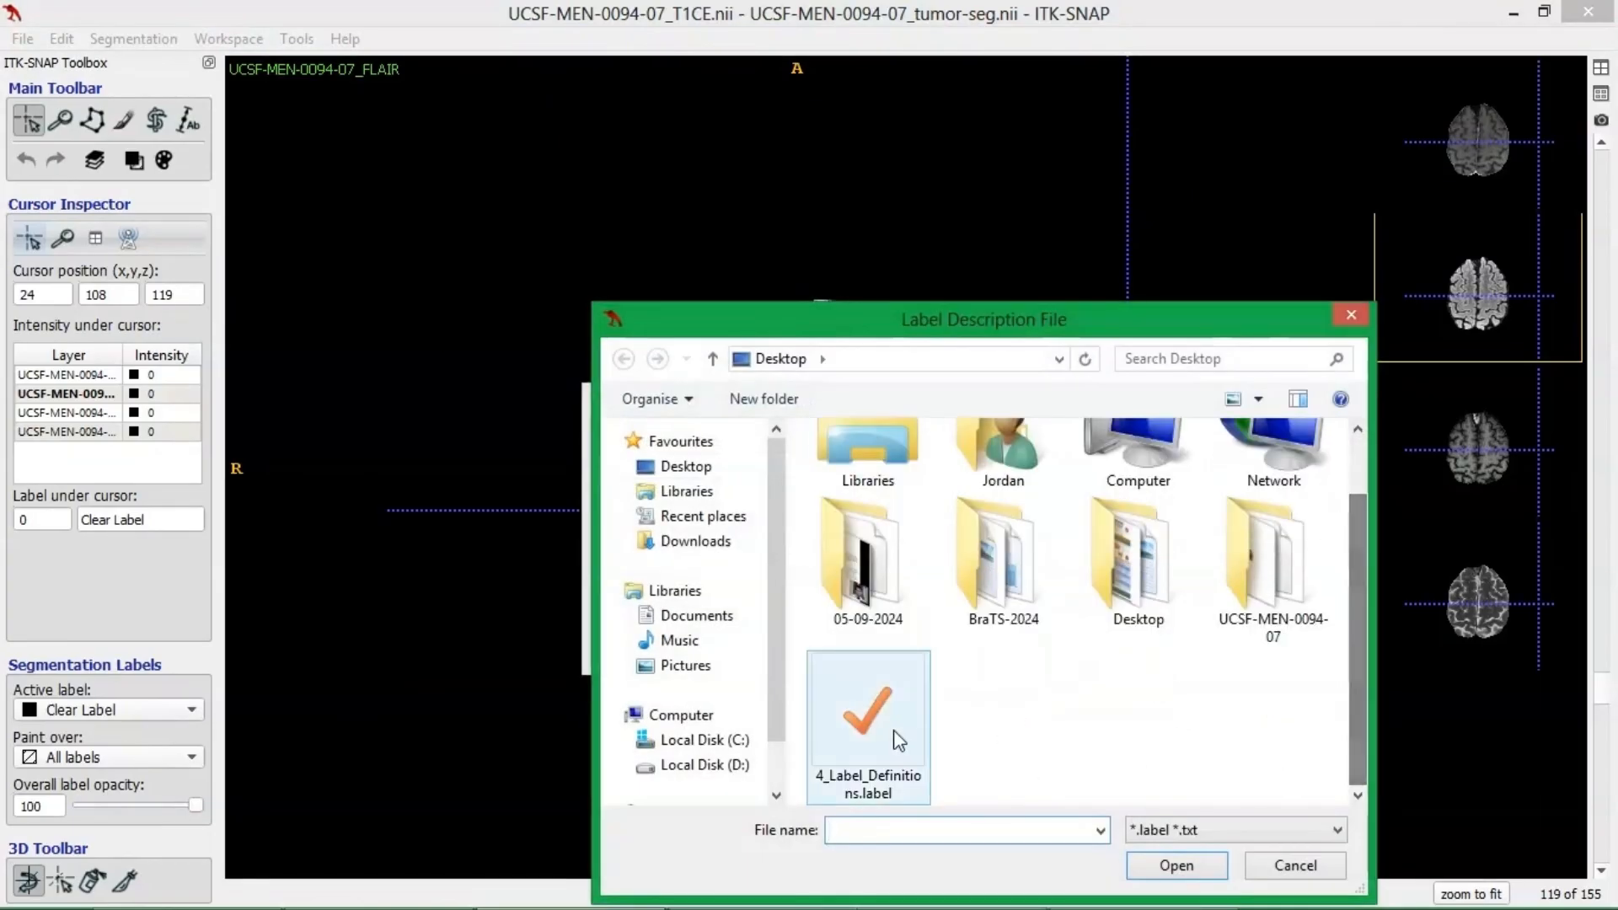
{"action": "left_click", "coordinate": [895, 738]}
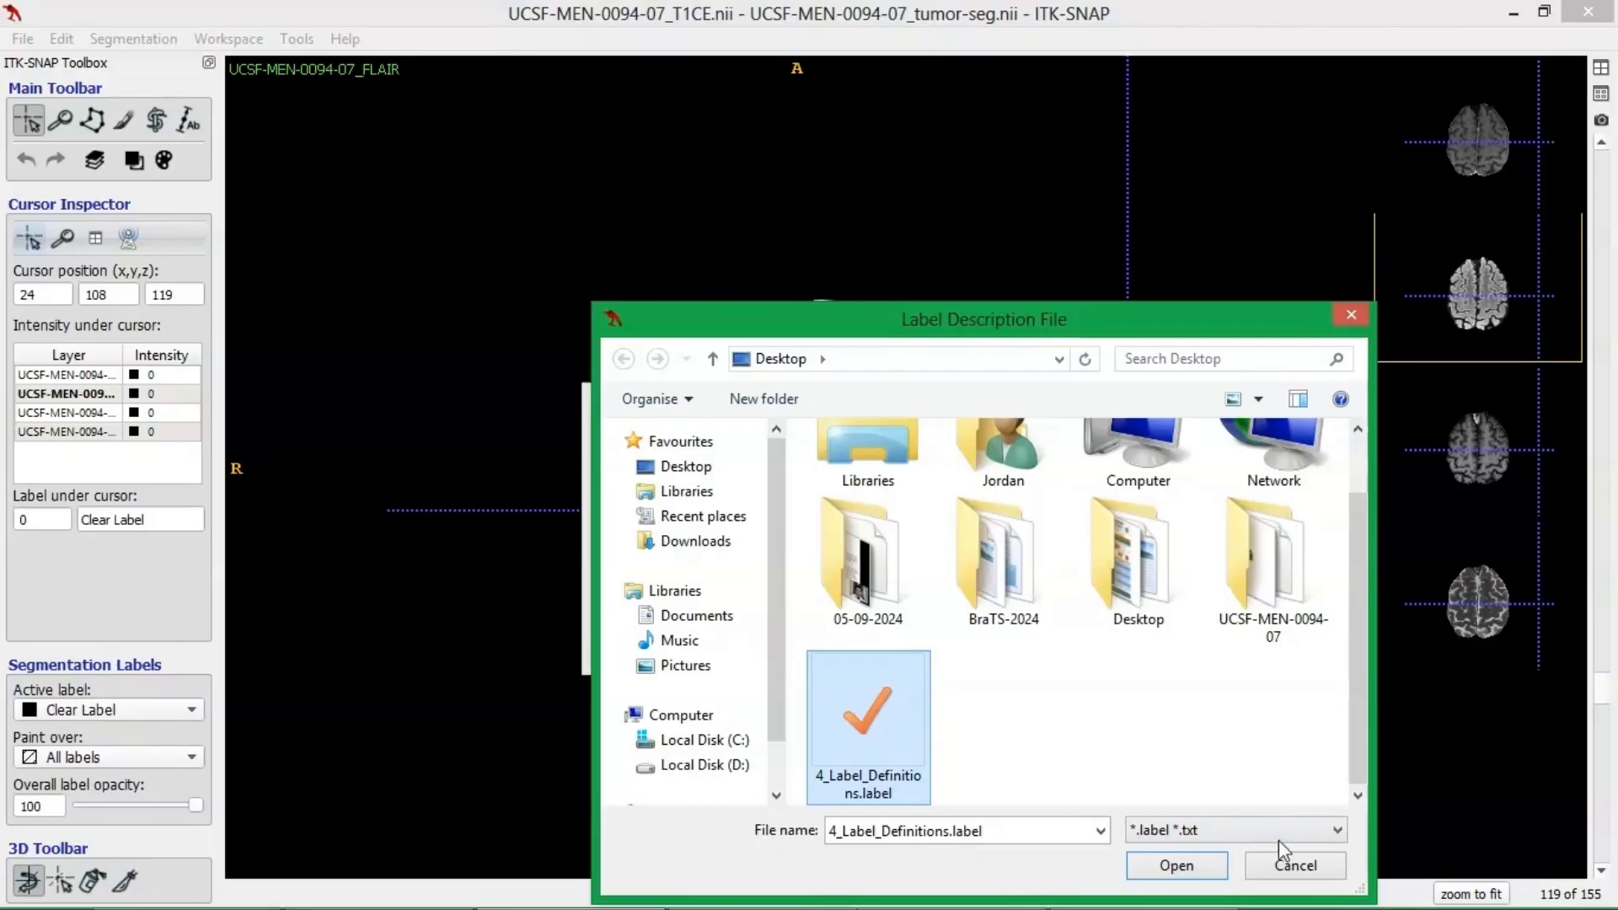
{"action": "left_click", "coordinate": [1195, 865]}
{"action": "left_click", "coordinate": [889, 642]}
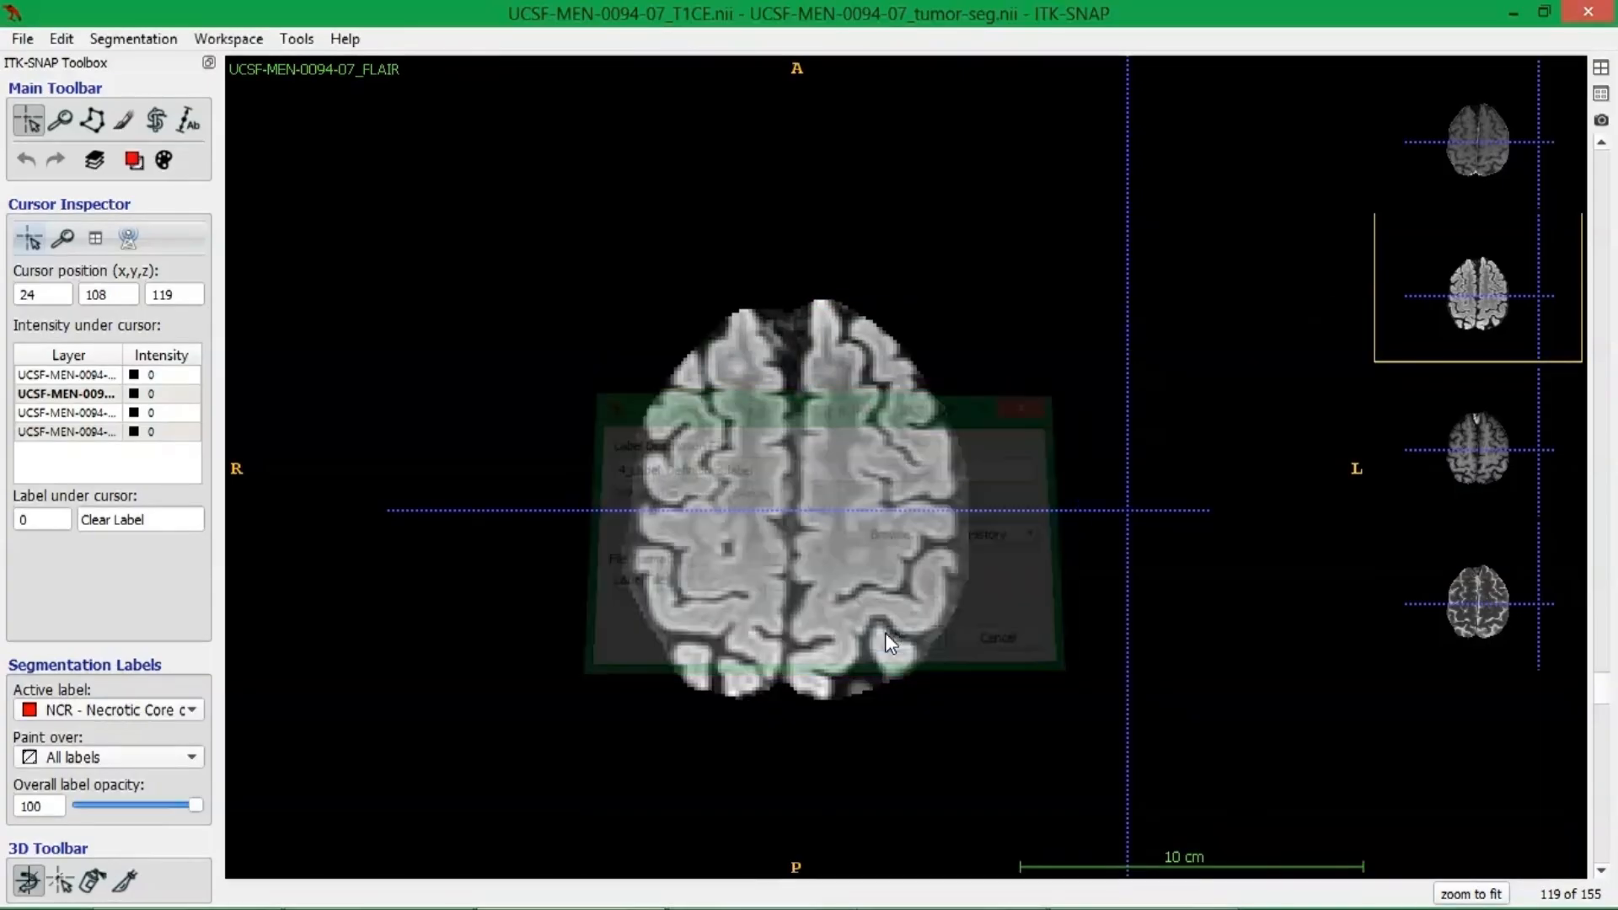
{"action": "left_click", "coordinate": [387, 181]}
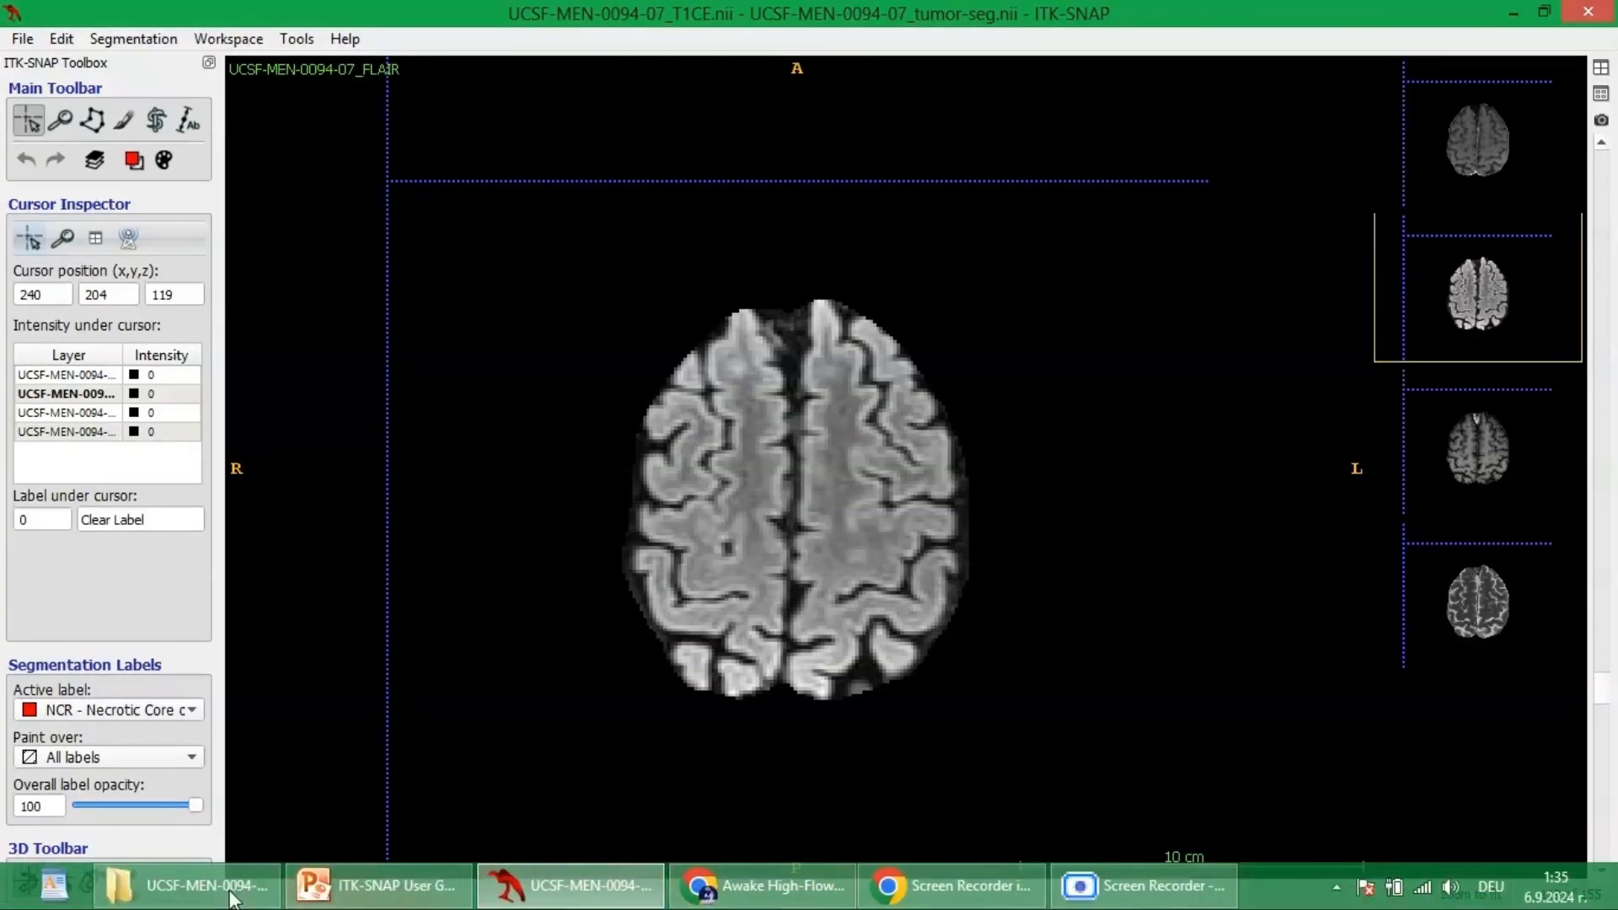
Load UCSF-MEN-0094-07_tumor-seg.nii from the case folder into the current ITK-SNAP window as the segmentation.
{"action": "left_click", "coordinate": [231, 894]}
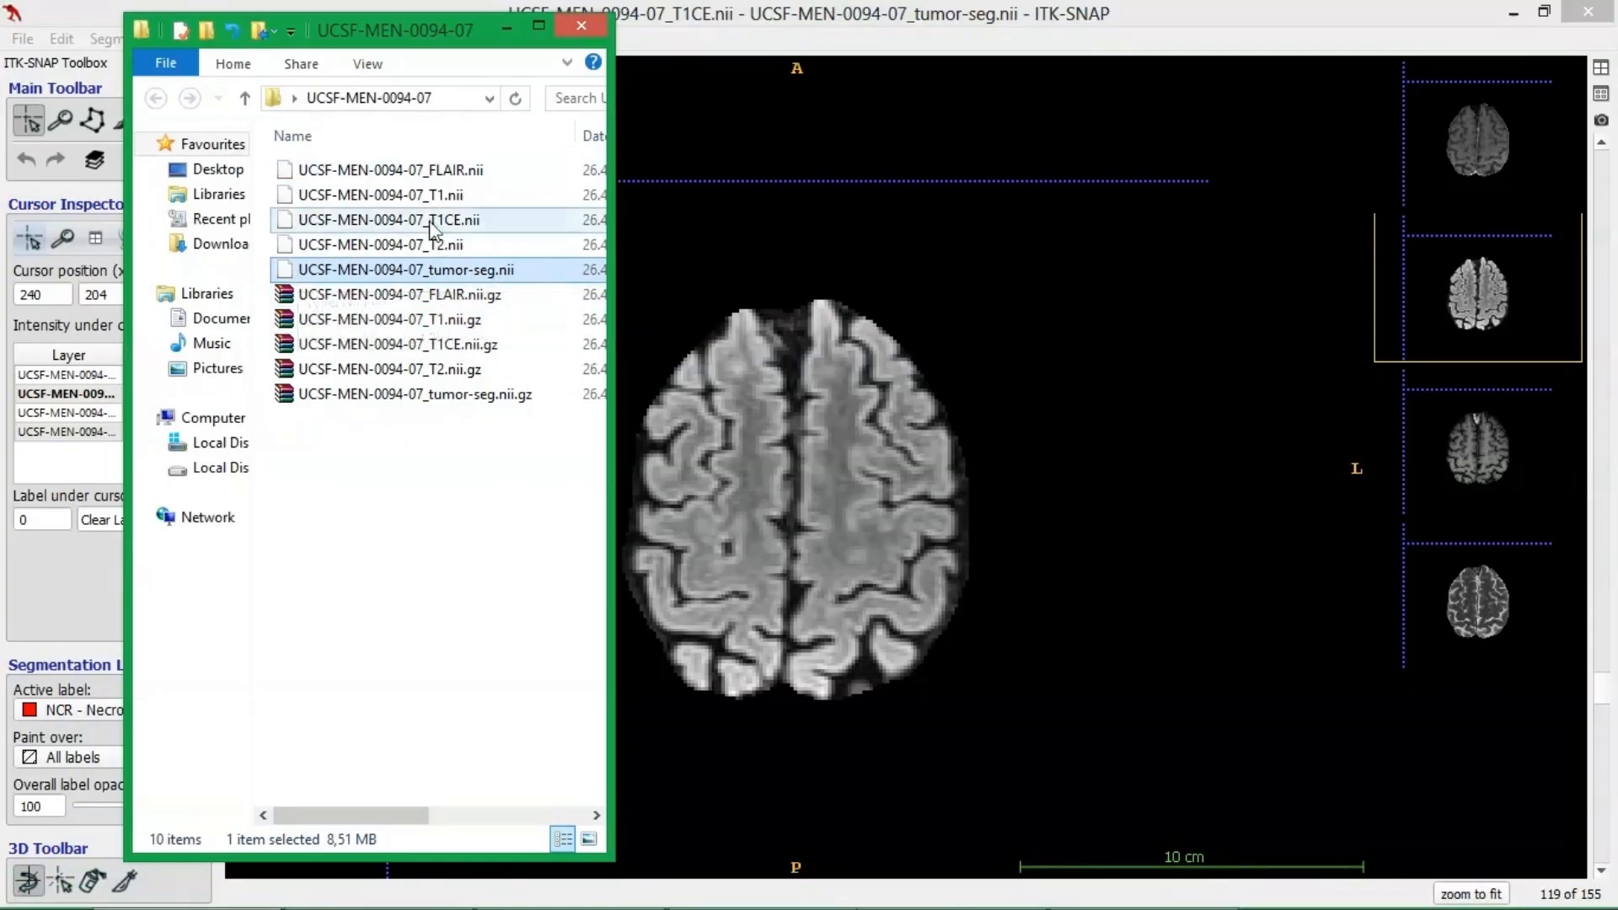
{"action": "left_click_drag", "start_coordinate": [410, 278], "coordinate": [990, 429]}
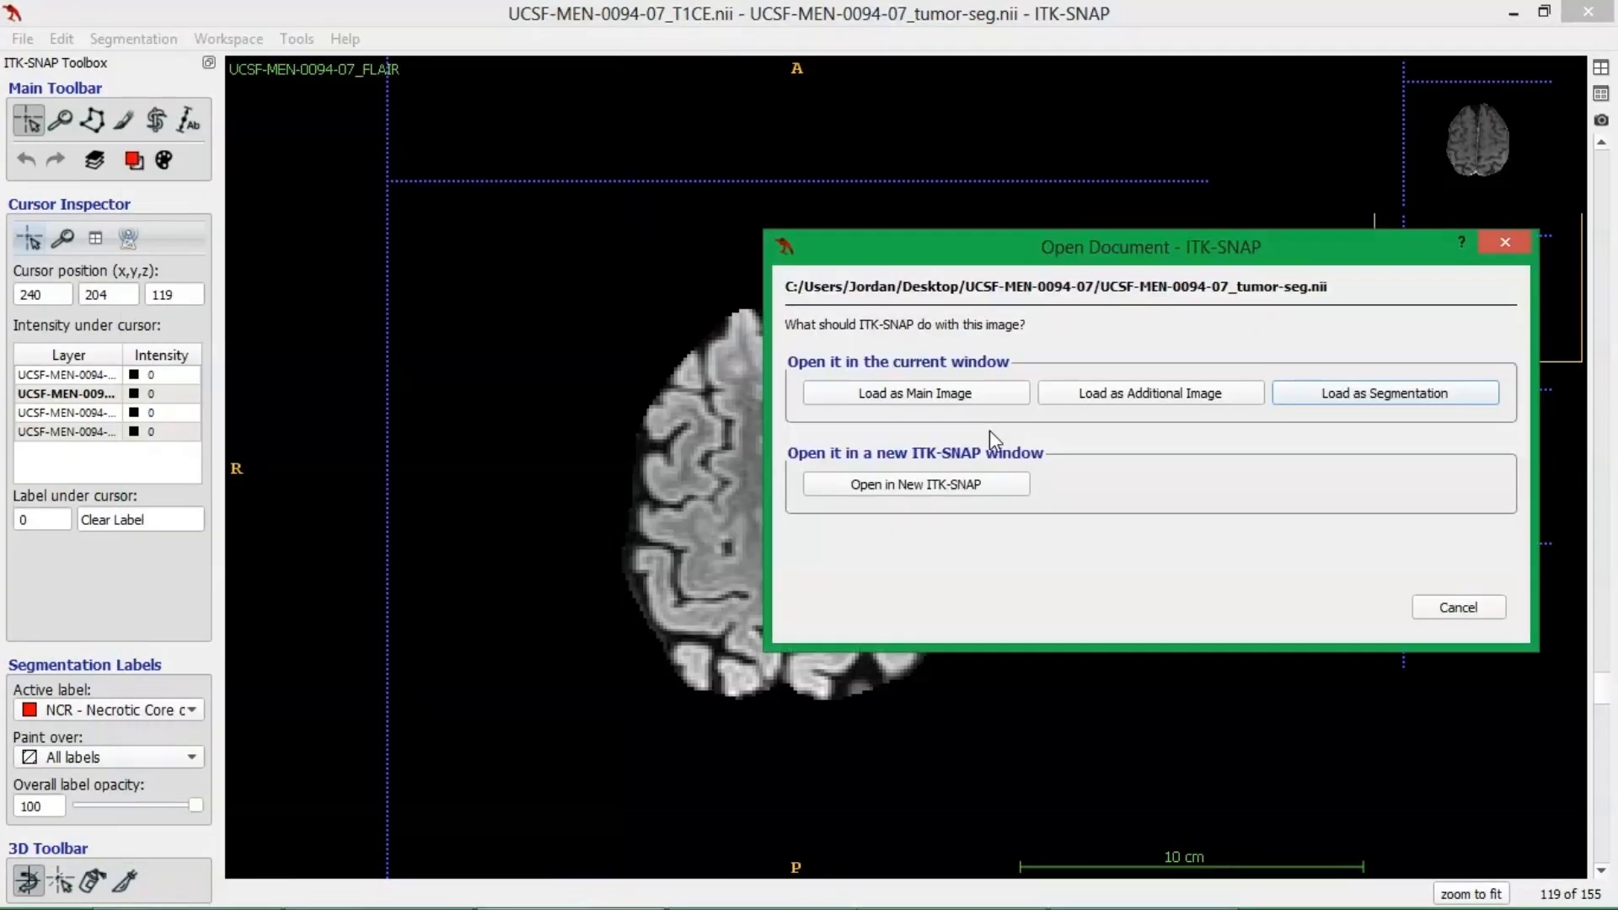
{"action": "left_click", "coordinate": [1319, 393]}
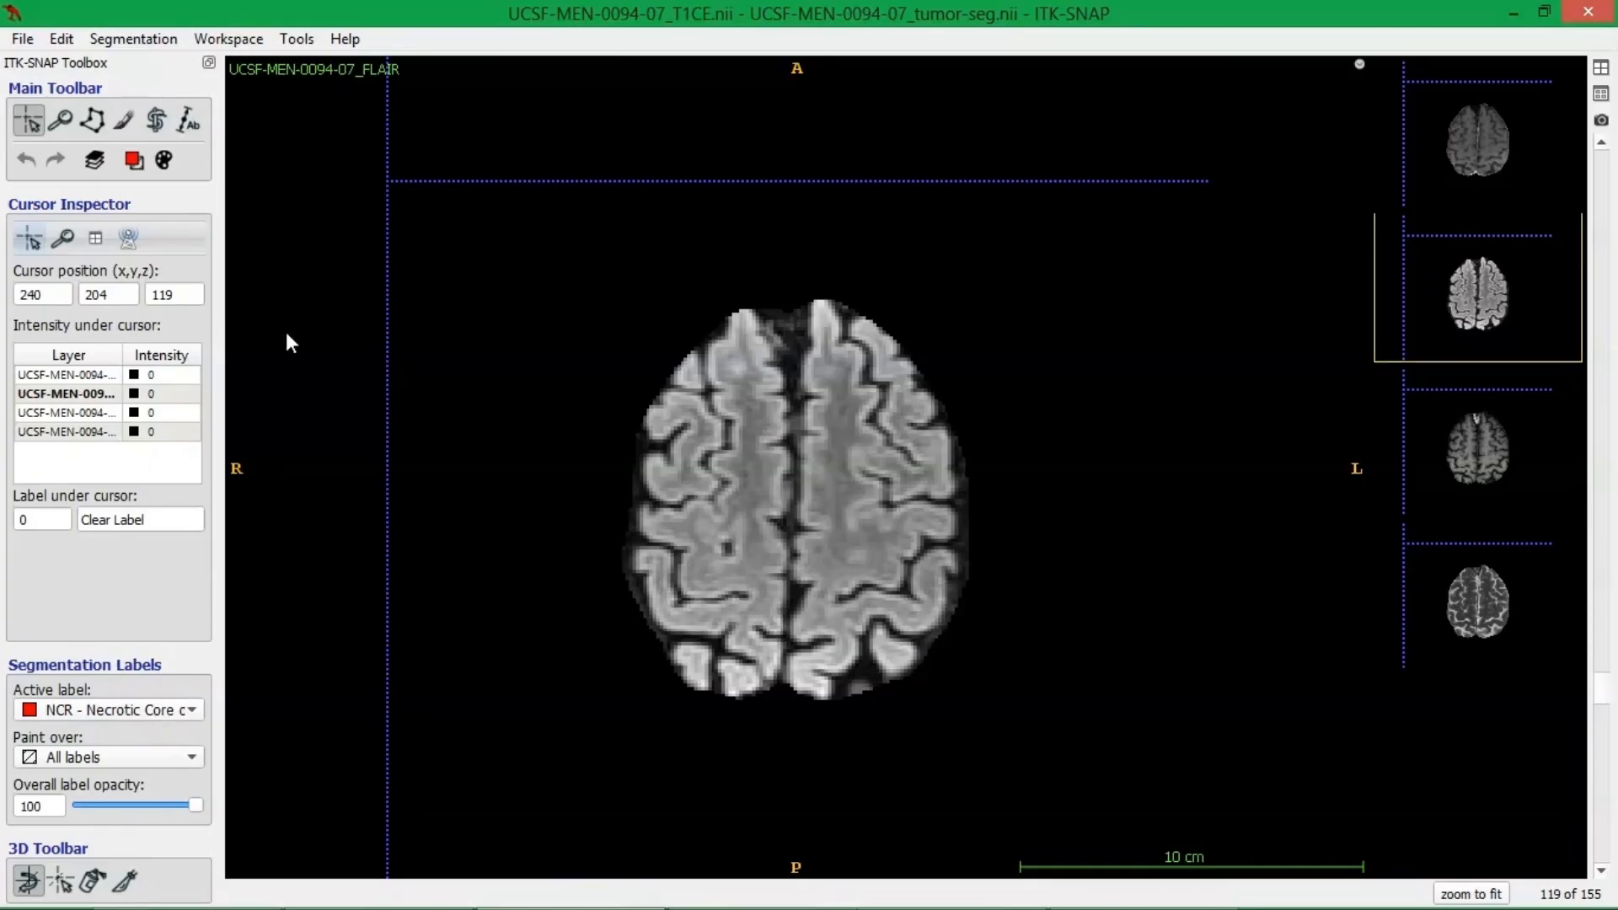
Check the available segmentation labels without changing the active one, and place the crosshair outside the brain in the axial view.
{"action": "left_click", "coordinate": [144, 708]}
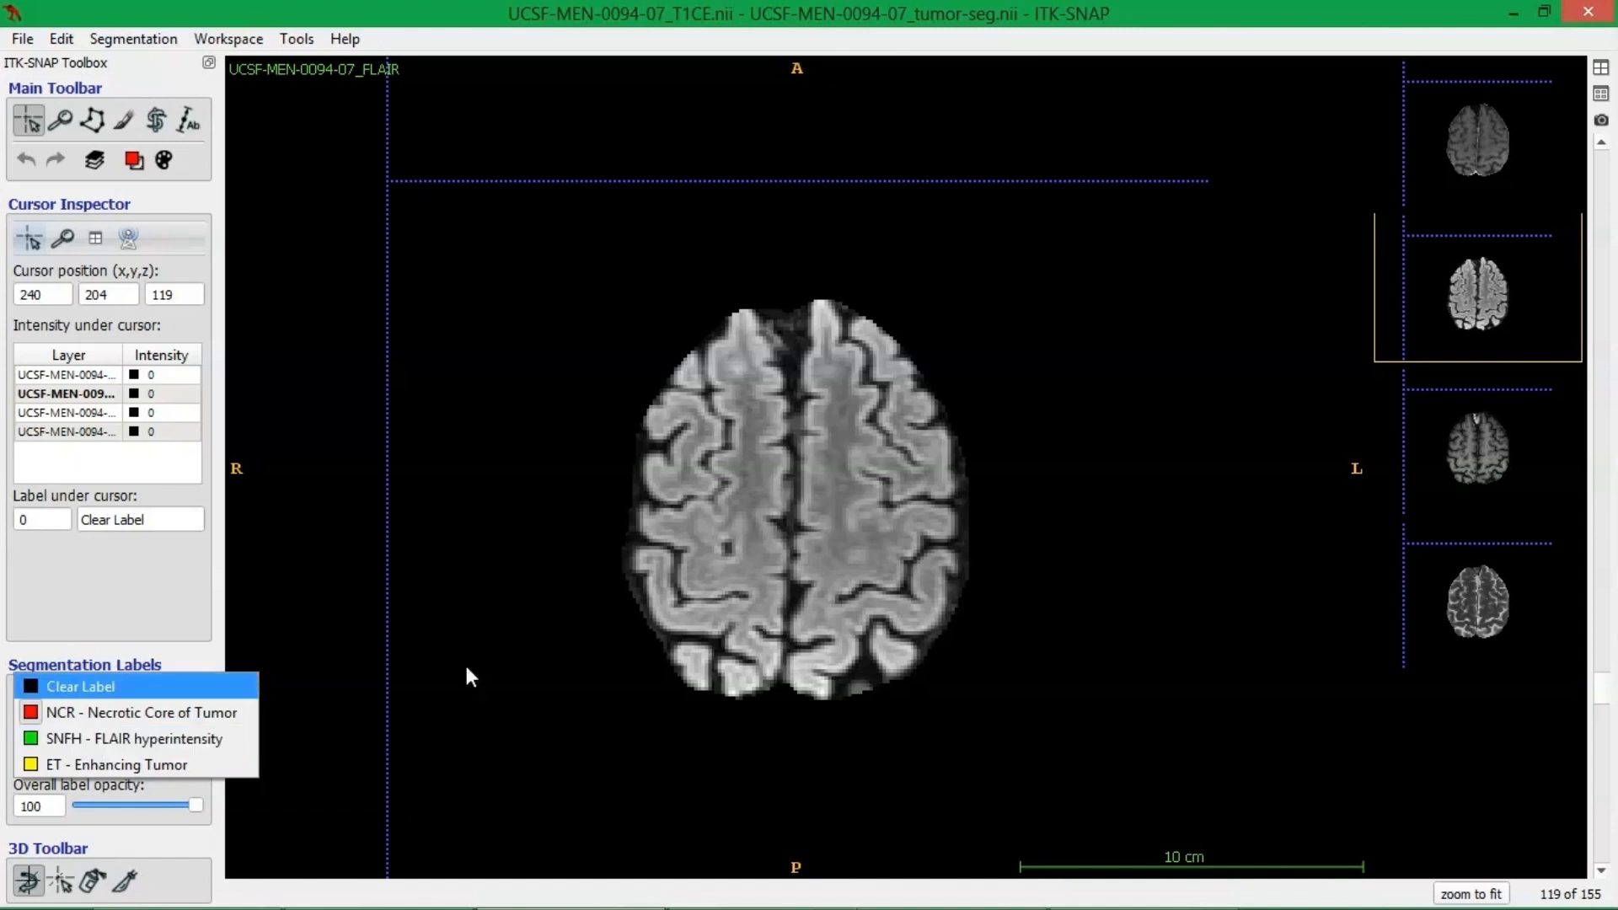
{"action": "left_click", "coordinate": [1026, 439]}
{"action": "left_click", "coordinate": [497, 179]}
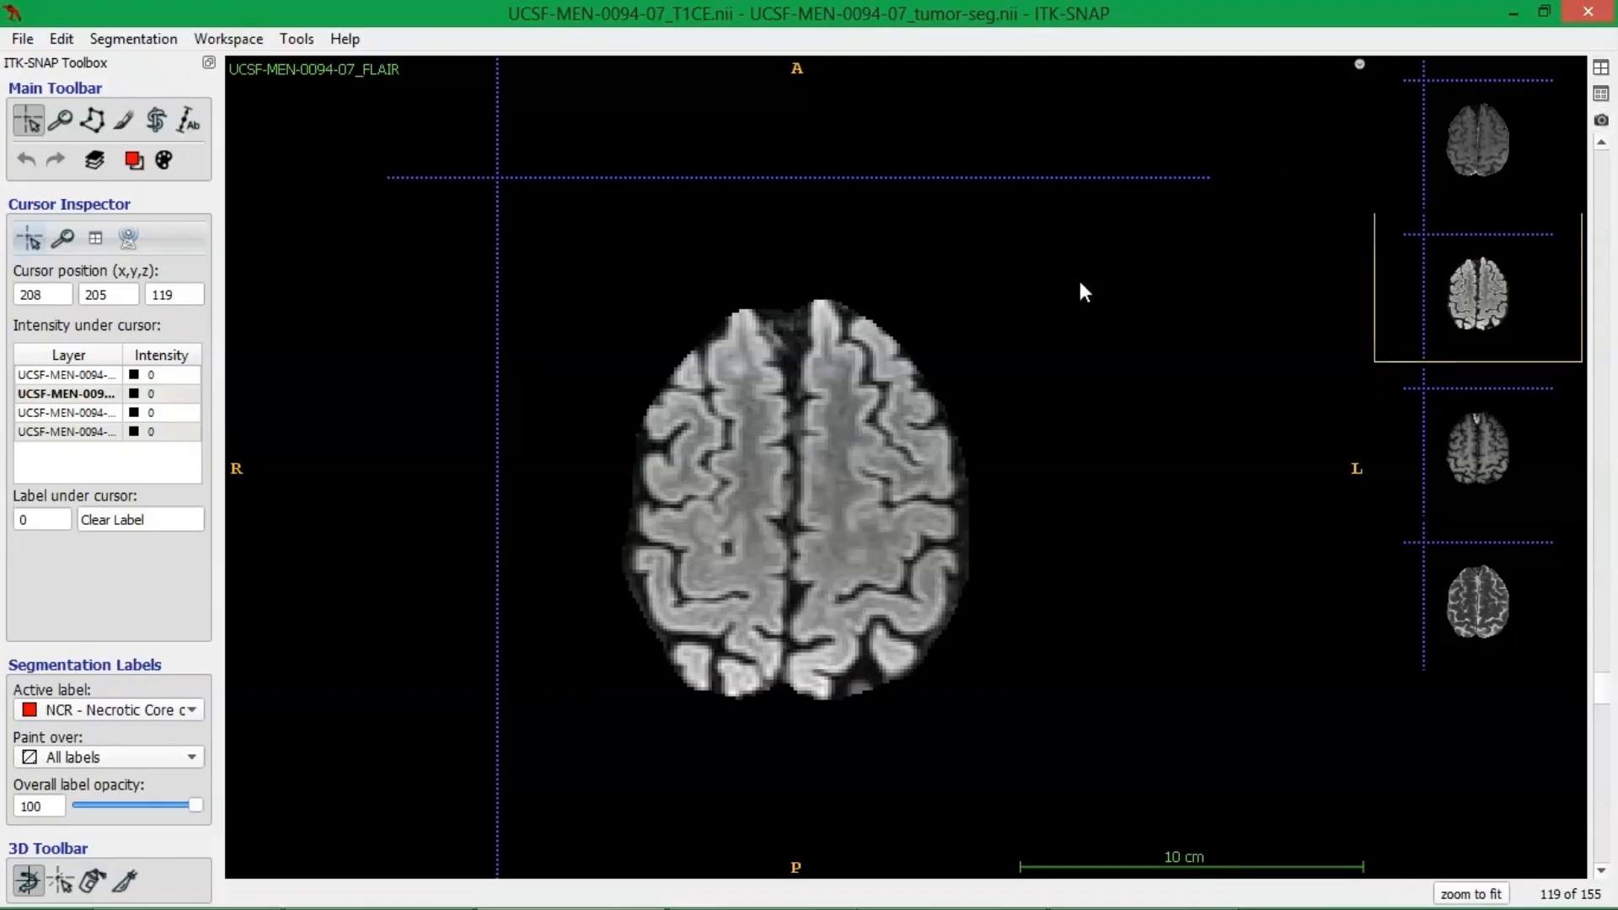
Look through the axial FLAIR slices from the top of the brain to the lateral ventricles at slice 84.
{"action": "scroll", "coordinate": [971, 357], "scroll_direction": "down", "scroll_amount": 2}
{"action": "scroll", "coordinate": [972, 360], "scroll_direction": "up", "scroll_amount": 3}
{"action": "scroll", "coordinate": [1045, 438], "scroll_direction": "up", "scroll_amount": 20}
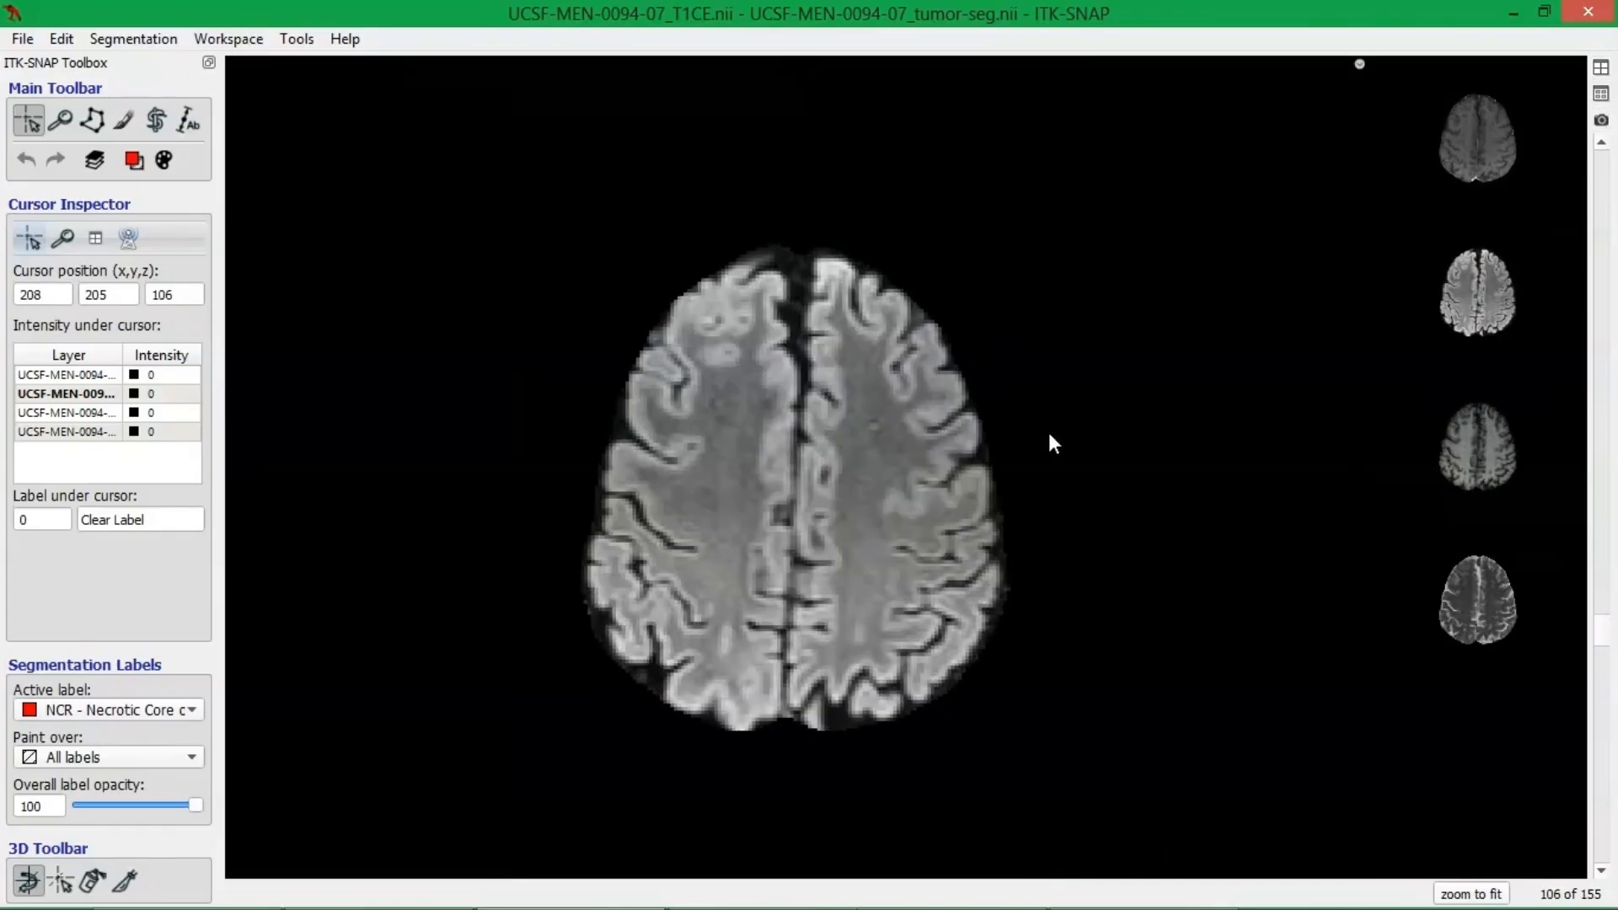
{"action": "scroll", "coordinate": [1050, 429], "scroll_direction": "up", "scroll_amount": 6}
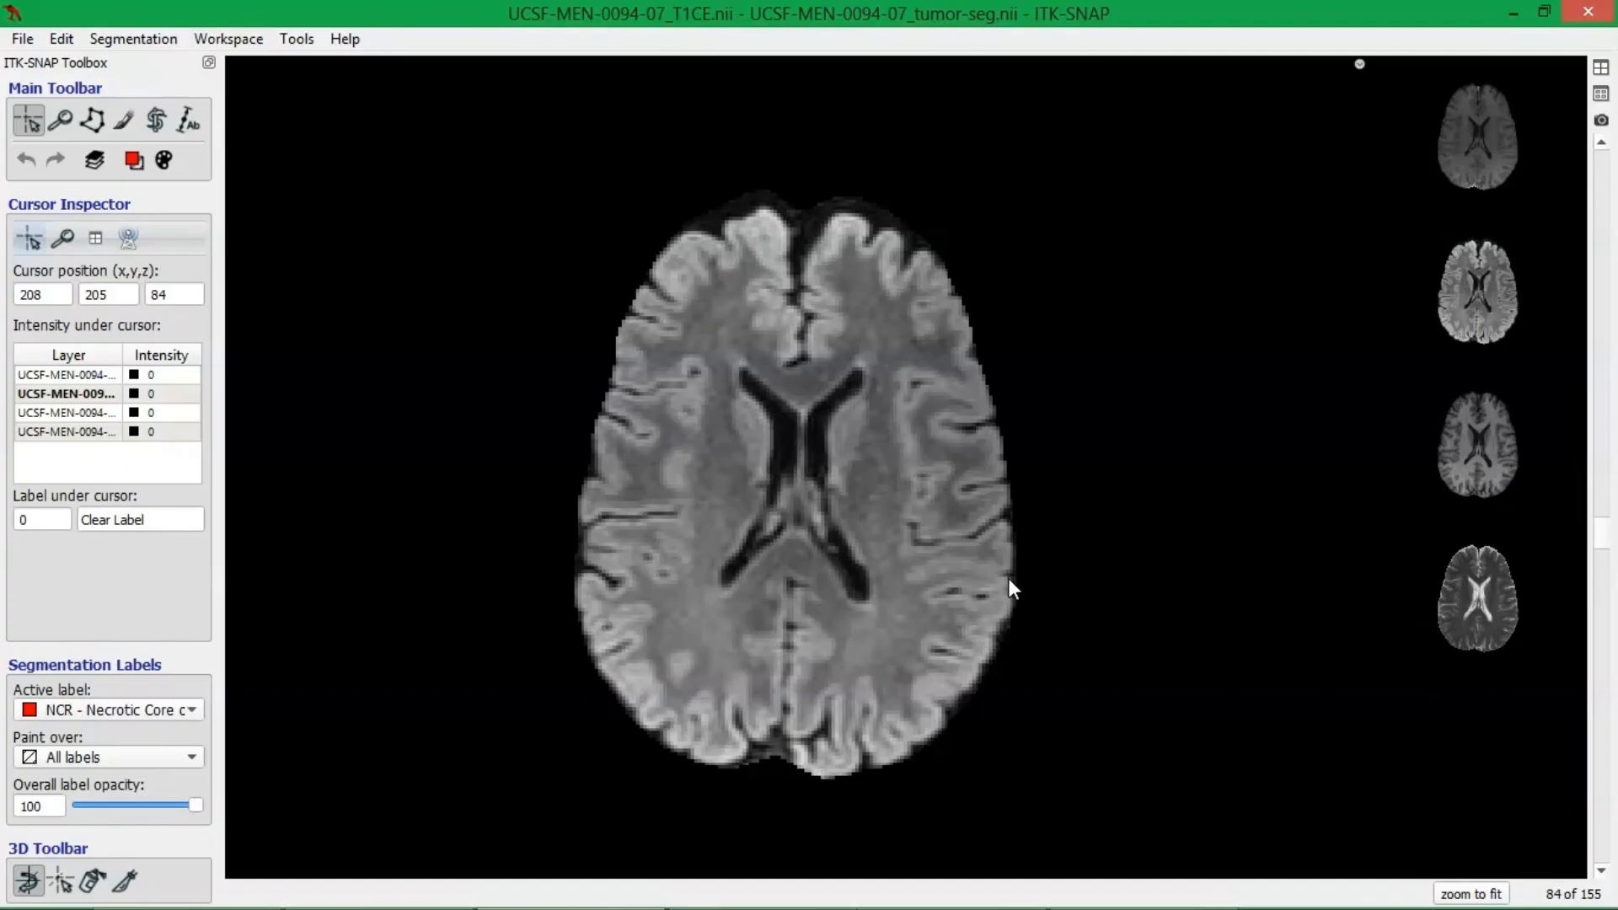
Show all anatomical views, expand the axial view again and move the crosshair into the brain beside the frontal end of the ventricles.
{"action": "left_click", "coordinate": [1597, 73]}
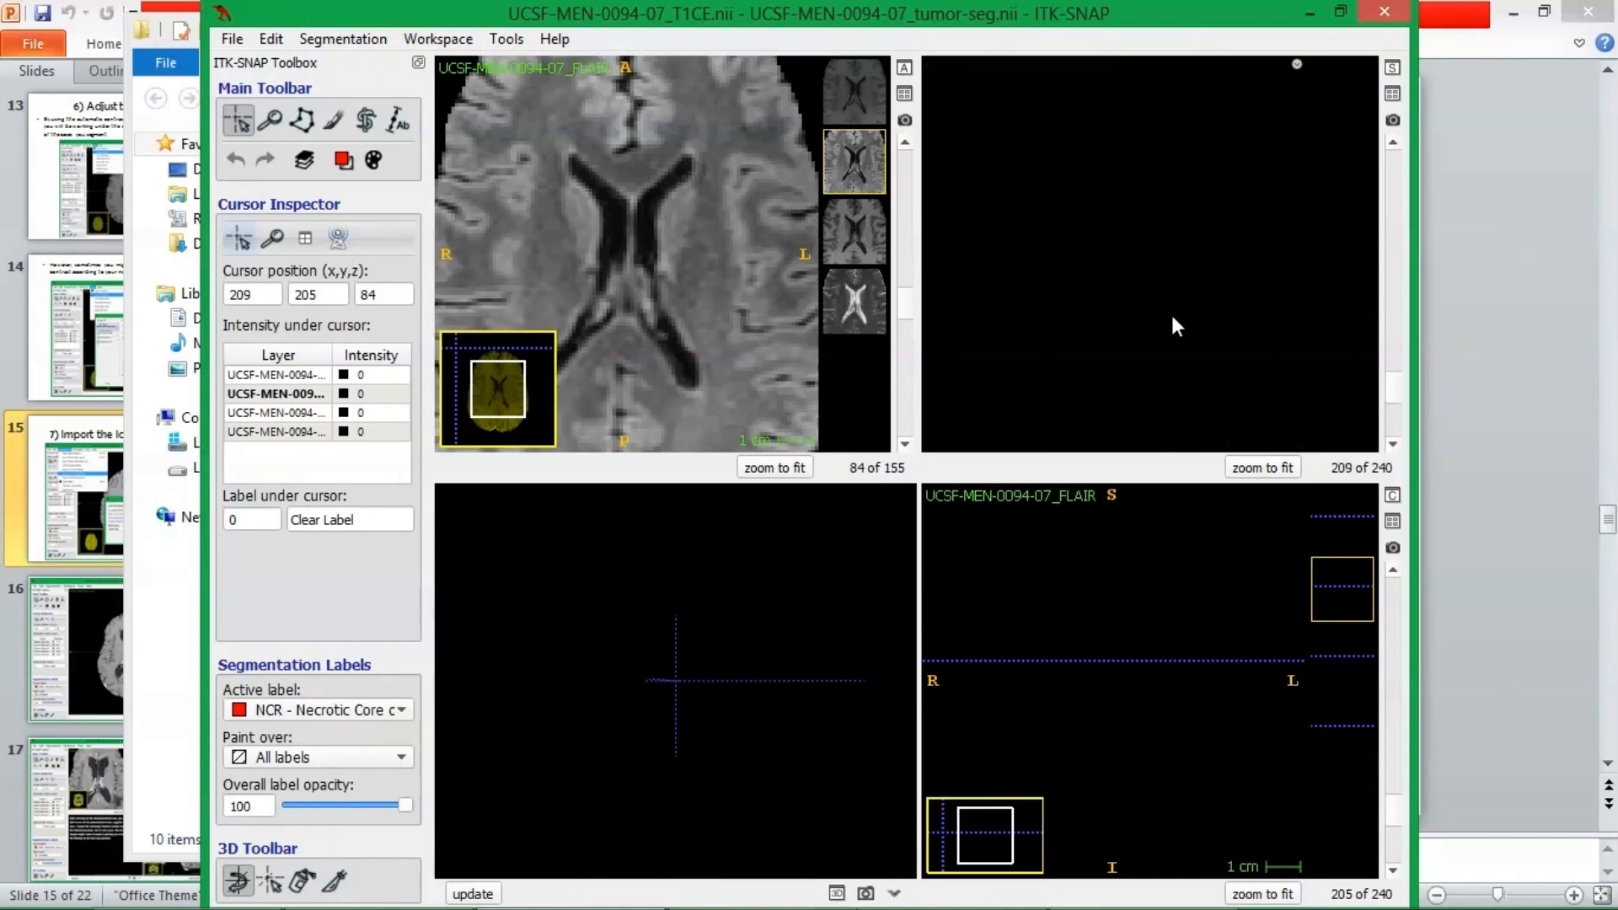
{"action": "scroll", "coordinate": [1172, 315], "scroll_direction": "down", "scroll_amount": 1}
{"action": "scroll", "coordinate": [1166, 312], "scroll_direction": "up", "scroll_amount": 1}
{"action": "left_click", "coordinate": [904, 67]}
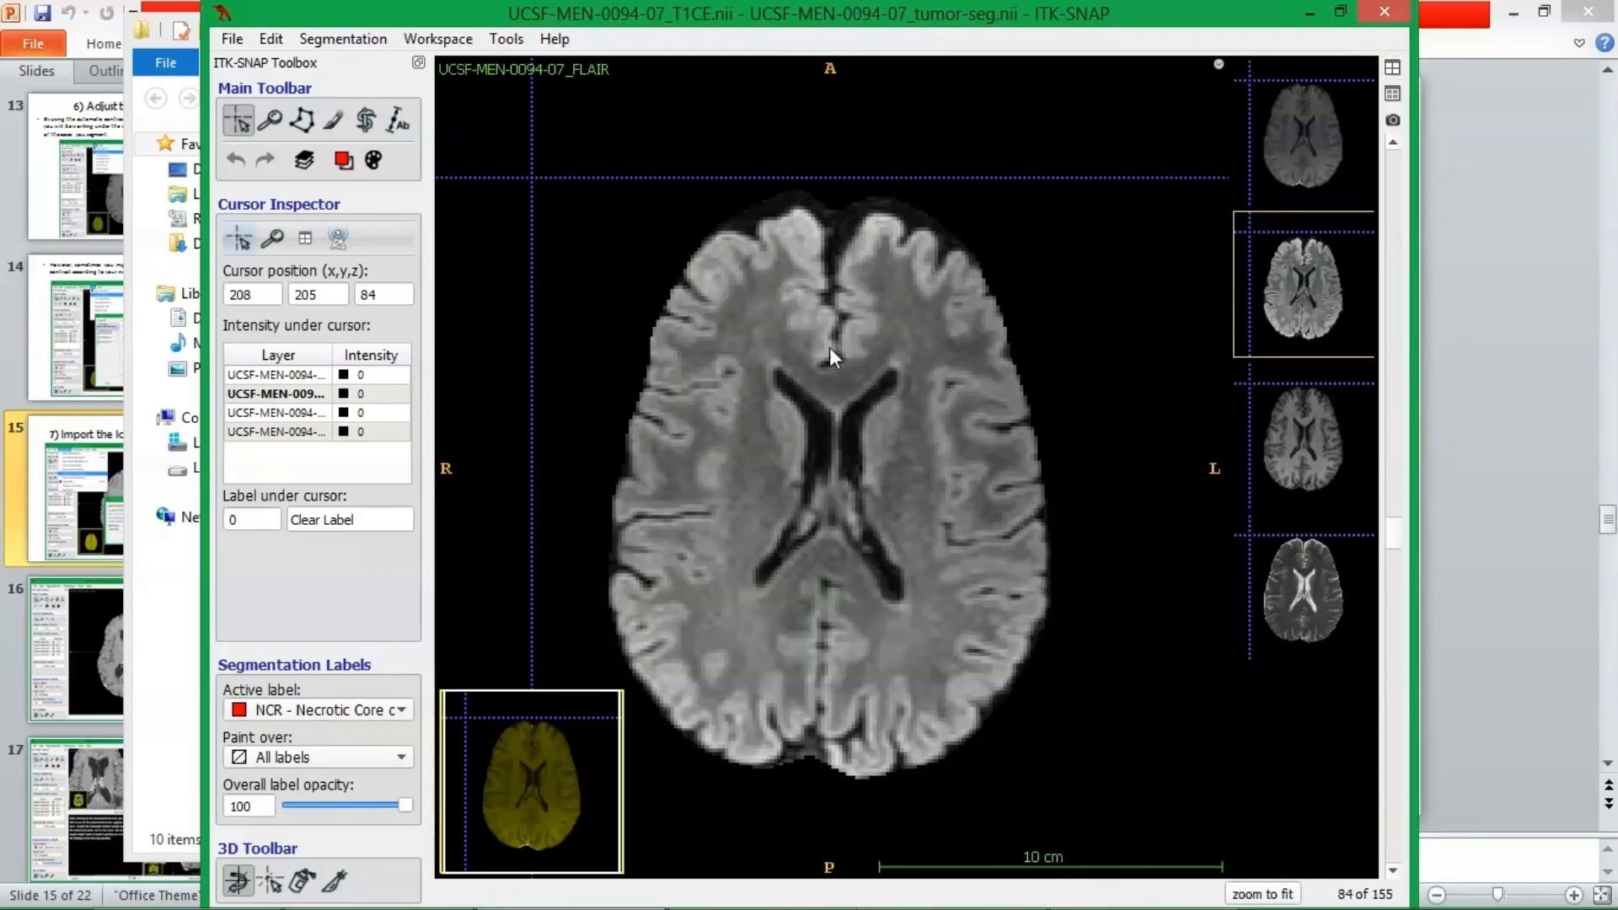
{"action": "left_click_drag", "start_coordinate": [530, 177], "coordinate": [775, 359]}
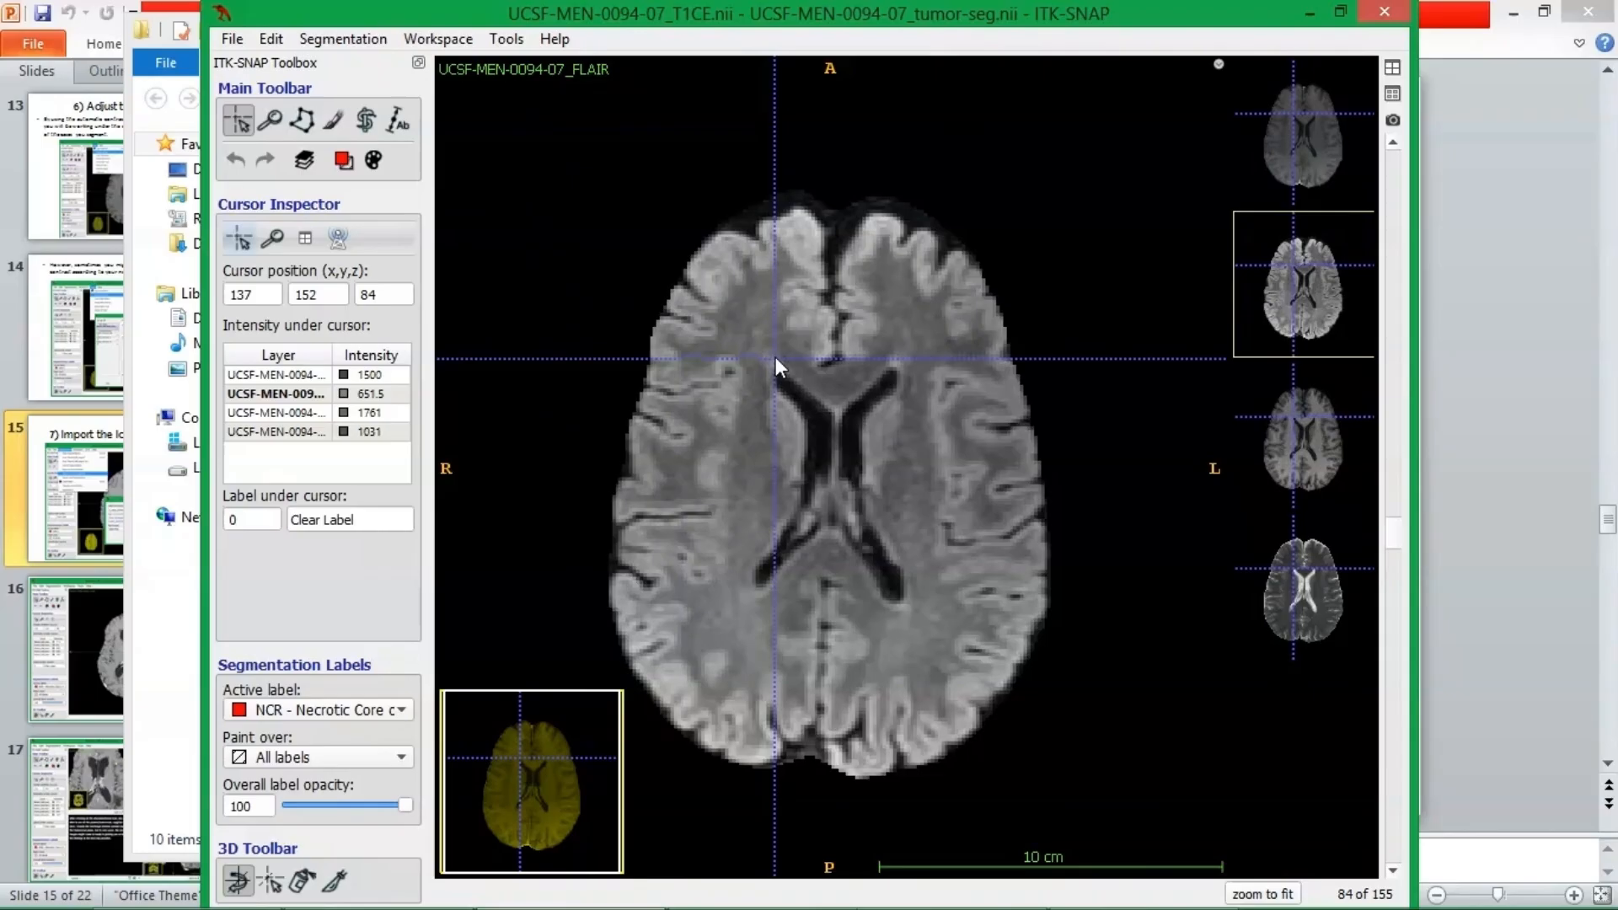
Restore the four-view layout and browse the coronal slices forward to slice 174.
{"action": "left_click", "coordinate": [1391, 68]}
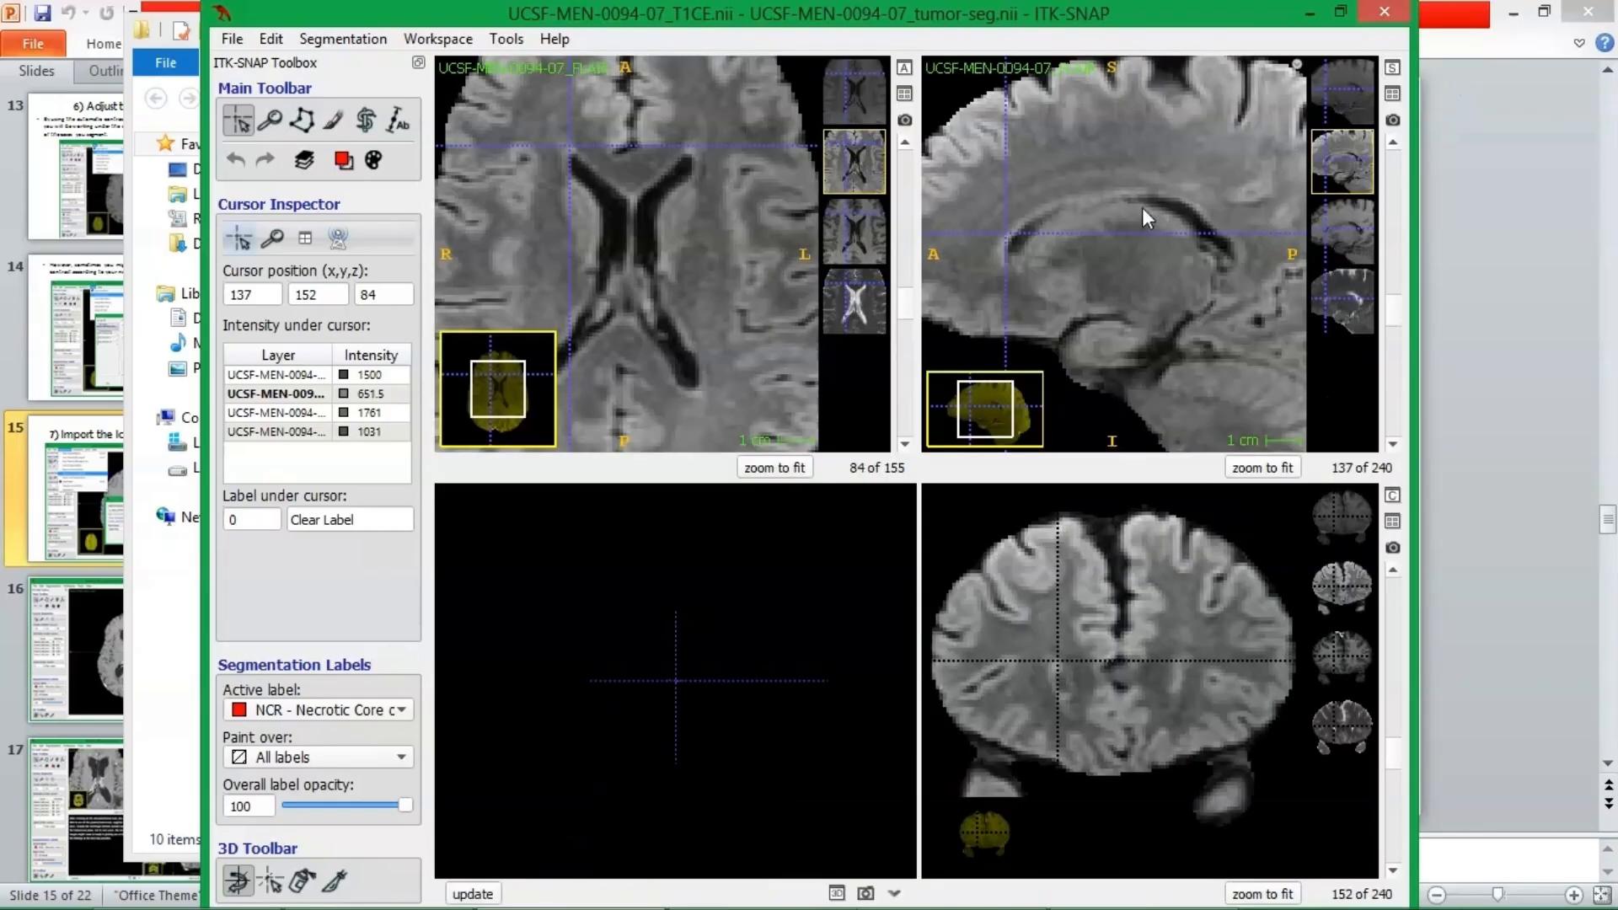
{"action": "scroll", "coordinate": [1131, 275], "scroll_direction": "down", "scroll_amount": 1}
{"action": "scroll", "coordinate": [1132, 310], "scroll_direction": "up", "scroll_amount": 1}
{"action": "scroll", "coordinate": [1140, 579], "scroll_direction": "down", "scroll_amount": 5}
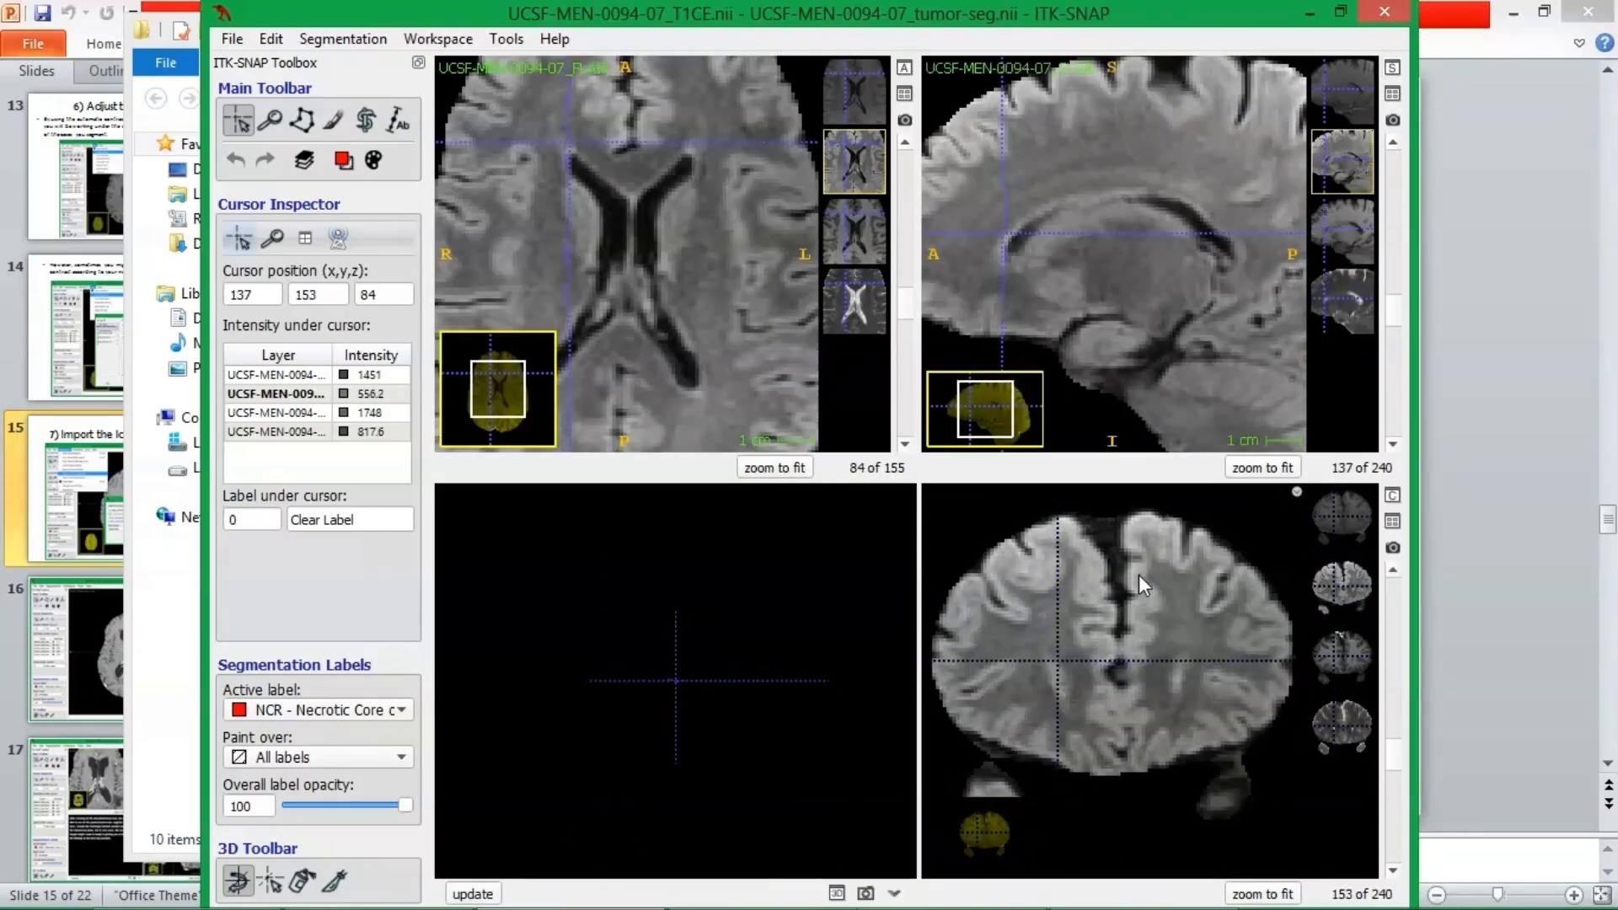
{"action": "scroll", "coordinate": [1139, 580], "scroll_direction": "down", "scroll_amount": 15}
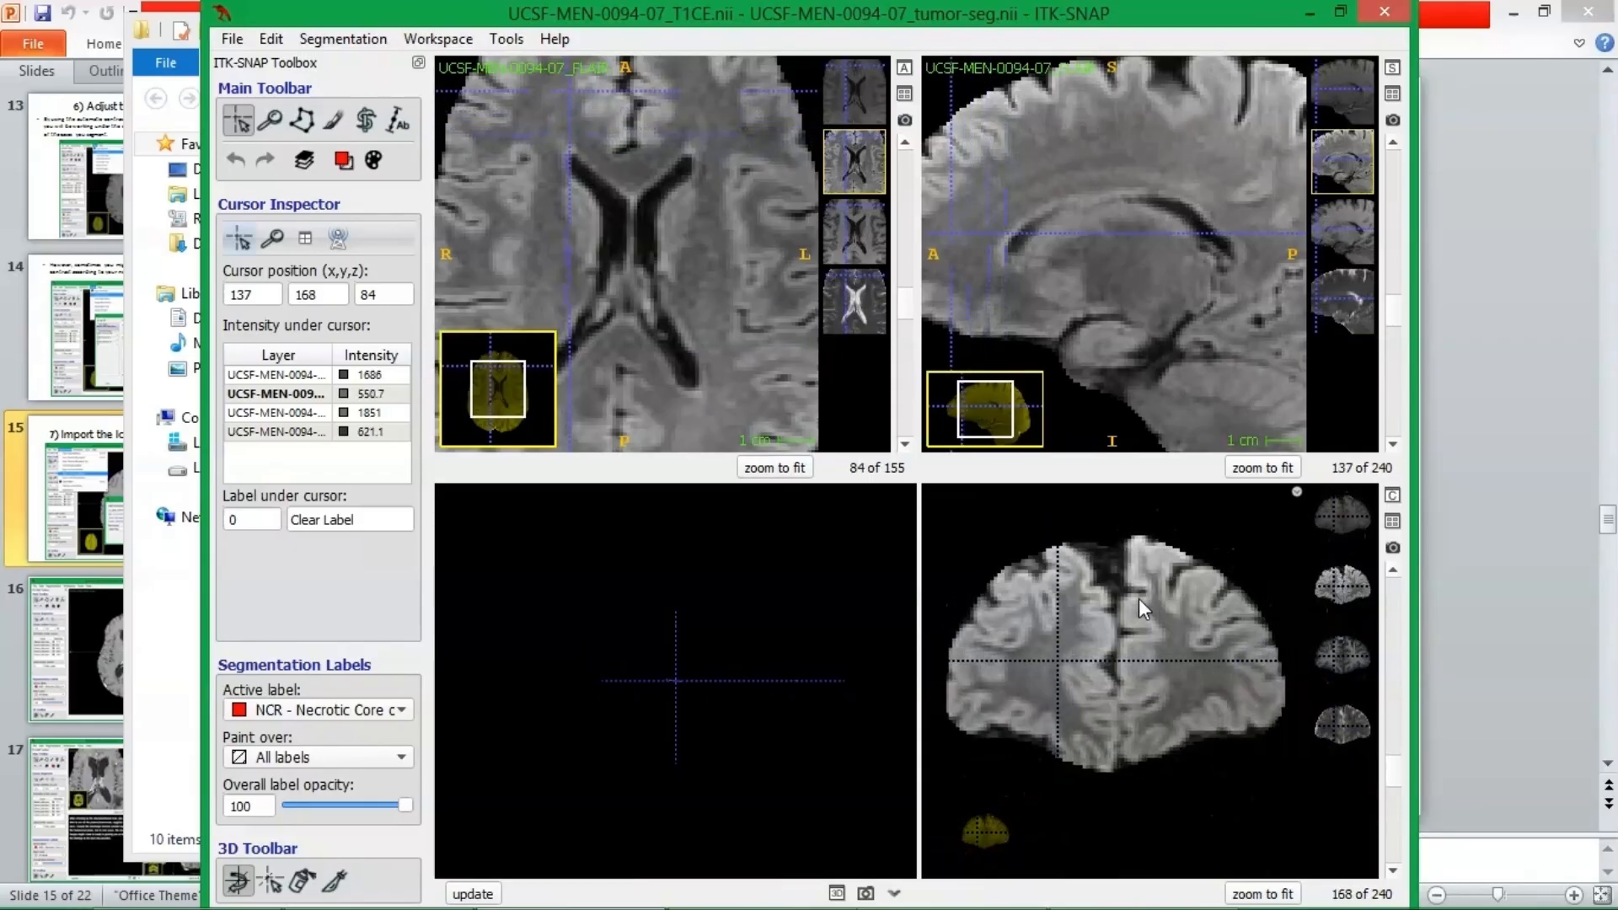
{"action": "scroll", "coordinate": [1146, 598], "scroll_direction": "down", "scroll_amount": 2}
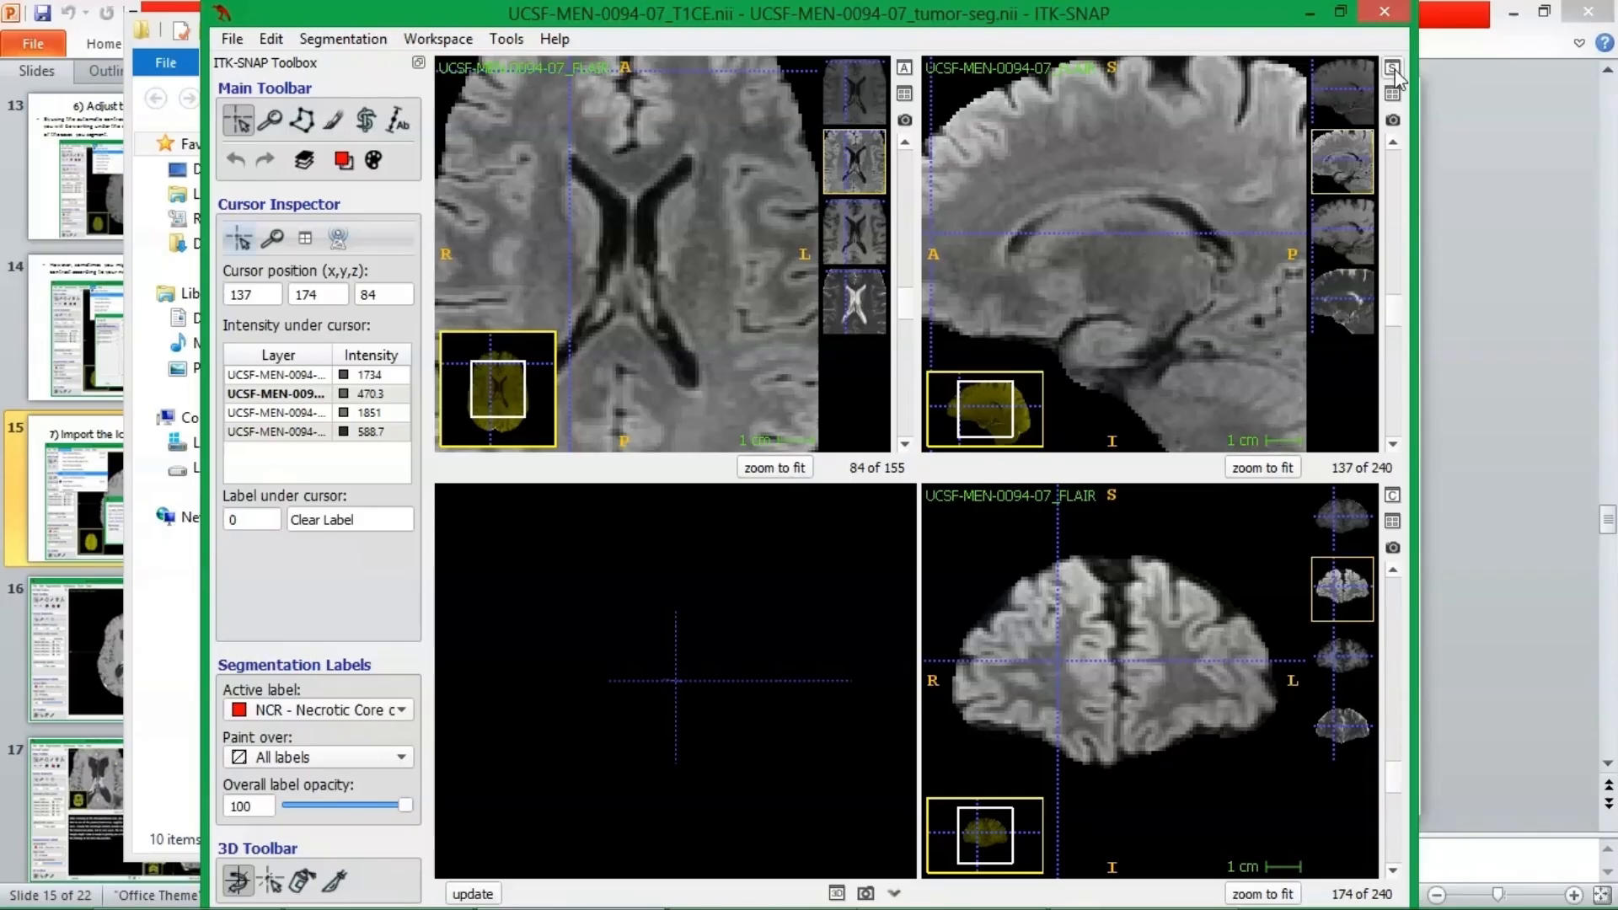
Expand the coronal view to fill the window and look through its slices back to slice 79.
{"action": "left_click", "coordinate": [1392, 495]}
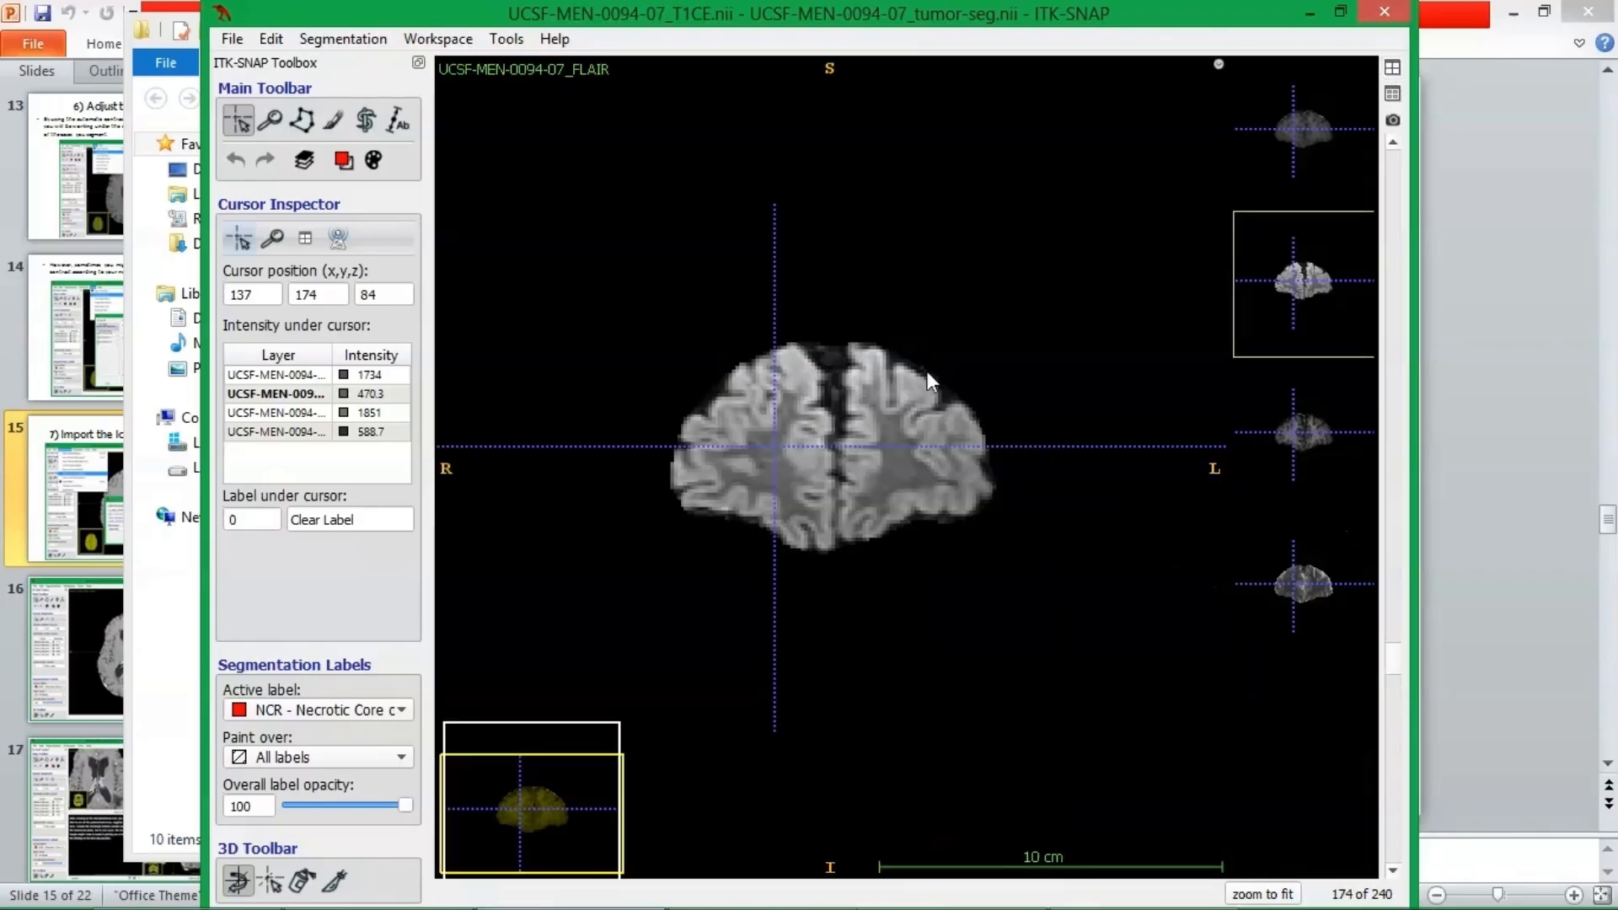
{"action": "scroll", "coordinate": [918, 379], "scroll_direction": "up", "scroll_amount": 3}
{"action": "scroll", "coordinate": [923, 438], "scroll_direction": "down", "scroll_amount": 20}
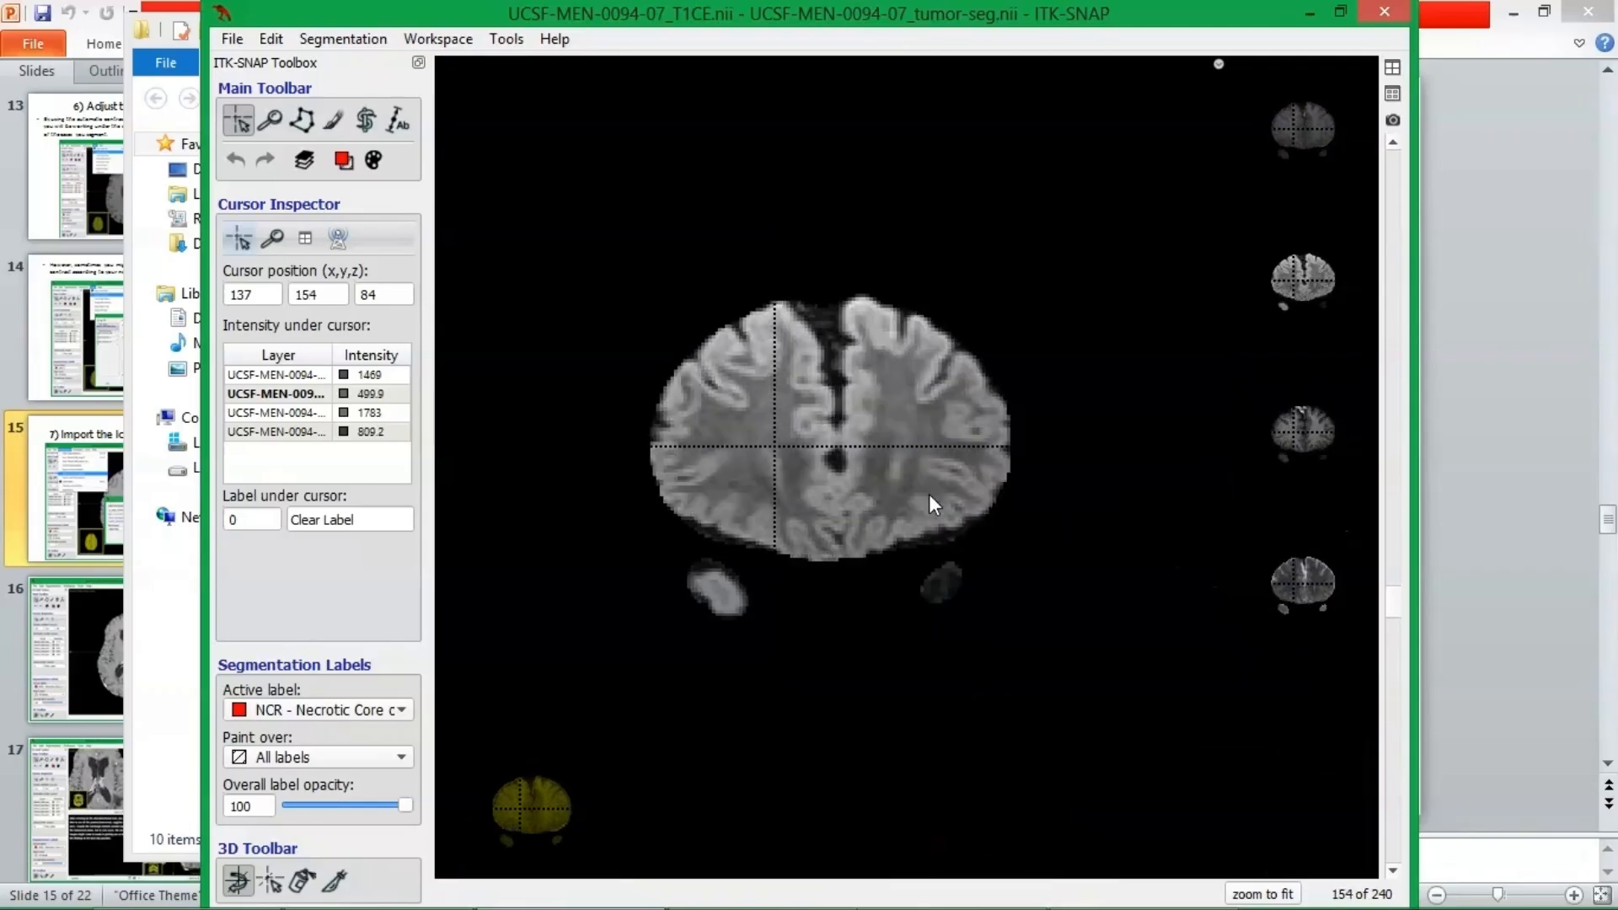
{"action": "scroll", "coordinate": [929, 514], "scroll_direction": "down", "scroll_amount": 20}
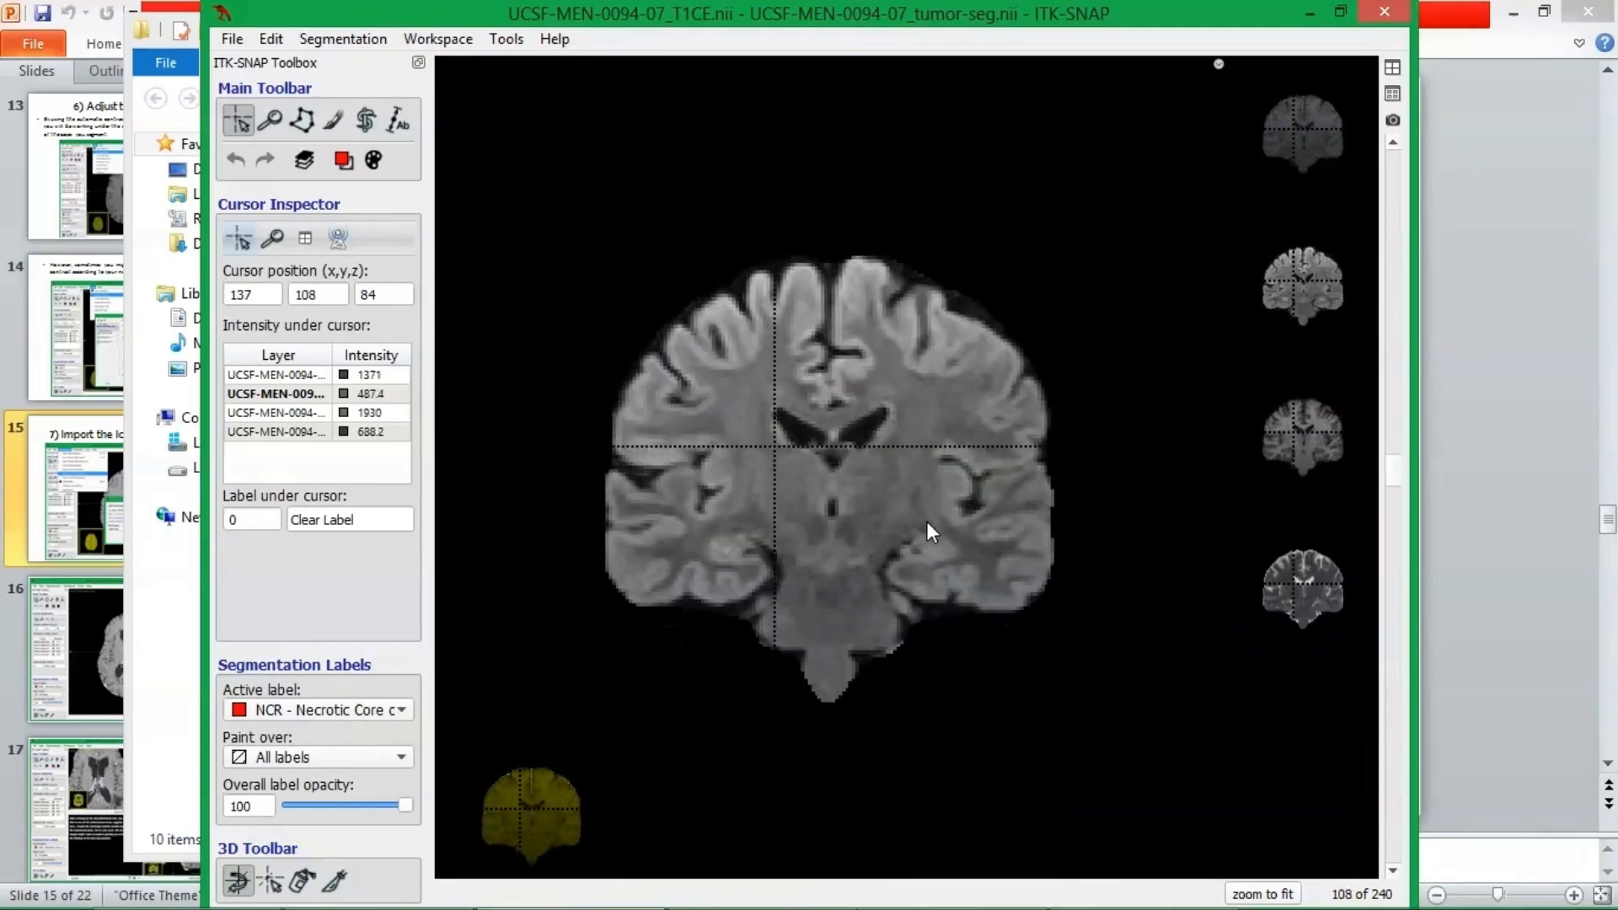
{"action": "scroll", "coordinate": [930, 540], "scroll_direction": "down", "scroll_amount": 14}
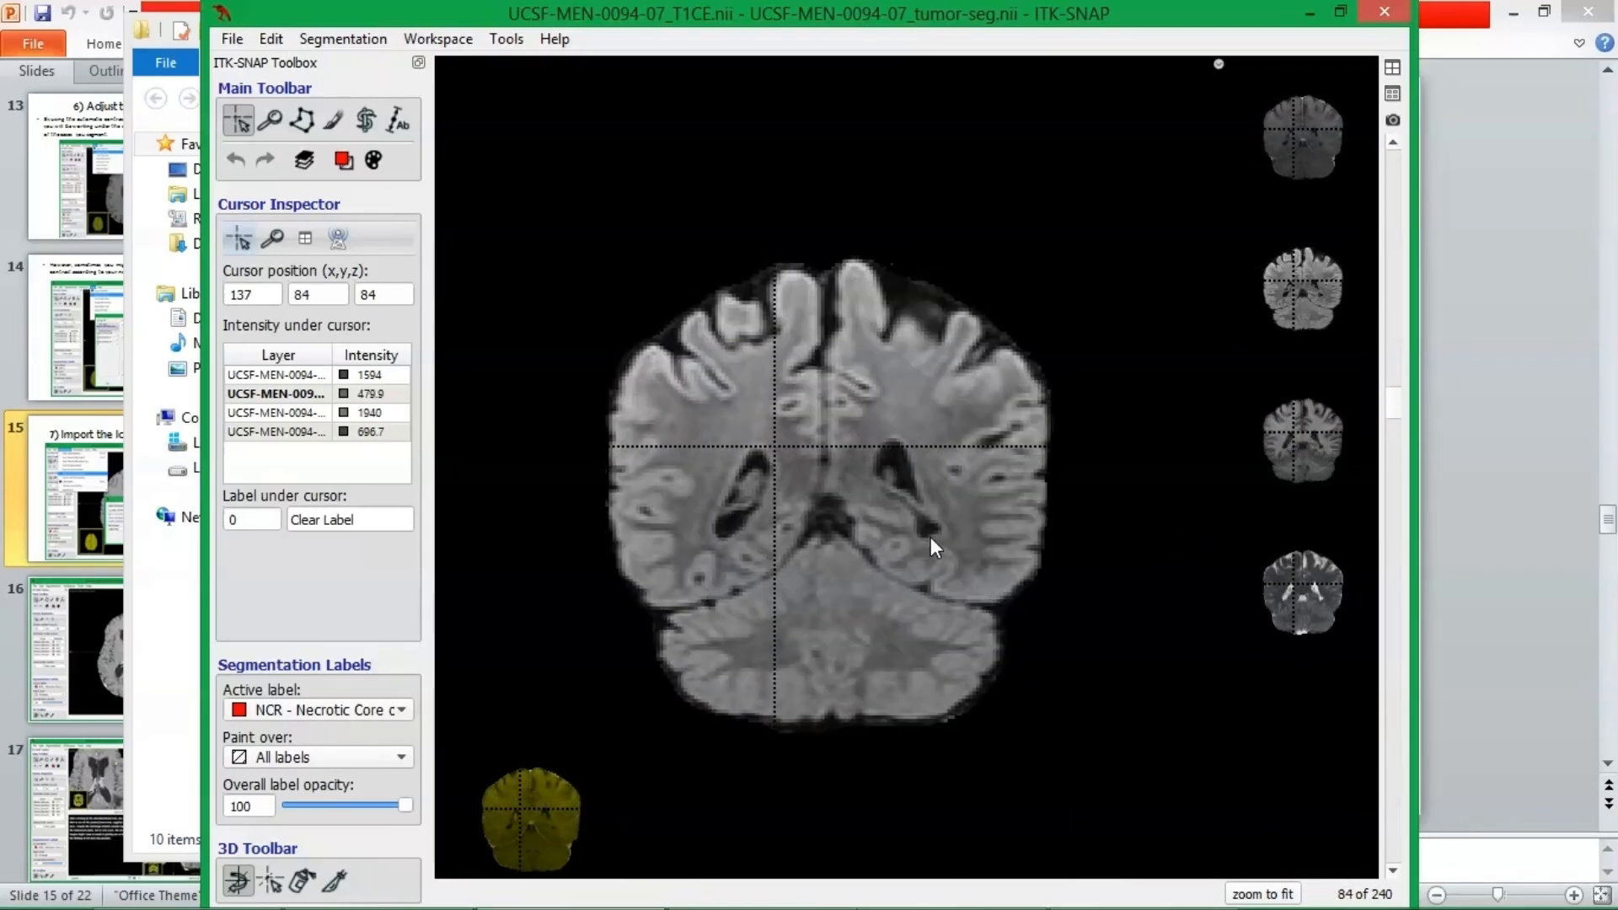
{"action": "scroll", "coordinate": [930, 540], "scroll_direction": "down", "scroll_amount": 5}
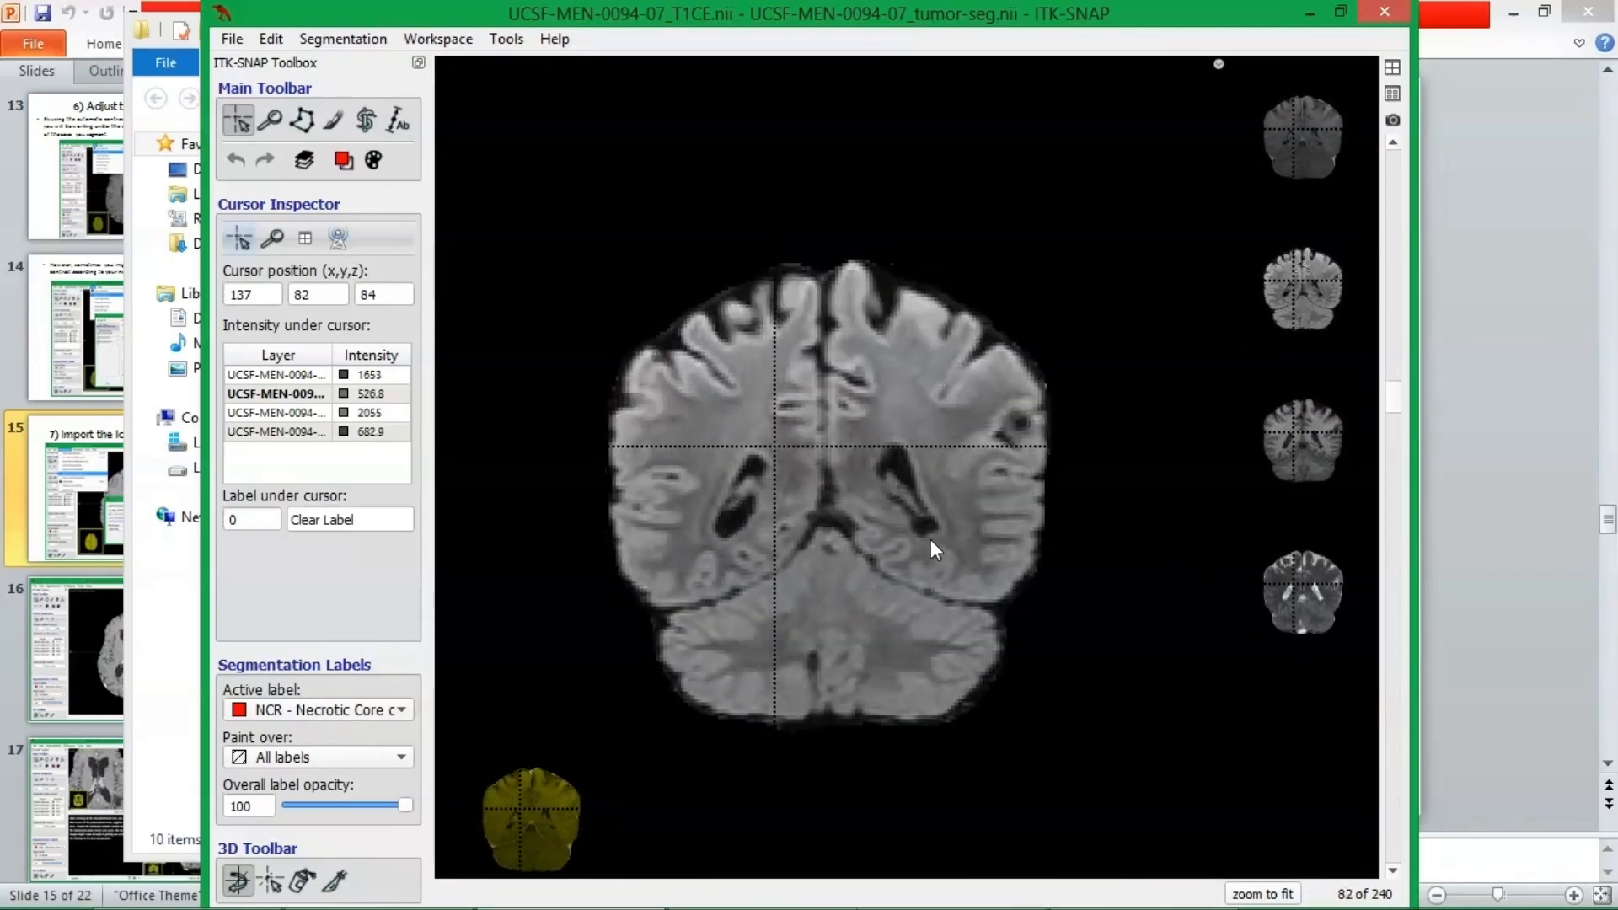
Return from the coronal view to an expanded axial view and place the crosshair outside the brain.
{"action": "left_click", "coordinate": [1392, 67]}
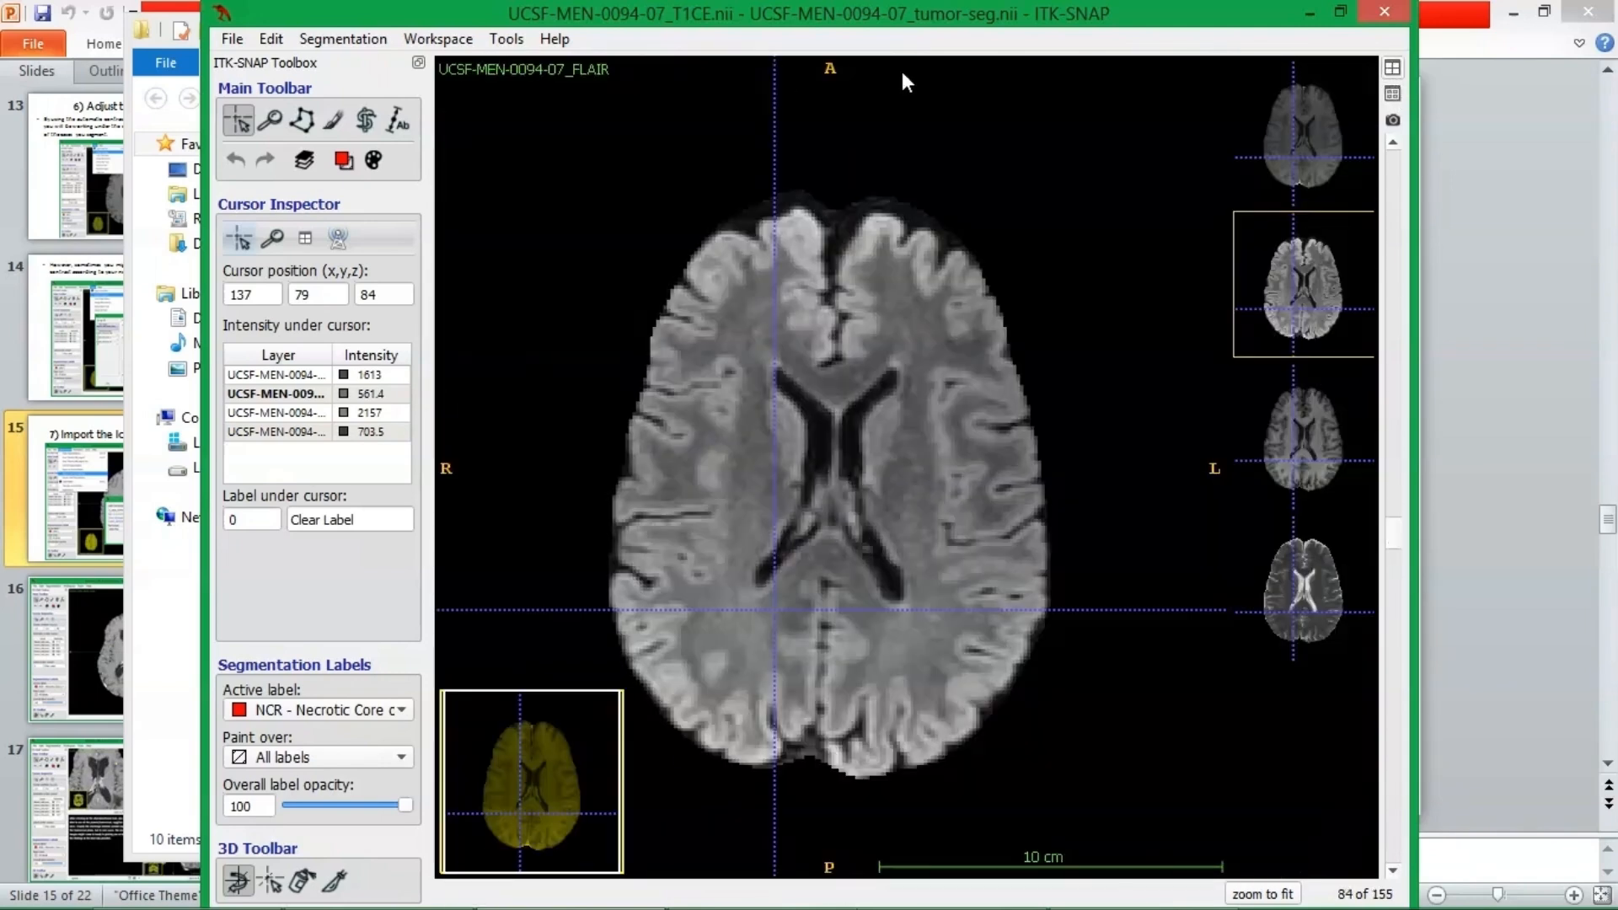
{"action": "left_click", "coordinate": [904, 67]}
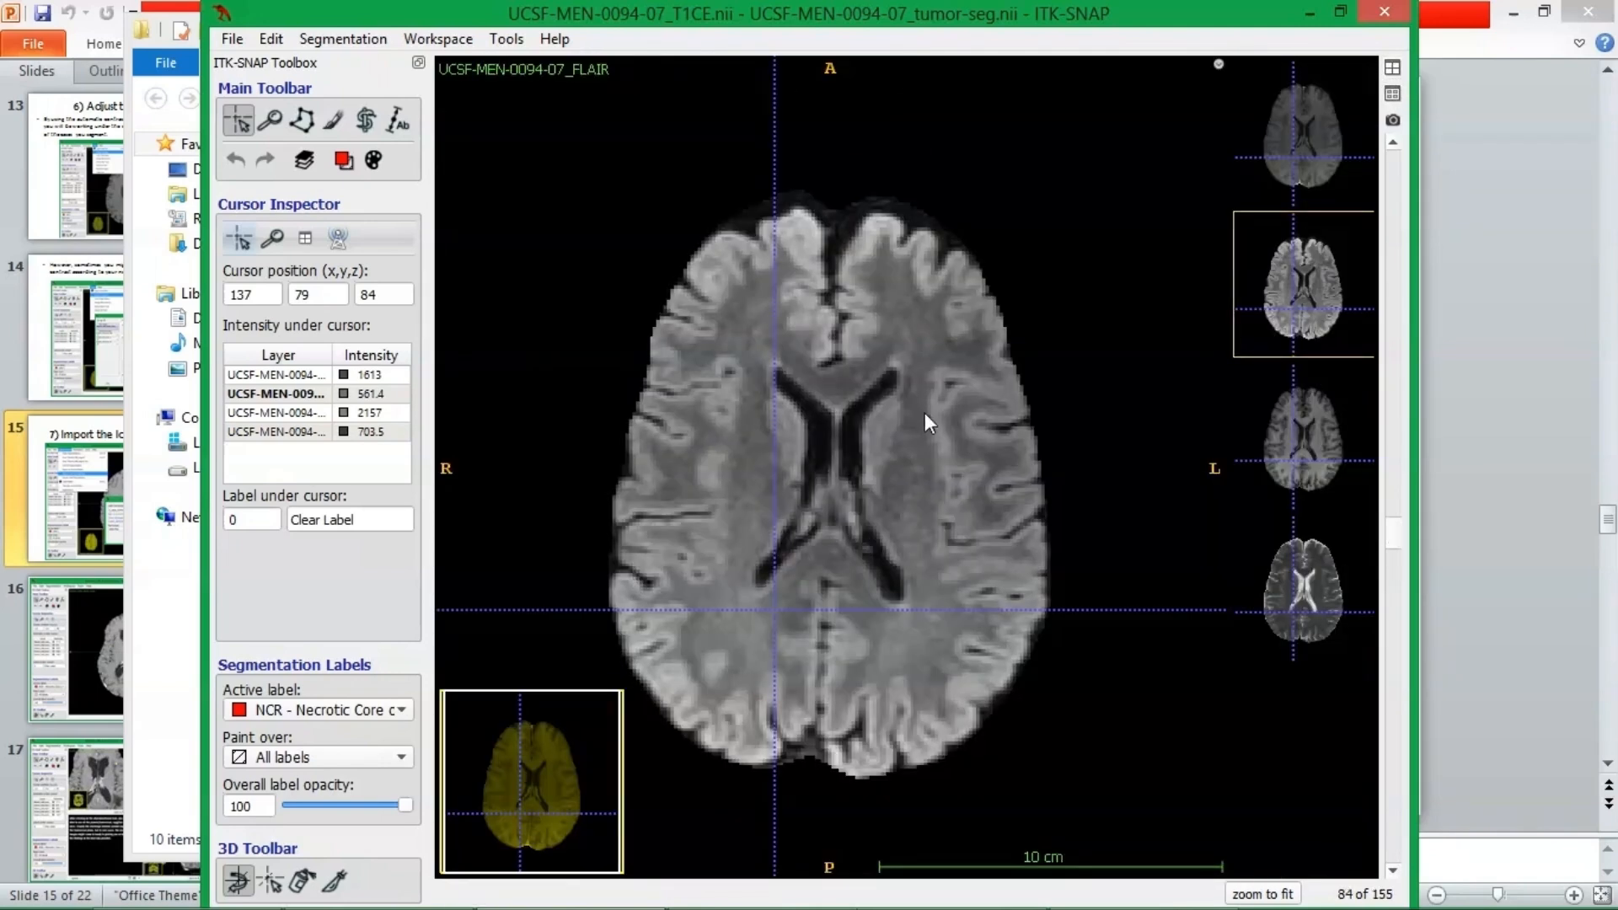
{"action": "left_click", "coordinate": [600, 176]}
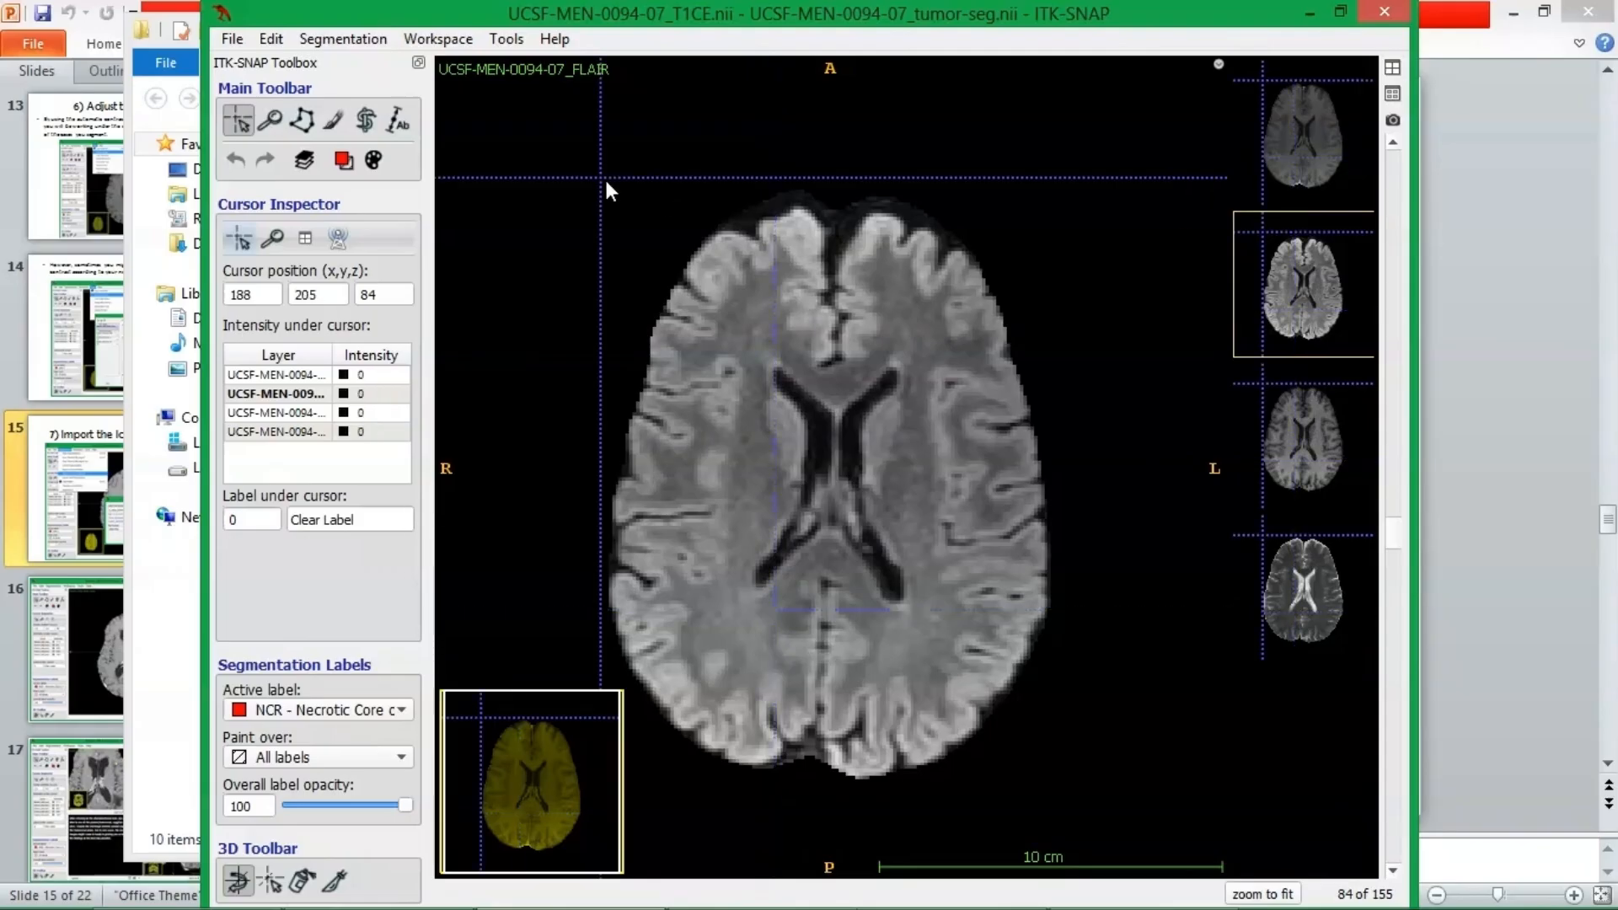
Switch the axial view to the tiled layout and compare the T1CE, FLAIR, T1 and T2 images across the slices.
{"action": "left_click", "coordinate": [1393, 95]}
{"action": "scroll", "coordinate": [972, 426], "scroll_direction": "up", "scroll_amount": 12}
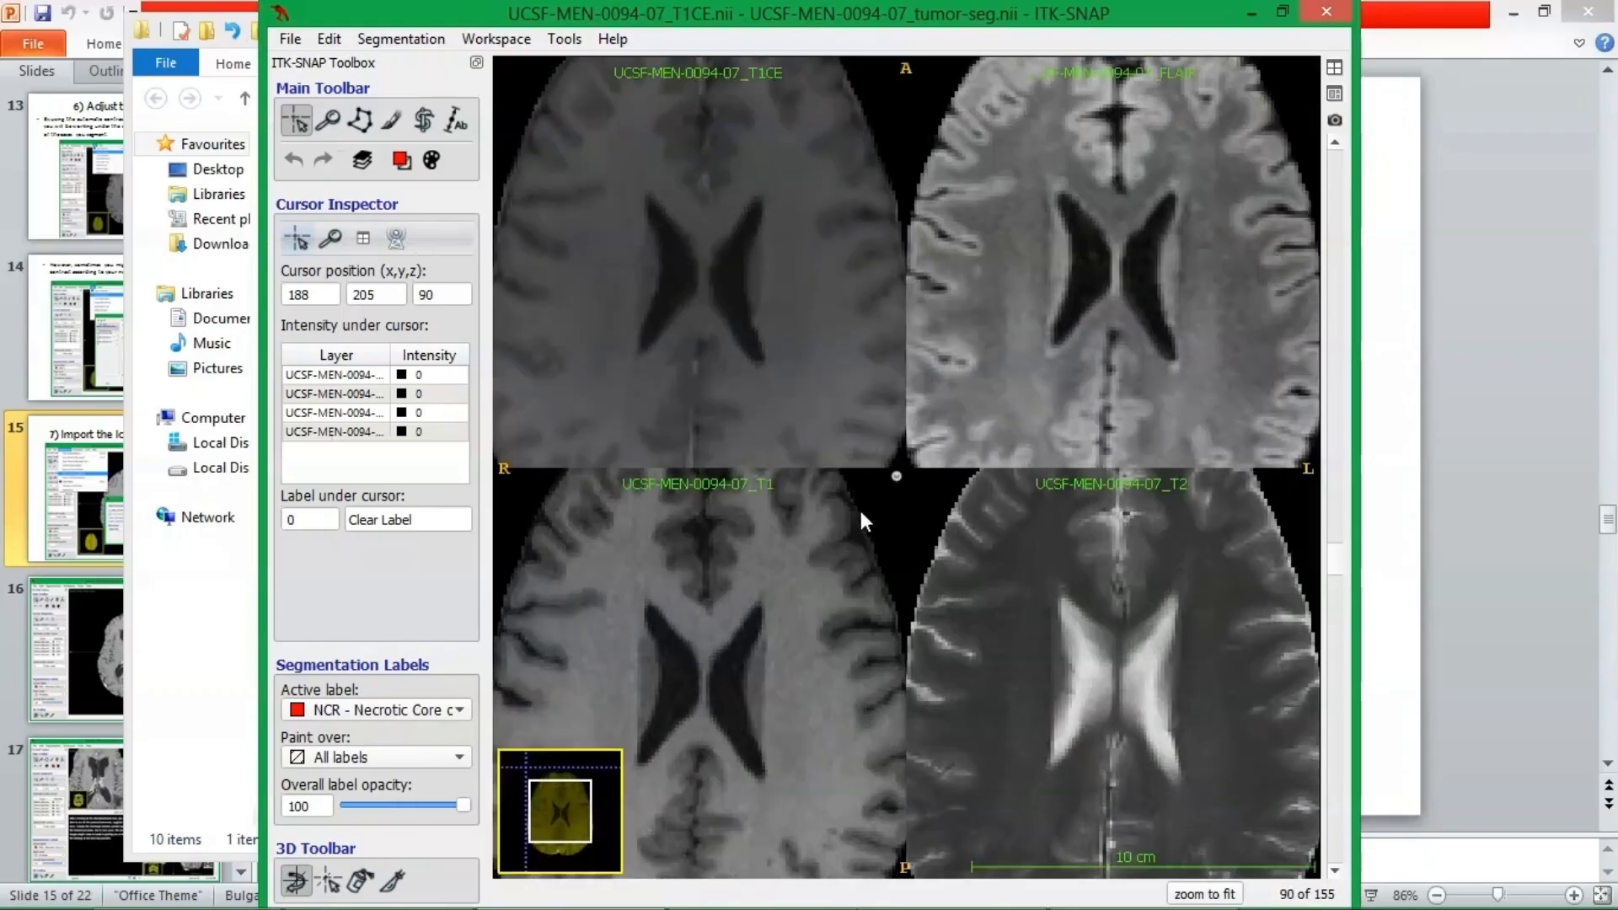
{"action": "scroll", "coordinate": [901, 542], "scroll_direction": "up", "scroll_amount": 12}
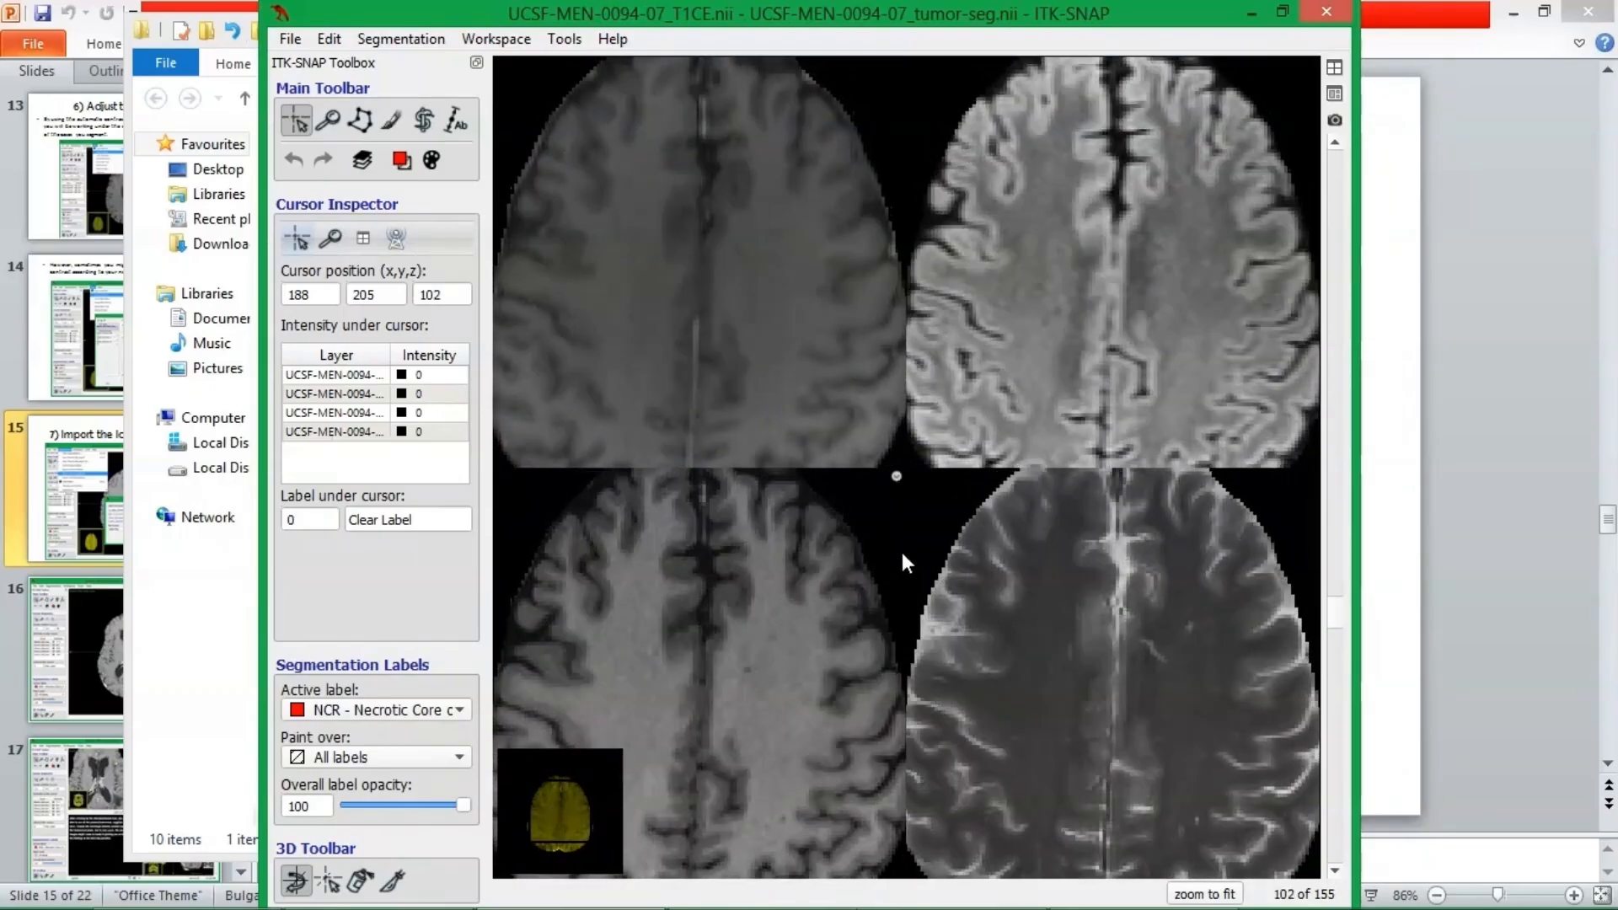
{"action": "scroll", "coordinate": [901, 556], "scroll_direction": "up", "scroll_amount": 7}
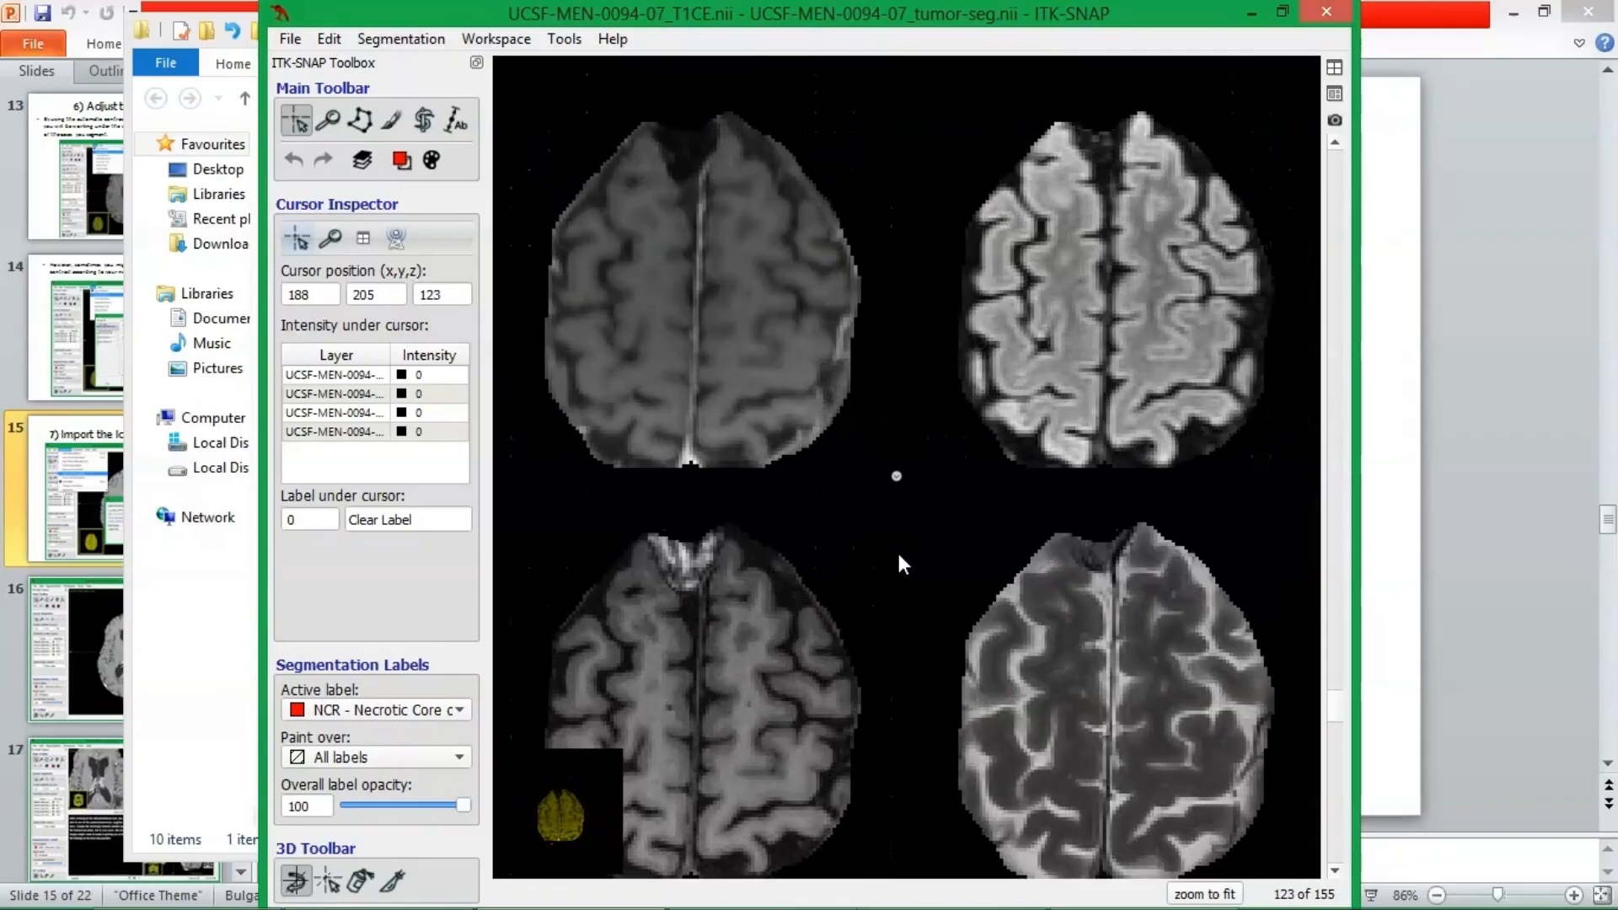
{"action": "scroll", "coordinate": [898, 563], "scroll_direction": "down", "scroll_amount": 20}
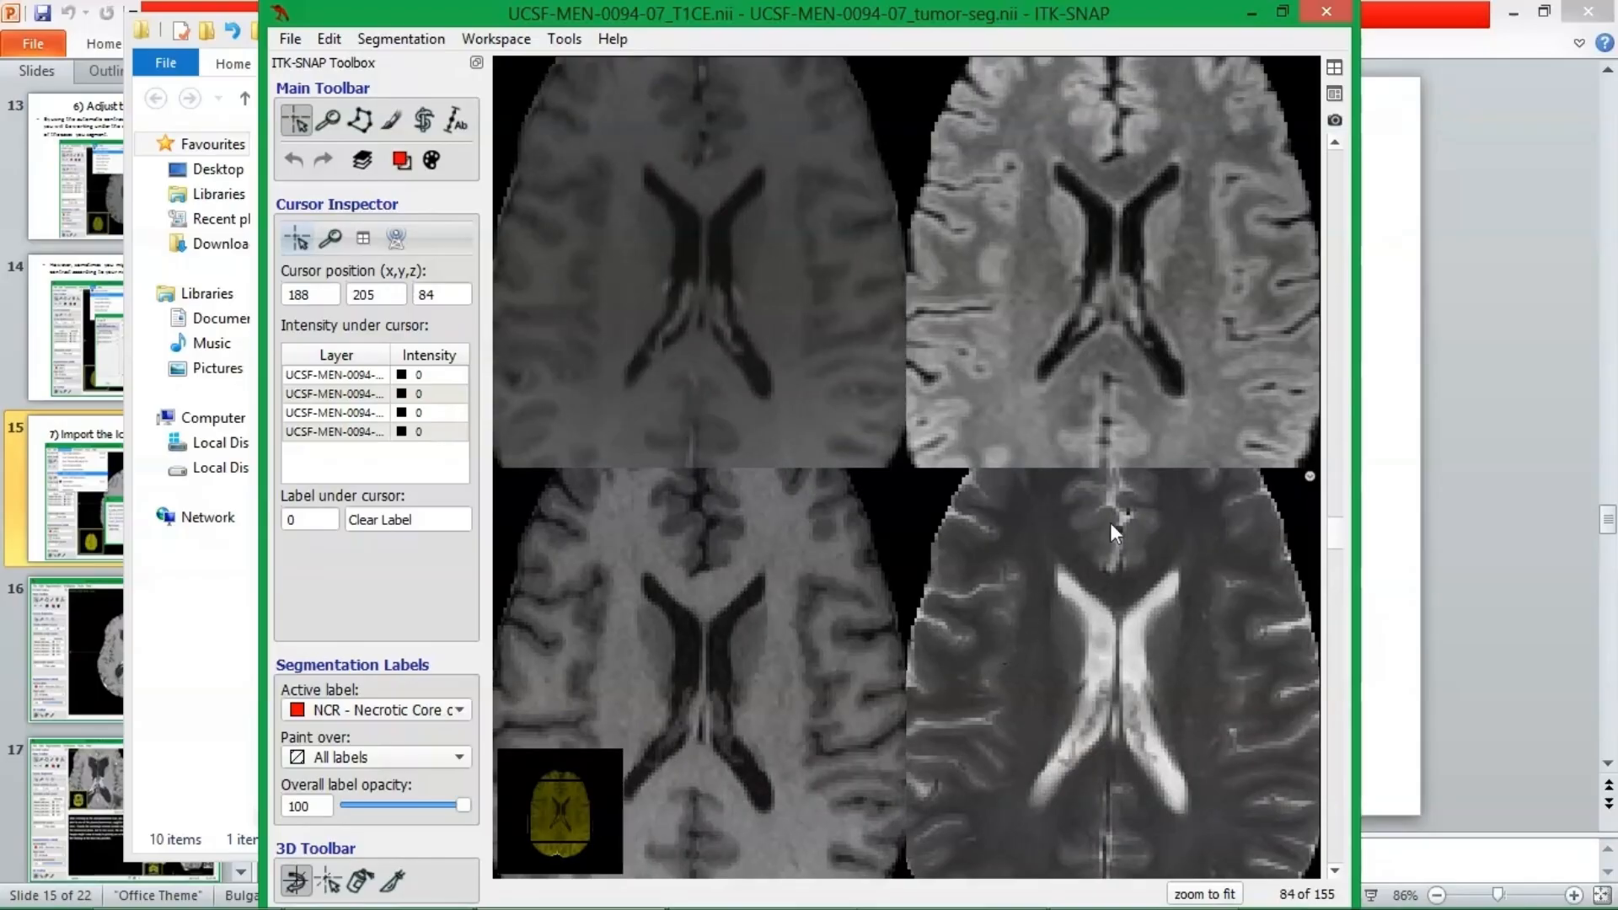
Demonstrate the four-view and thumbnail layouts, ending with the expanded axial view in the tiled layout.
{"action": "left_click", "coordinate": [1334, 69]}
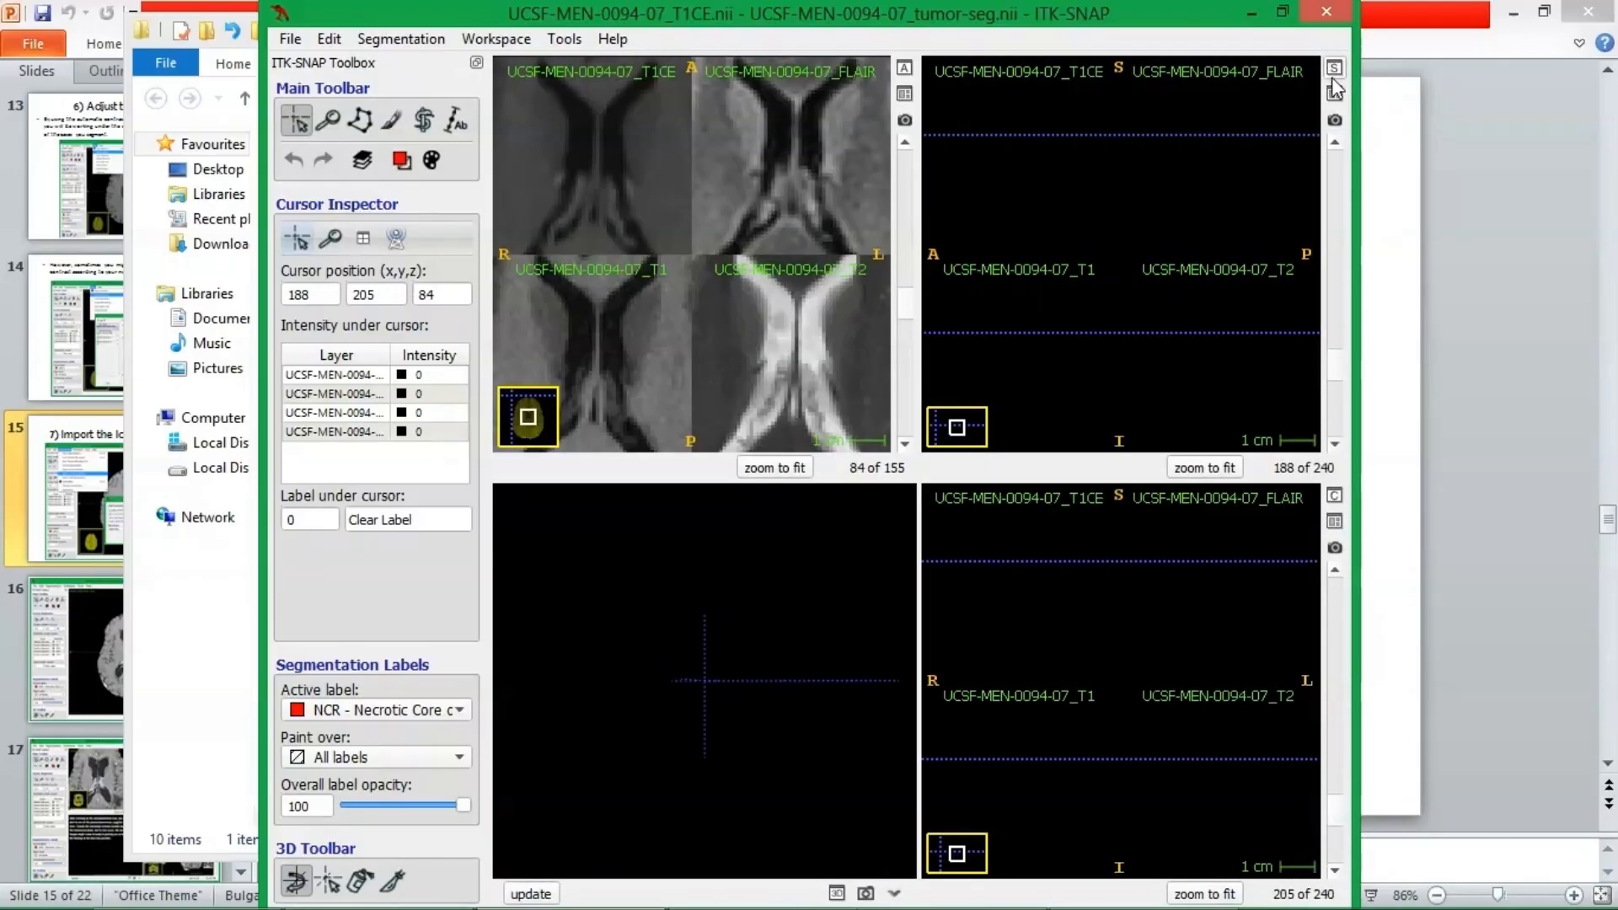
{"action": "left_click", "coordinate": [904, 68]}
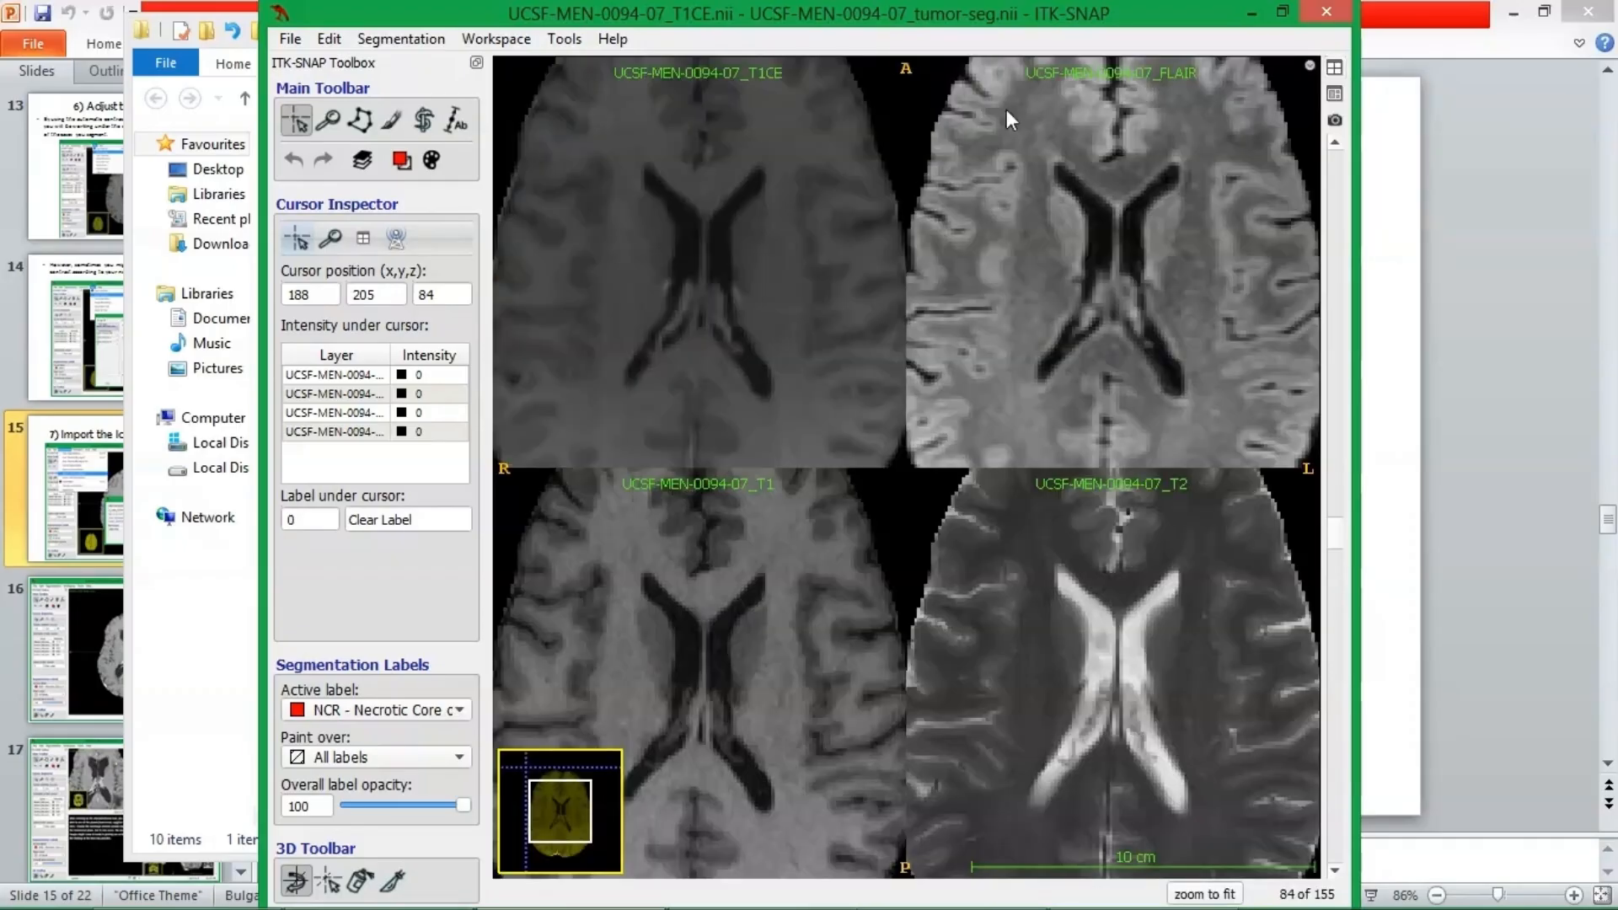
{"action": "left_click", "coordinate": [1333, 93]}
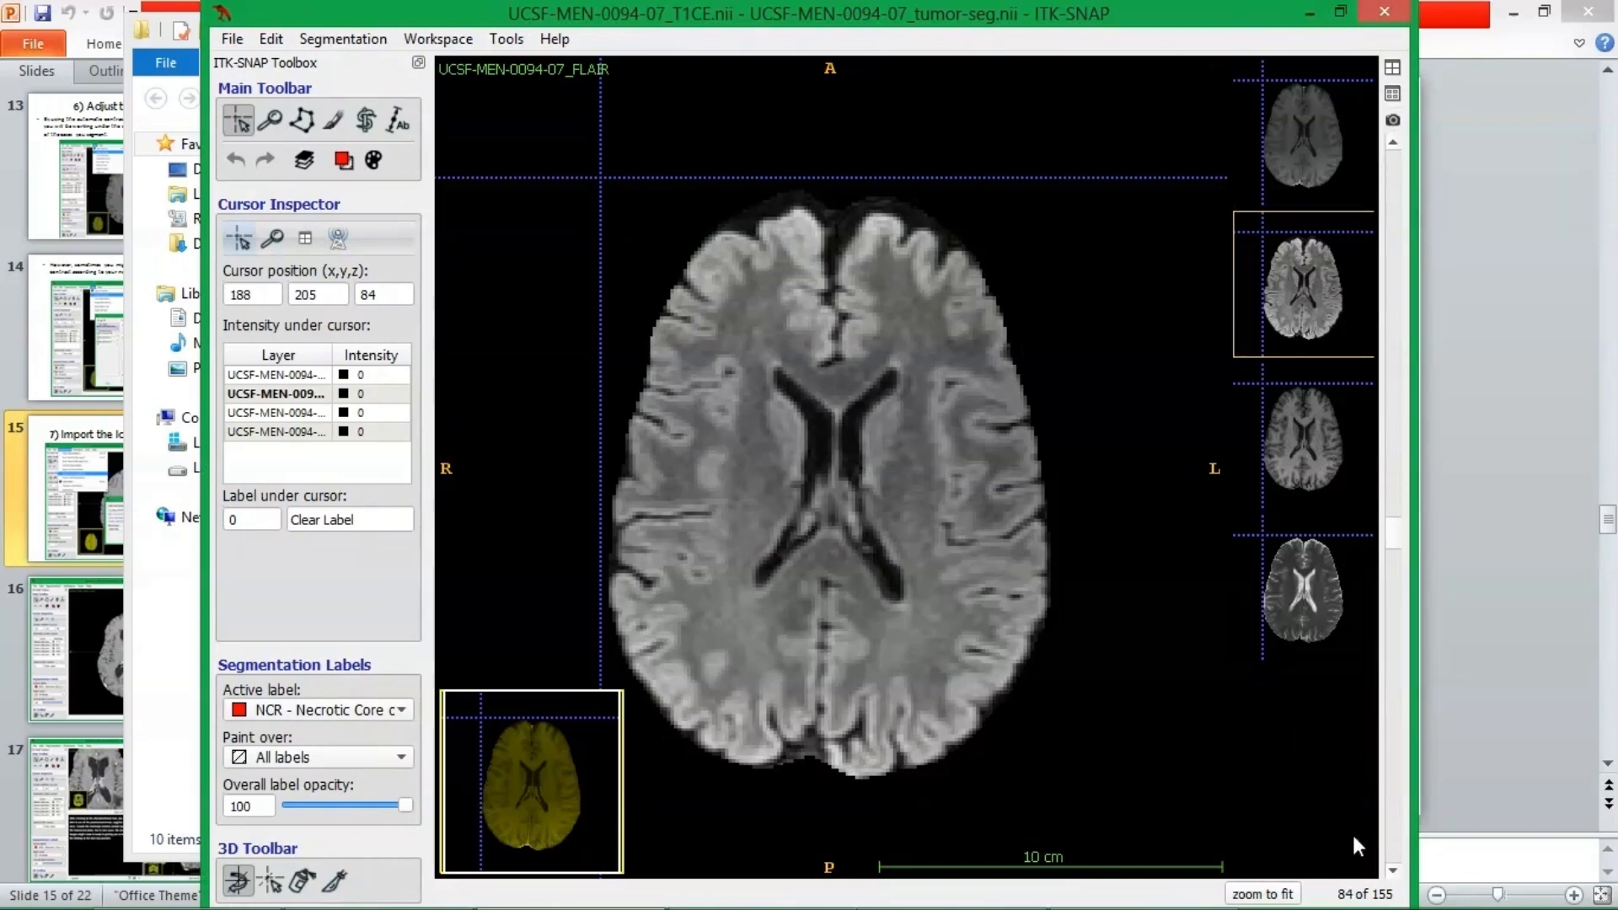
{"action": "left_click", "coordinate": [1392, 93]}
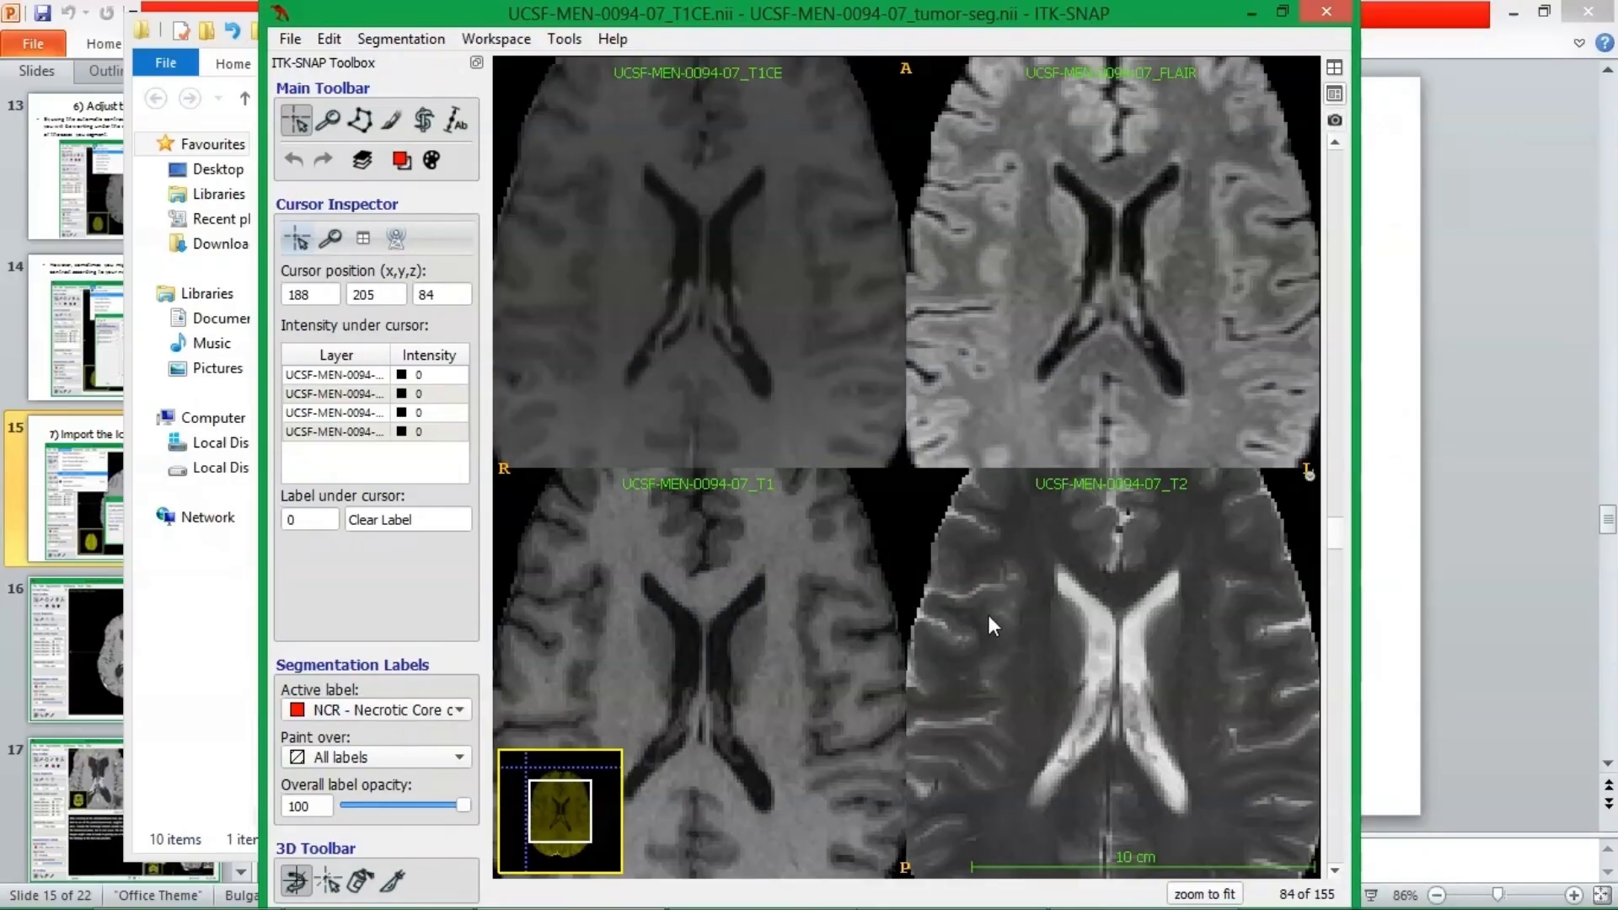
Maximize the ITK-SNAP window and examine the axial slices of all four sequences side by side down to slice 61.
{"action": "scroll", "coordinate": [989, 622], "scroll_direction": "up", "scroll_amount": 16}
{"action": "scroll", "coordinate": [985, 602], "scroll_direction": "up", "scroll_amount": 20}
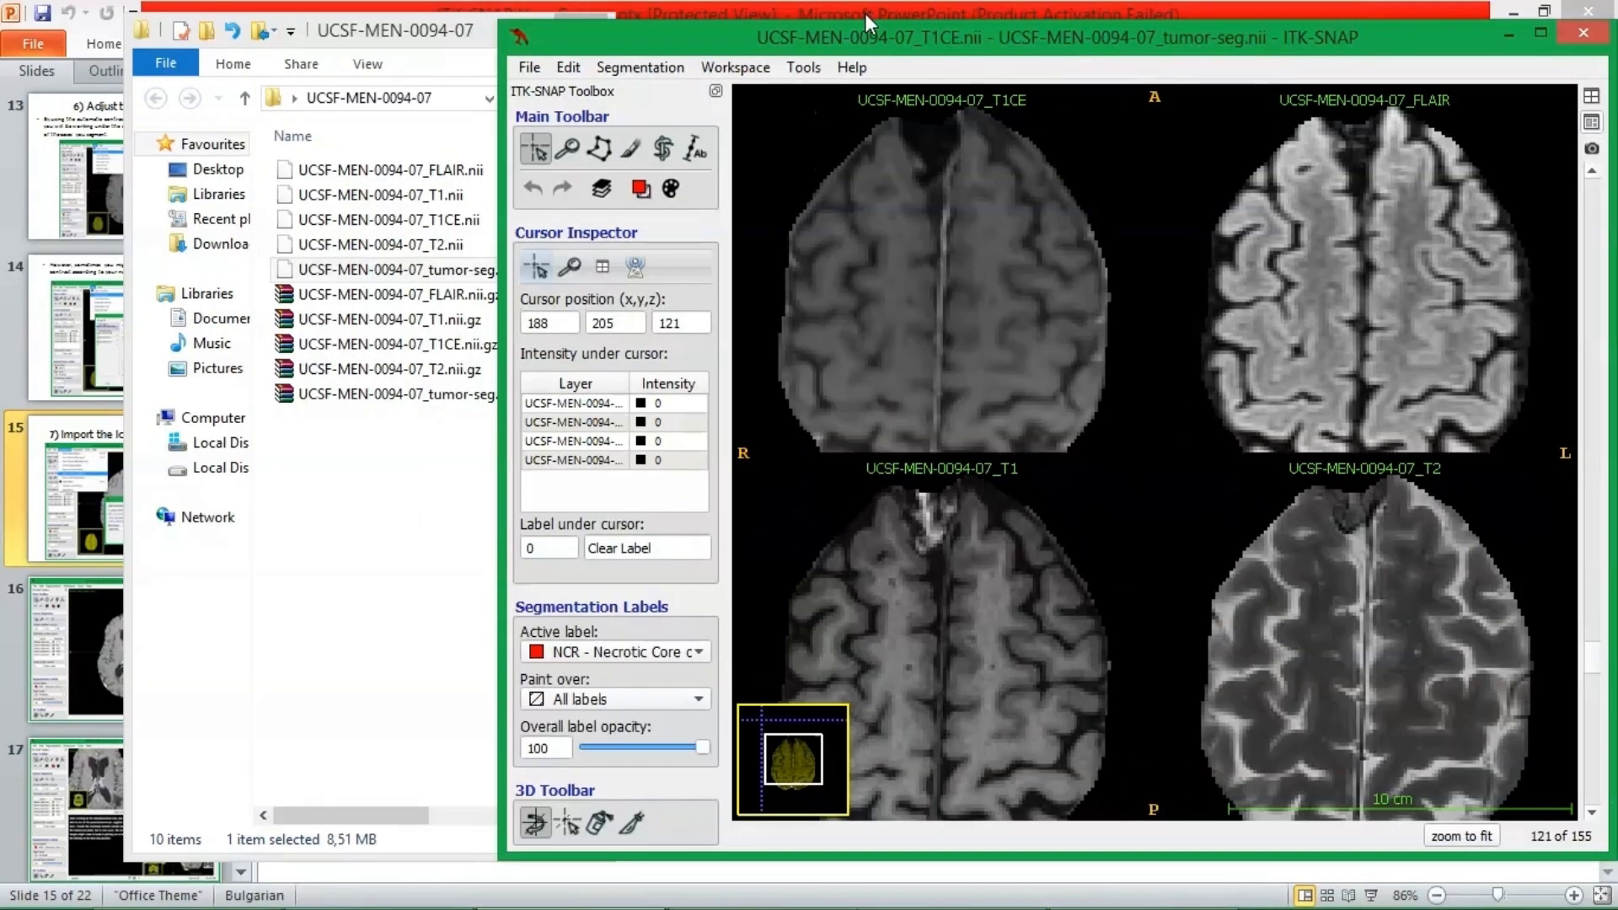
{"action": "double_click", "coordinate": [864, 14]}
{"action": "scroll", "coordinate": [972, 514], "scroll_direction": "up", "scroll_amount": 6}
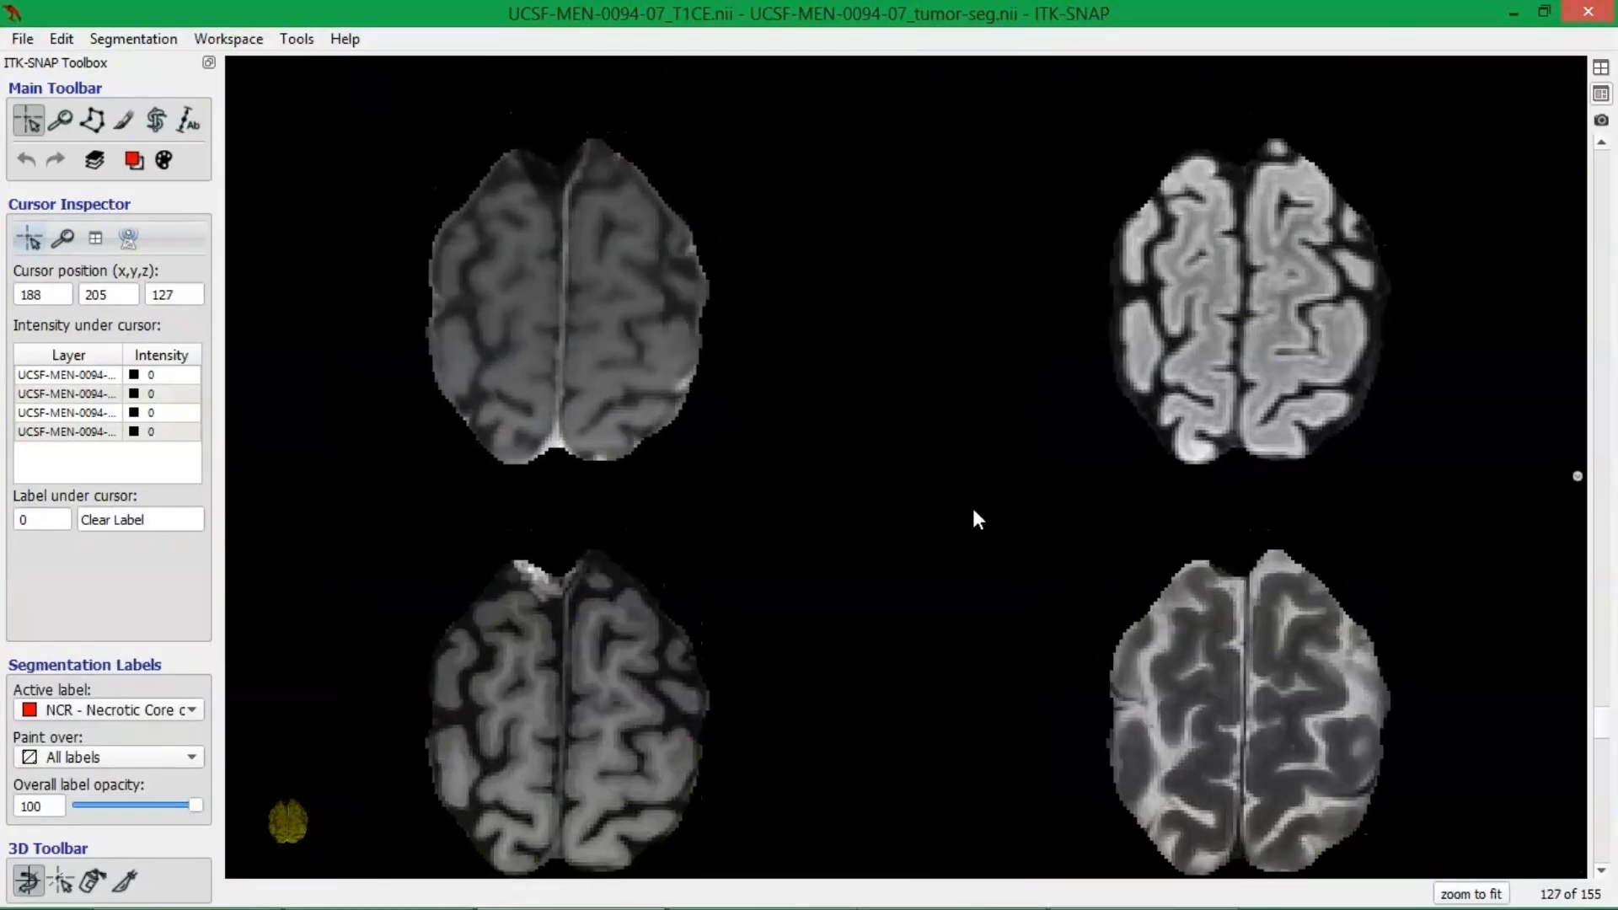
{"action": "scroll", "coordinate": [974, 529], "scroll_direction": "down", "scroll_amount": 20}
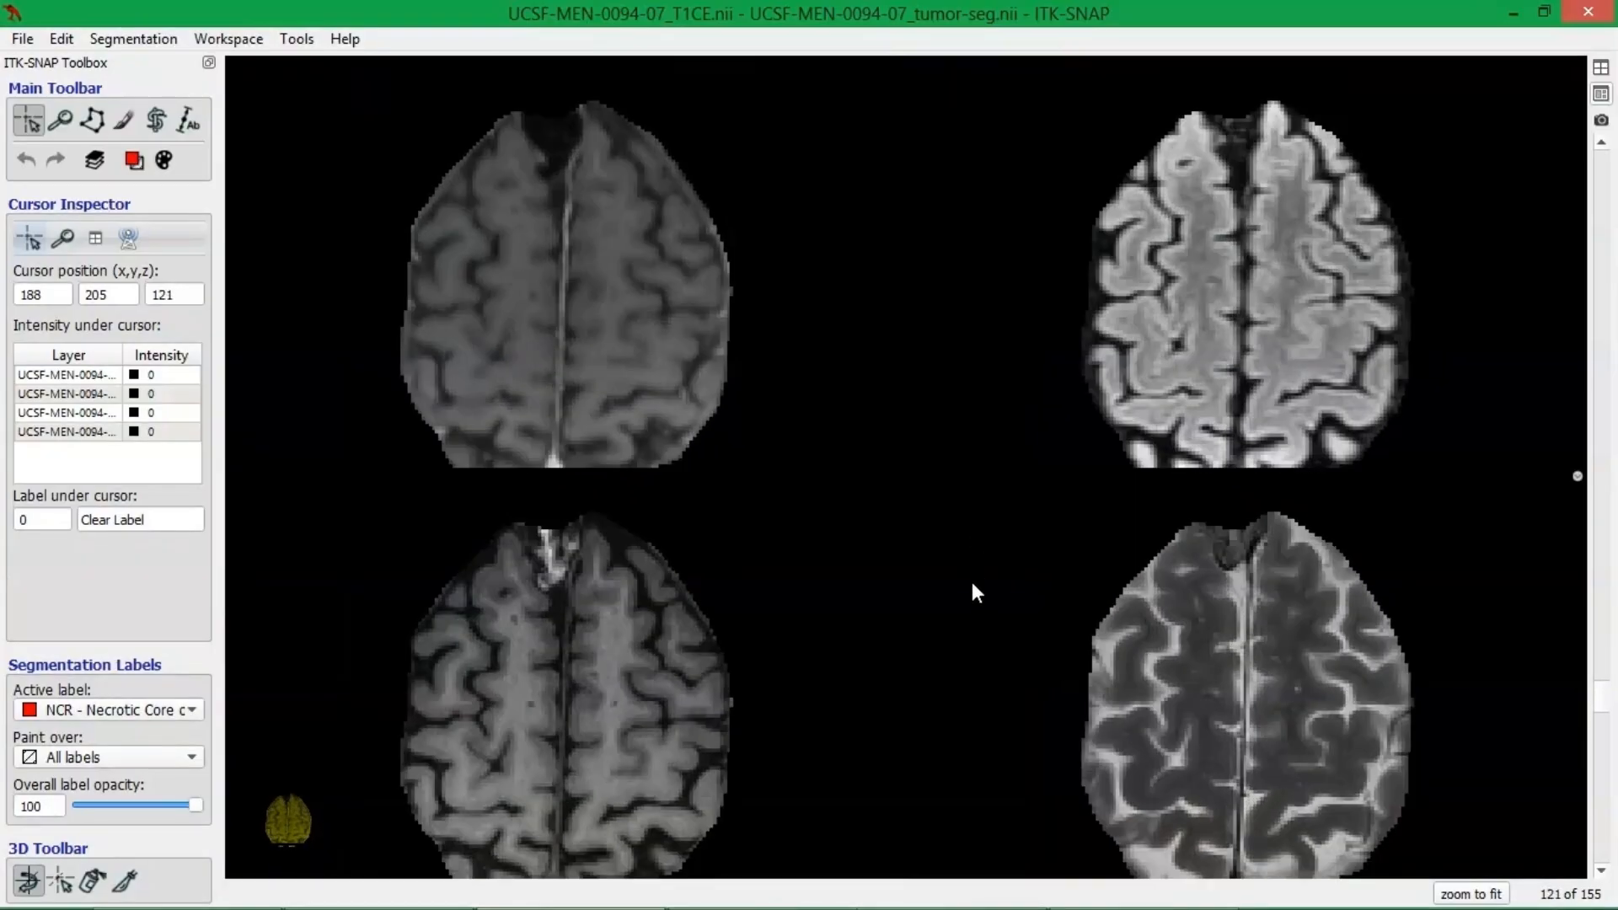
{"action": "scroll", "coordinate": [960, 707], "scroll_direction": "down", "scroll_amount": 20}
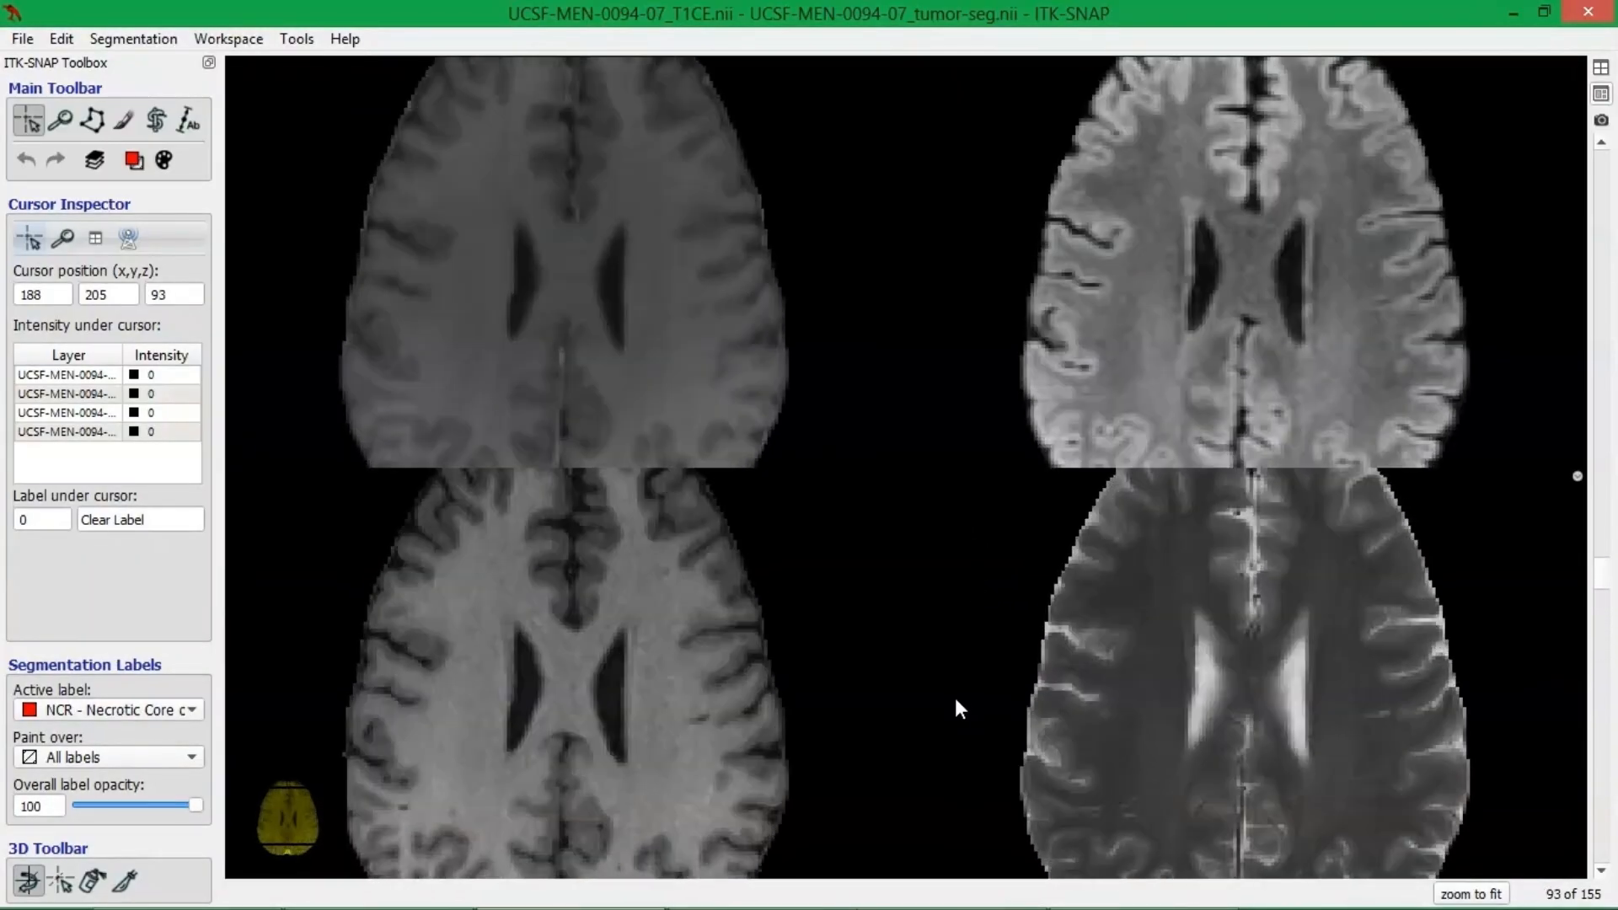
{"action": "scroll", "coordinate": [958, 660], "scroll_direction": "down", "scroll_amount": 18}
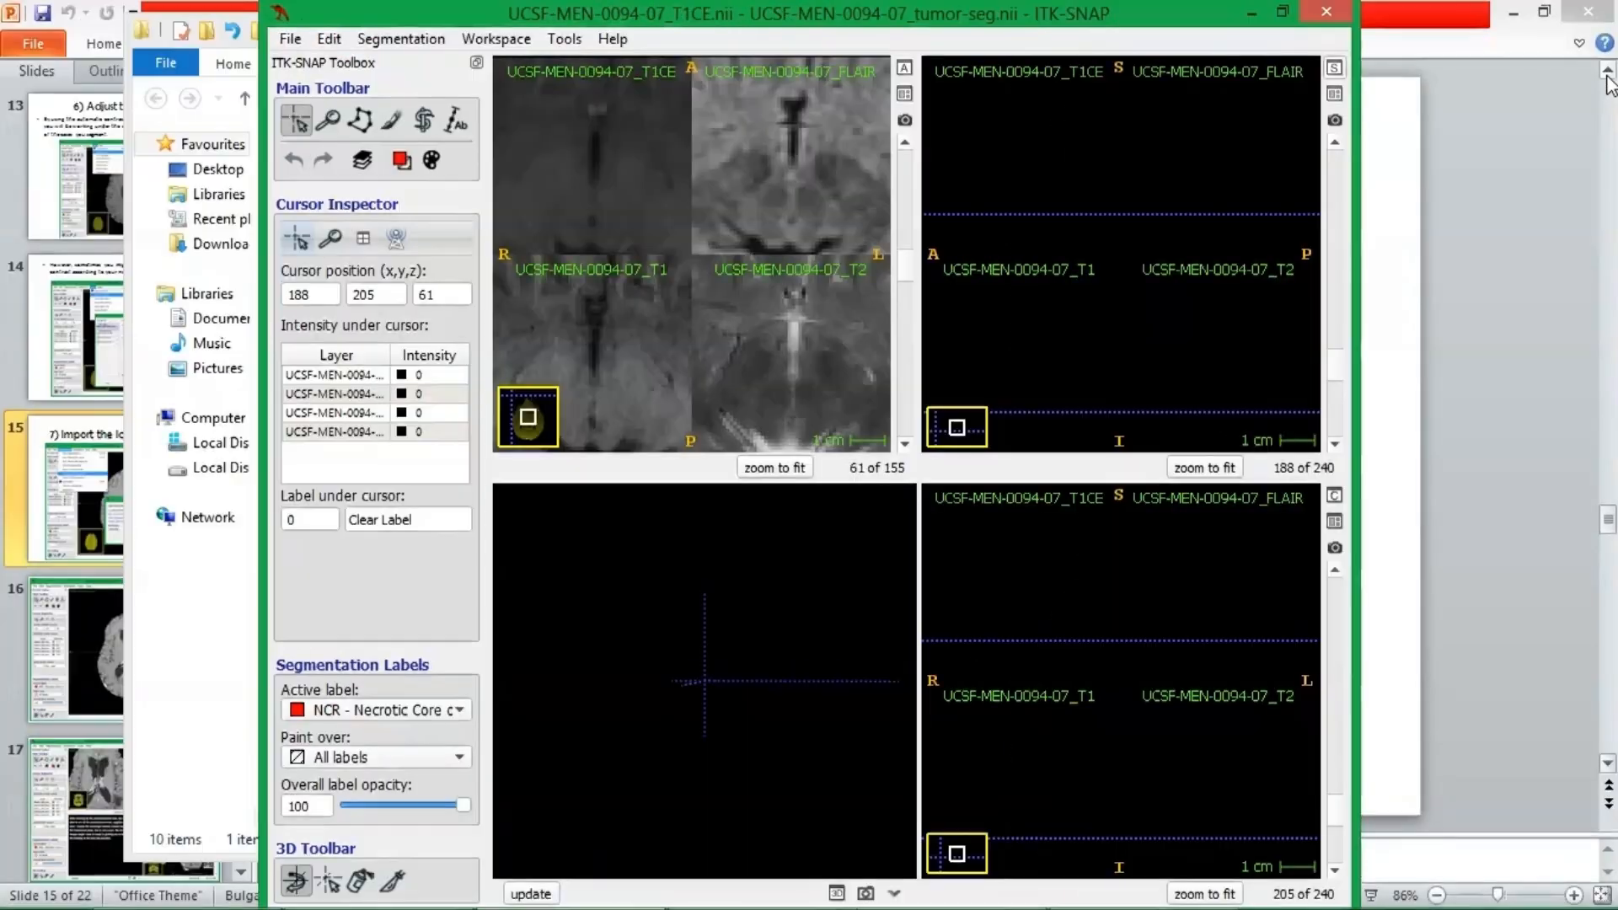
Switch the views to the thumbnail layout with FLAIR as the main image, ending with all four views shown.
{"action": "left_click", "coordinate": [904, 67]}
{"action": "left_click", "coordinate": [1334, 67]}
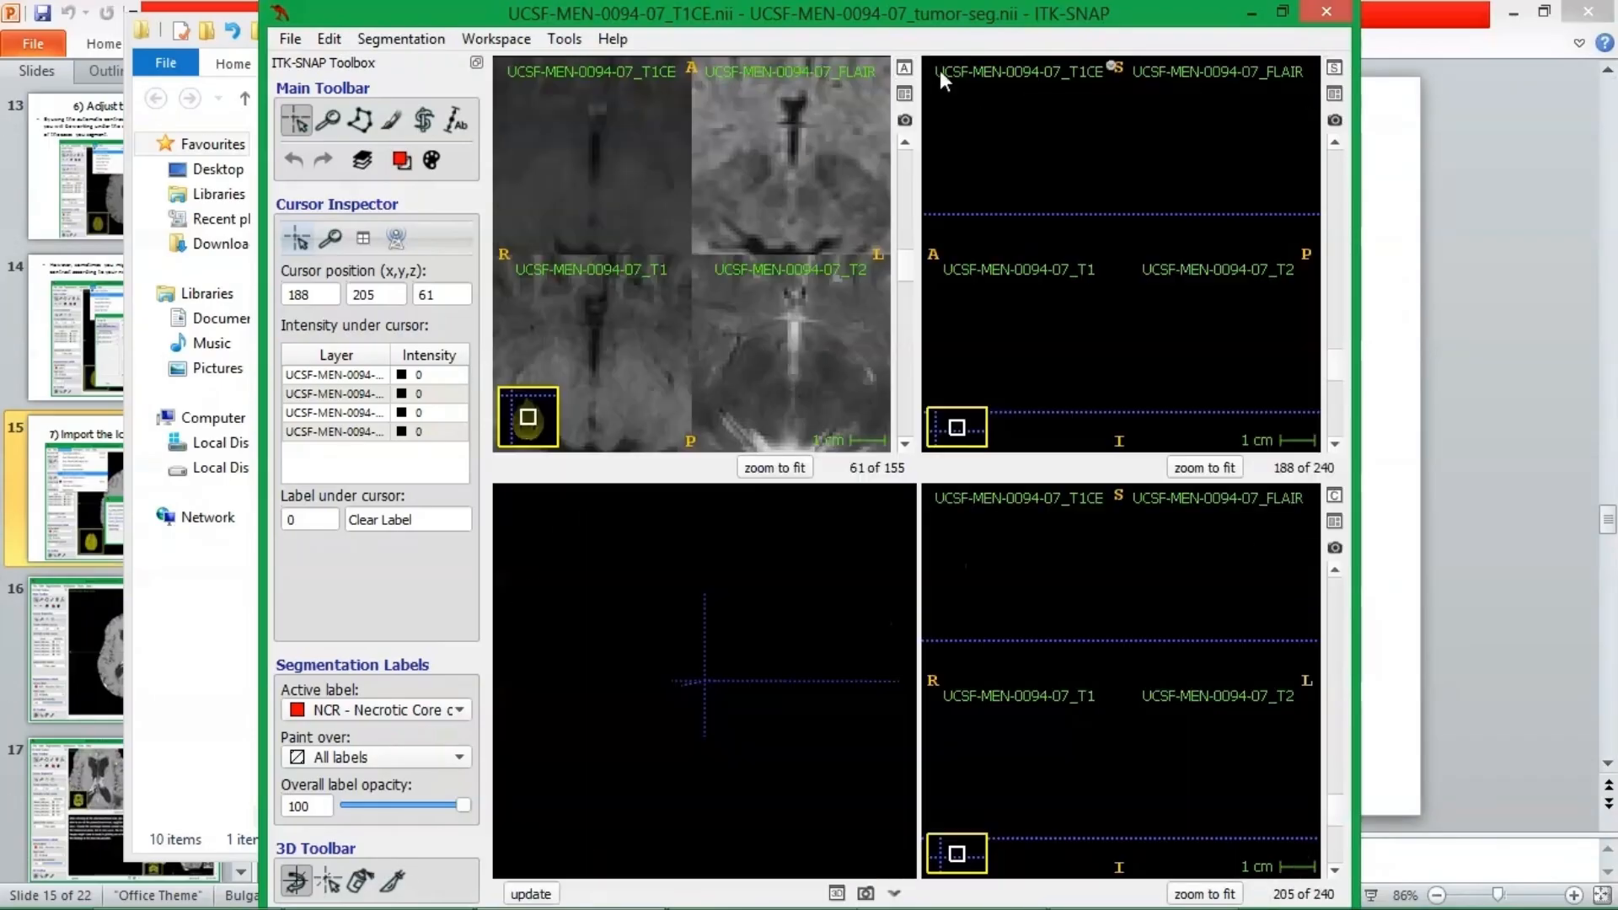
{"action": "left_click", "coordinate": [904, 67]}
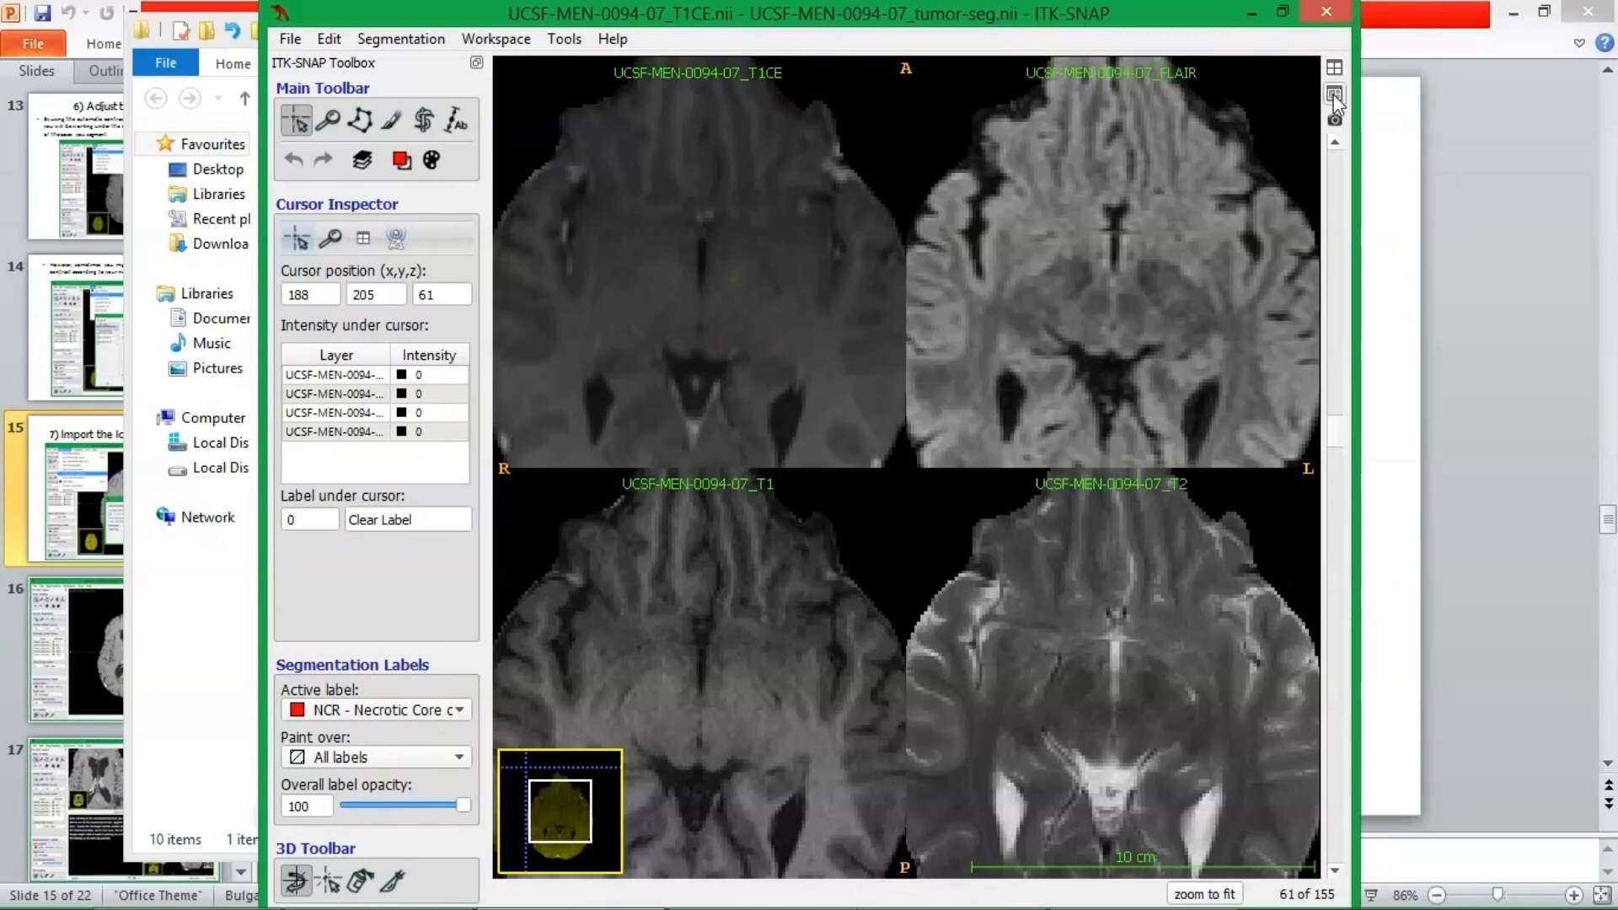
{"action": "left_click", "coordinate": [1334, 94]}
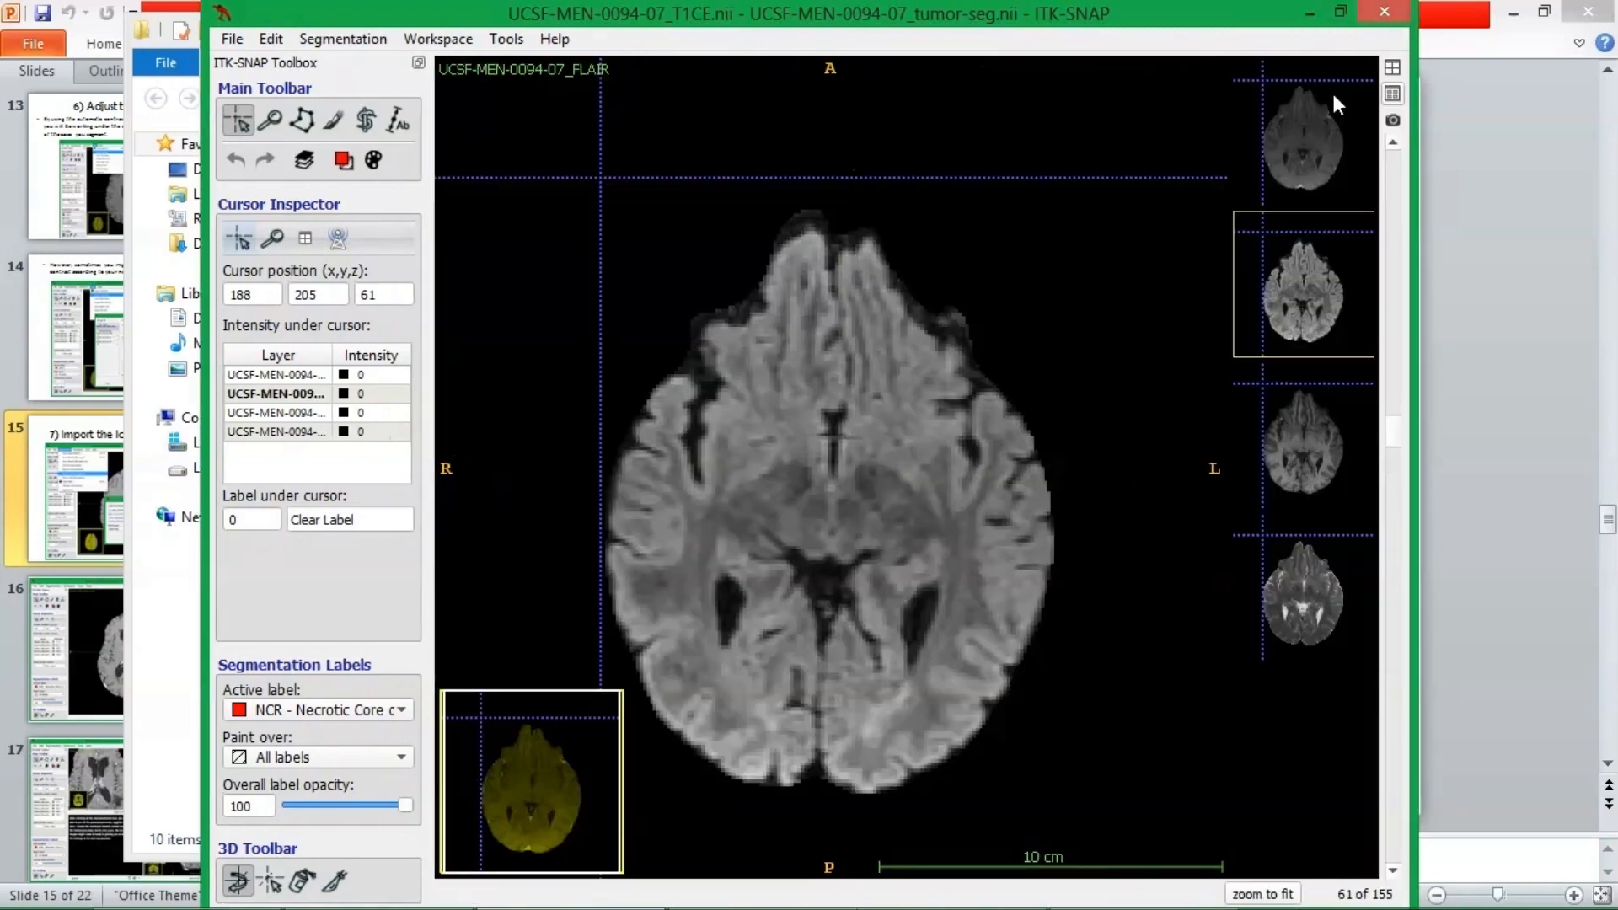
{"action": "left_click", "coordinate": [1391, 71]}
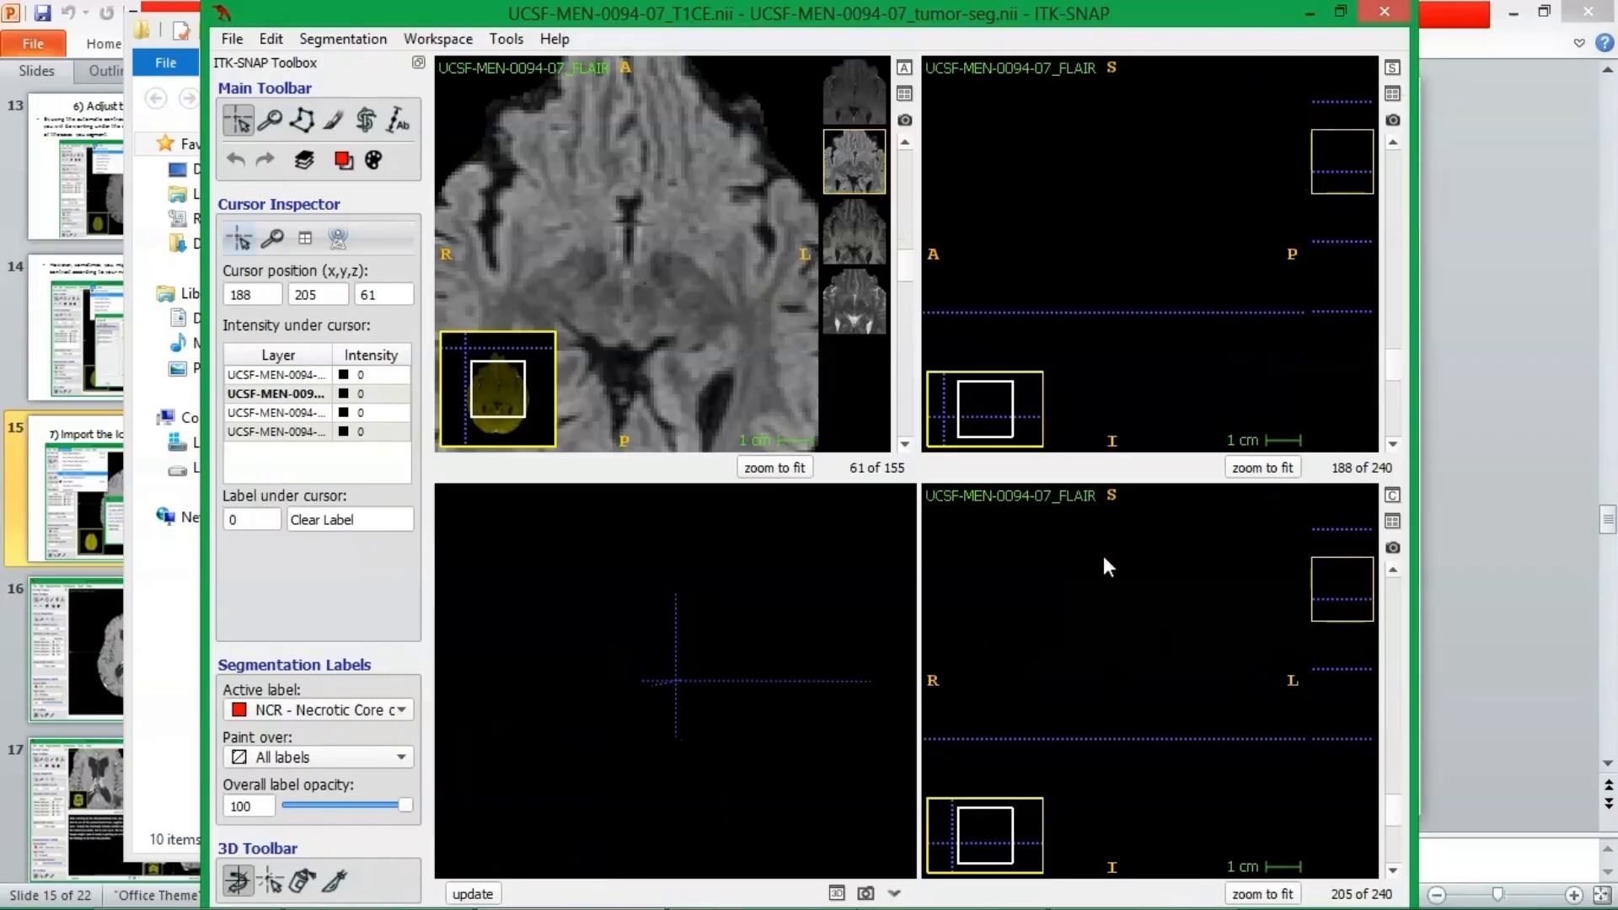
Generate the 3D rendering of the tumor segmentation and rotate the model.
{"action": "scroll", "coordinate": [1160, 281], "scroll_direction": "up", "scroll_amount": 2}
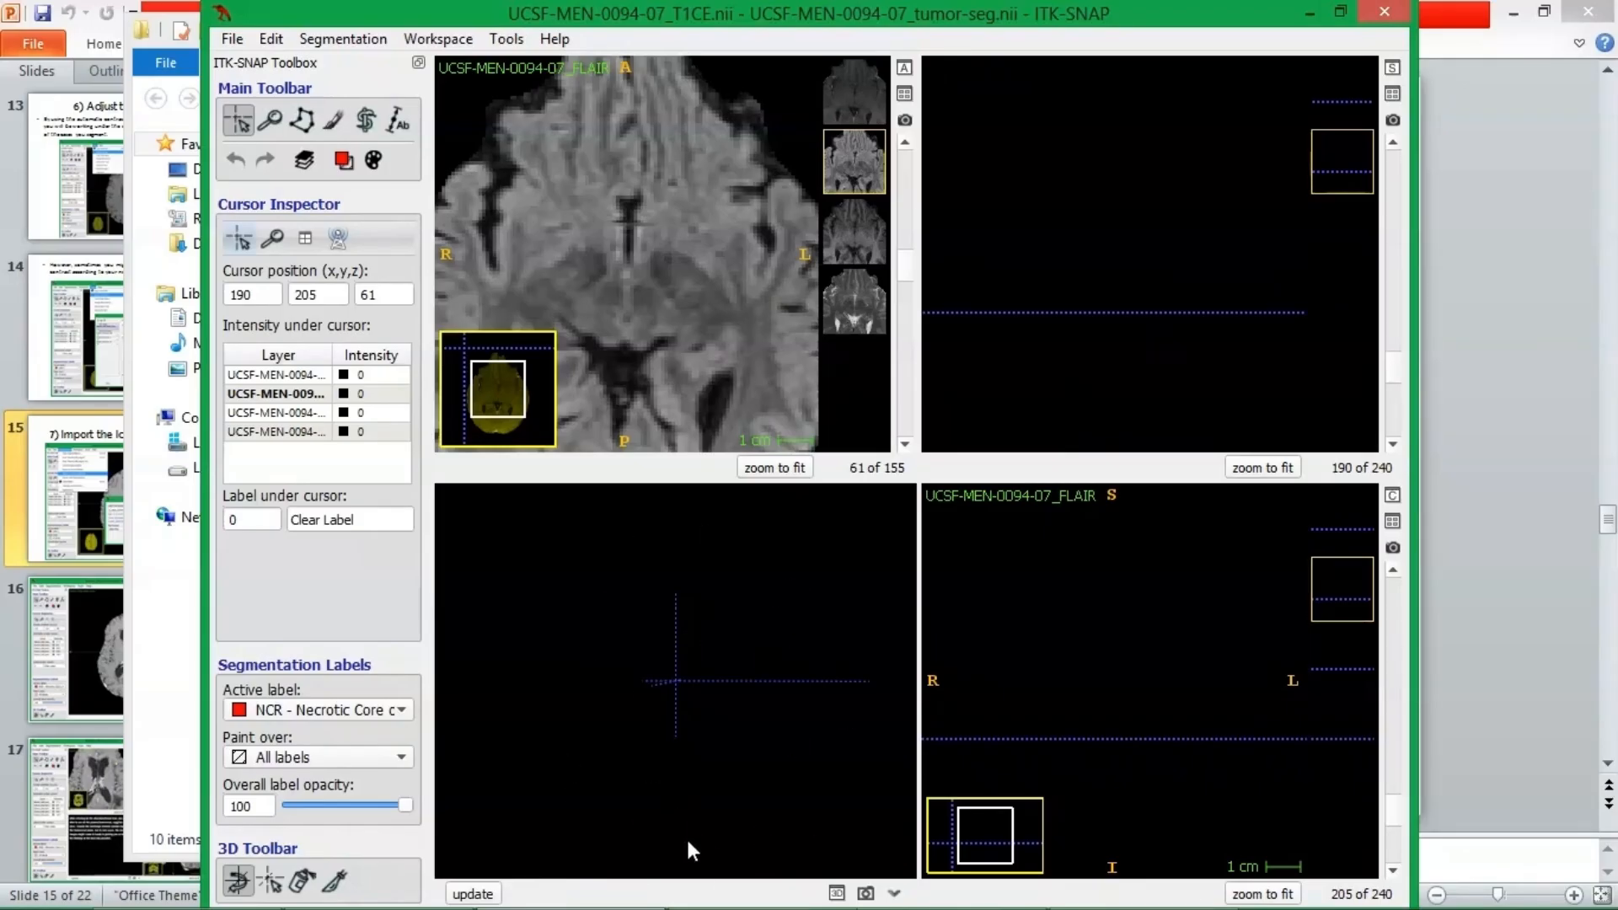
{"action": "left_click", "coordinate": [489, 896]}
{"action": "left_click_drag", "start_coordinate": [826, 686], "coordinate": [697, 716]}
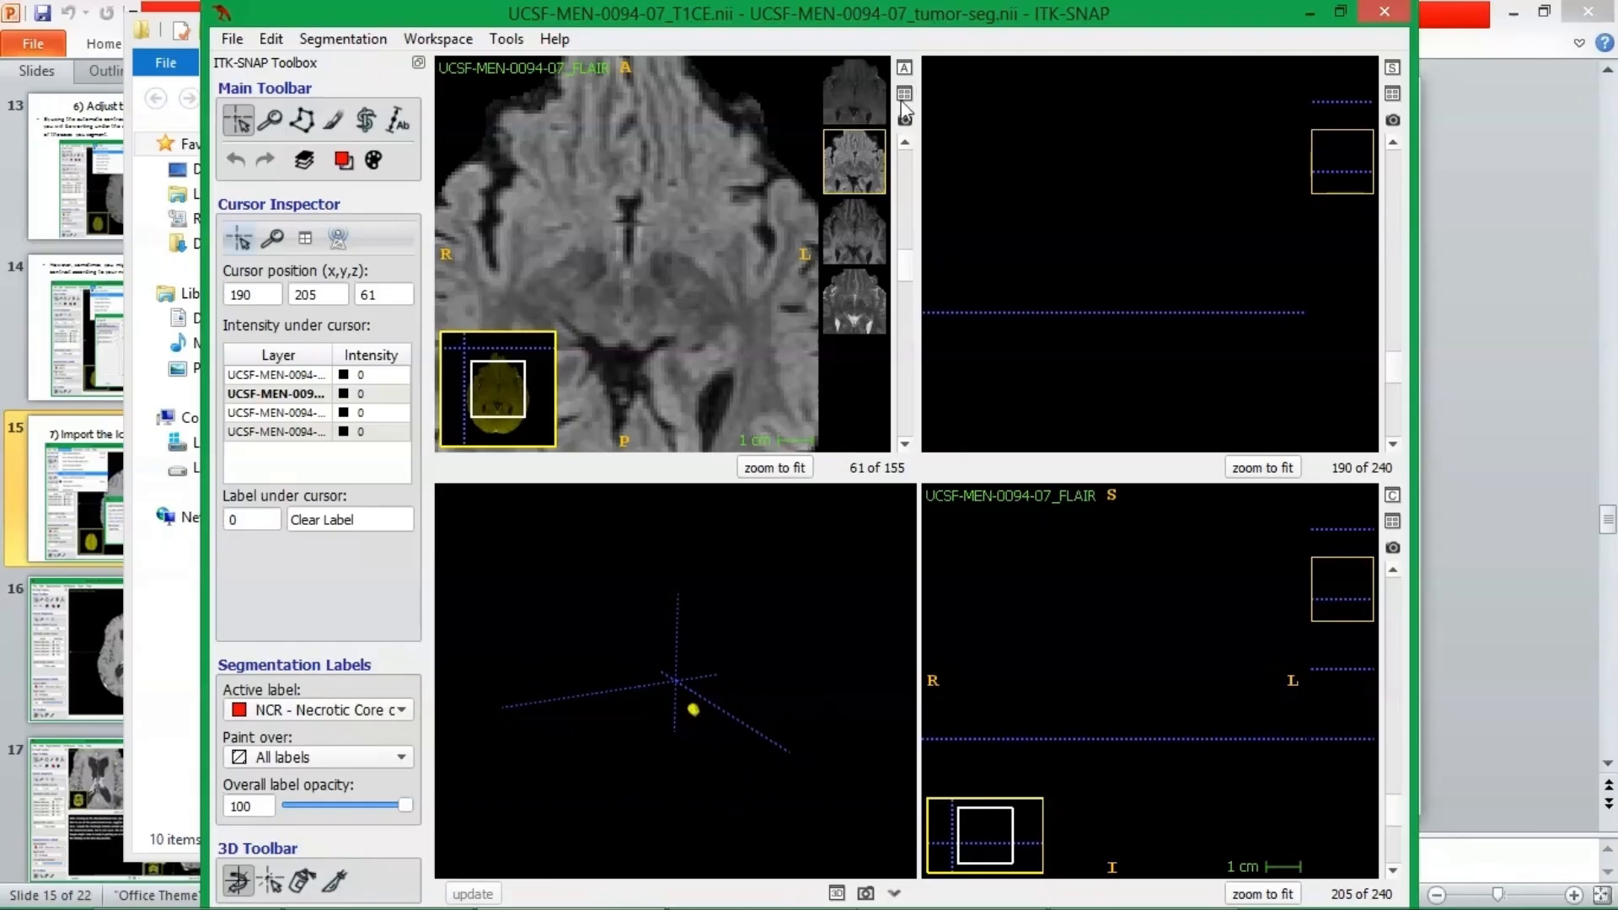
Expand the axial view and browse the FLAIR slices up to 102, ending at slice 3.
{"action": "left_click", "coordinate": [904, 67]}
{"action": "scroll", "coordinate": [781, 613], "scroll_direction": "up", "scroll_amount": 3}
{"action": "scroll", "coordinate": [781, 614], "scroll_direction": "up", "scroll_amount": 19}
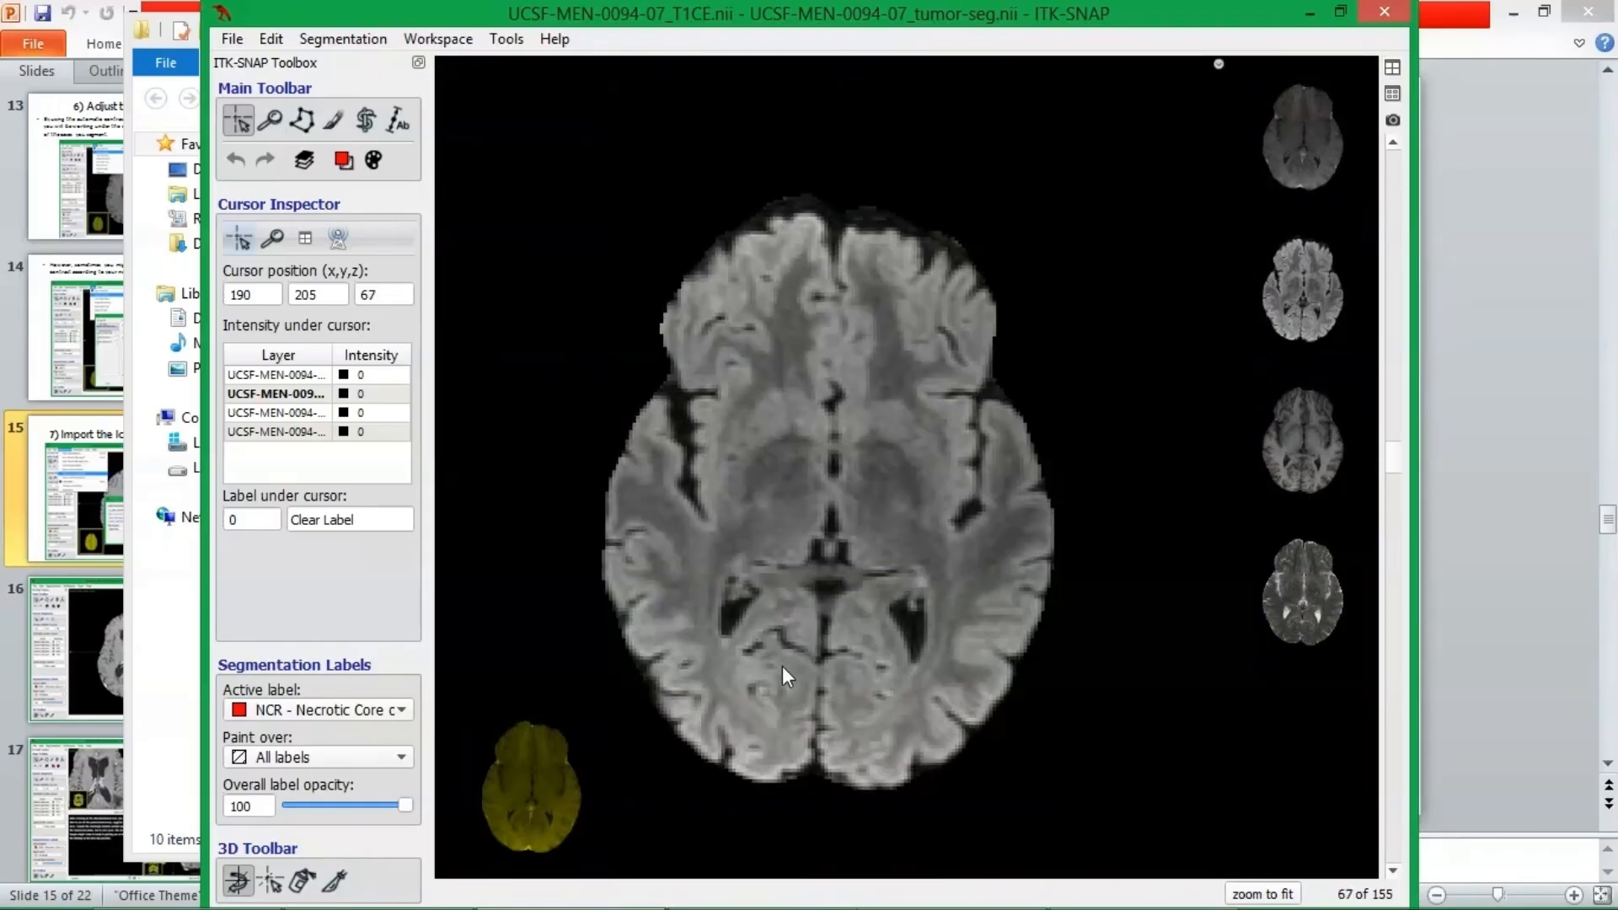
{"action": "scroll", "coordinate": [1026, 674], "scroll_direction": "up", "scroll_amount": 19}
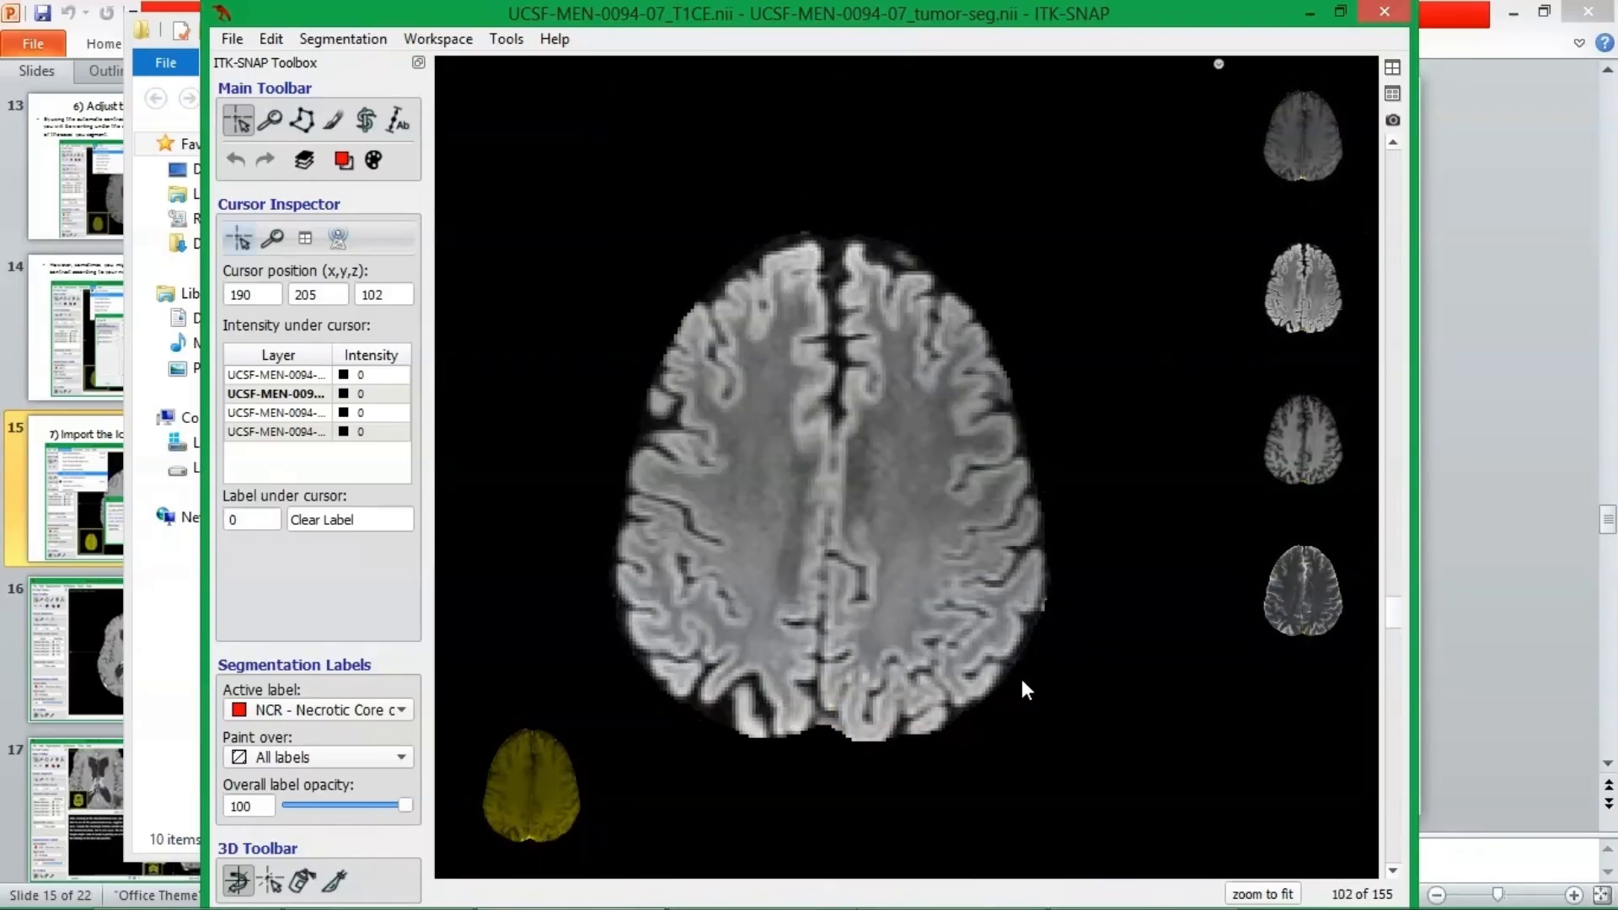
{"action": "left_click_drag", "start_coordinate": [1392, 614], "coordinate": [1393, 179]}
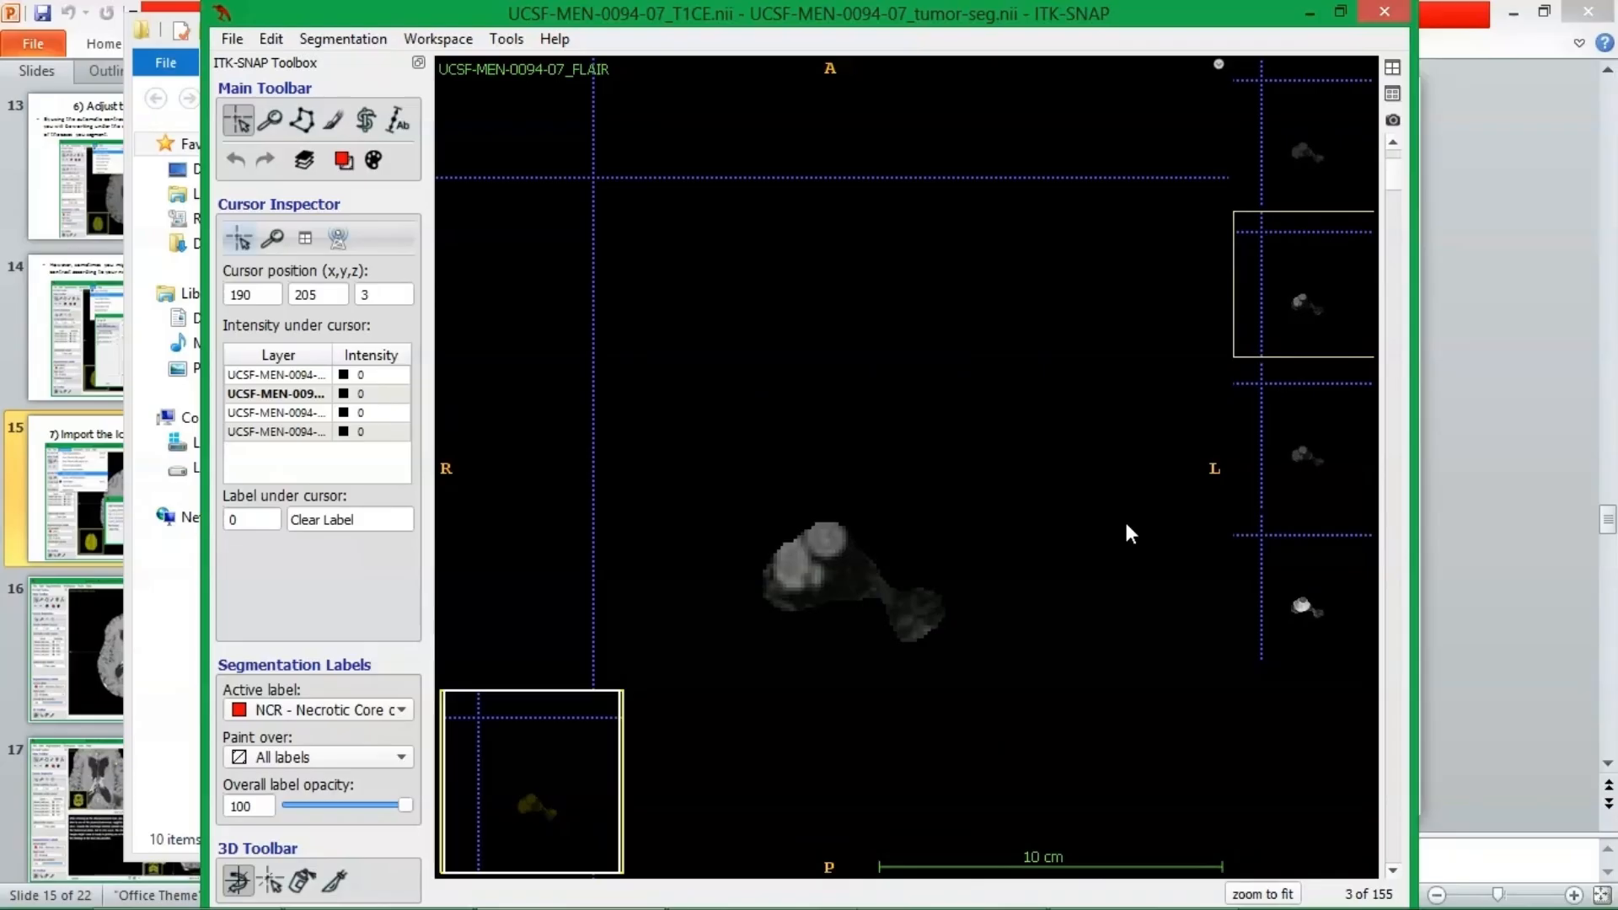
Examine the axial FLAIR slices from 3 up to 136 for the segmented tumor, ending on slice 97.
{"action": "scroll", "coordinate": [1124, 522], "scroll_direction": "up", "scroll_amount": 12}
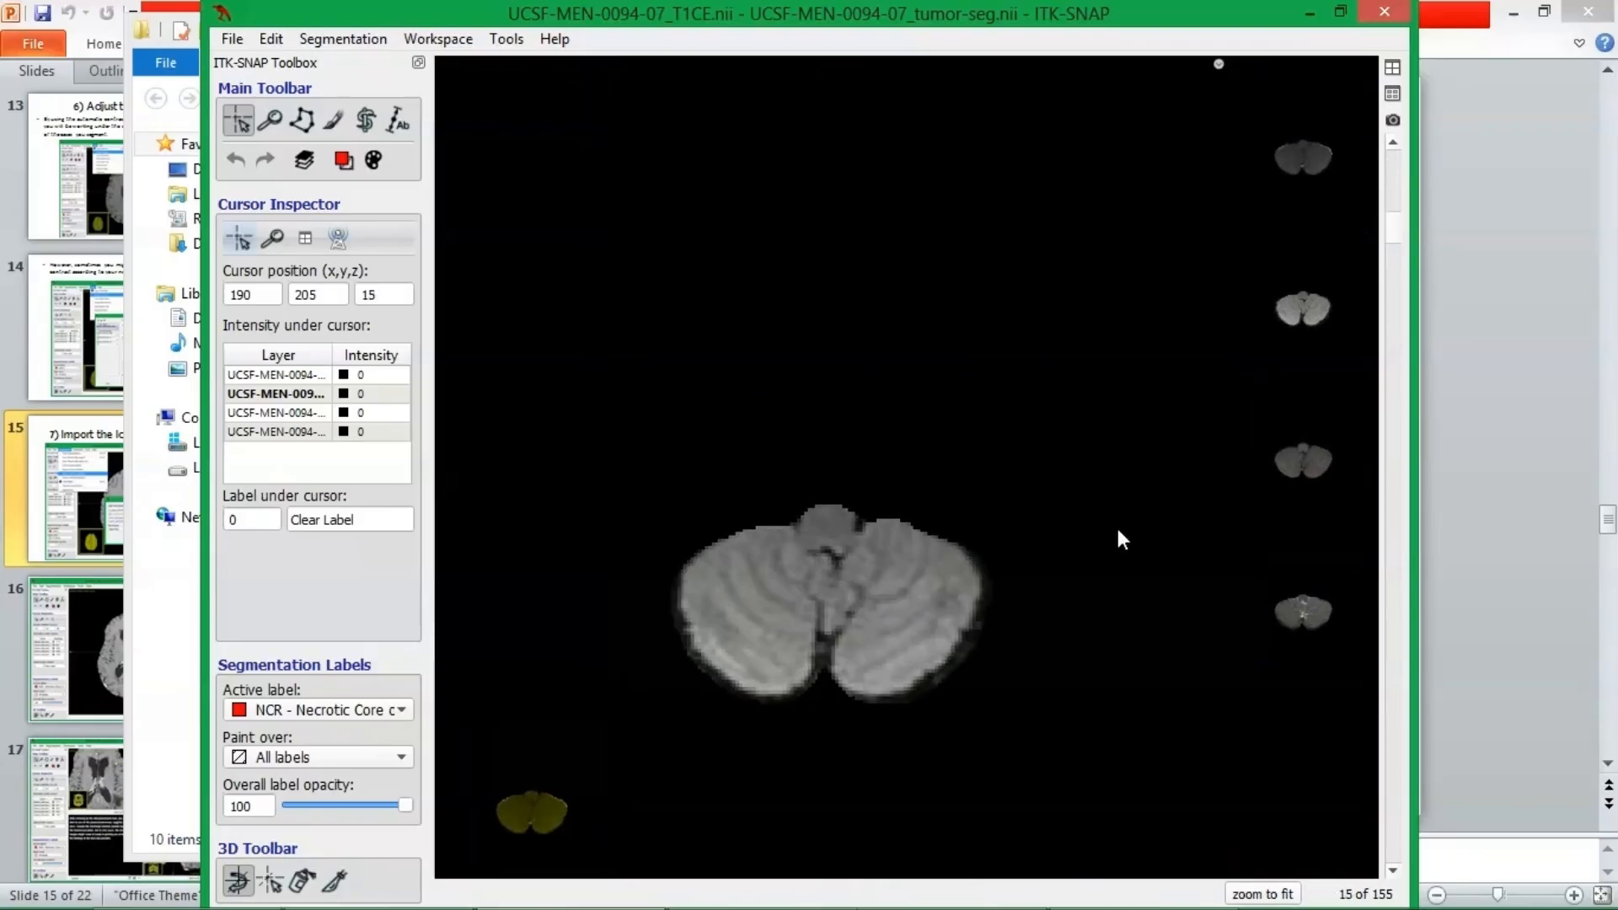
{"action": "scroll", "coordinate": [1117, 530], "scroll_direction": "up", "scroll_amount": 11}
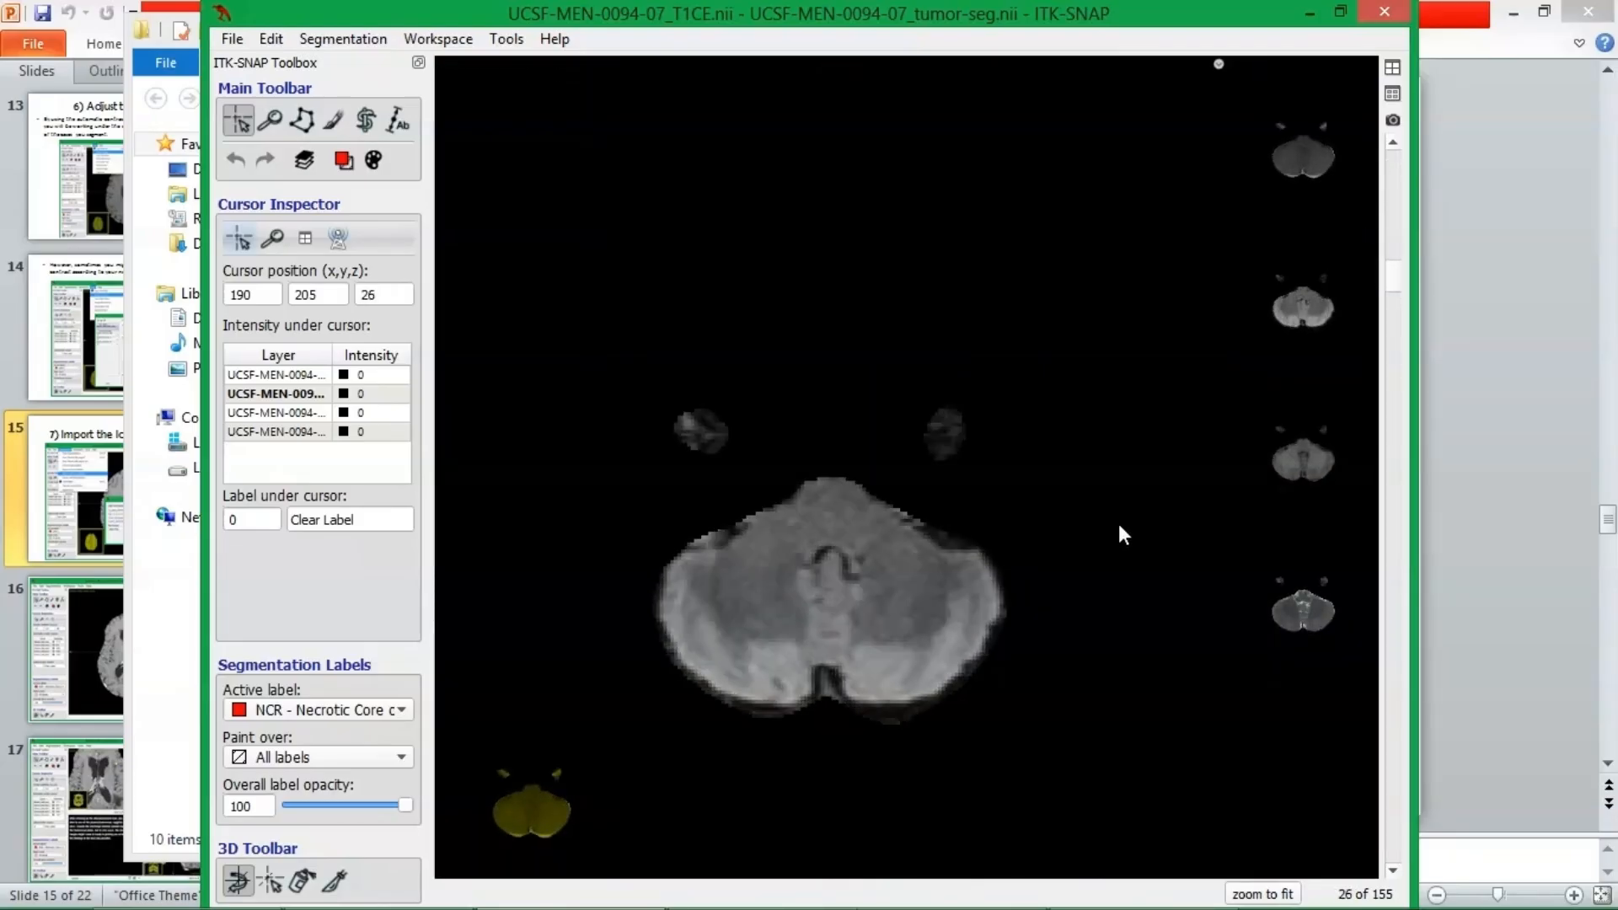
{"action": "scroll", "coordinate": [1120, 525], "scroll_direction": "up", "scroll_amount": 10}
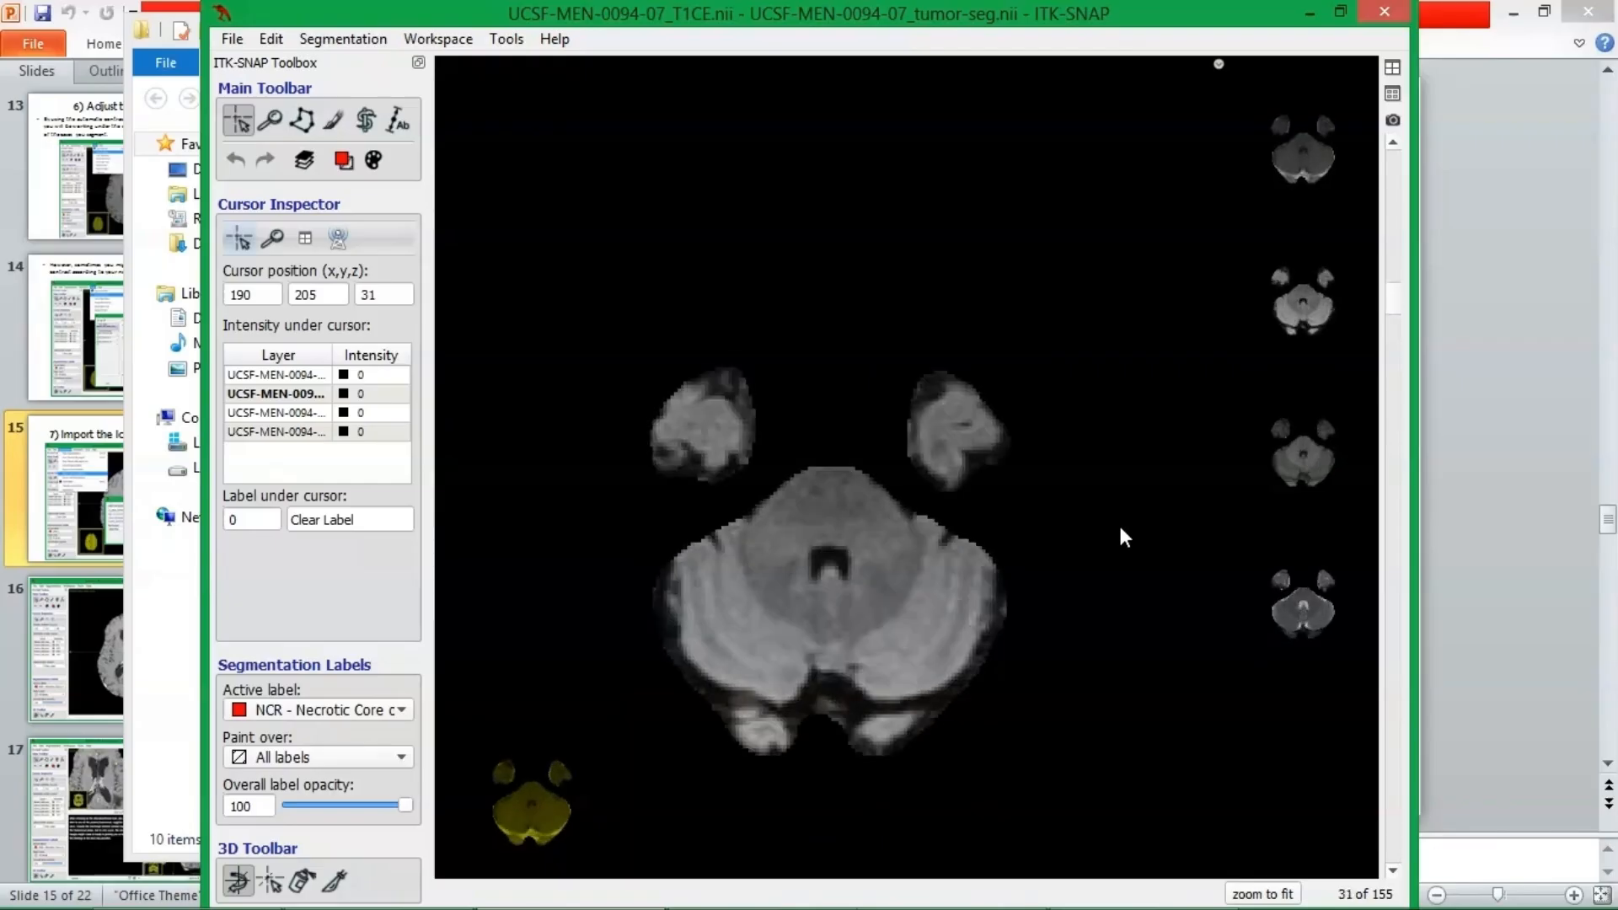
{"action": "scroll", "coordinate": [1118, 534], "scroll_direction": "up", "scroll_amount": 8}
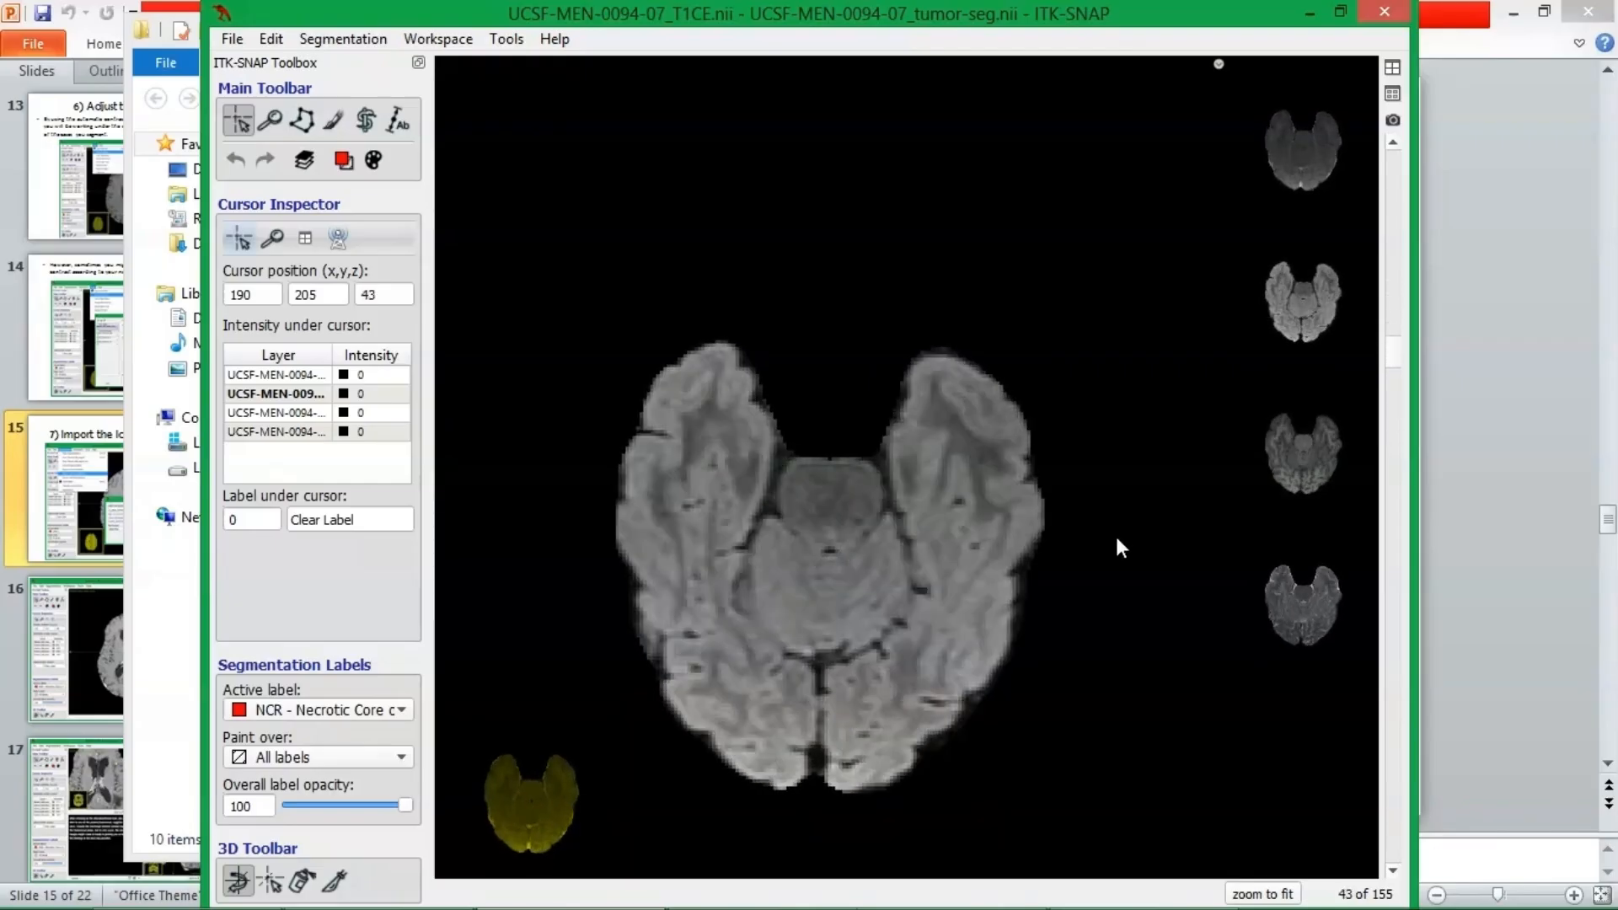
{"action": "scroll", "coordinate": [1119, 548], "scroll_direction": "up", "scroll_amount": 2}
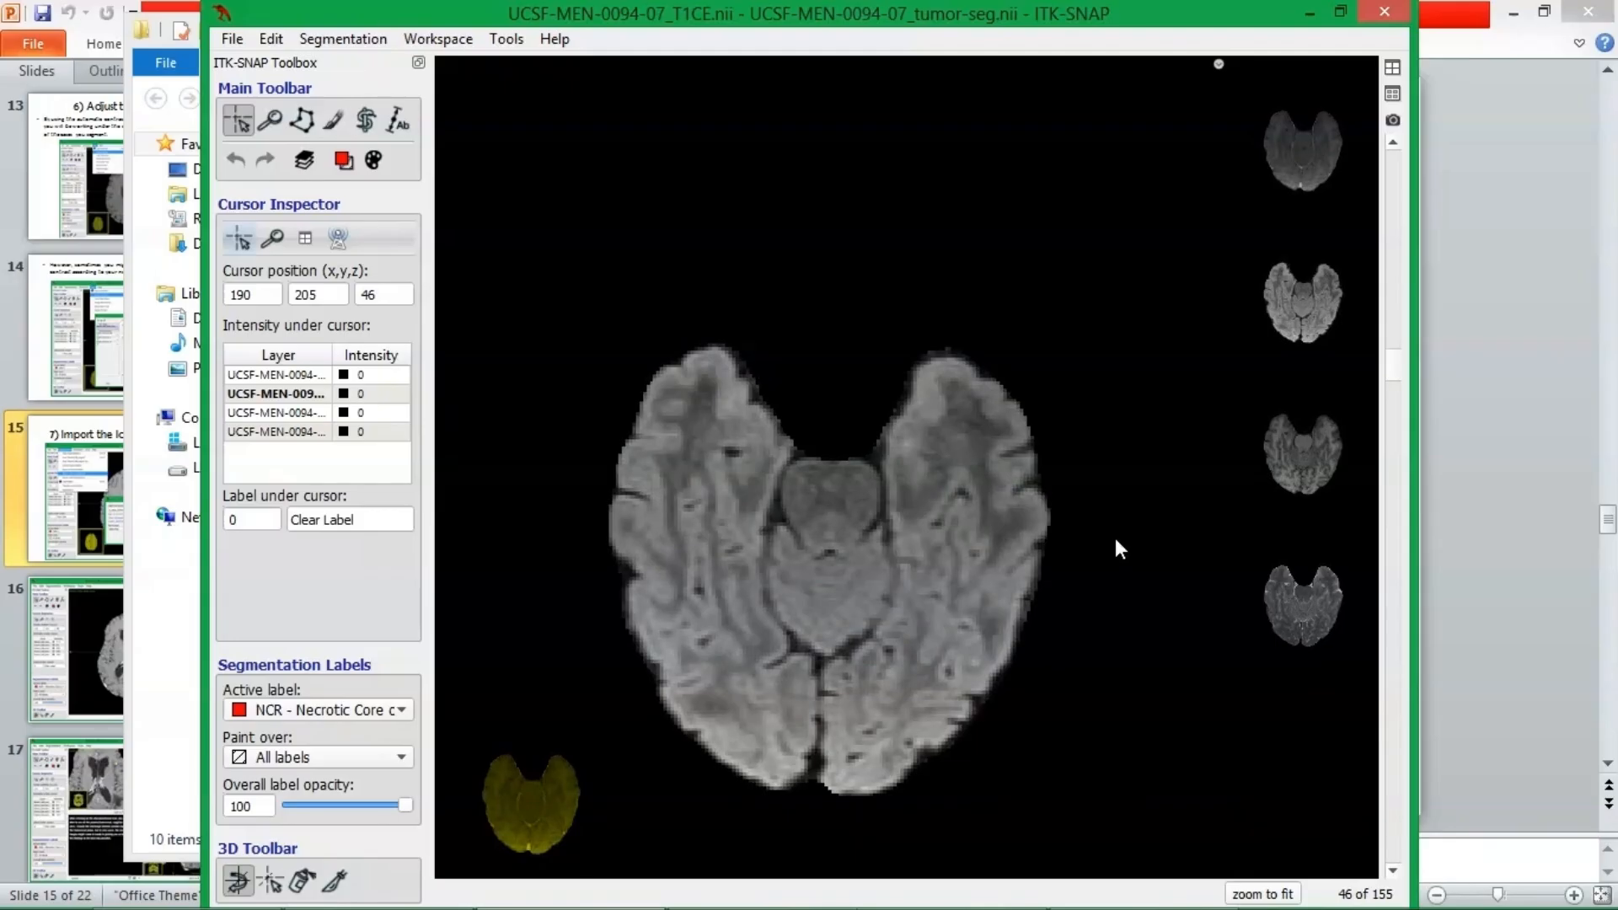
{"action": "scroll", "coordinate": [1116, 550], "scroll_direction": "up", "scroll_amount": 13}
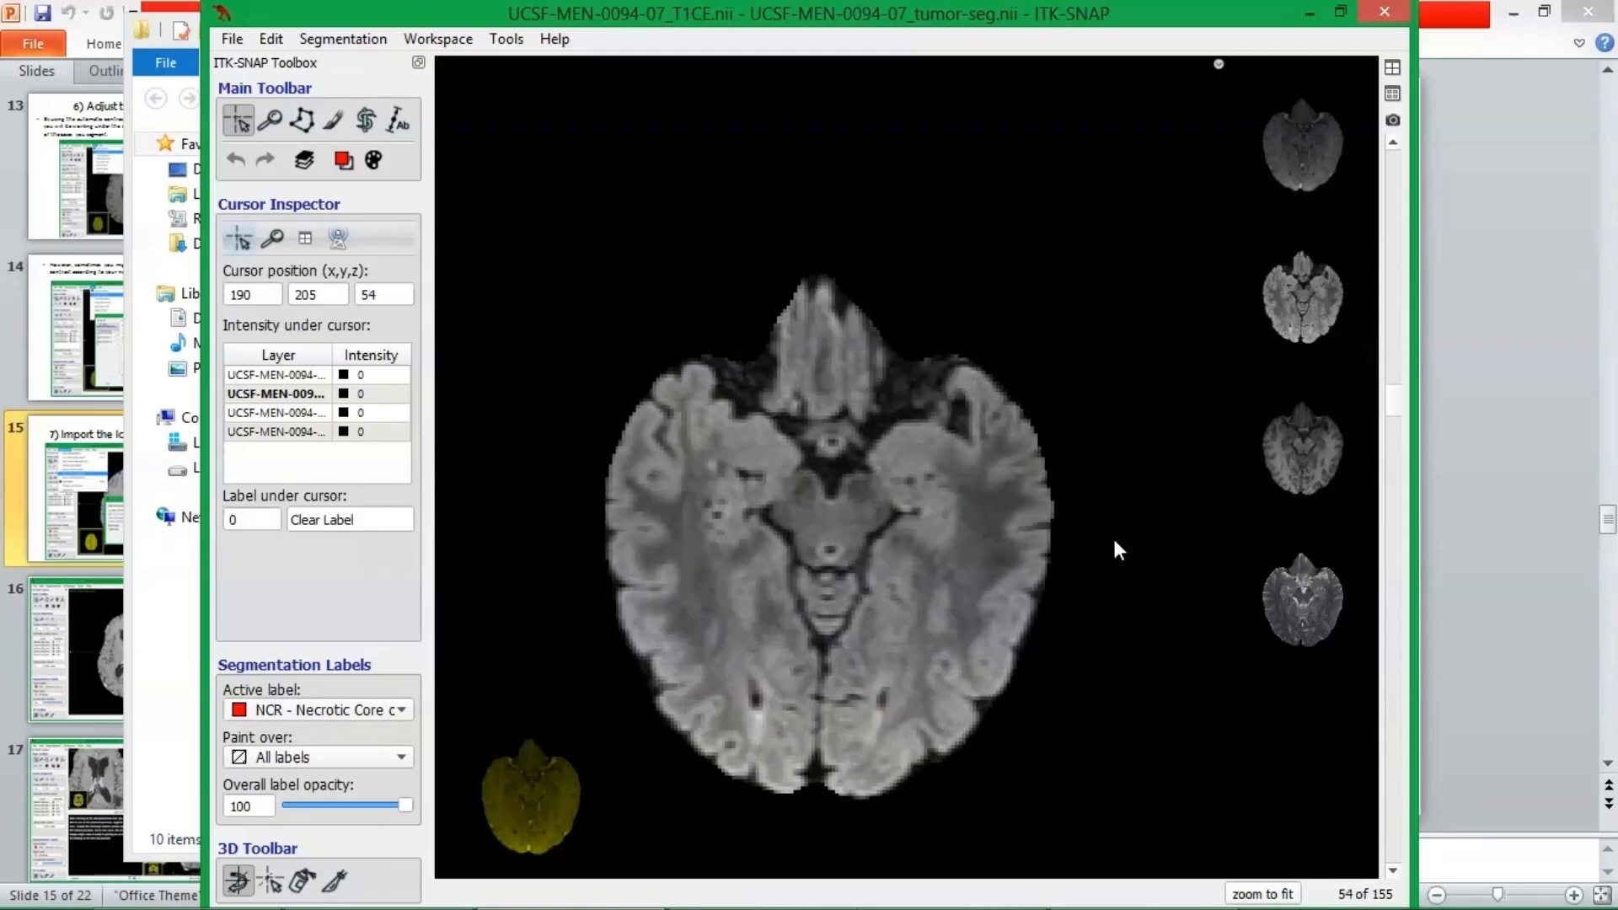
{"action": "scroll", "coordinate": [1119, 549], "scroll_direction": "up", "scroll_amount": 19}
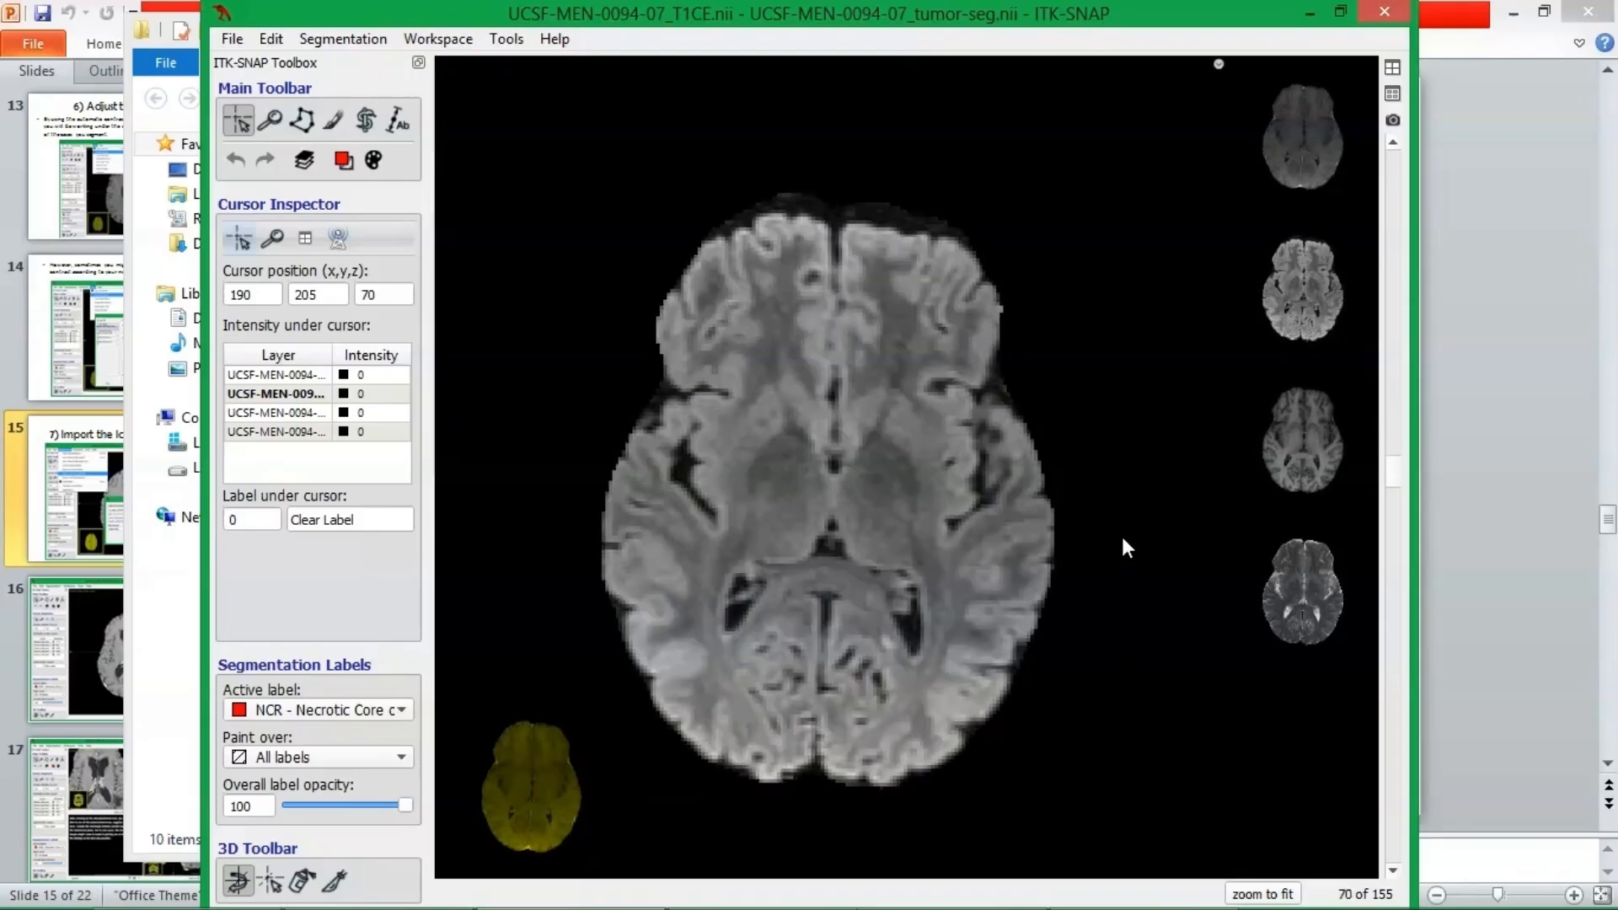
{"action": "scroll", "coordinate": [1128, 548], "scroll_direction": "up", "scroll_amount": 3}
{"action": "scroll", "coordinate": [1126, 536], "scroll_direction": "up", "scroll_amount": 19}
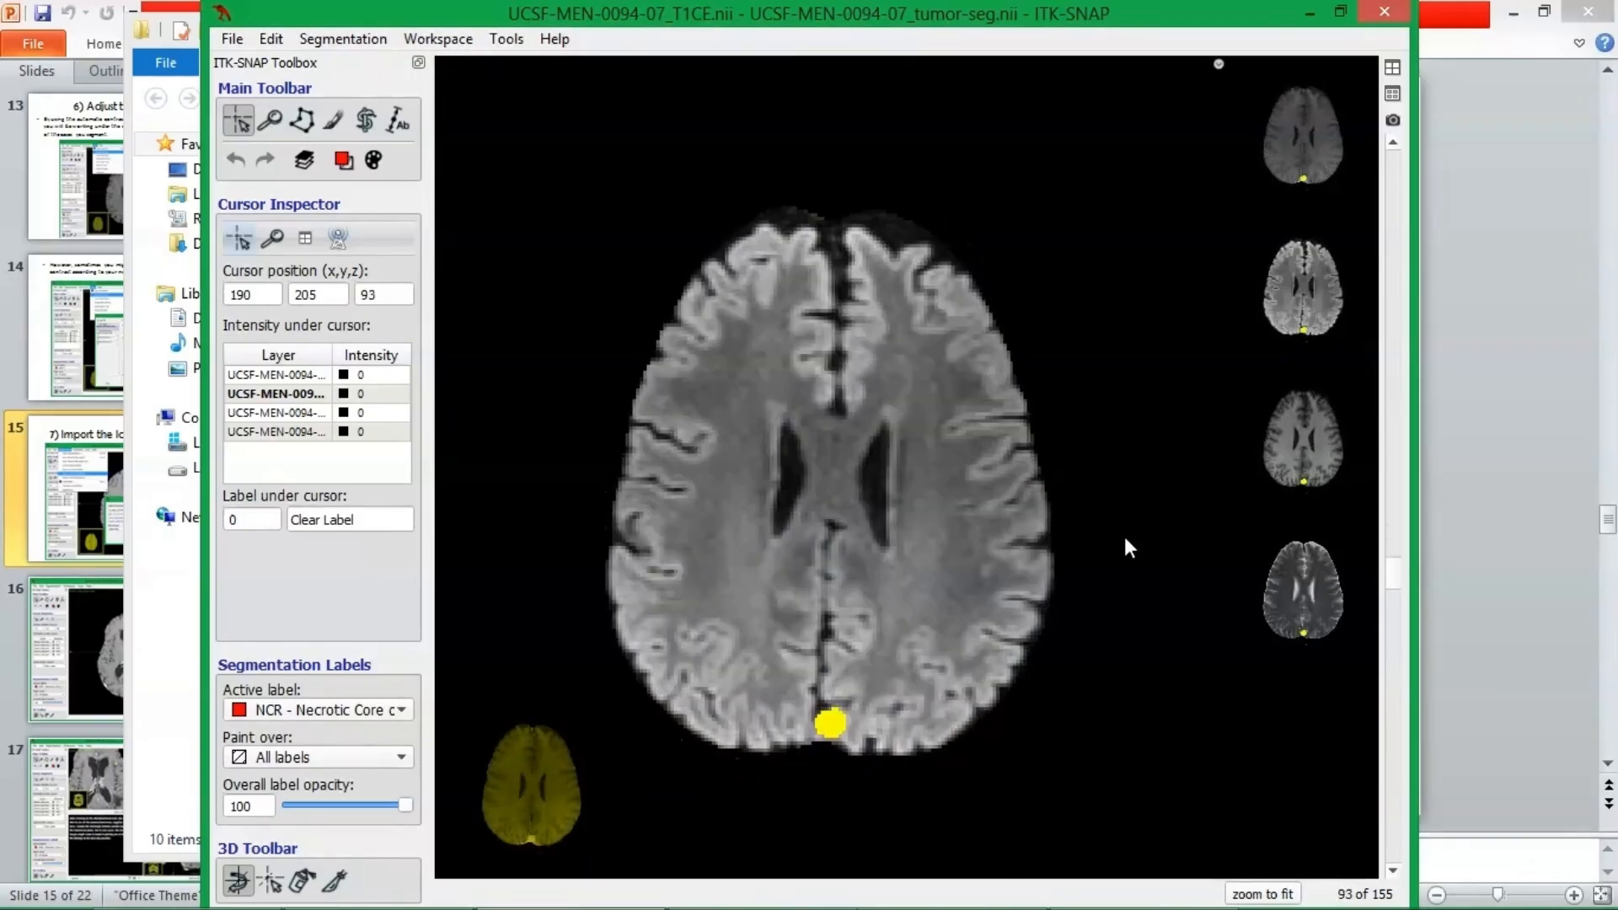
{"action": "scroll", "coordinate": [1126, 540], "scroll_direction": "up", "scroll_amount": 20}
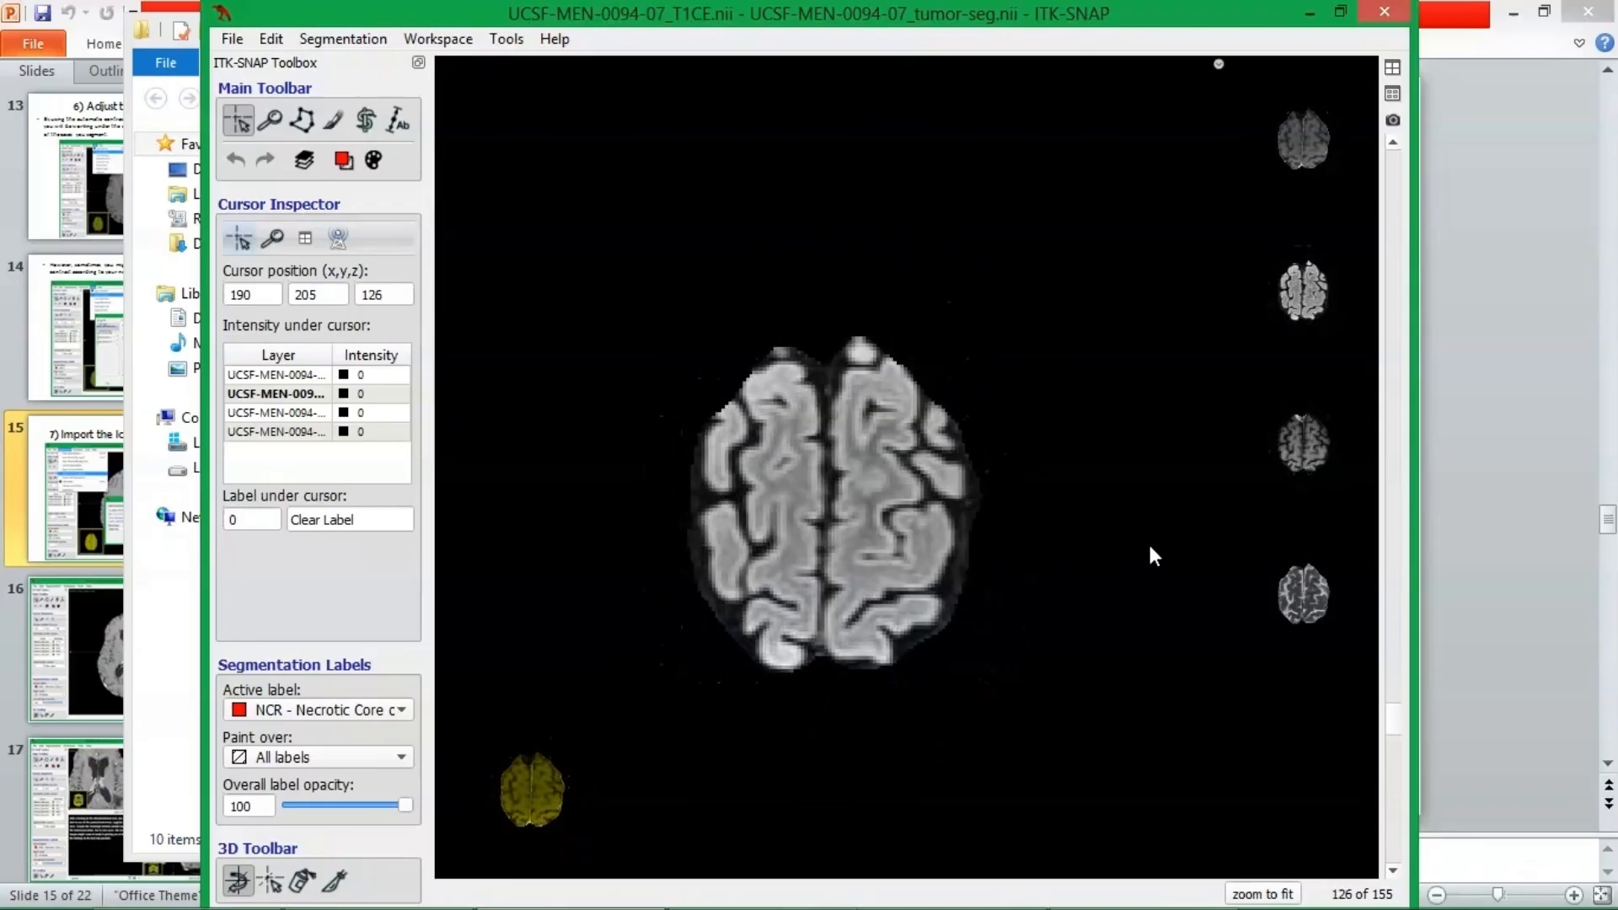
{"action": "scroll", "coordinate": [1152, 556], "scroll_direction": "up", "scroll_amount": 10}
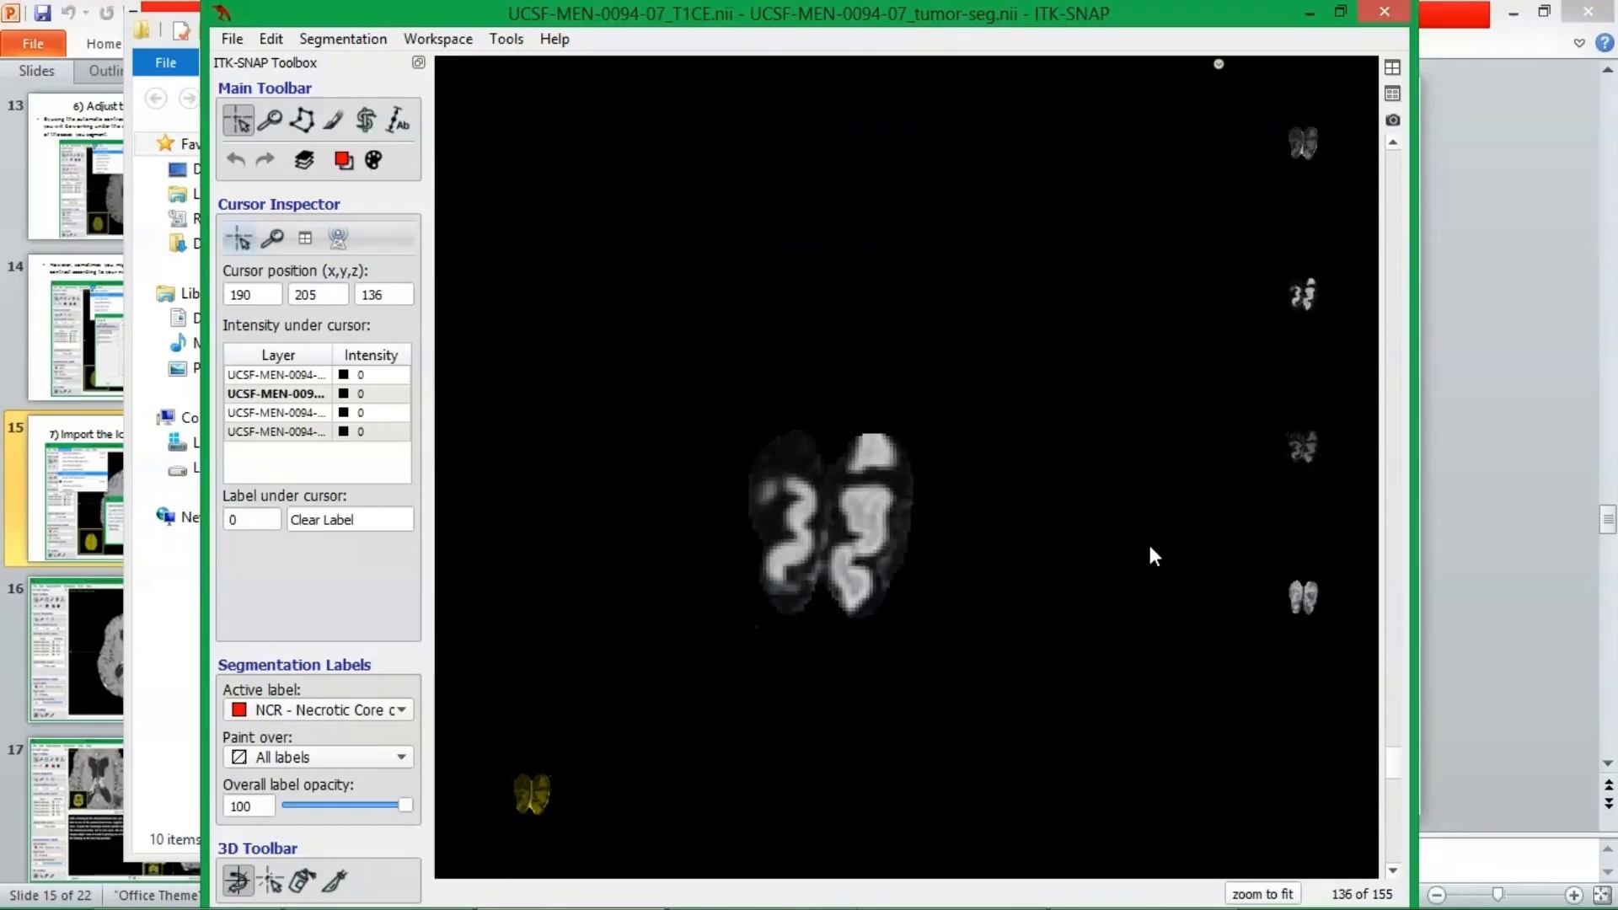
{"action": "scroll", "coordinate": [1150, 553], "scroll_direction": "down", "scroll_amount": 20}
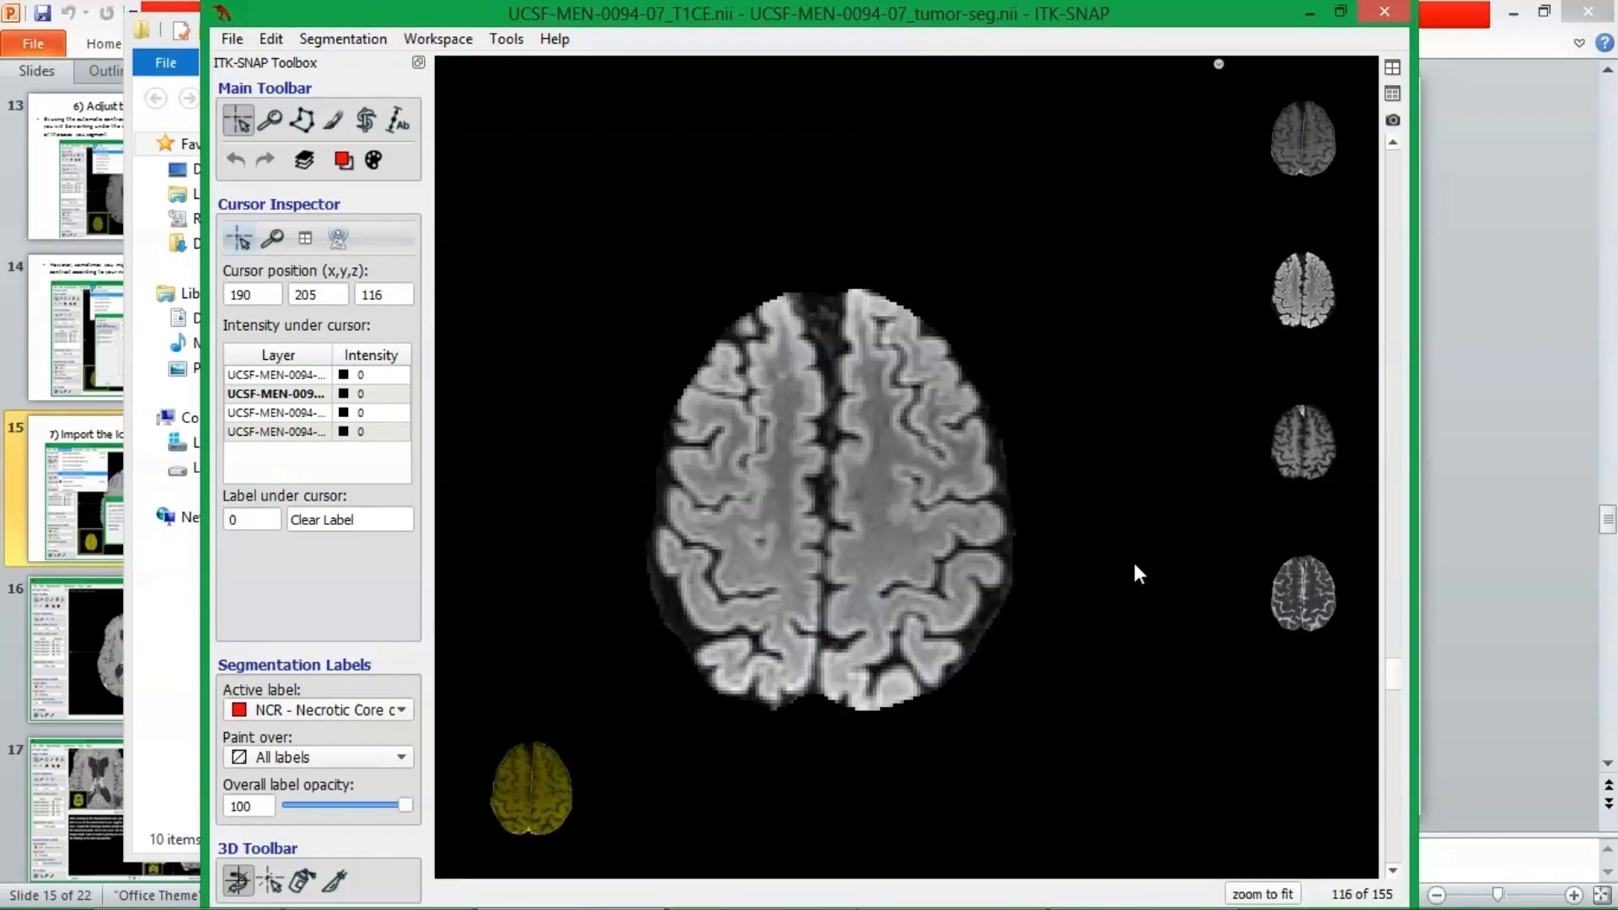
{"action": "scroll", "coordinate": [1134, 564], "scroll_direction": "down", "scroll_amount": 12}
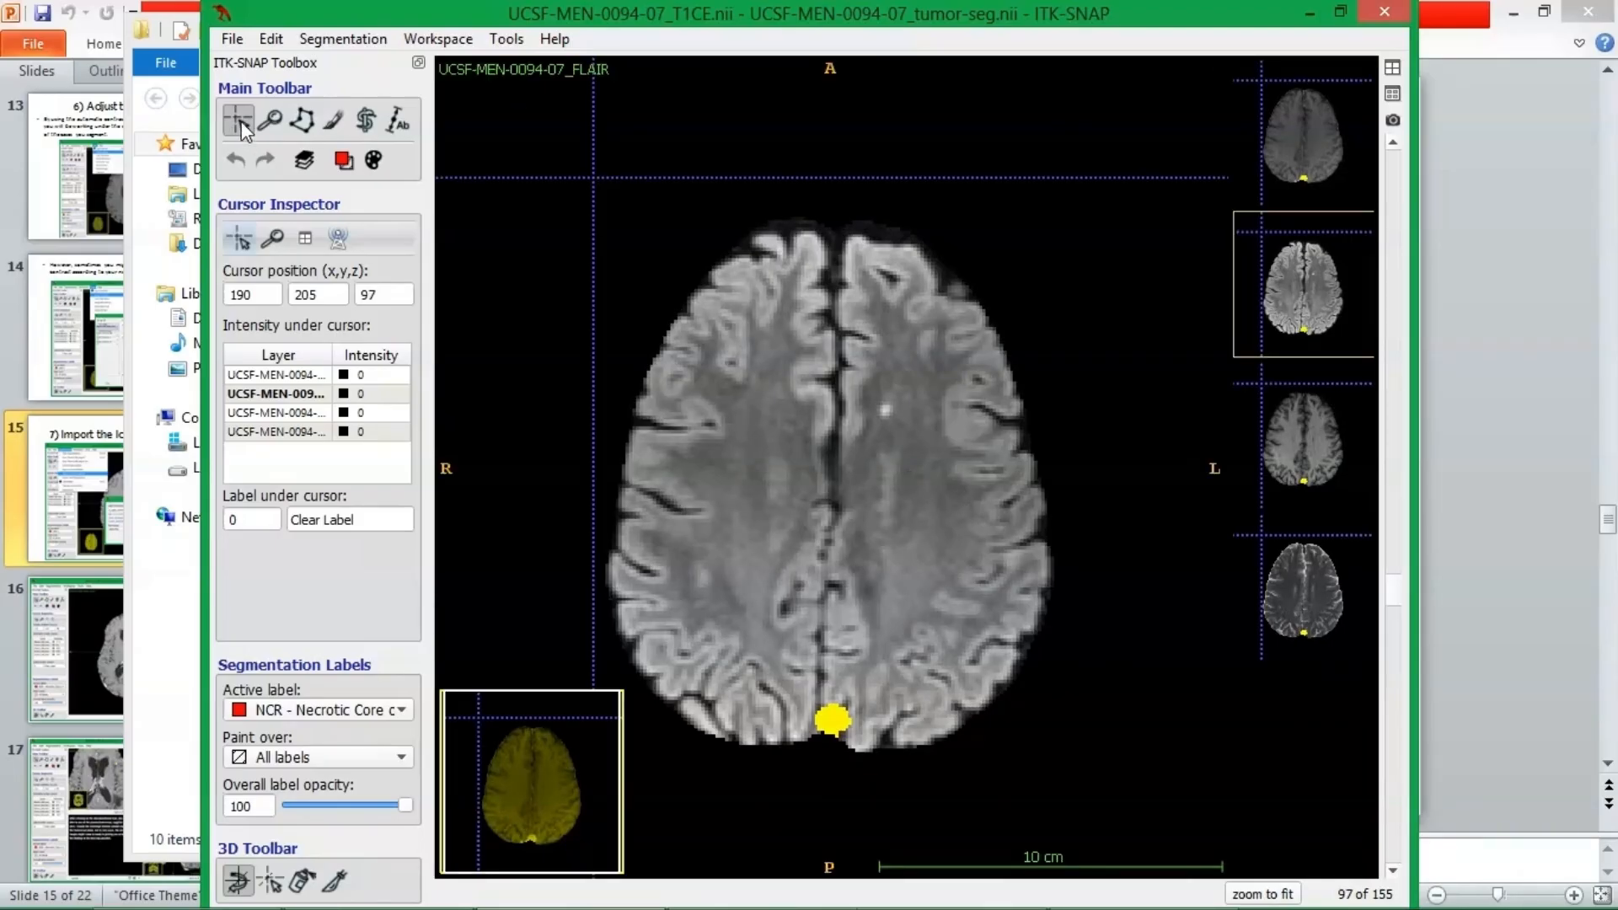
Try several crosshair positions inside the brain on axial slice 97, ending at x 99, y 158.
{"action": "left_click", "coordinate": [745, 417]}
{"action": "left_click", "coordinate": [922, 470]}
{"action": "left_click", "coordinate": [905, 338]}
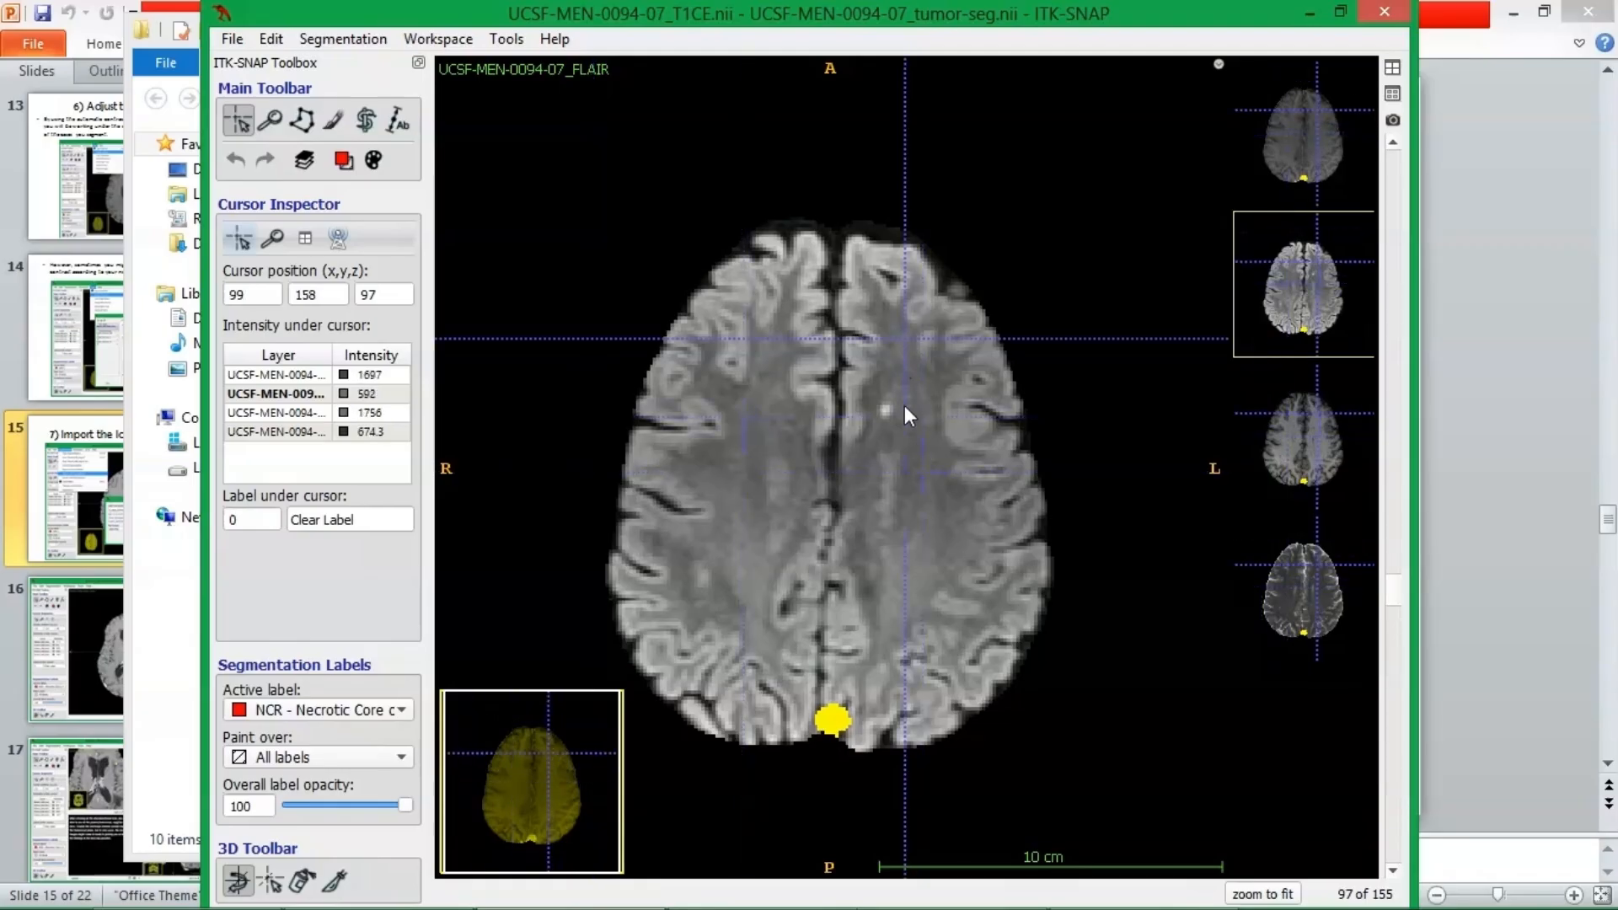
Compare the crosshair location across all four views and in the expanded sagittal view.
{"action": "left_click", "coordinate": [1392, 68]}
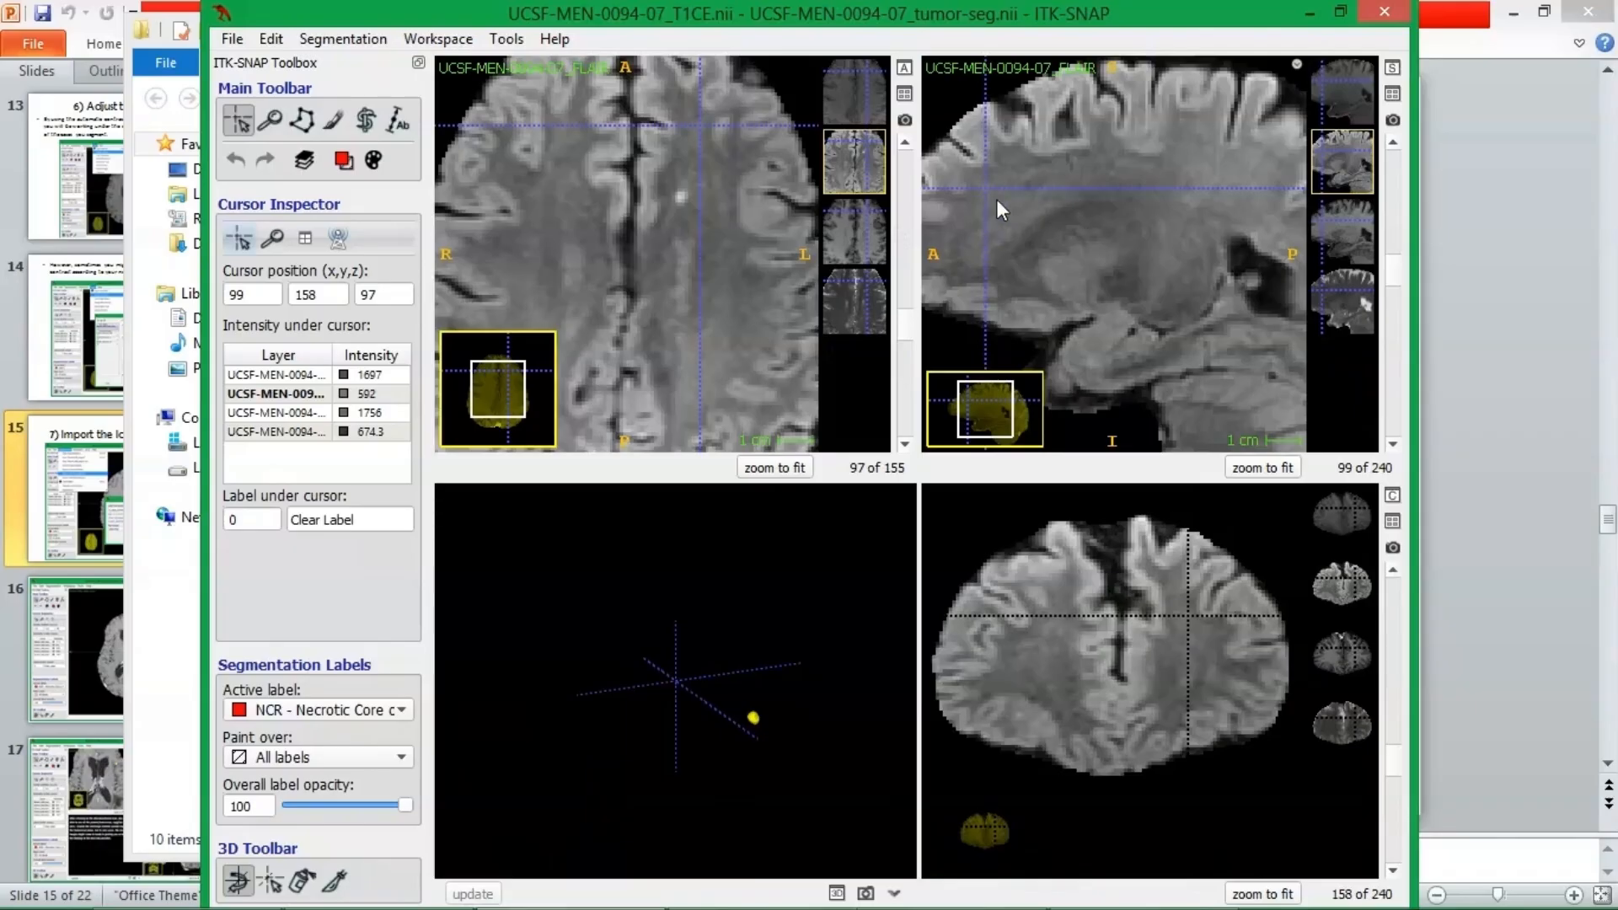
{"action": "left_click", "coordinate": [1392, 67]}
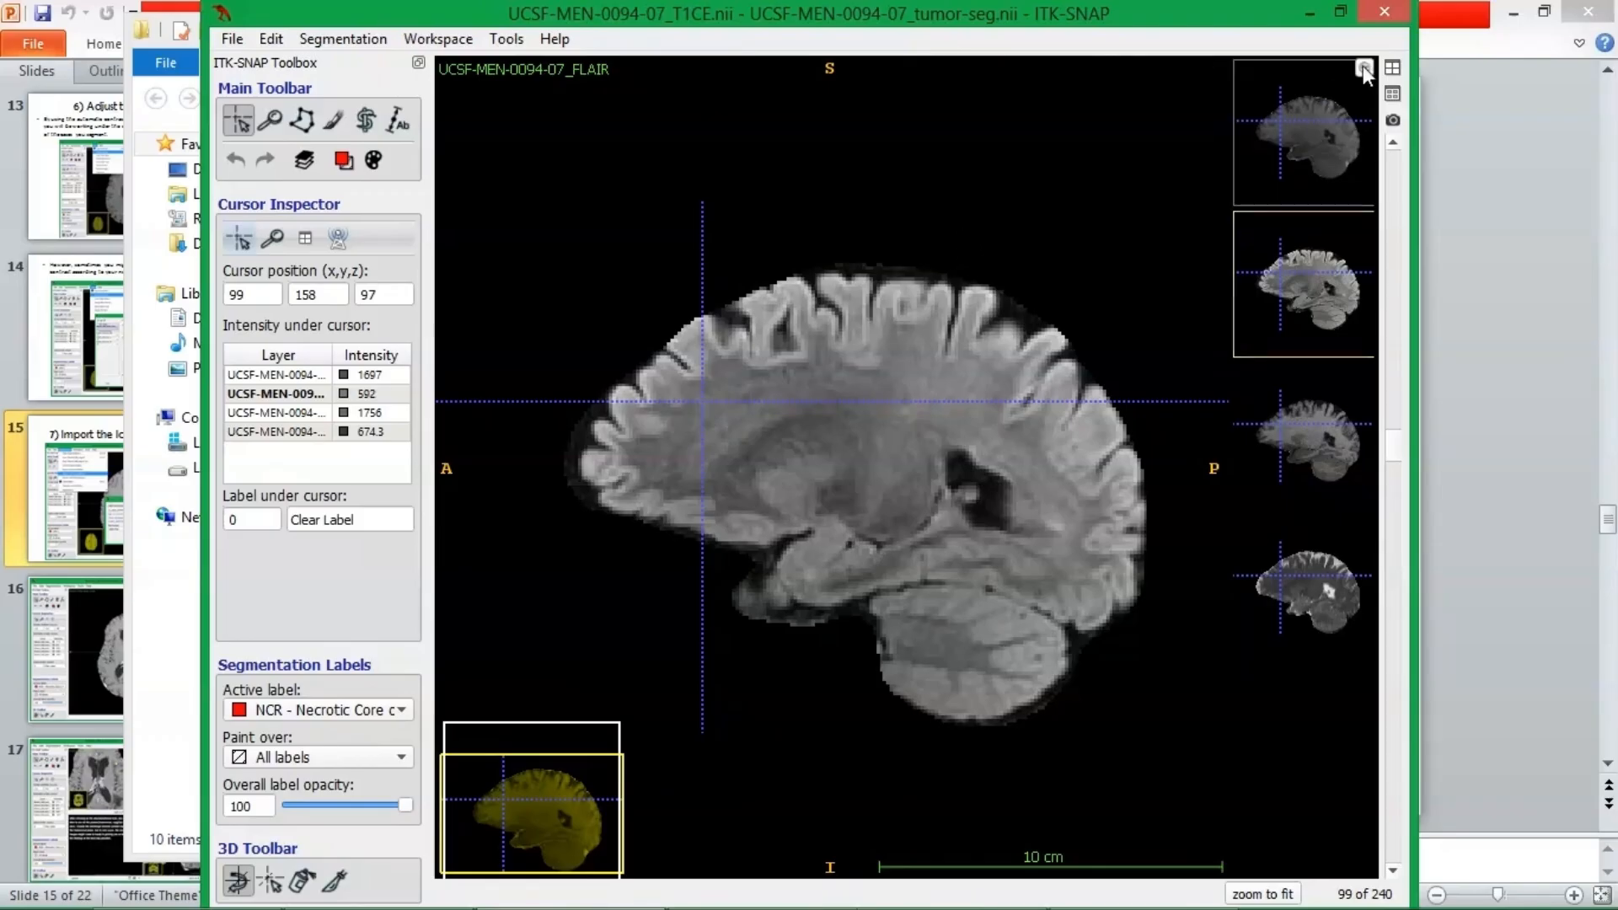
{"action": "left_click", "coordinate": [1392, 67]}
Place the crosshair on the bright FLAIR spot at 105, 137, 97 and examine it in the expanded coronal view.
{"action": "left_click", "coordinate": [682, 198]}
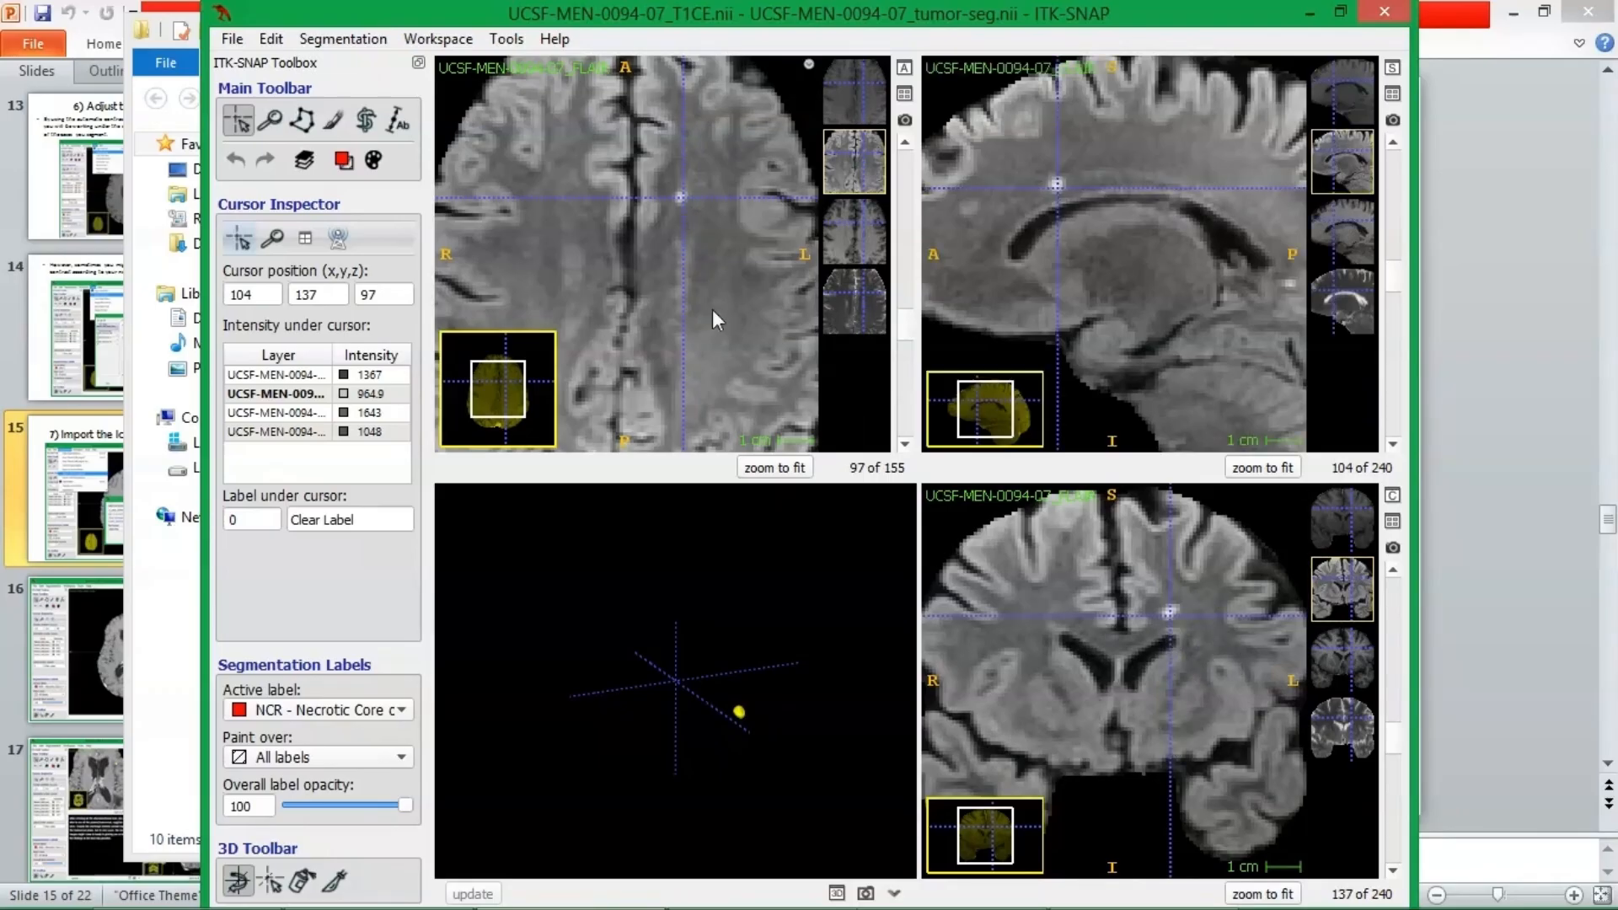
{"action": "left_click", "coordinate": [684, 197]}
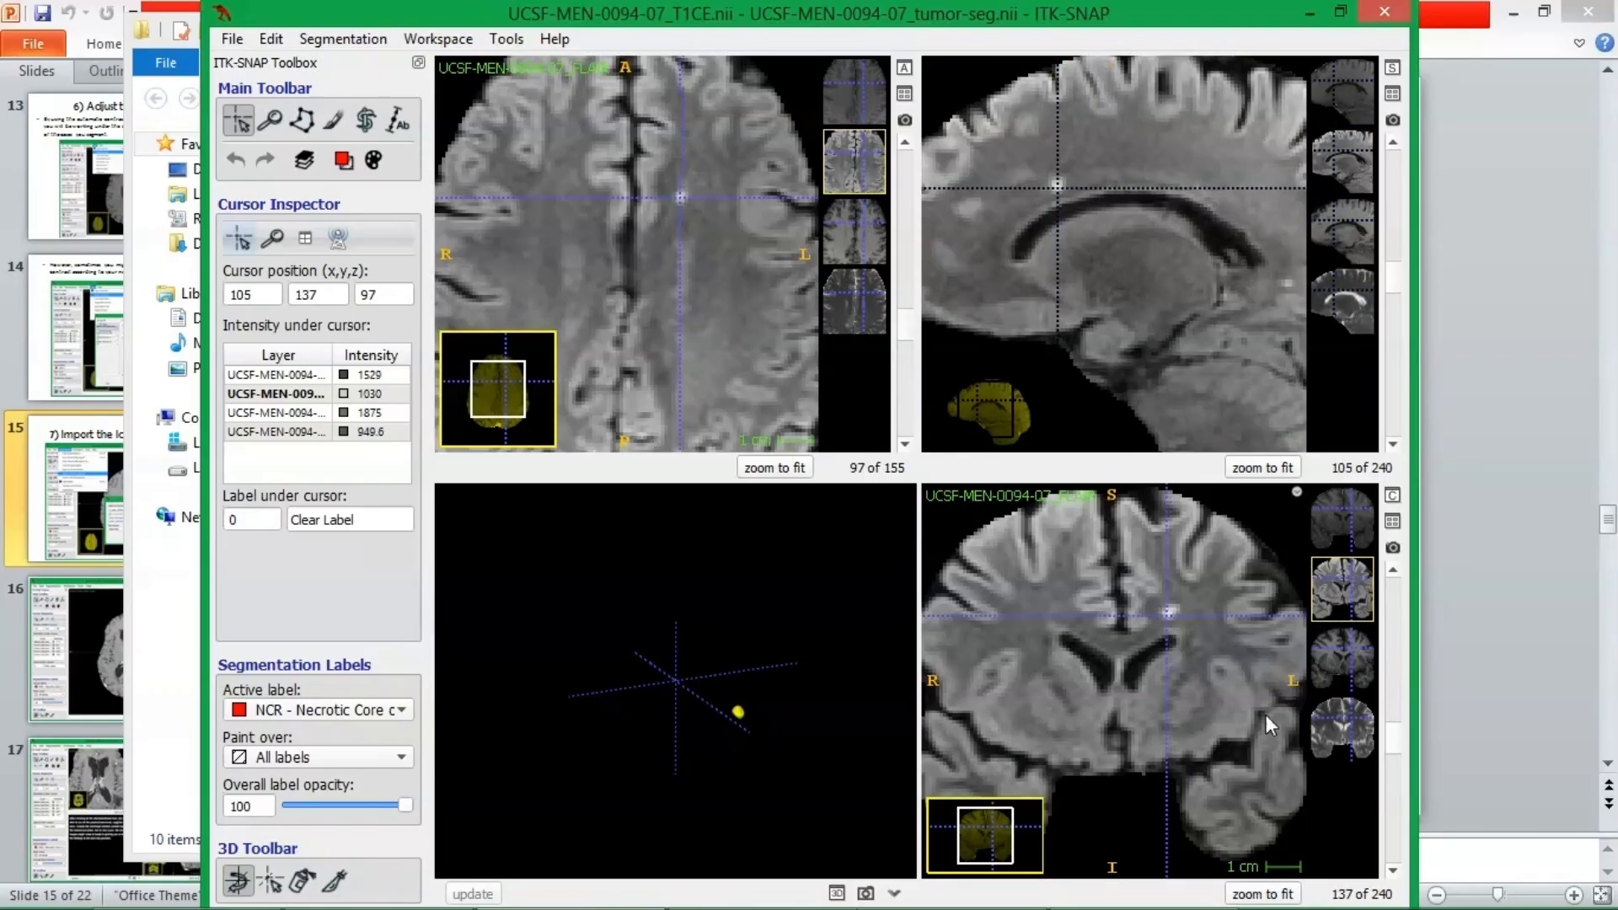
{"action": "left_click", "coordinate": [1391, 499]}
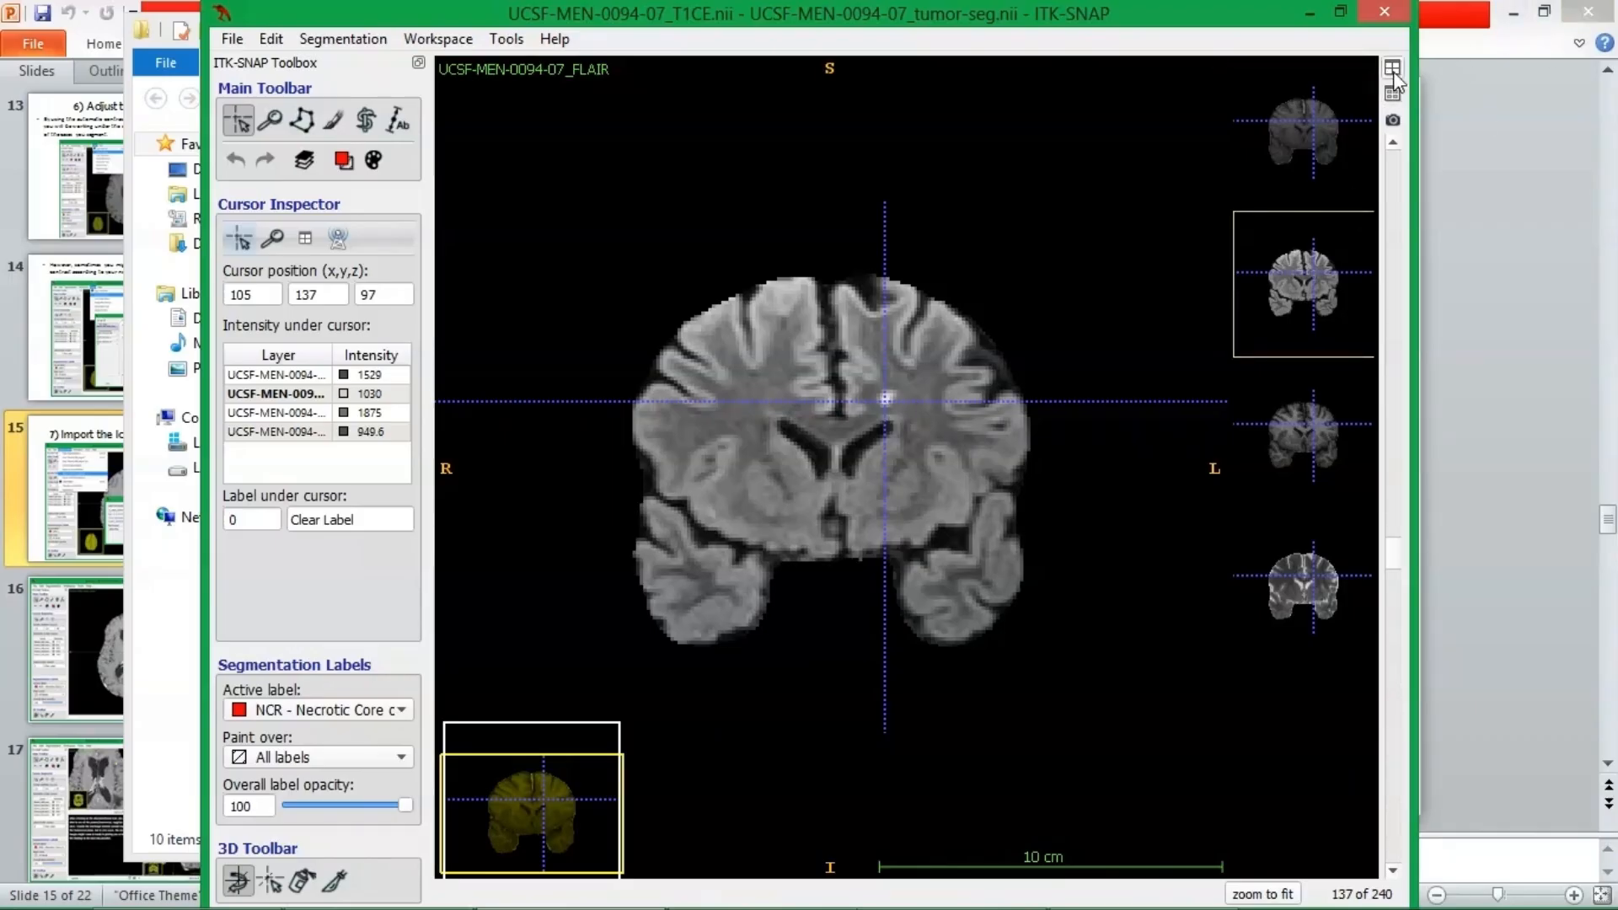
Use the Zoom tool to zoom the coronal view out and in to 3.10 px/mm, and pan the image.
{"action": "left_click", "coordinate": [270, 120]}
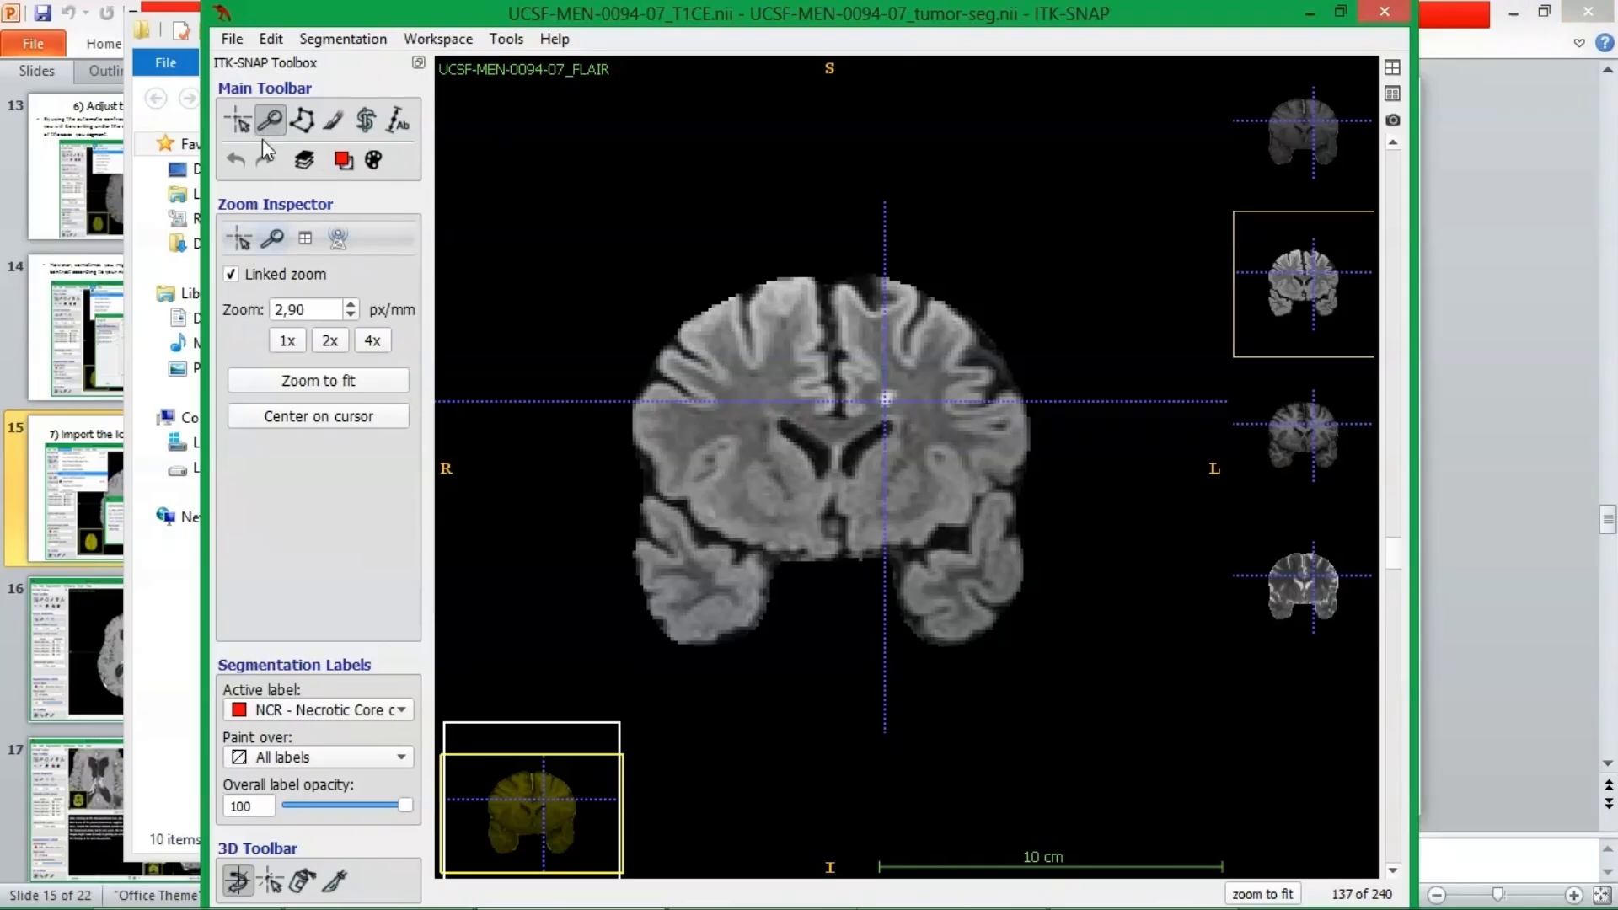
{"action": "left_click_drag", "start_coordinate": [740, 370], "coordinate": [756, 382]}
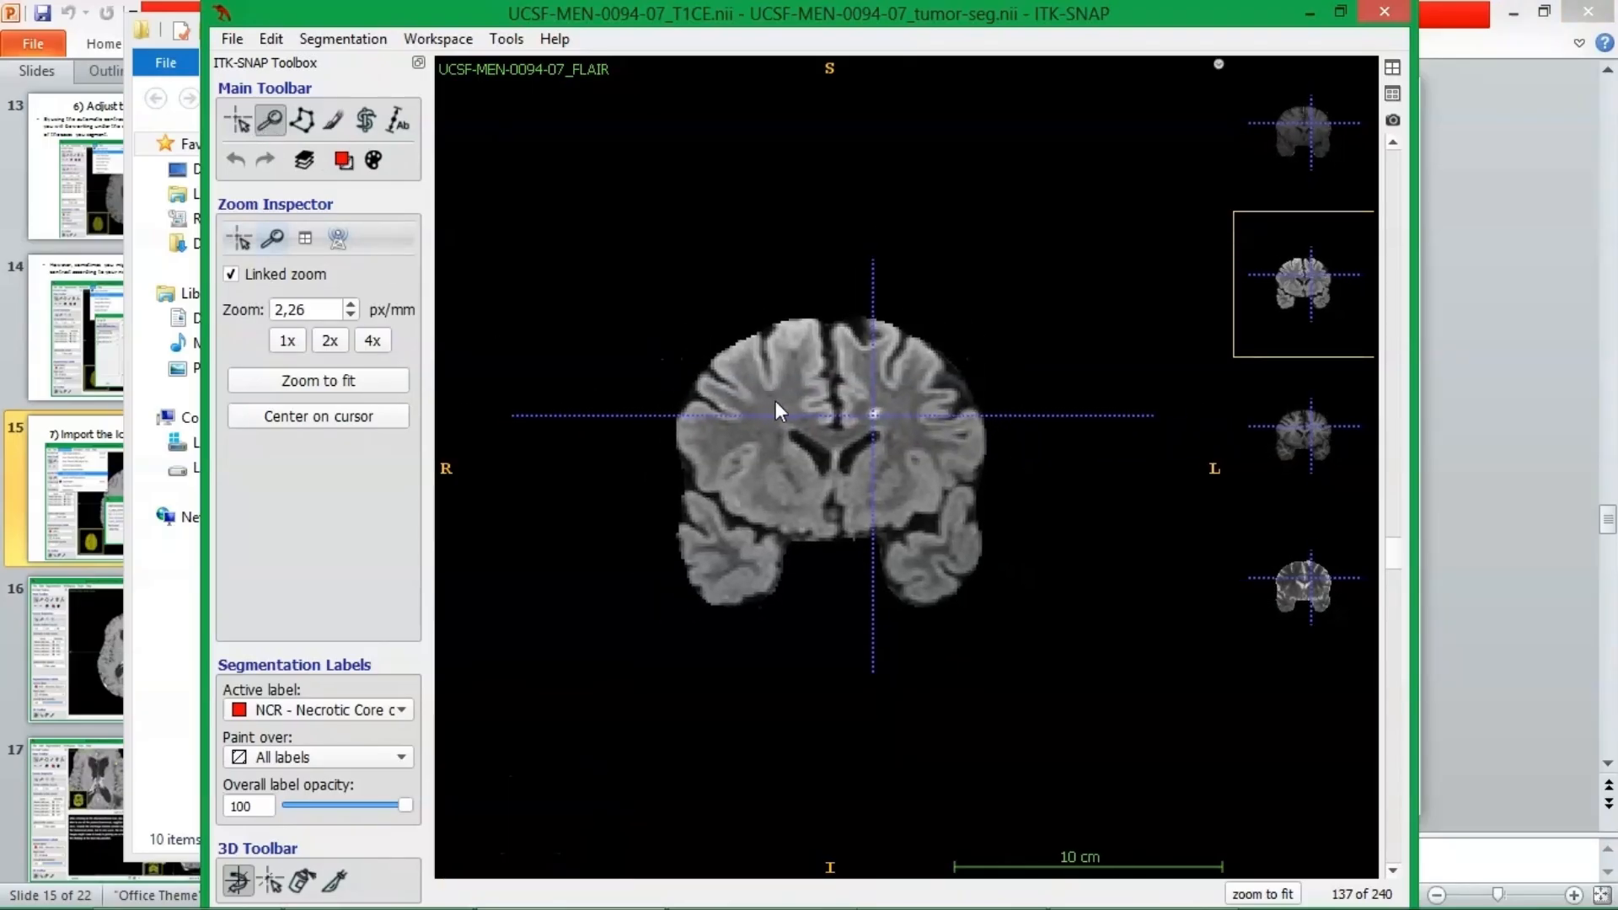
{"action": "left_click_drag", "start_coordinate": [825, 475], "coordinate": [825, 438]}
{"action": "right_click_drag", "start_coordinate": [826, 438], "coordinate": [837, 452]}
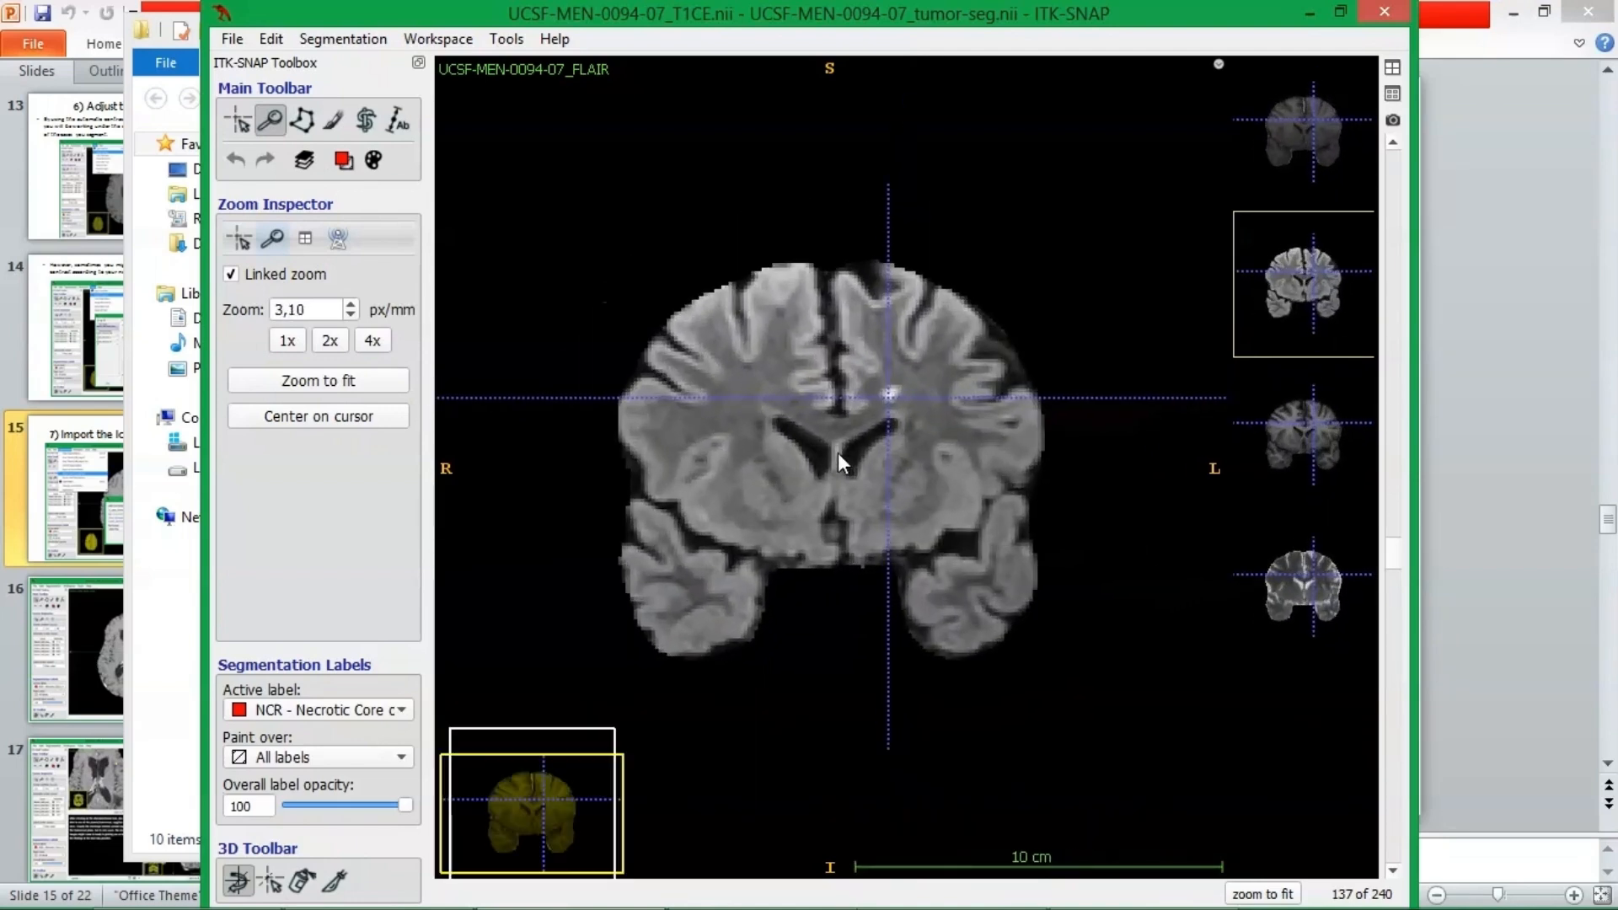
{"action": "left_click_drag", "start_coordinate": [767, 357], "coordinate": [792, 396]}
Expand the axial view, zoom it to 2.99 px/mm and pan the brain within the view.
{"action": "left_click", "coordinate": [1392, 69]}
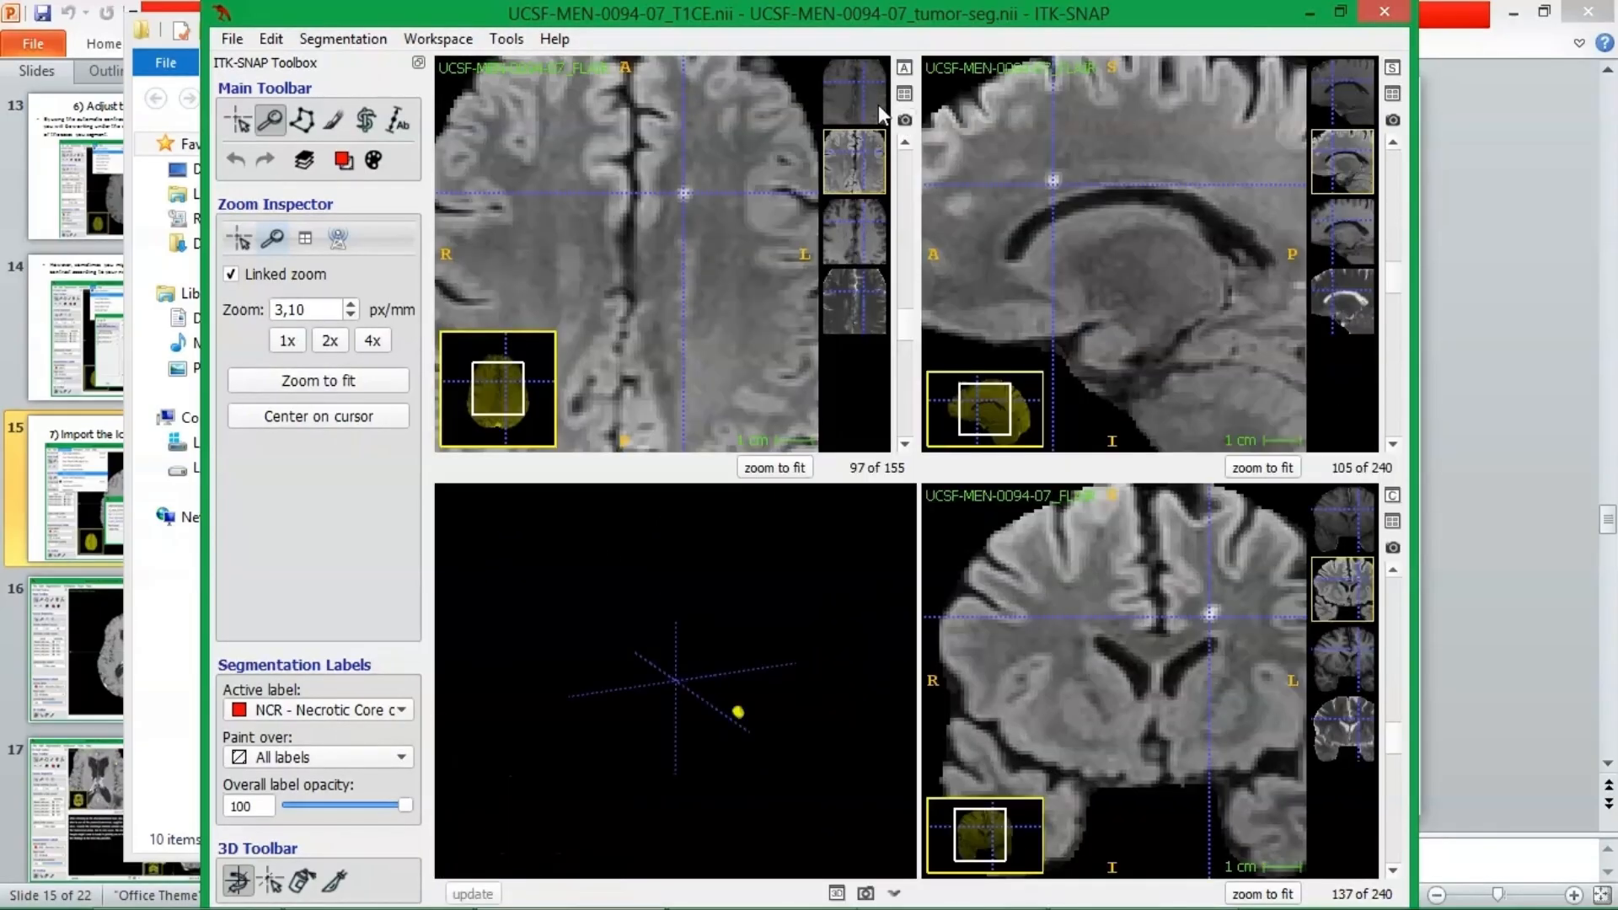
{"action": "left_click", "coordinate": [904, 67]}
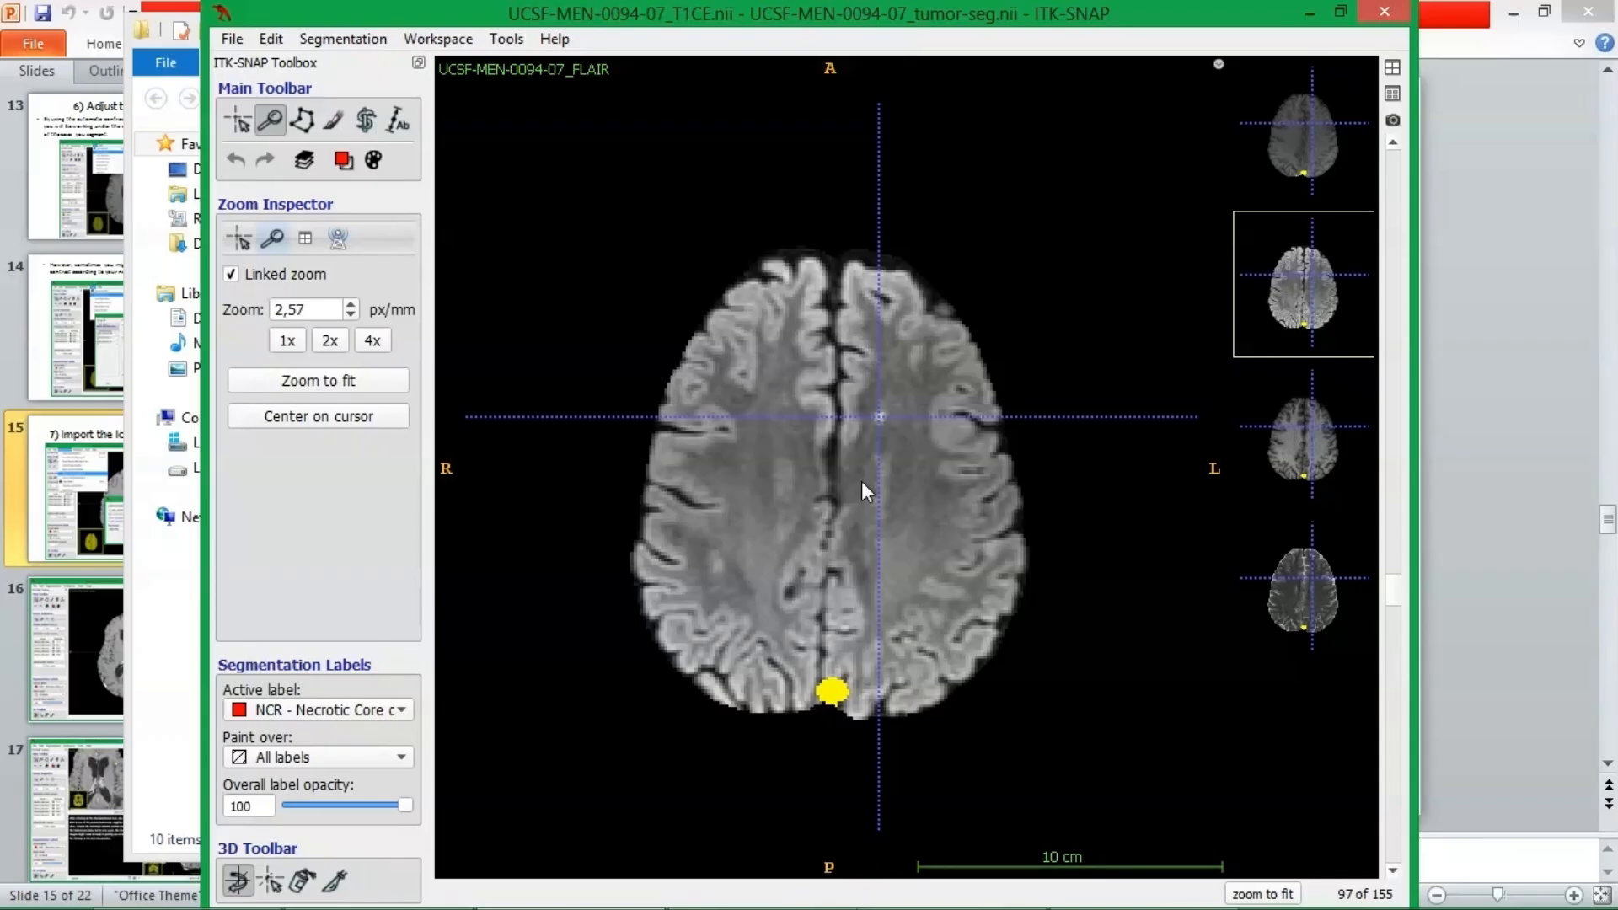
{"action": "left_click_drag", "start_coordinate": [851, 494], "coordinate": [836, 473]}
{"action": "right_click_drag", "start_coordinate": [836, 473], "coordinate": [834, 467]}
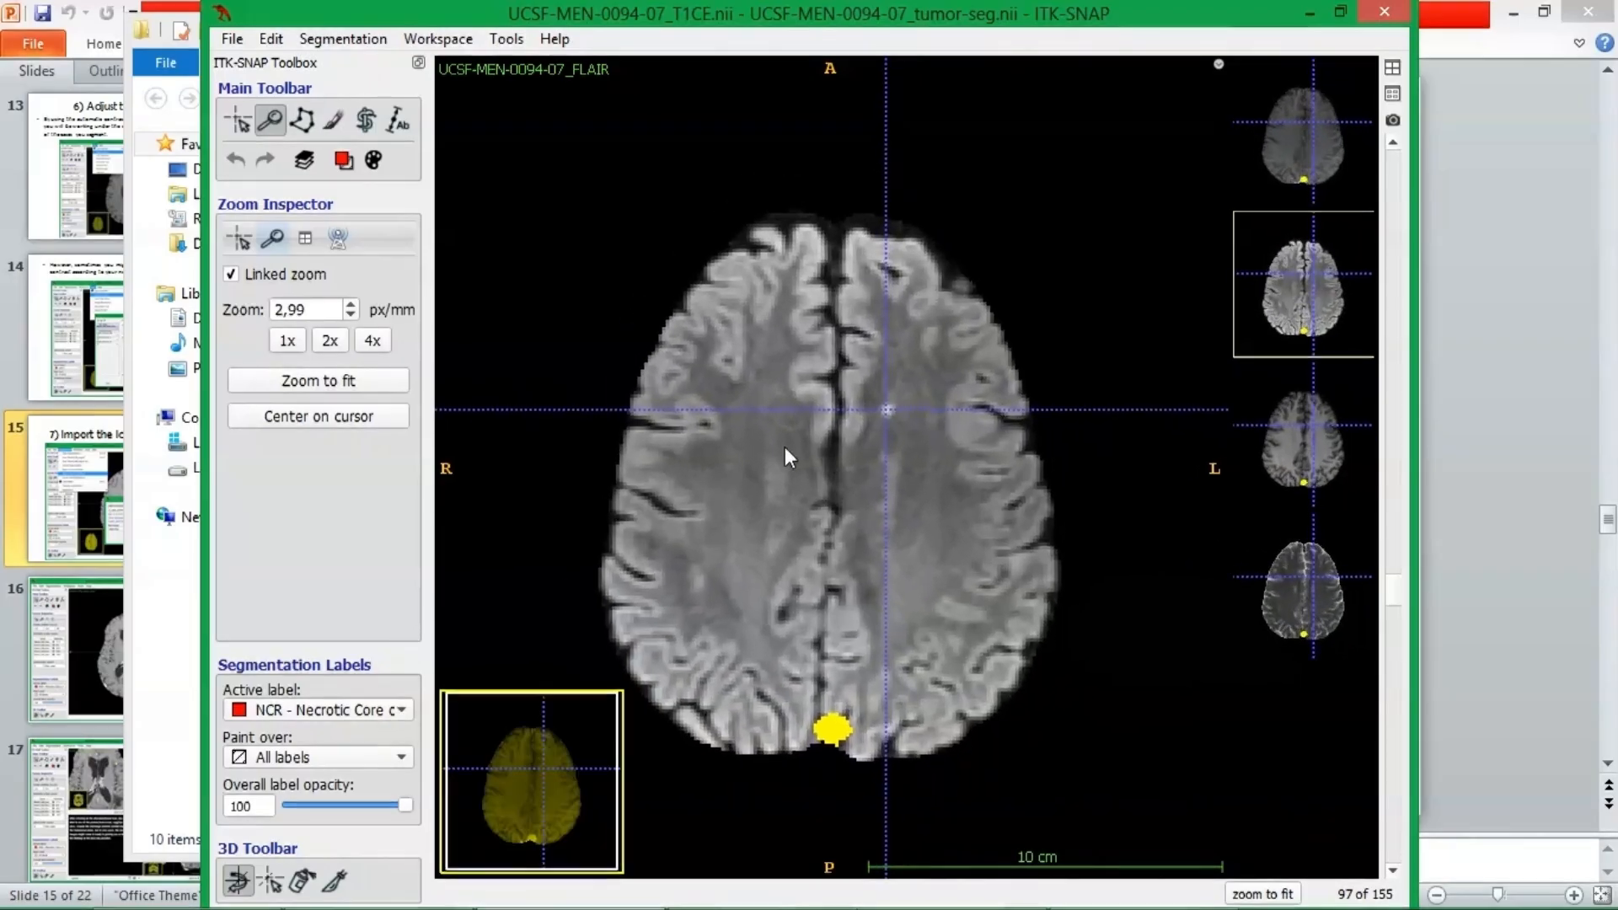
{"action": "left_click_drag", "start_coordinate": [786, 446], "coordinate": [817, 419]}
Move to axial slice 79 and pan the brain back toward the centre of the view.
{"action": "scroll", "coordinate": [868, 460], "scroll_direction": "up", "scroll_amount": 2}
{"action": "scroll", "coordinate": [866, 492], "scroll_direction": "up", "scroll_amount": 16}
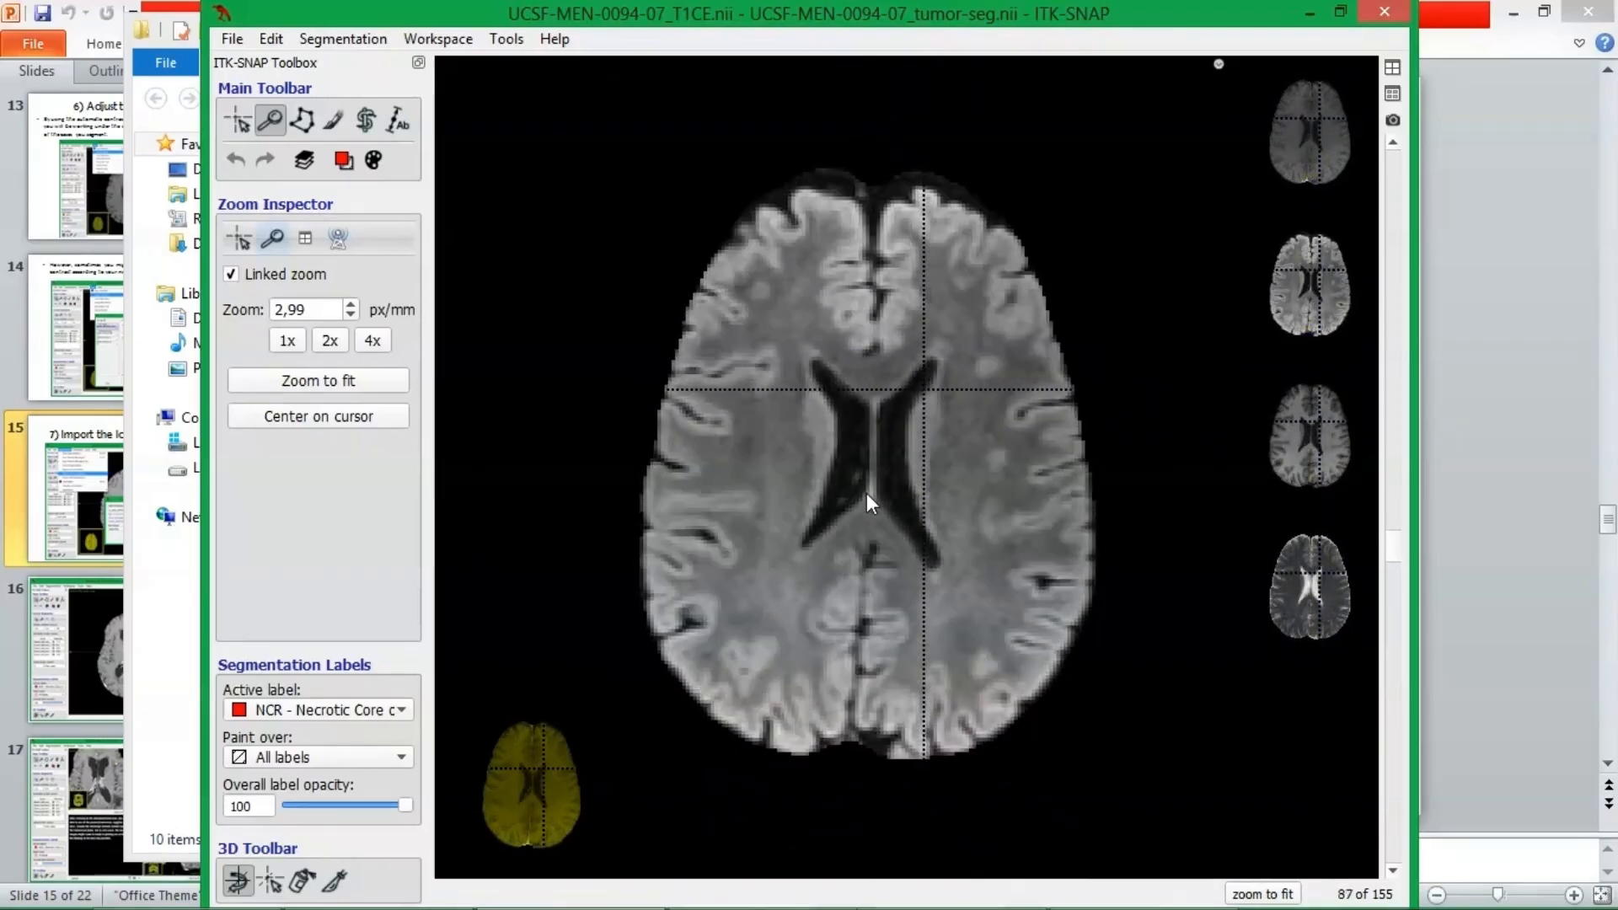
{"action": "mouse_move", "coordinate": [882, 487]}
{"action": "left_mouse_down"}
{"action": "mouse_move", "coordinate": [925, 464]}
{"action": "mouse_move", "coordinate": [893, 459]}
{"action": "mouse_move", "coordinate": [861, 505]}
{"action": "left_mouse_up"}
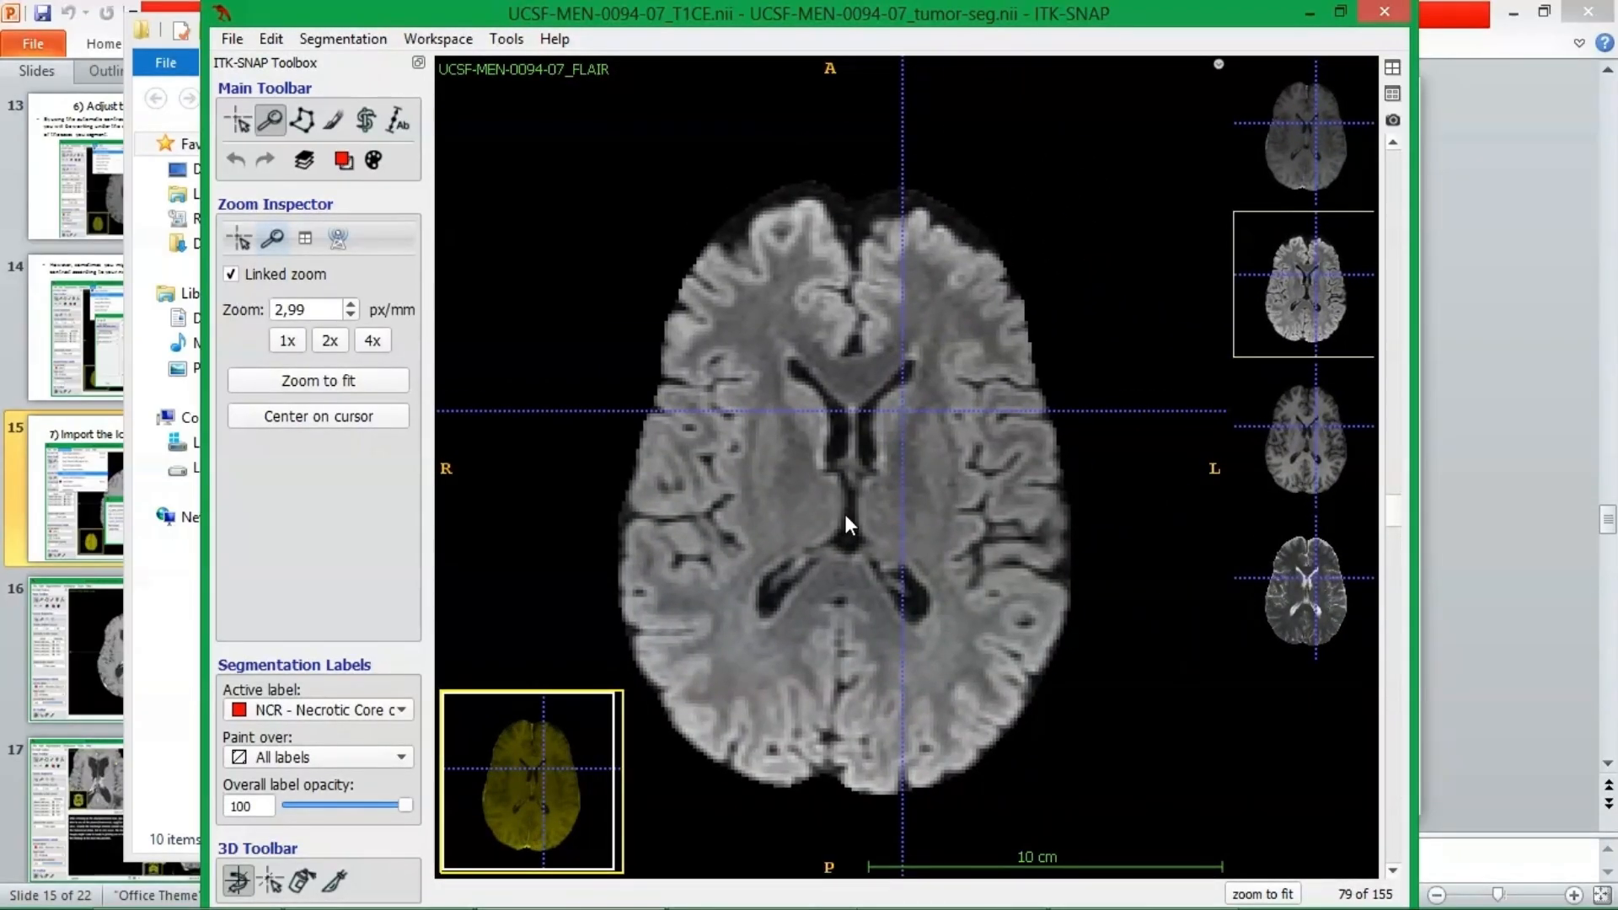
Pan the brain in the expanded axial FLAIR view and browse the slices down to 44 and back up to 80.
{"action": "mouse_move", "coordinate": [832, 523]}
{"action": "left_mouse_down"}
{"action": "mouse_move", "coordinate": [807, 491]}
{"action": "mouse_move", "coordinate": [826, 497]}
{"action": "left_mouse_up"}
{"action": "scroll", "coordinate": [826, 497], "scroll_direction": "up", "scroll_amount": 12}
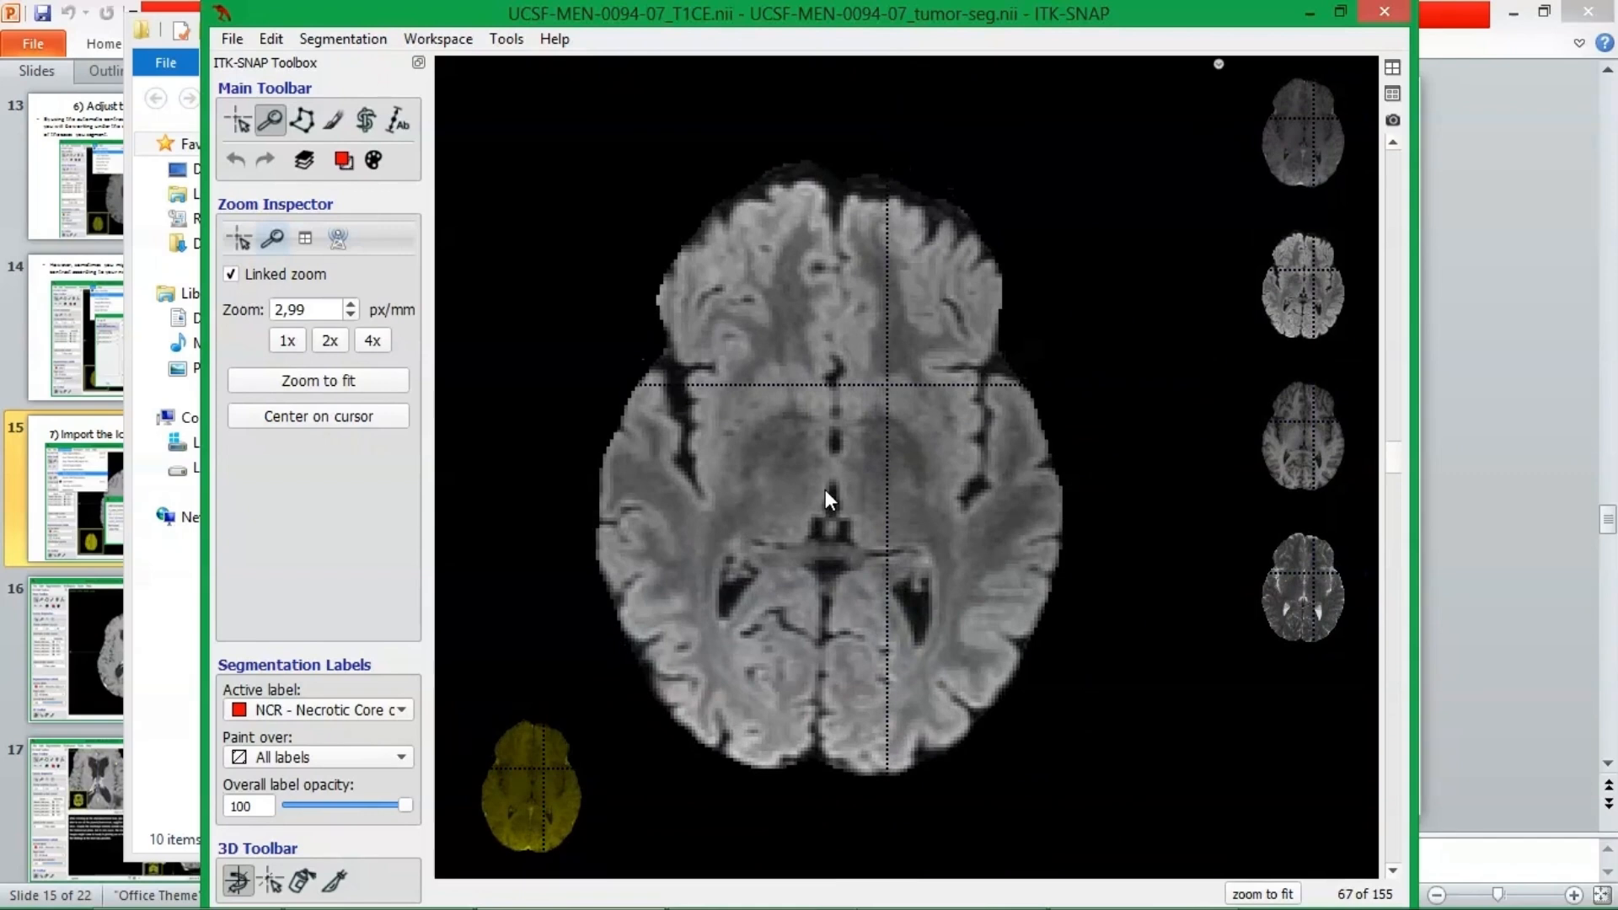
{"action": "scroll", "coordinate": [825, 495], "scroll_direction": "up", "scroll_amount": 17}
{"action": "scroll", "coordinate": [822, 487], "scroll_direction": "up", "scroll_amount": 11}
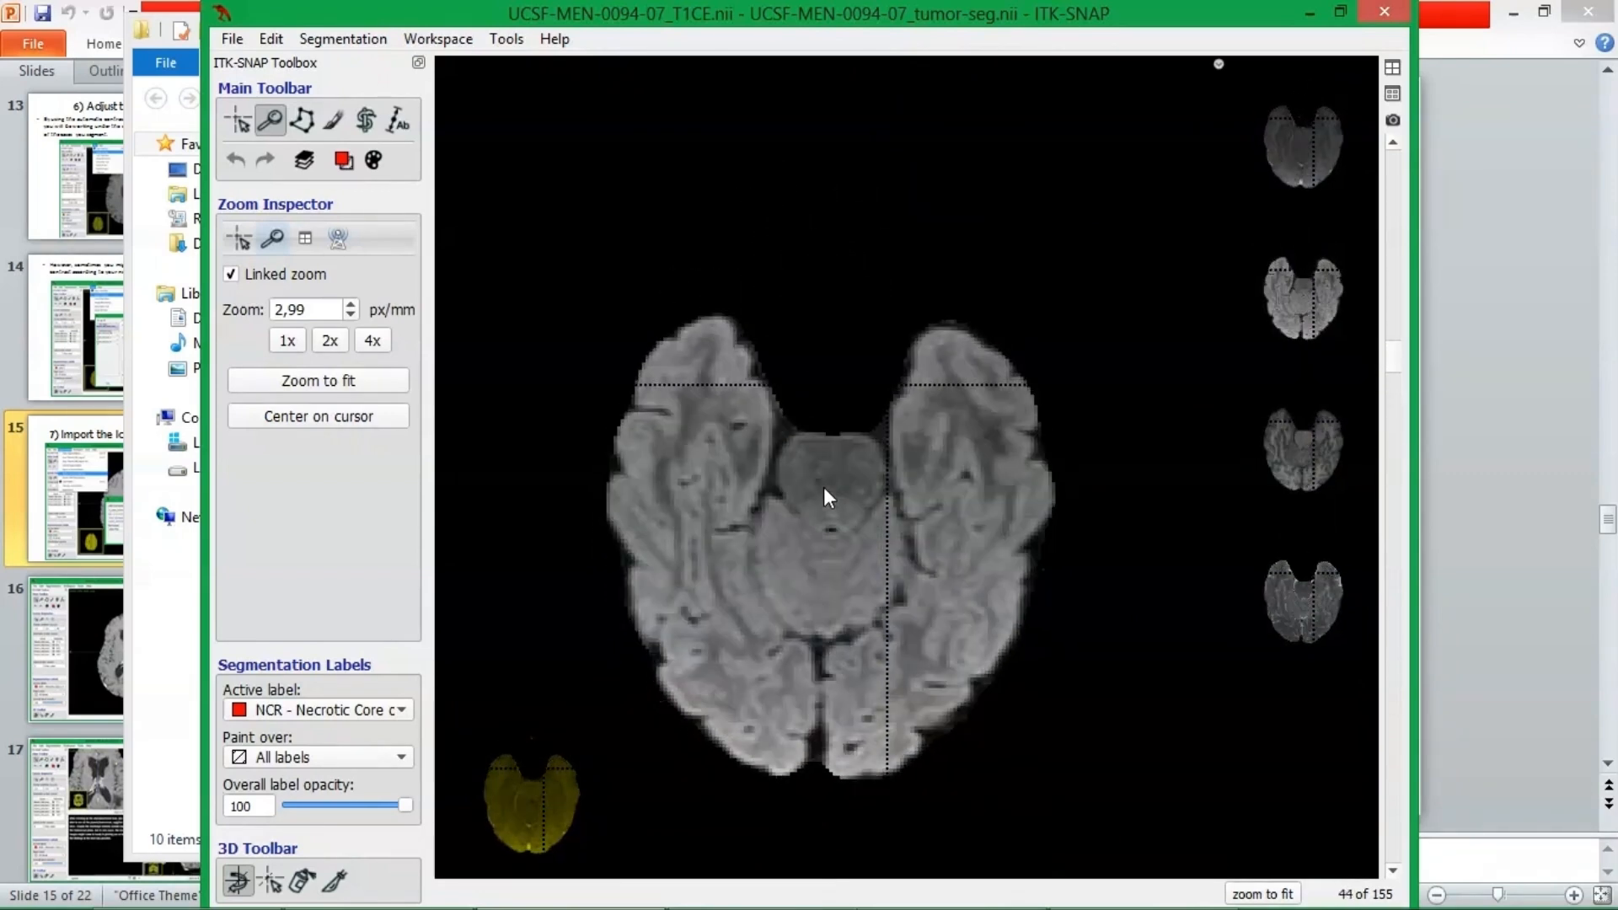
{"action": "scroll", "coordinate": [824, 489], "scroll_direction": "down", "scroll_amount": 20}
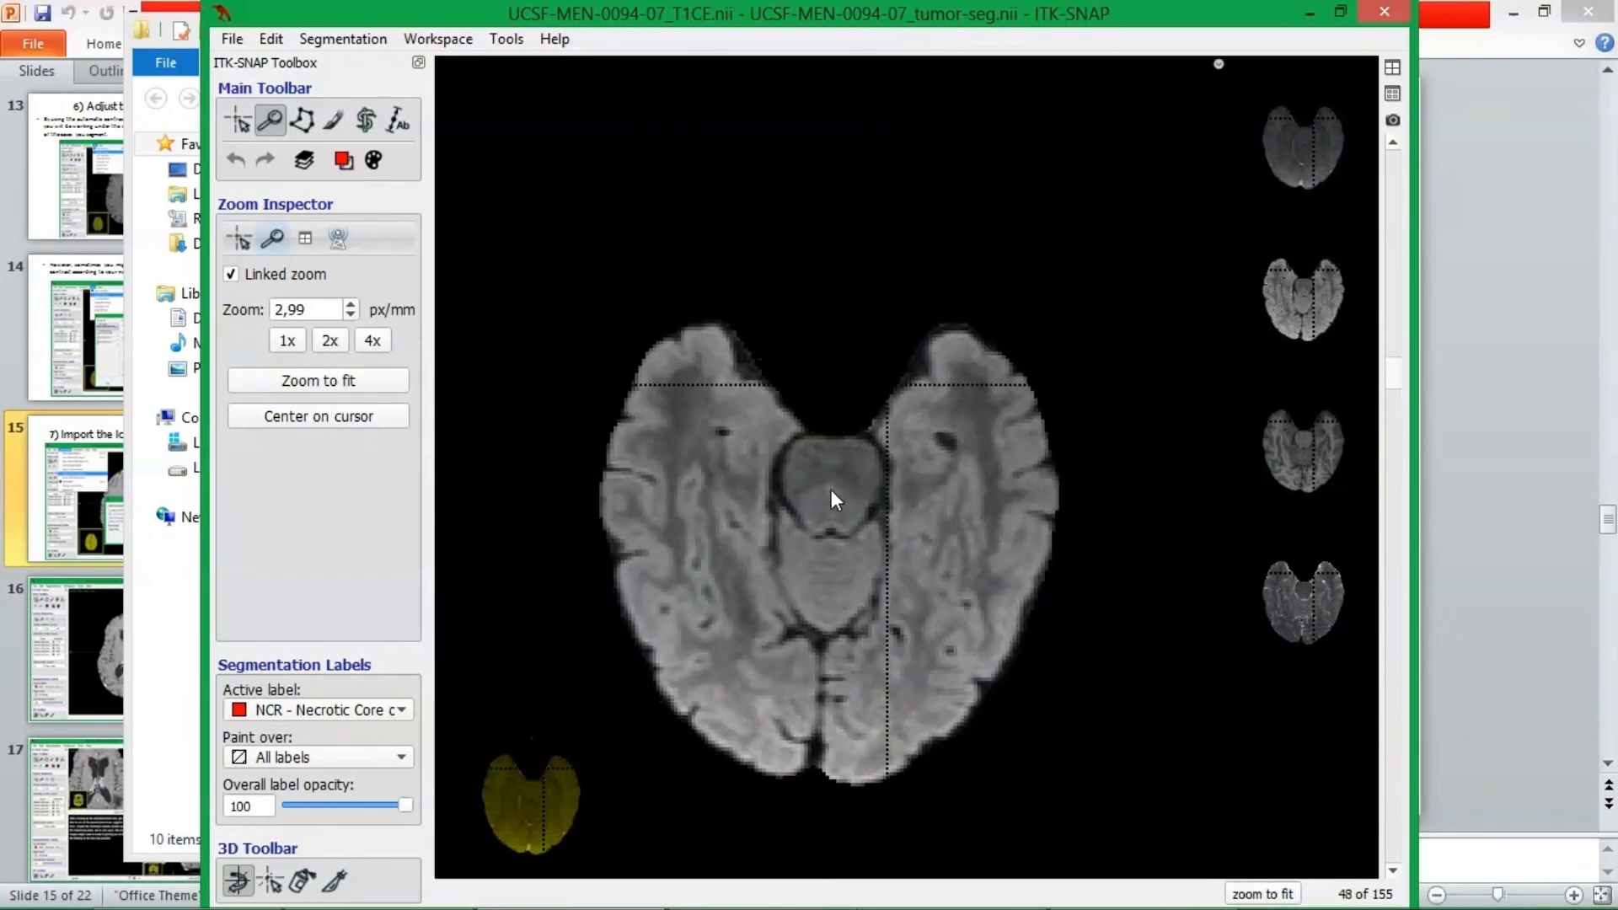
{"action": "scroll", "coordinate": [831, 483], "scroll_direction": "down", "scroll_amount": 20}
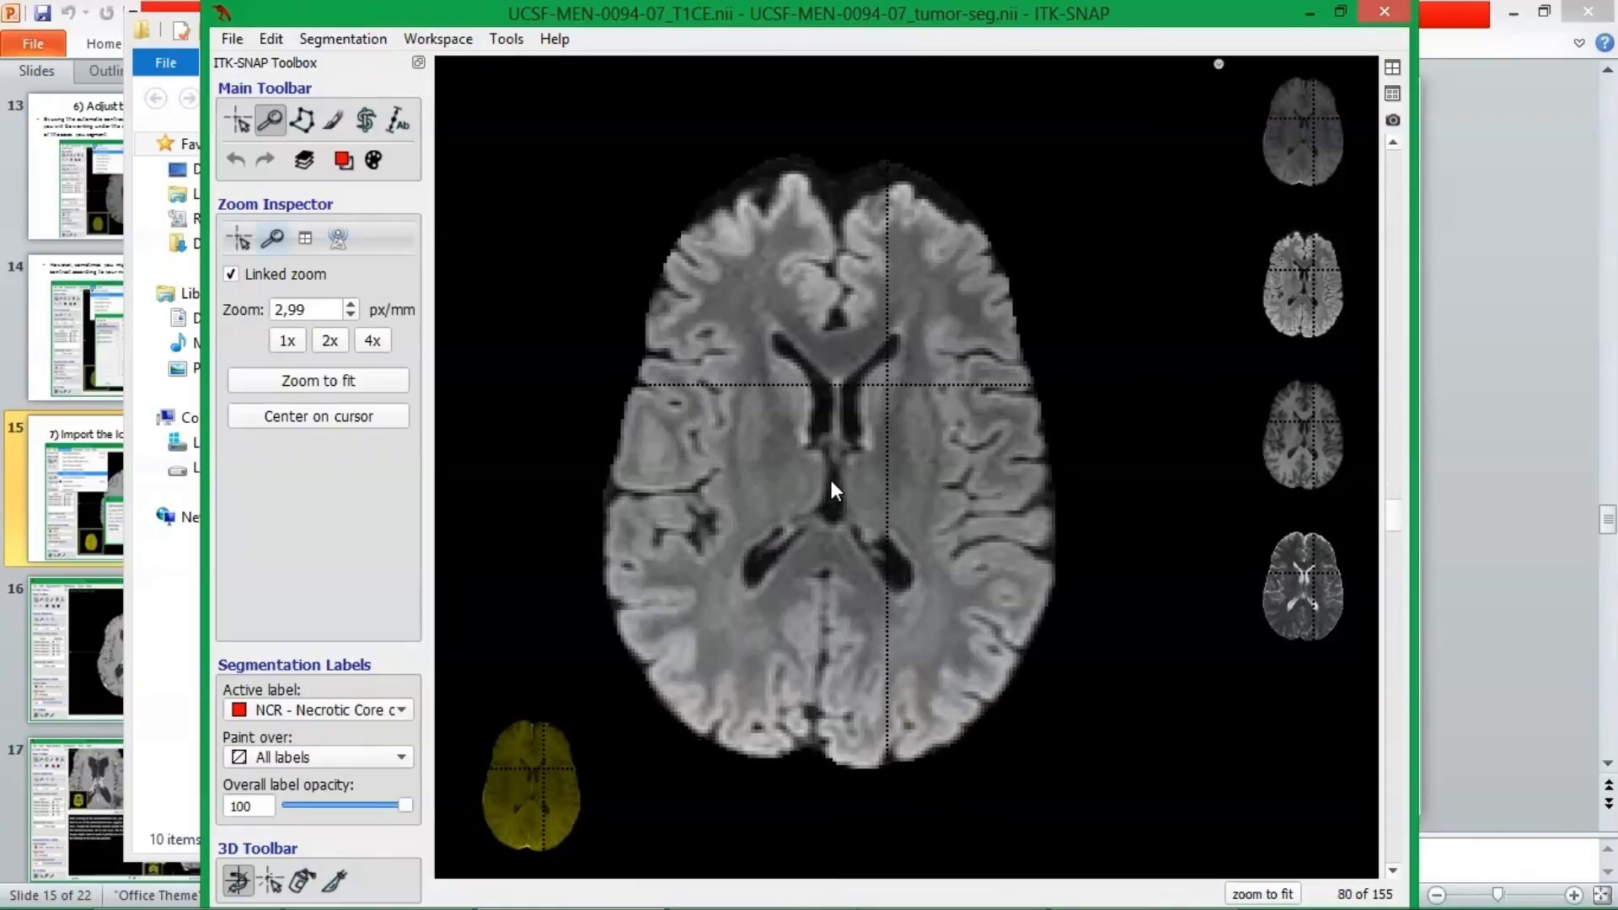
Place the crosshair at several points in both hemispheres on axial slice 100 without leaving the Zoom tool, and move to slice 101.
{"action": "middle_click", "coordinate": [840, 480]}
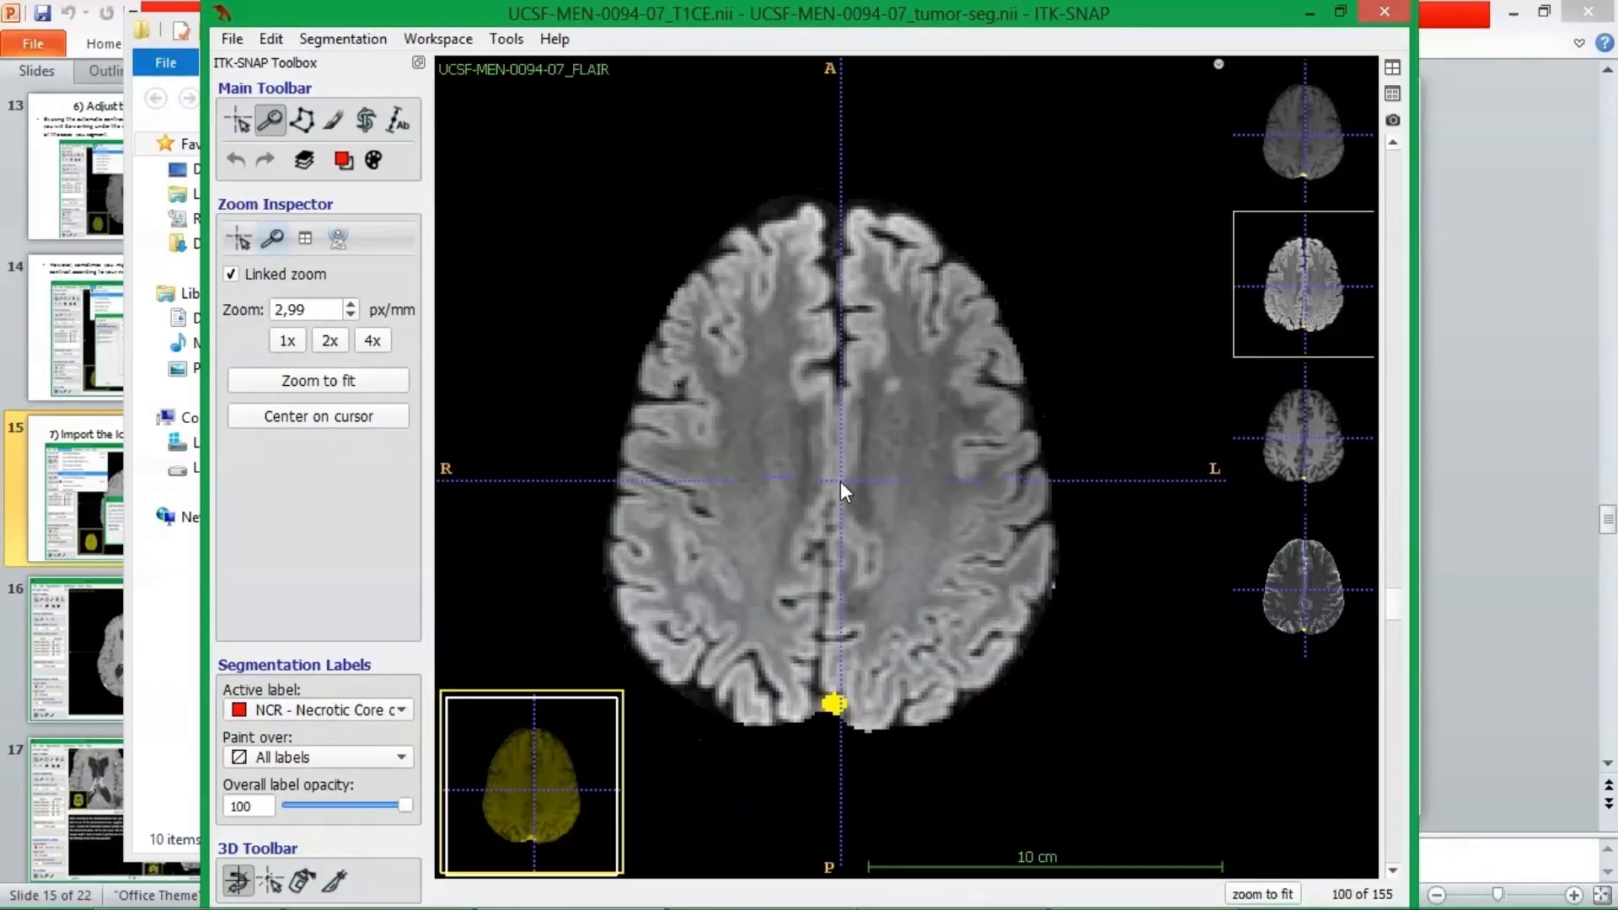
{"action": "middle_click", "coordinate": [765, 417]}
{"action": "scroll", "coordinate": [735, 484], "scroll_direction": "down", "scroll_amount": 1}
{"action": "middle_click", "coordinate": [731, 491]}
{"action": "scroll", "coordinate": [989, 502], "scroll_direction": "up", "scroll_amount": 1}
{"action": "middle_click", "coordinate": [989, 502]}
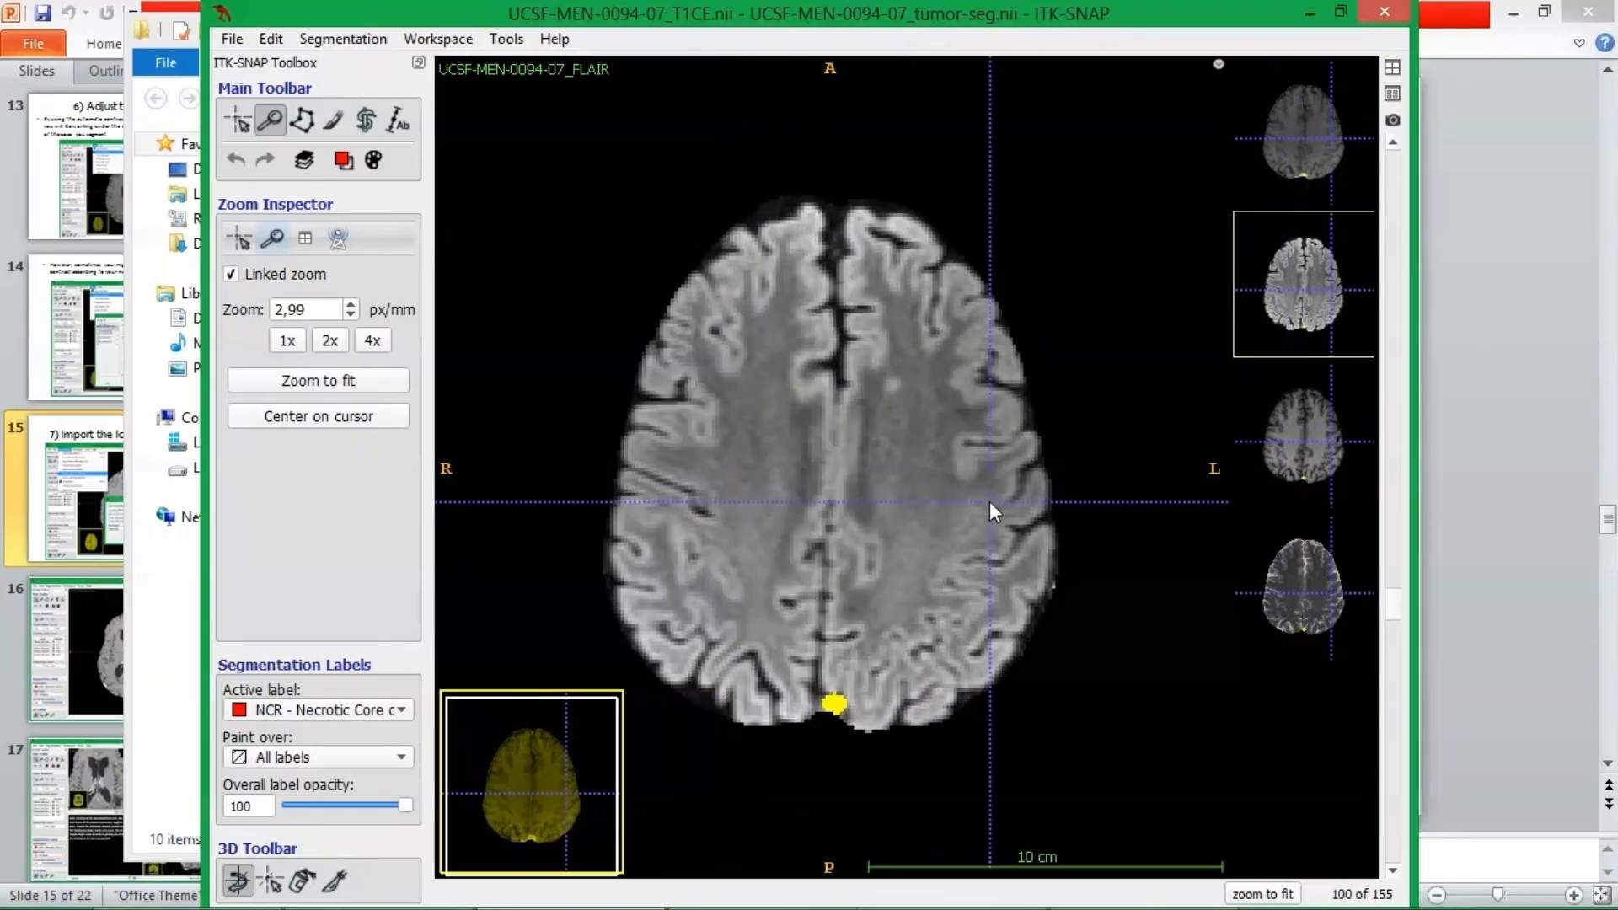
{"action": "middle_click", "coordinate": [925, 392]}
{"action": "middle_click", "coordinate": [901, 496]}
{"action": "middle_click", "coordinate": [782, 477]}
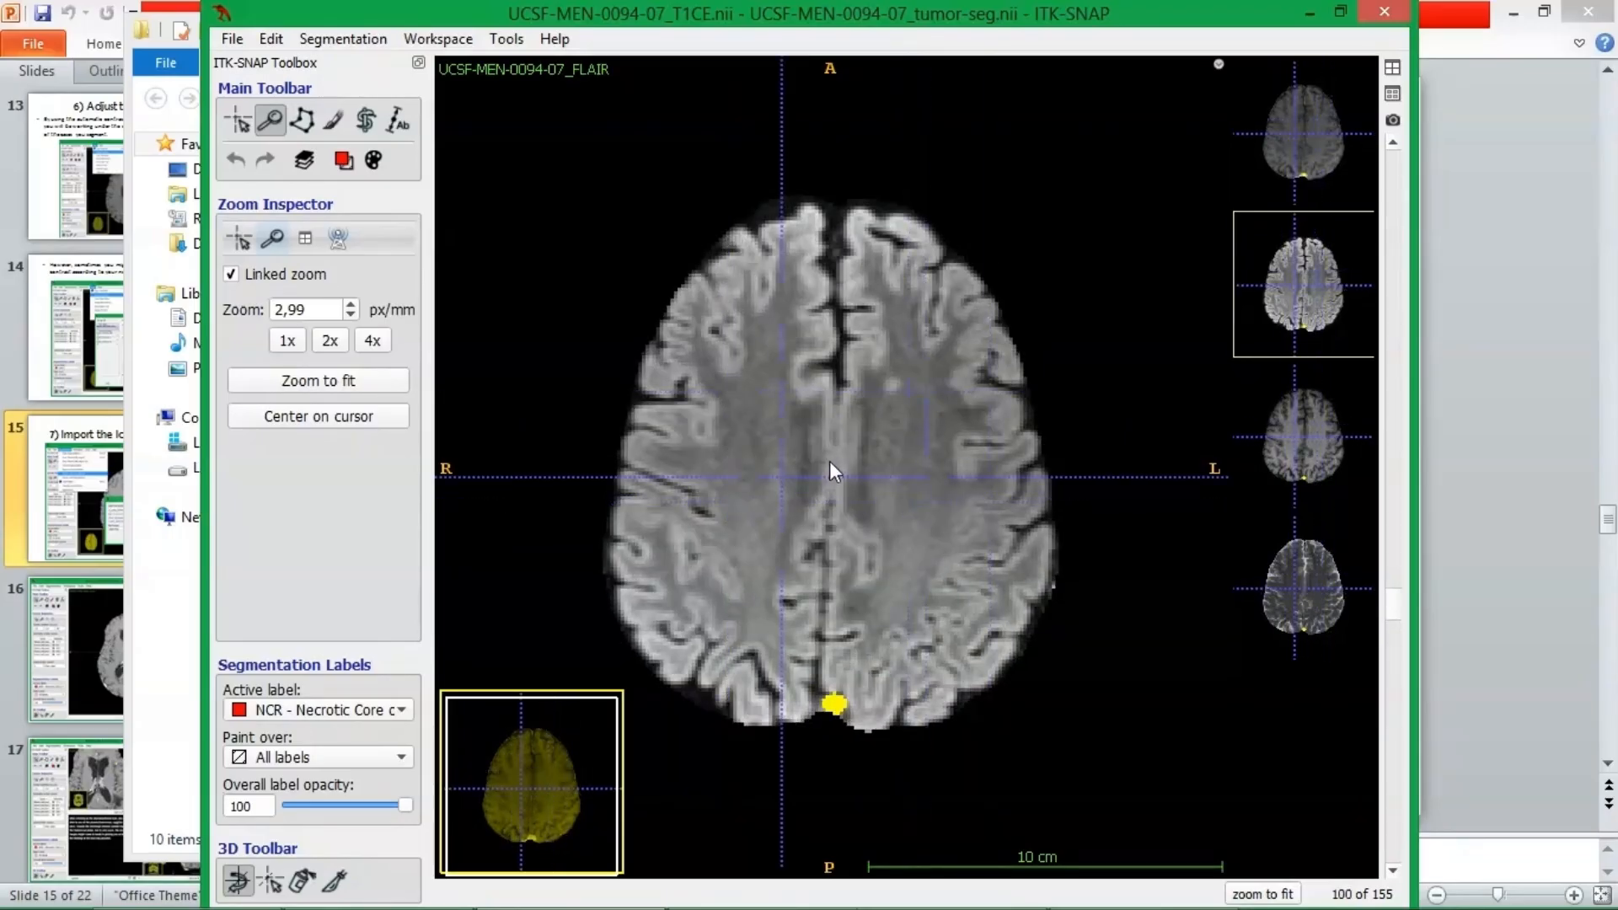
{"action": "scroll", "coordinate": [830, 460], "scroll_direction": "down", "scroll_amount": 1}
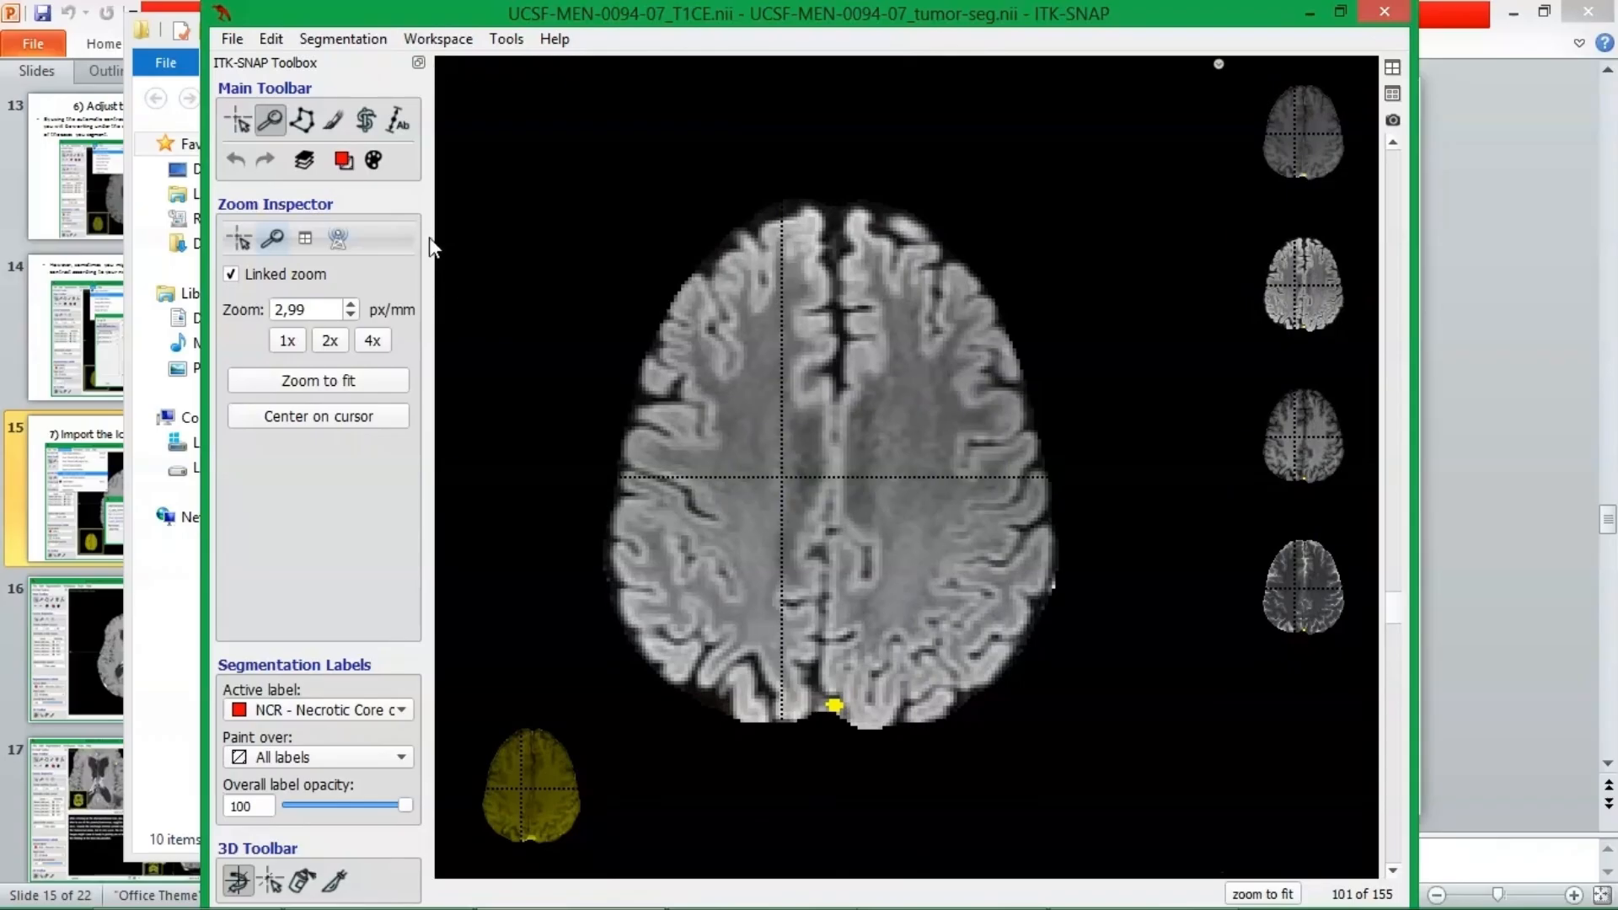
Activate the Paintbrush with a round brush style and a brush size of 1.
{"action": "left_click", "coordinate": [335, 124]}
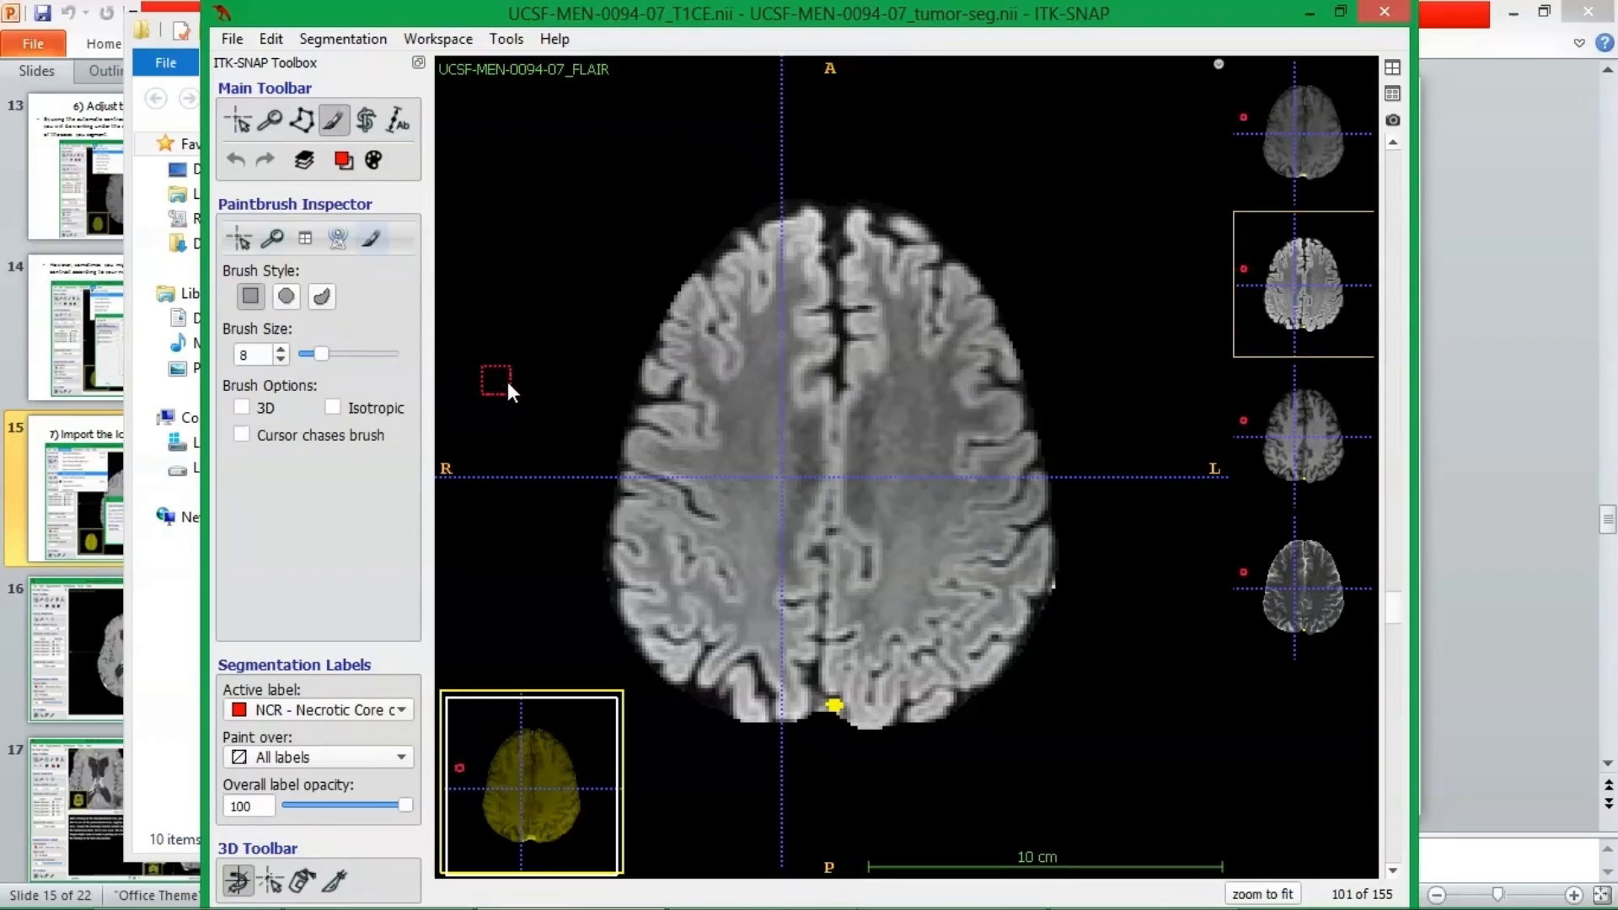
{"action": "left_click_drag", "start_coordinate": [326, 354], "coordinate": [306, 357]}
{"action": "left_click", "coordinate": [287, 296]}
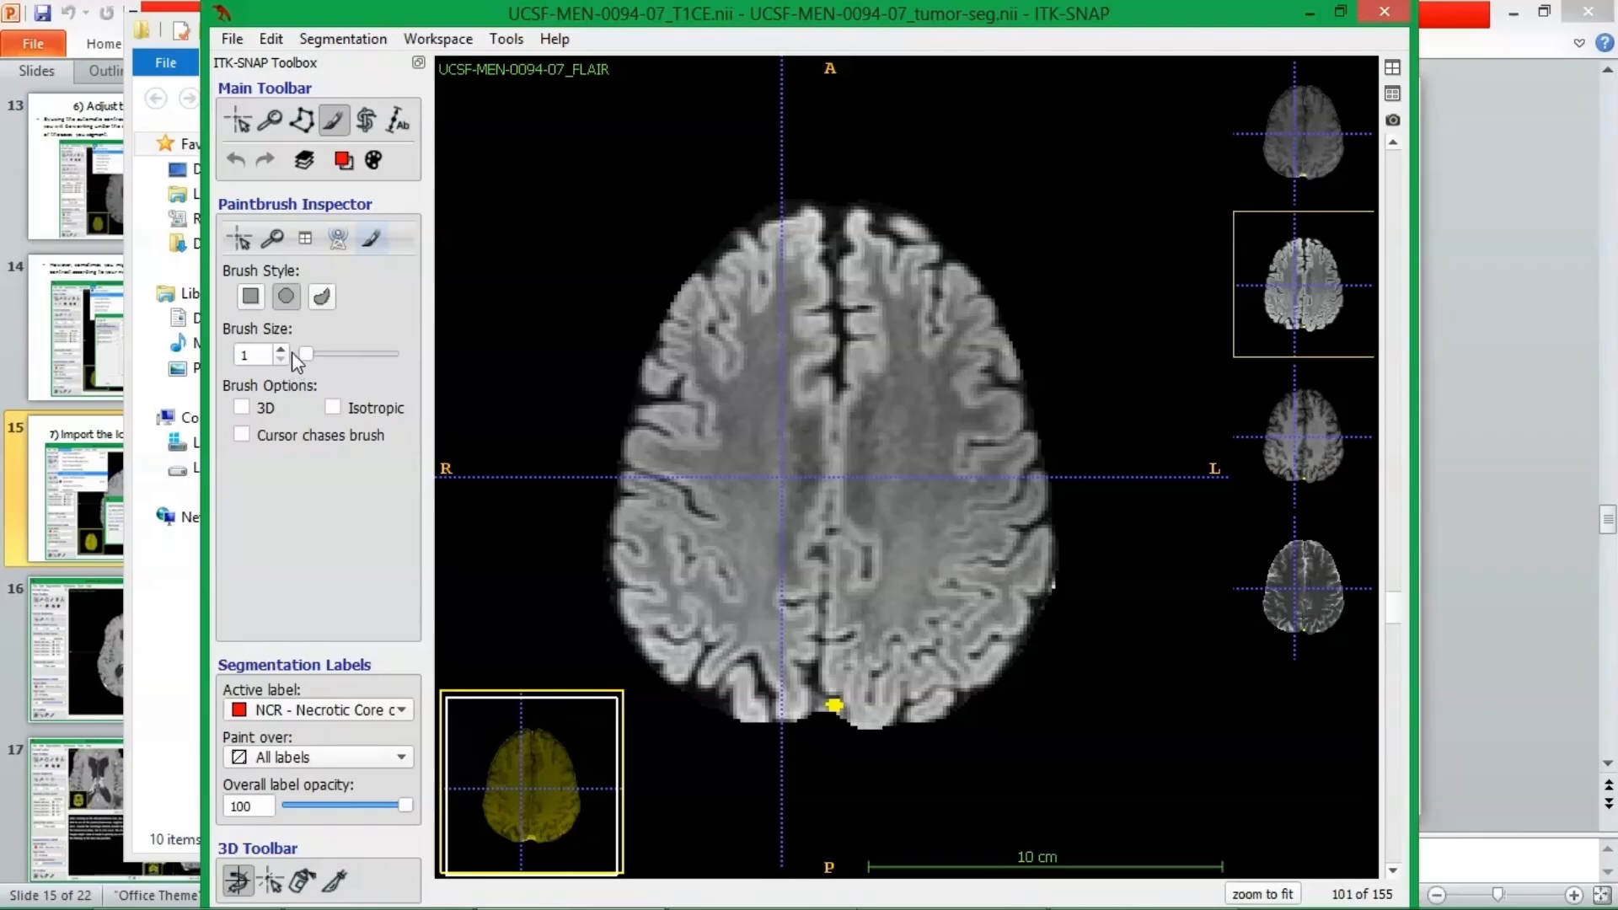
{"action": "left_click_drag", "start_coordinate": [306, 354], "coordinate": [313, 353]}
{"action": "left_click_drag", "start_coordinate": [313, 354], "coordinate": [302, 356]}
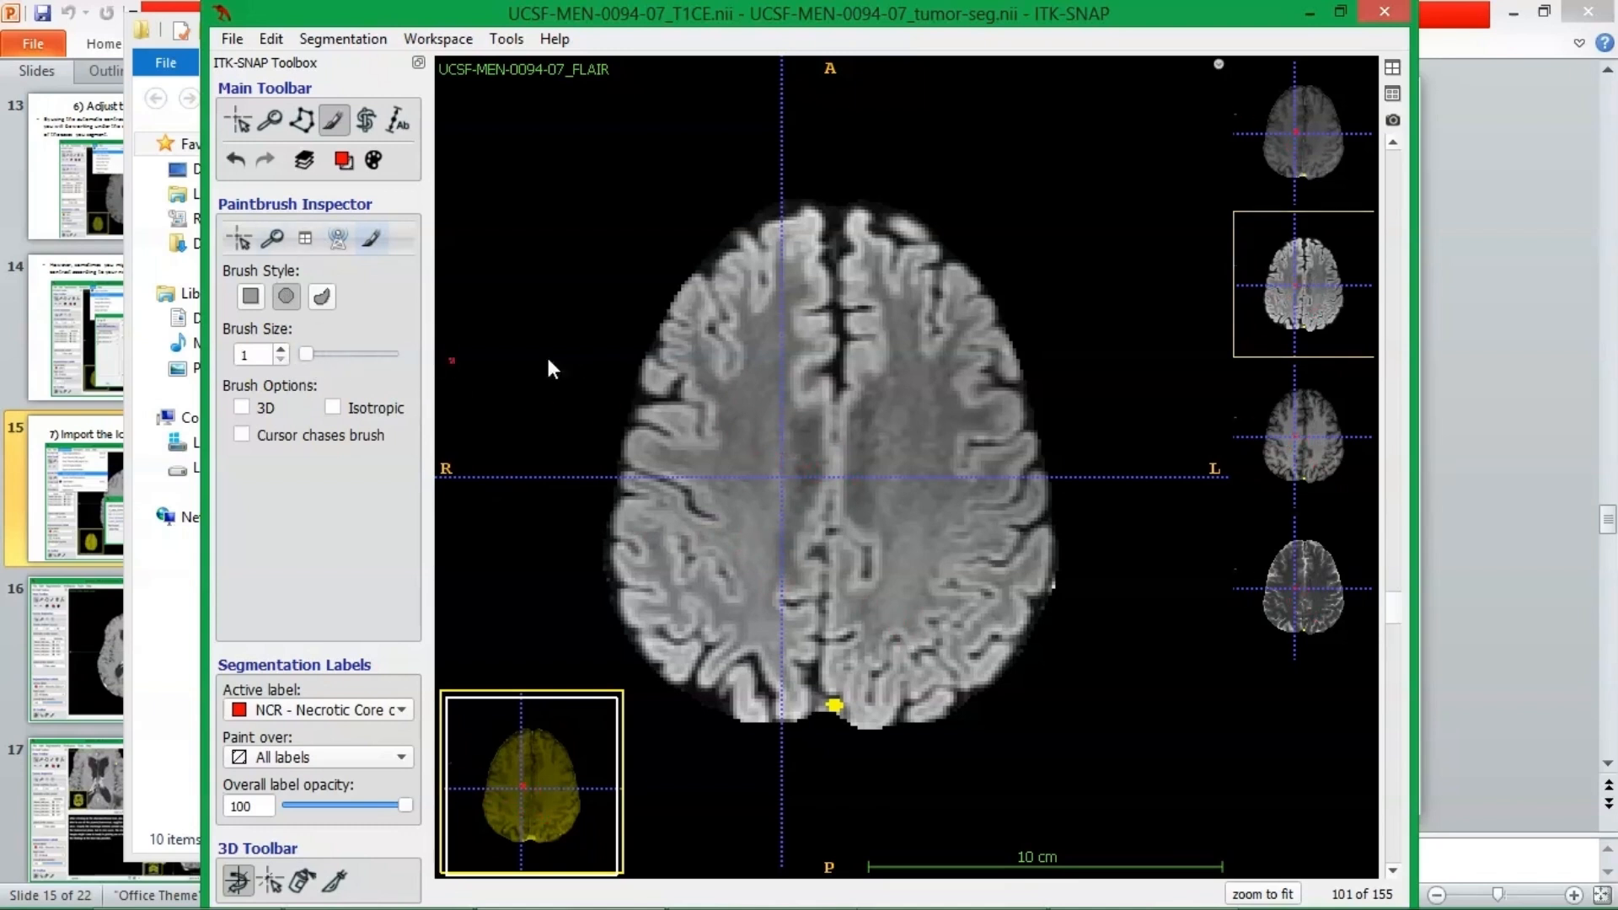
{"action": "left_click", "coordinate": [271, 120]}
{"action": "left_click", "coordinate": [335, 128]}
{"action": "left_click", "coordinate": [270, 128]}
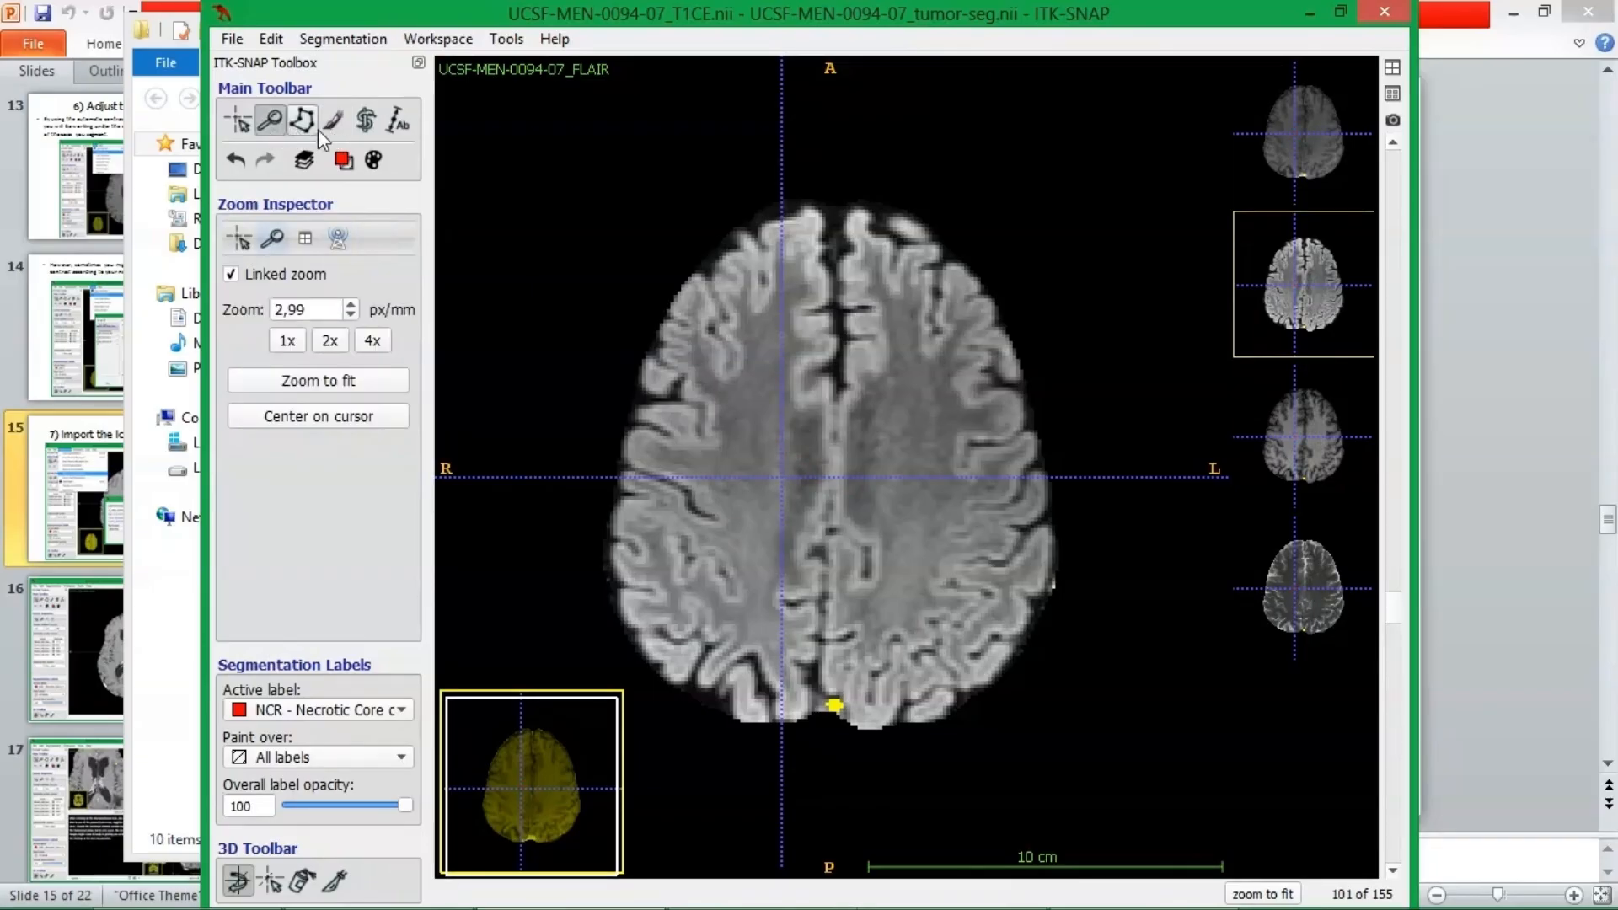
{"action": "left_click", "coordinate": [332, 129]}
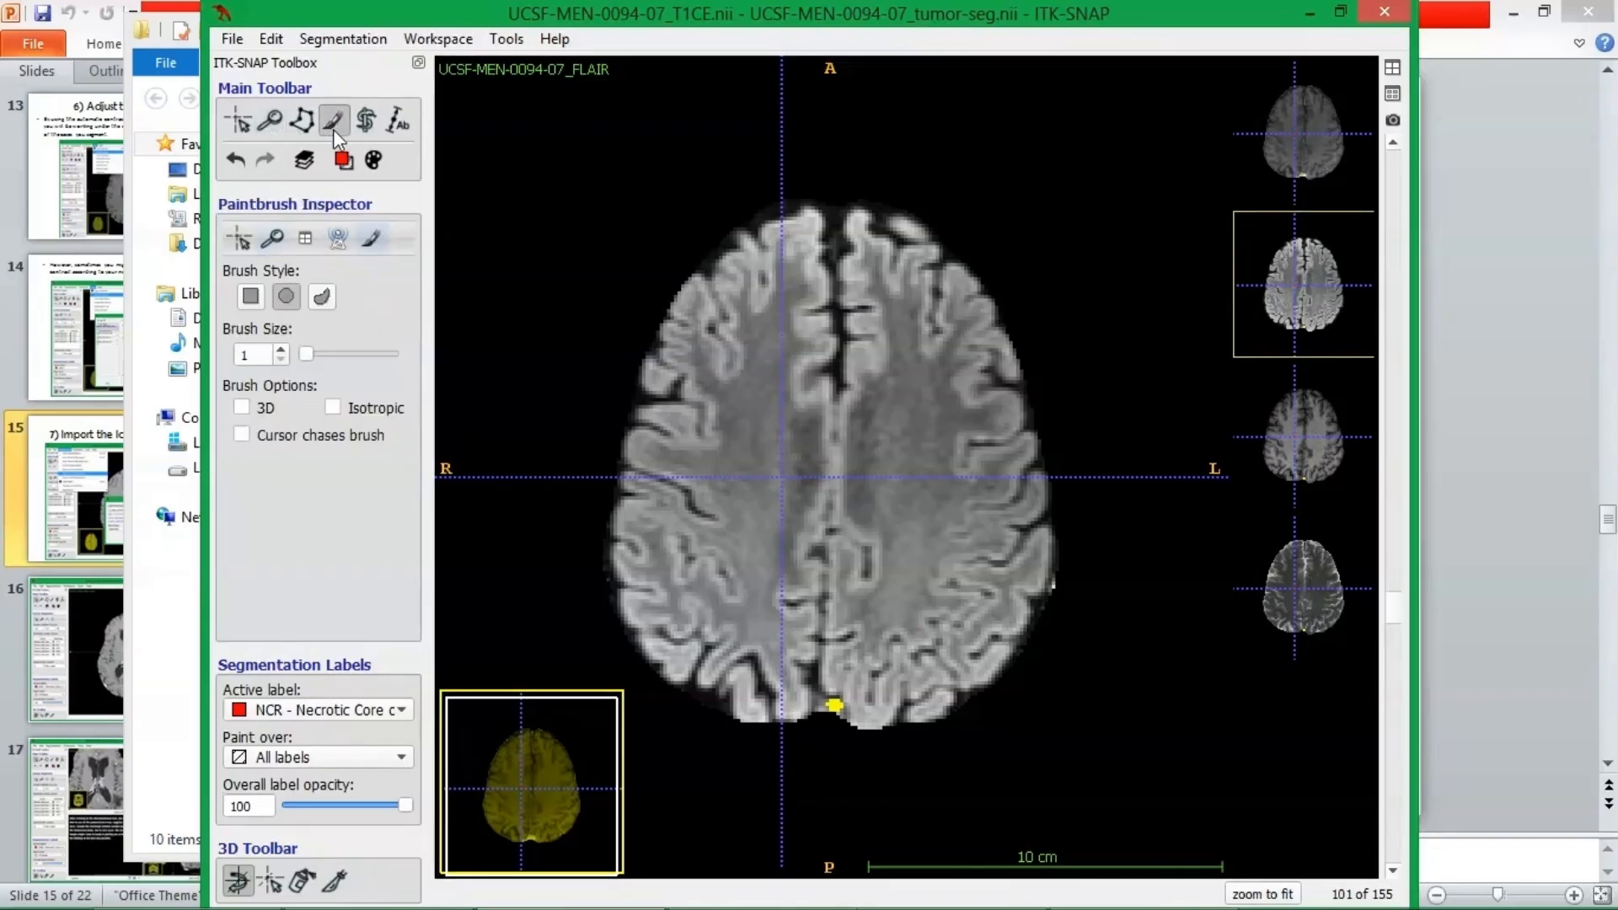
Zoom the axial view to 4.80 px/mm and pan to the yellow tumor label at the back of the brain.
{"action": "left_click", "coordinate": [271, 122]}
{"action": "left_click_drag", "start_coordinate": [832, 547], "coordinate": [837, 467]}
{"action": "right_click_drag", "start_coordinate": [878, 724], "coordinate": [861, 473]}
{"action": "left_click_drag", "start_coordinate": [861, 472], "coordinate": [967, 499]}
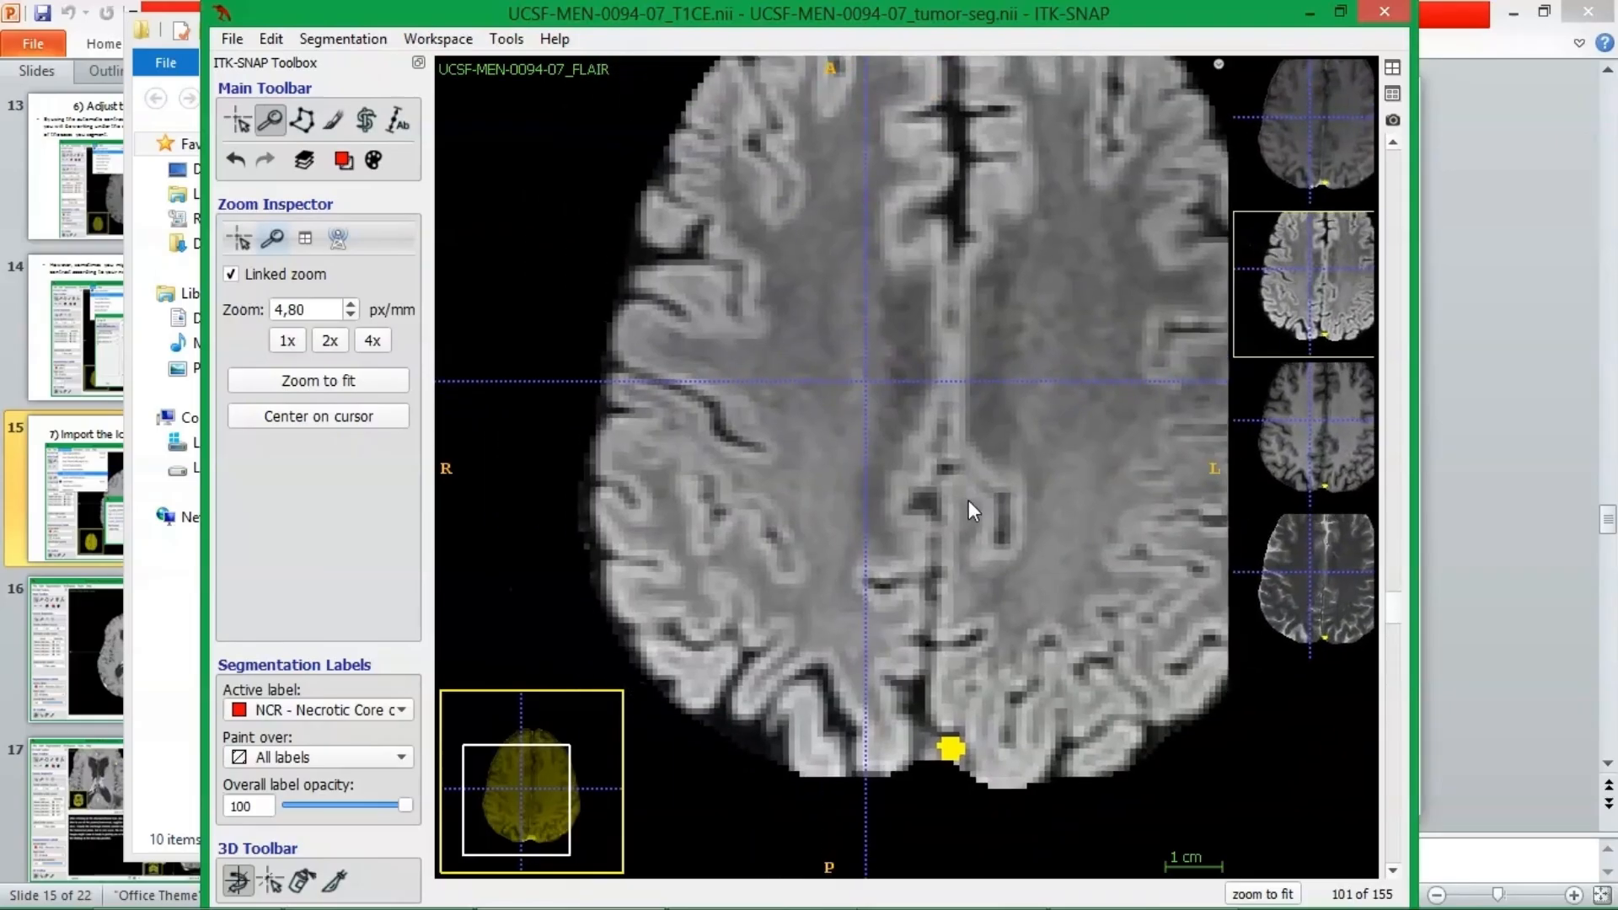
{"action": "mouse_move", "coordinate": [937, 492]}
{"action": "right_mouse_down"}
{"action": "mouse_move", "coordinate": [916, 450]}
{"action": "mouse_move", "coordinate": [937, 483]}
{"action": "right_mouse_up"}
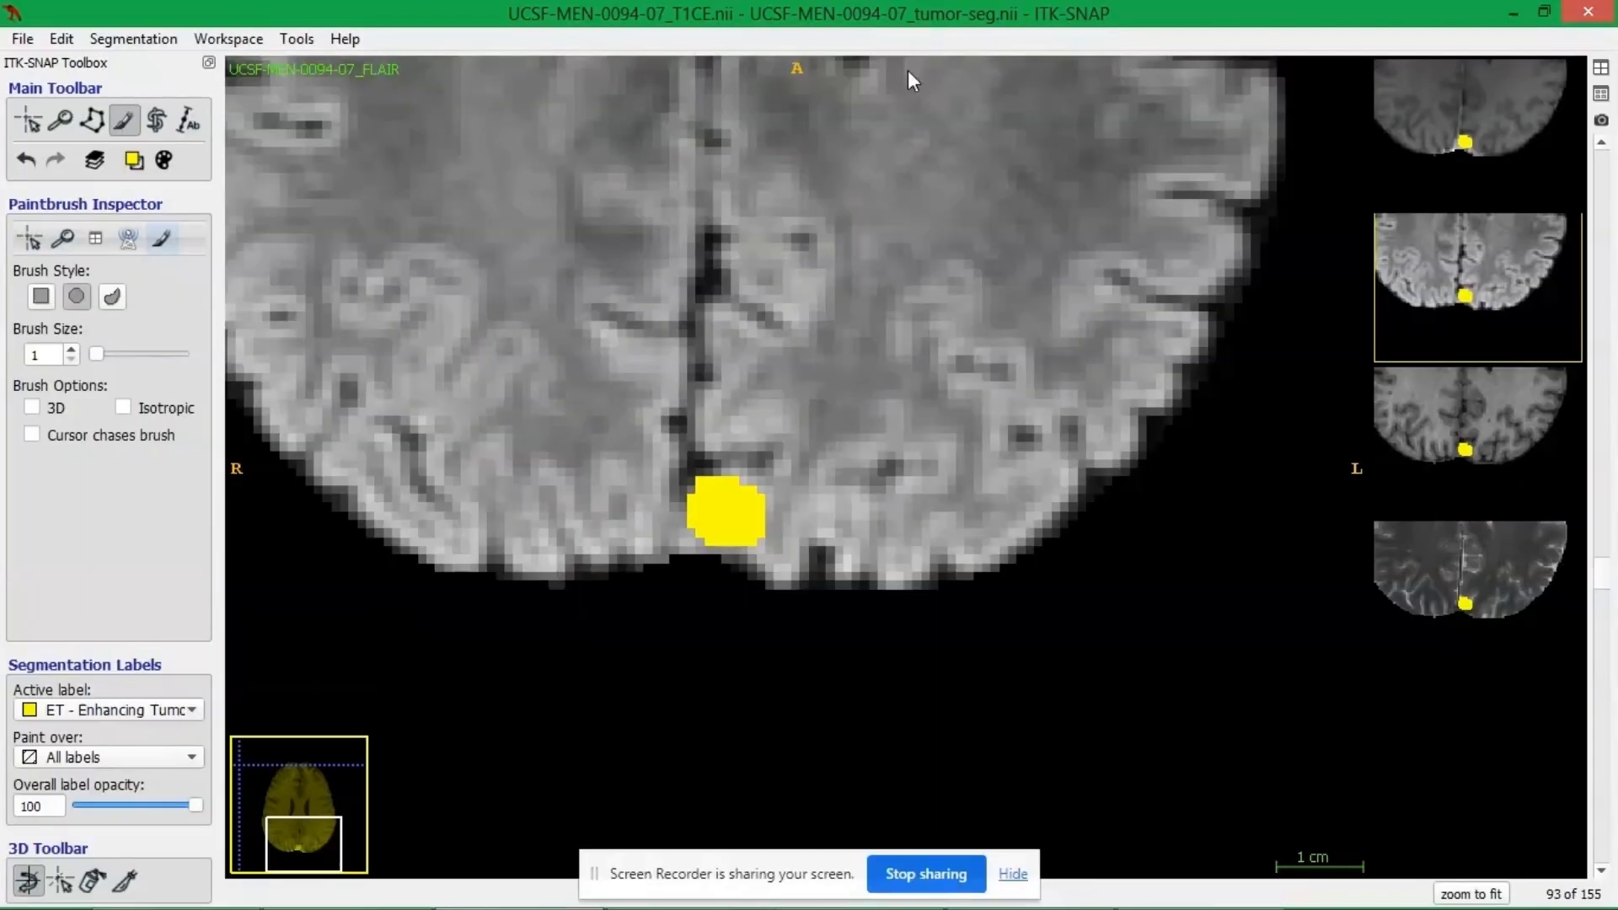
Set the active label to ET - Enhancing Tumor, paint a small test patch on axial slice 93 and inspect the paint-over choices.
{"action": "left_click", "coordinate": [144, 713]}
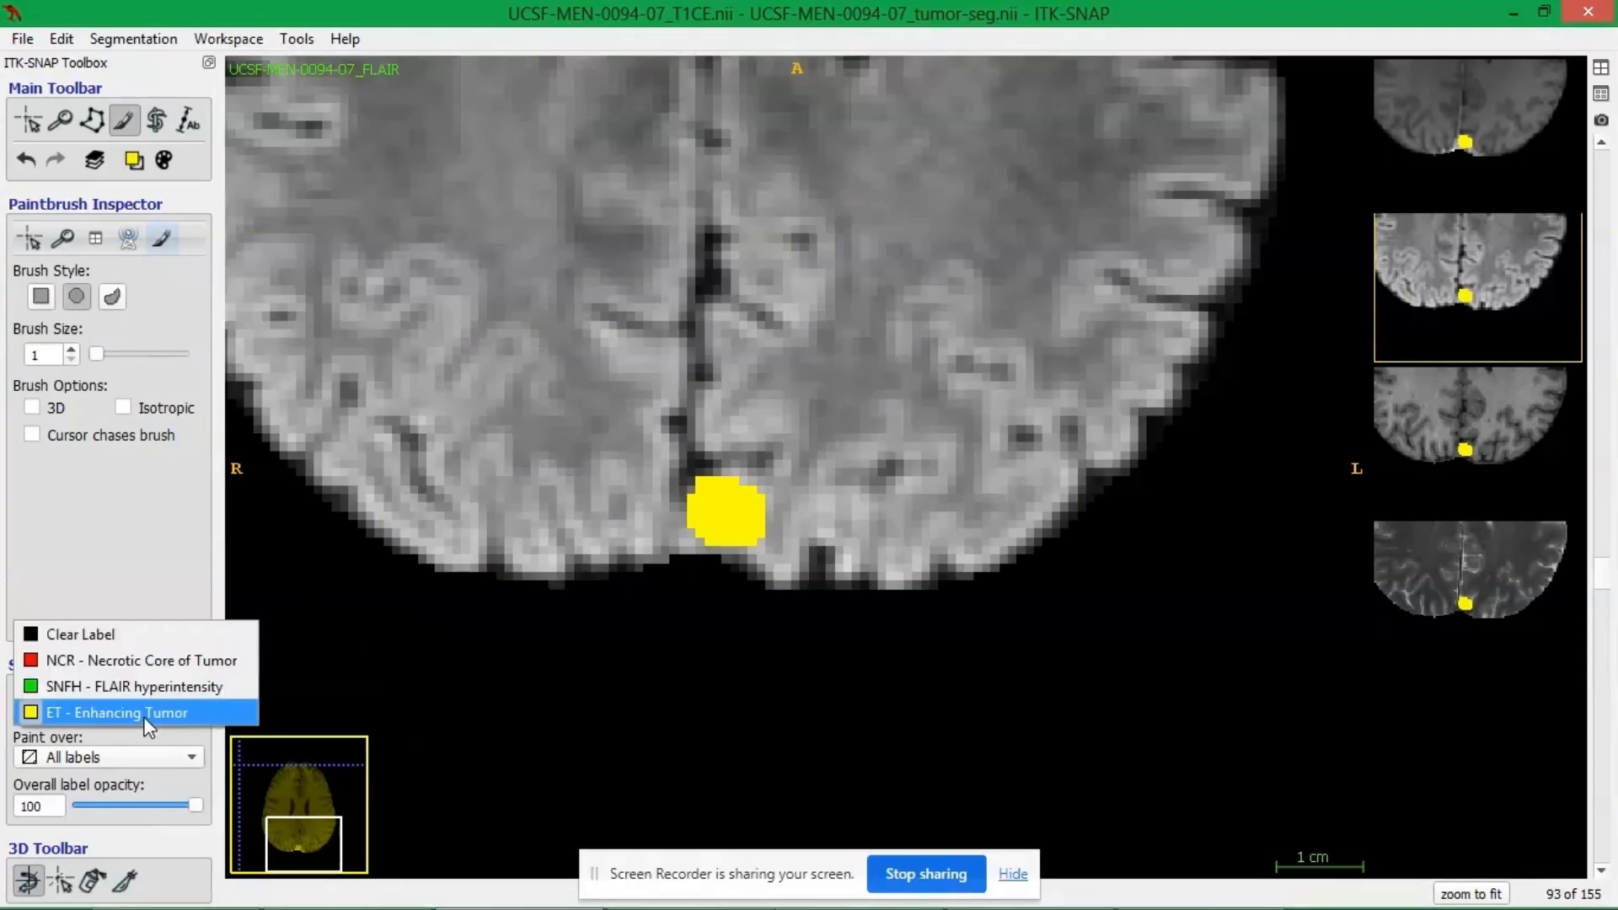
{"action": "left_click", "coordinate": [122, 717]}
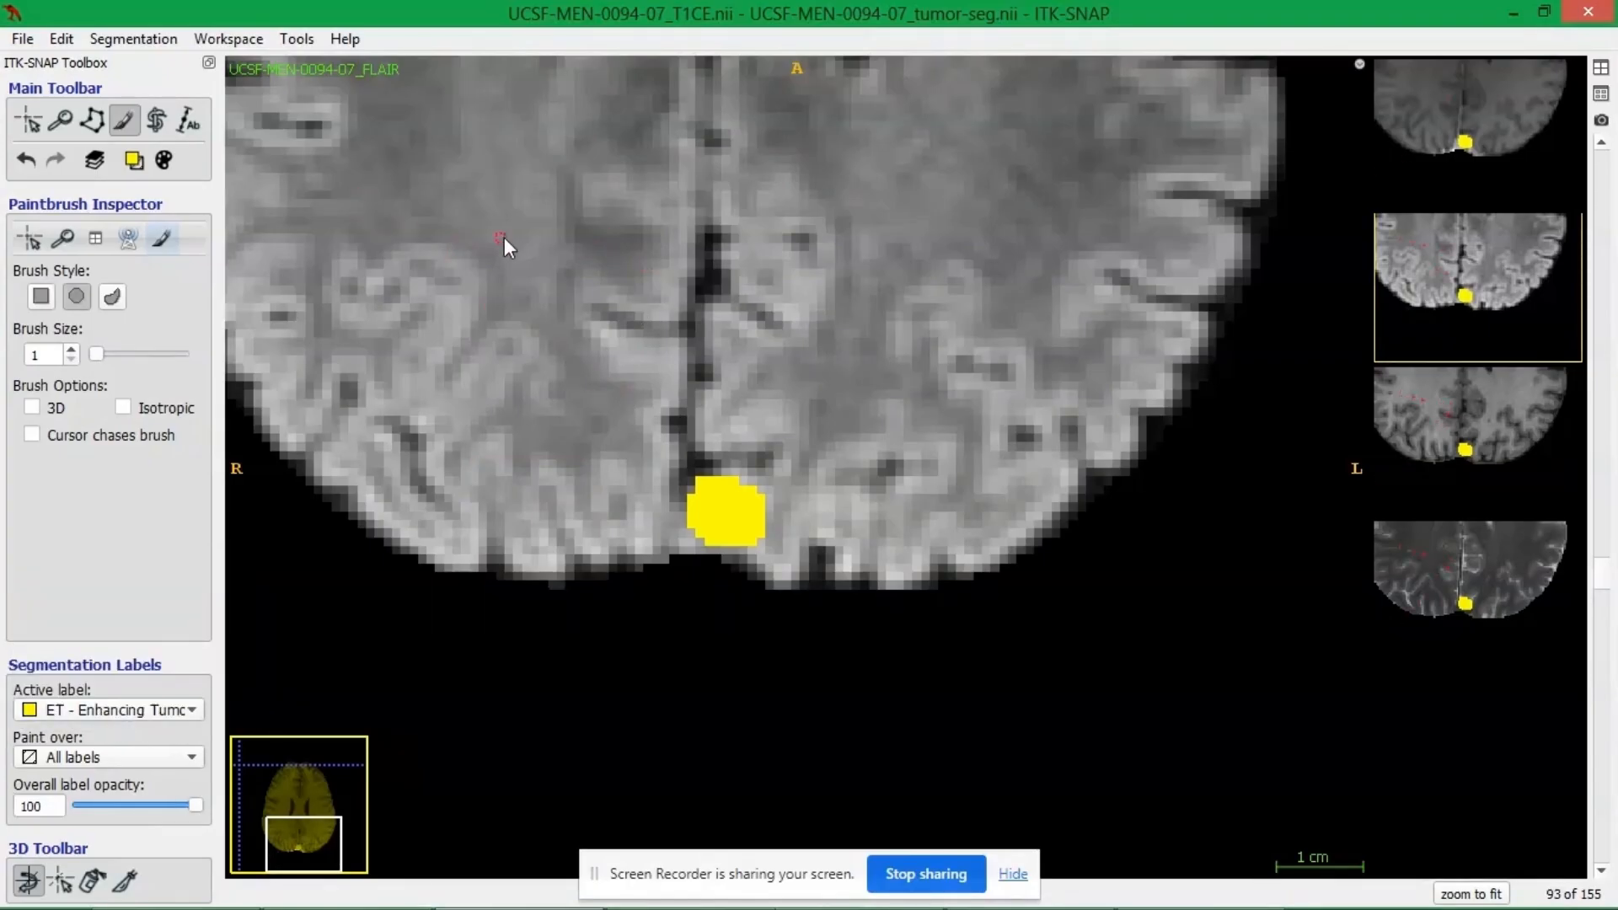
{"action": "mouse_move", "coordinate": [504, 238]}
{"action": "left_mouse_down"}
{"action": "mouse_move", "coordinate": [526, 258]}
{"action": "mouse_move", "coordinate": [477, 214]}
{"action": "left_mouse_up"}
{"action": "left_click", "coordinate": [94, 754]}
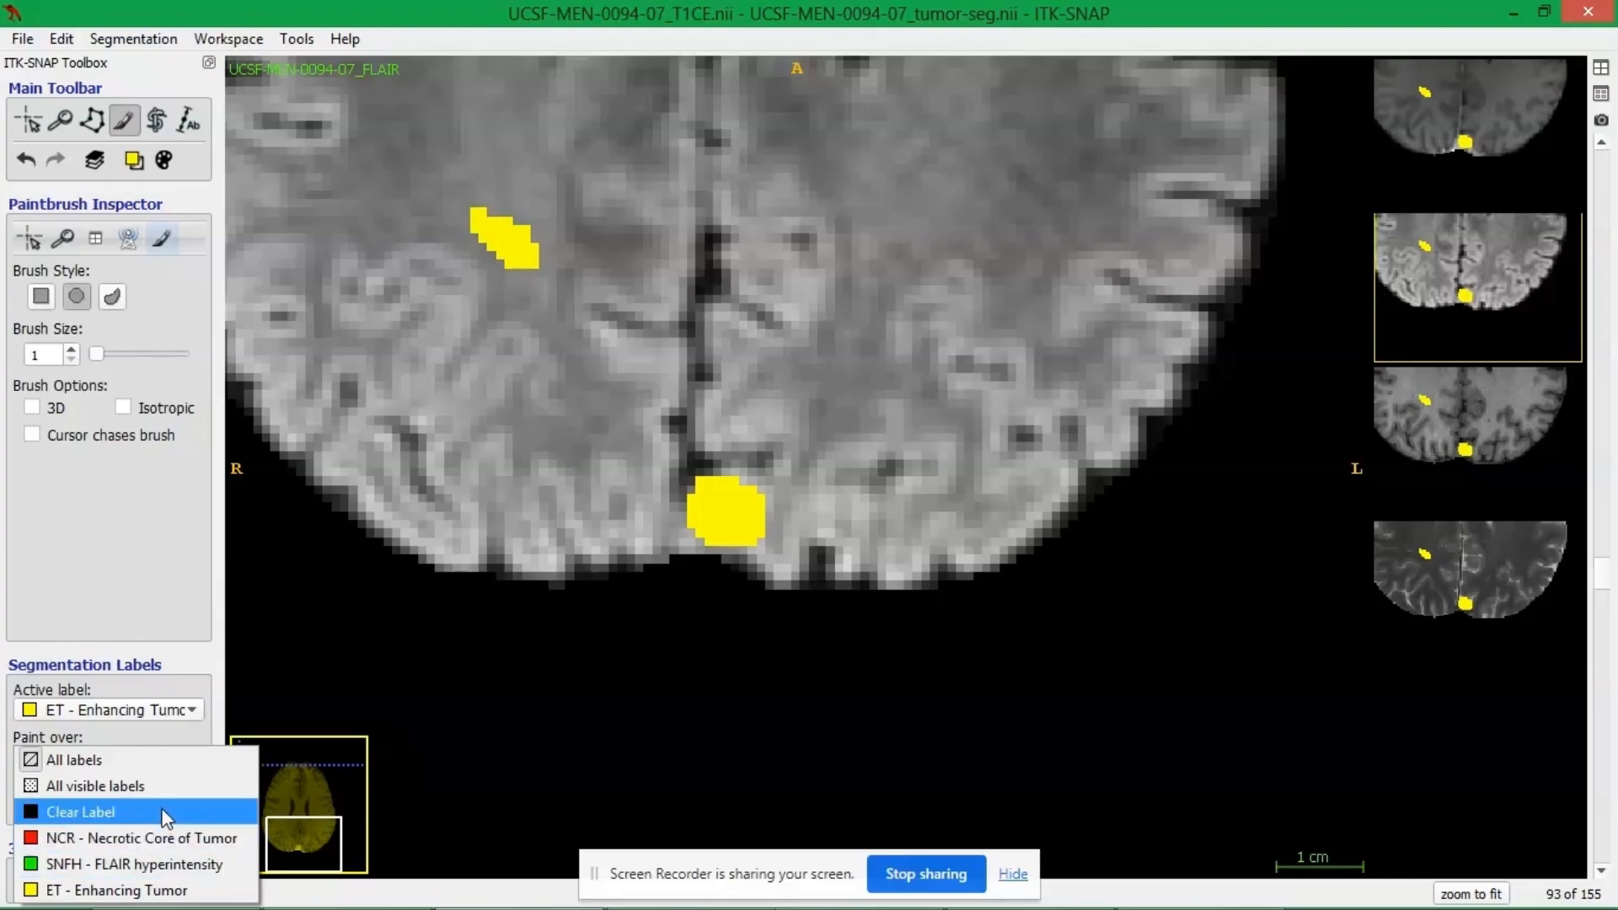
{"action": "left_click", "coordinate": [382, 610]}
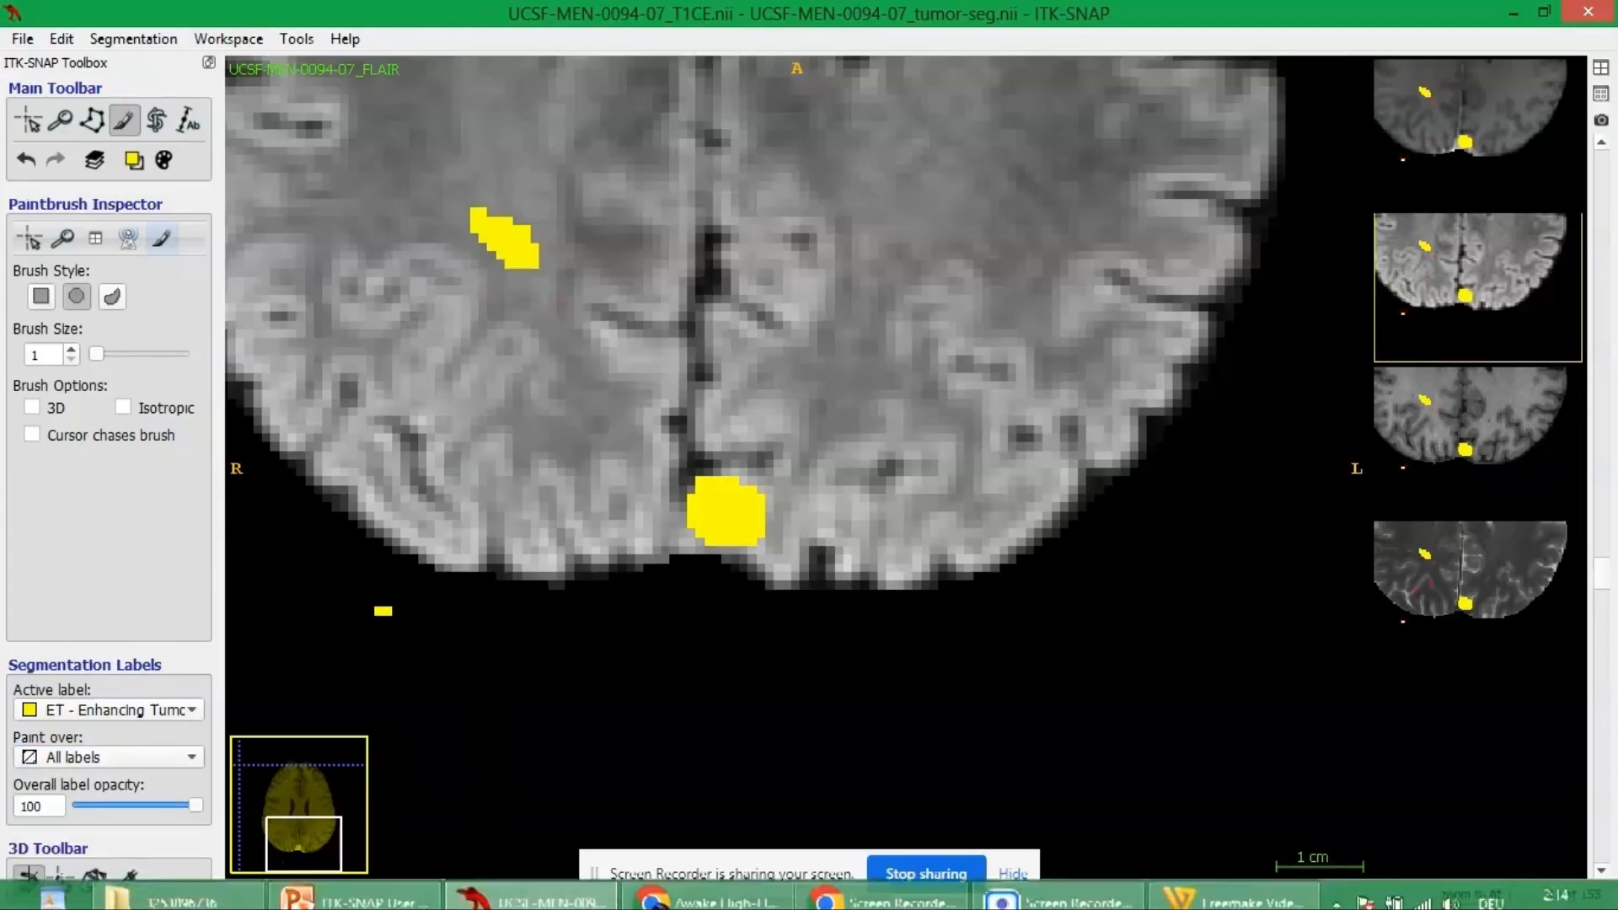
Close all images of the case, discarding the unsaved segmentation changes.
{"action": "left_click", "coordinate": [23, 39]}
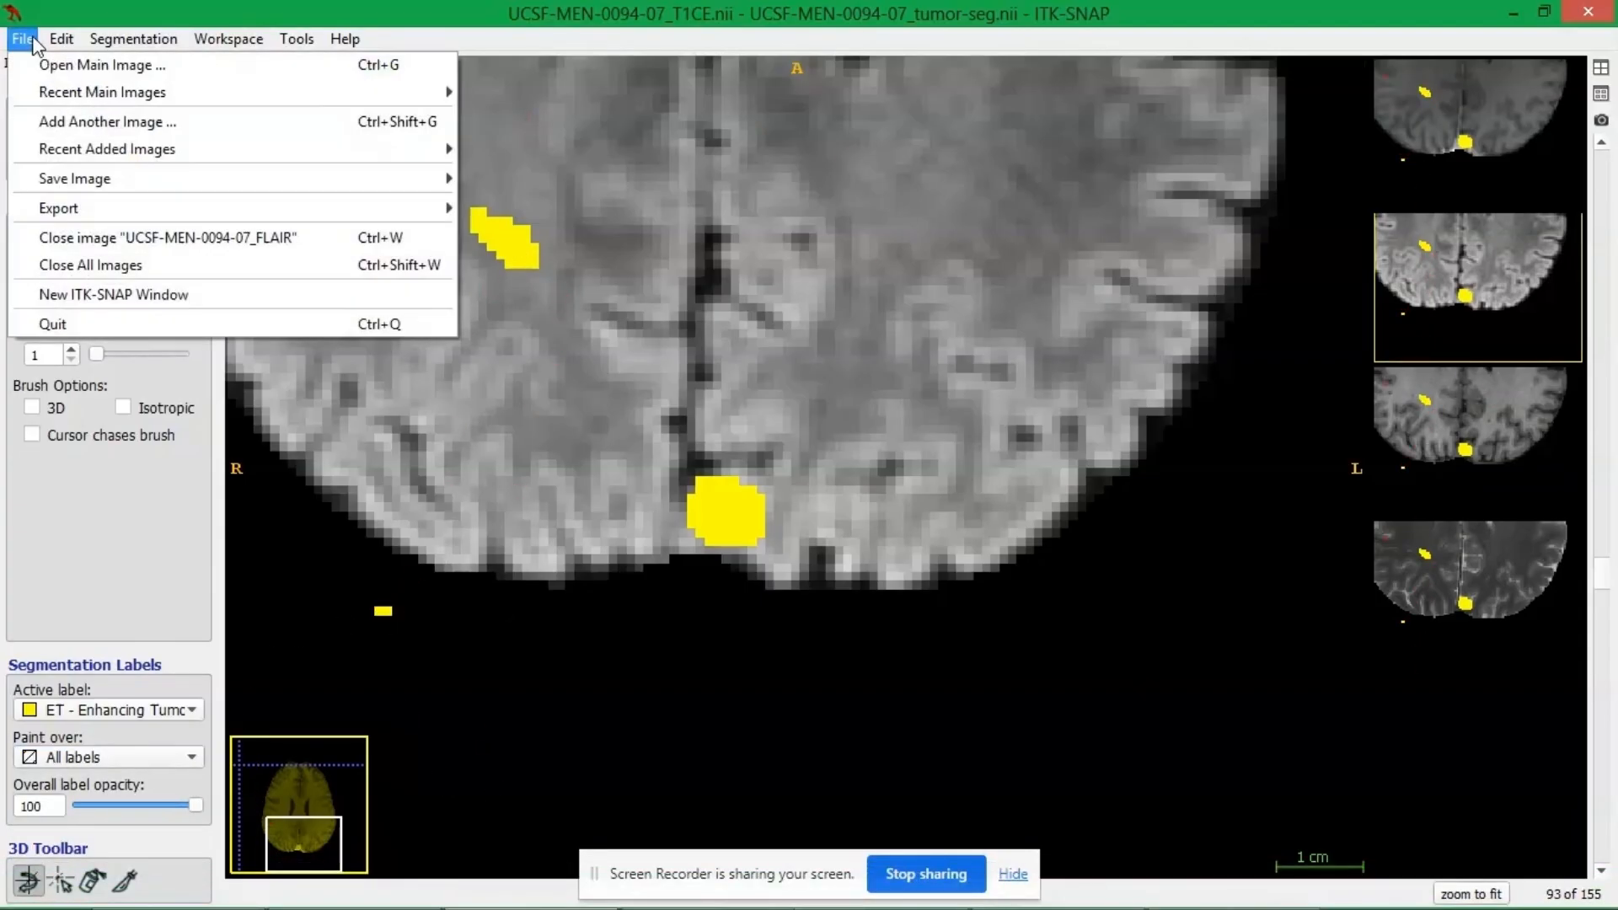
{"action": "left_click", "coordinate": [81, 266]}
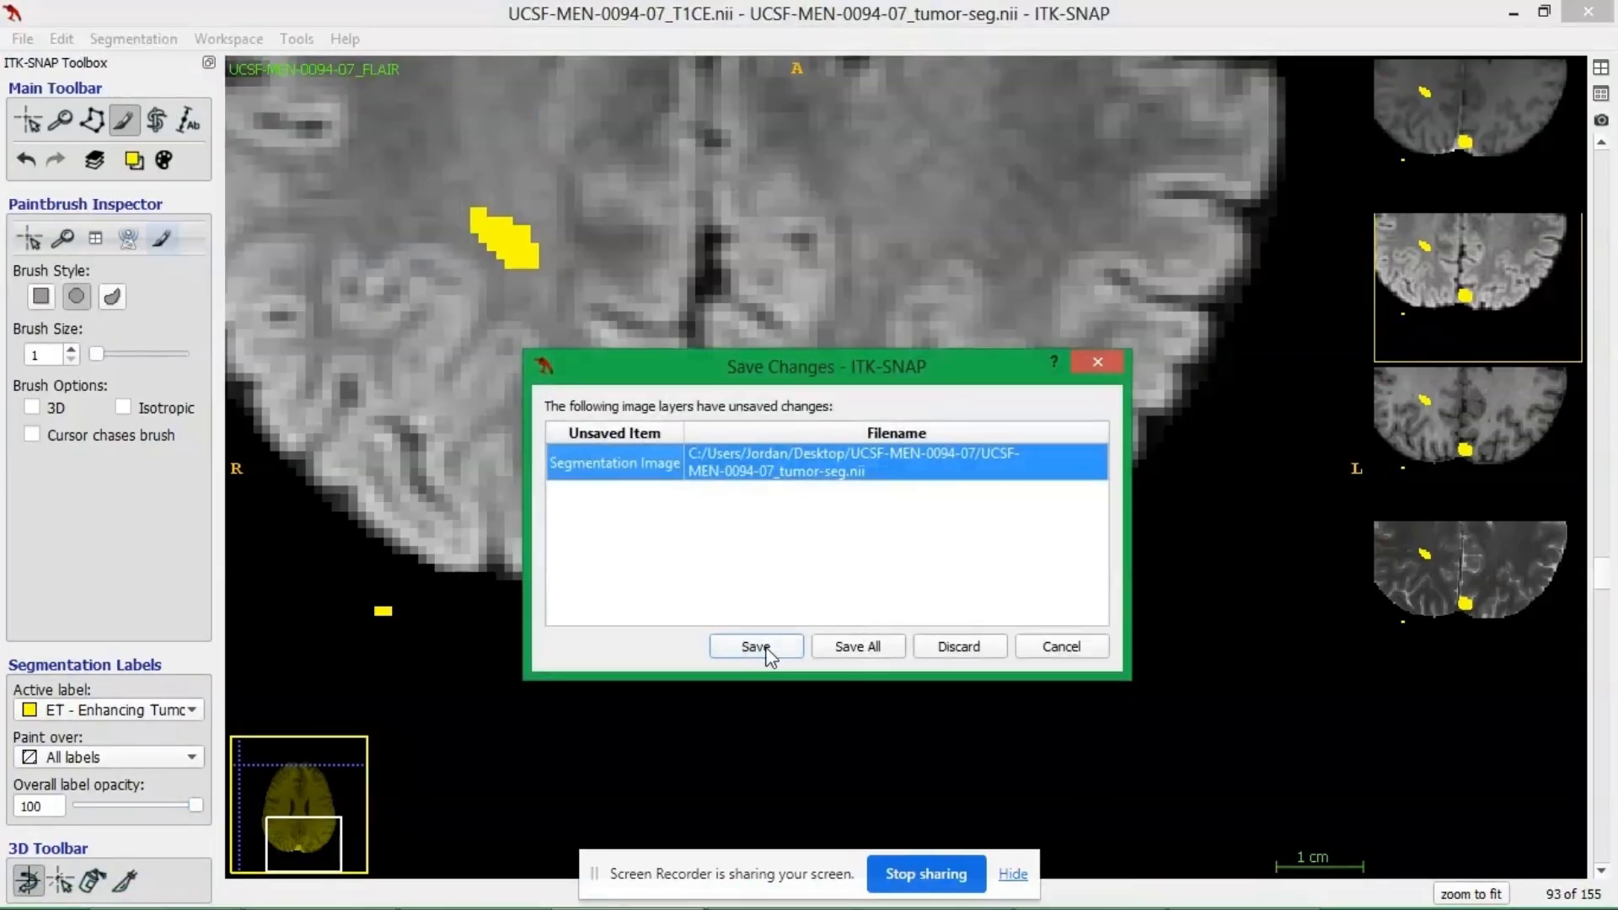
{"action": "left_click", "coordinate": [947, 654]}
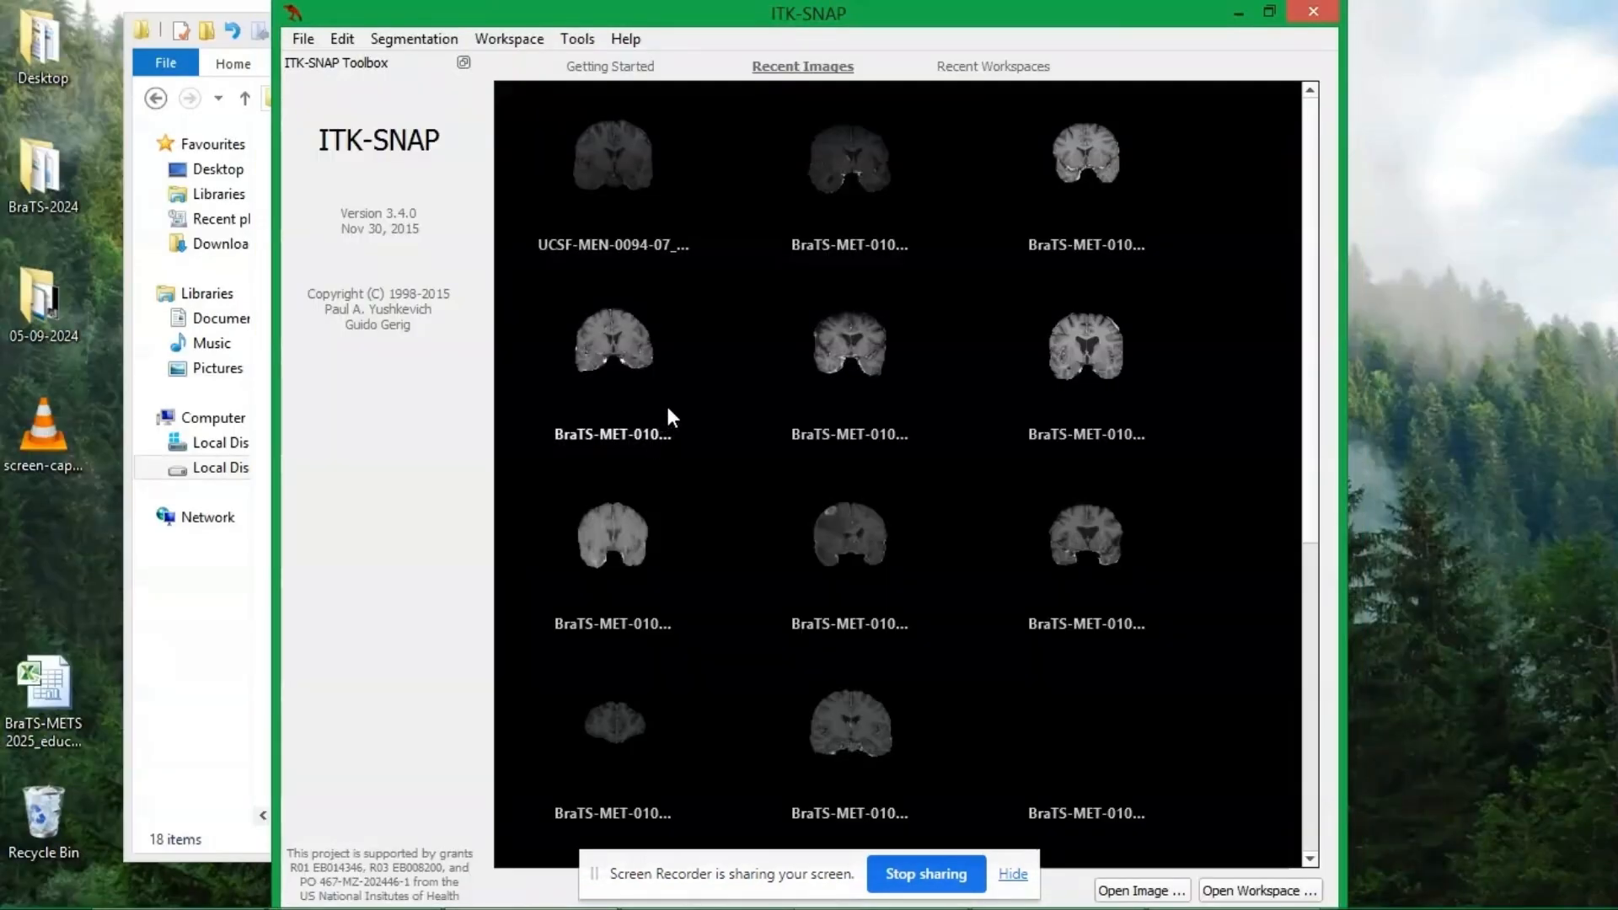
{"action": "left_click", "coordinate": [1015, 874]}
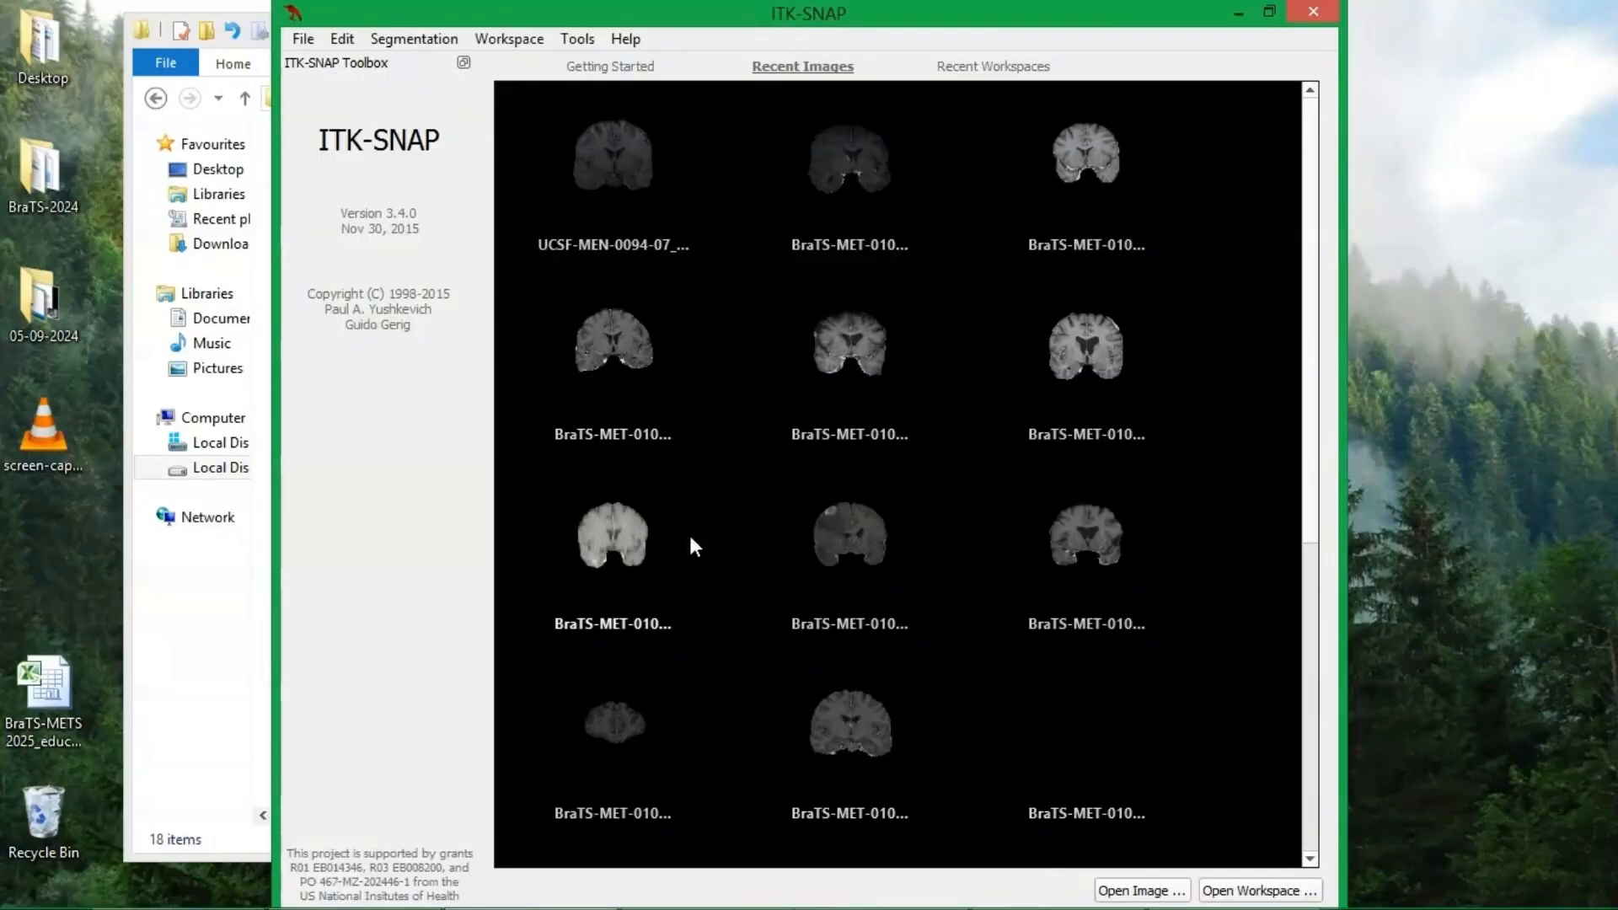
{"action": "left_click_drag", "start_coordinate": [653, 15], "coordinate": [894, 59]}
{"action": "left_click", "coordinate": [379, 219]}
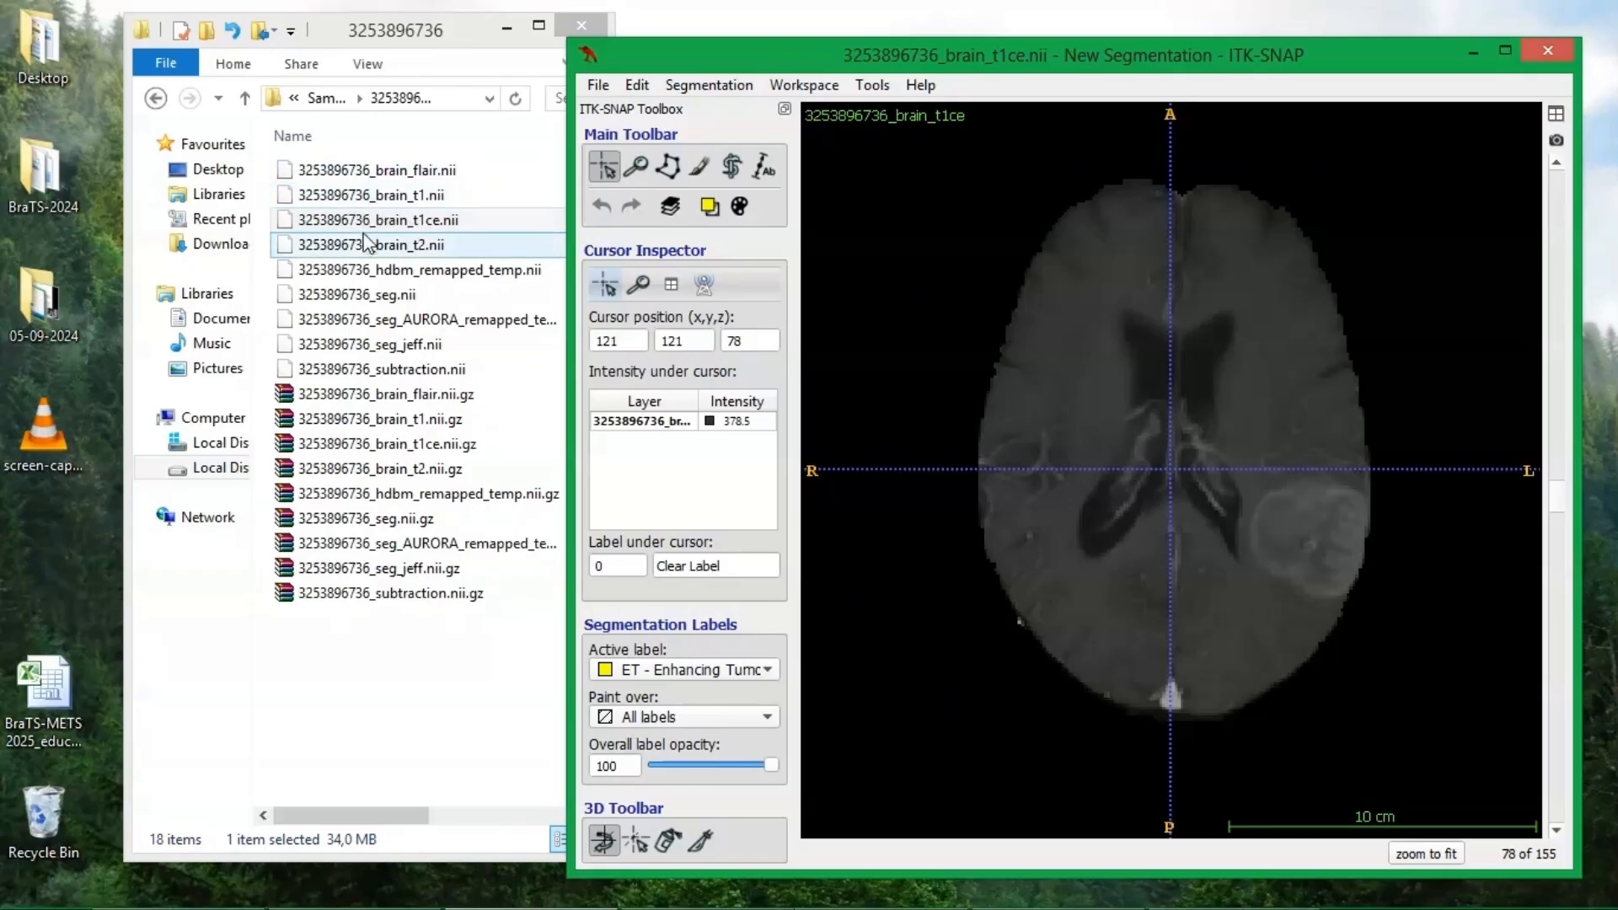
{"action": "left_click_drag", "start_coordinate": [376, 172], "coordinate": [1085, 366]}
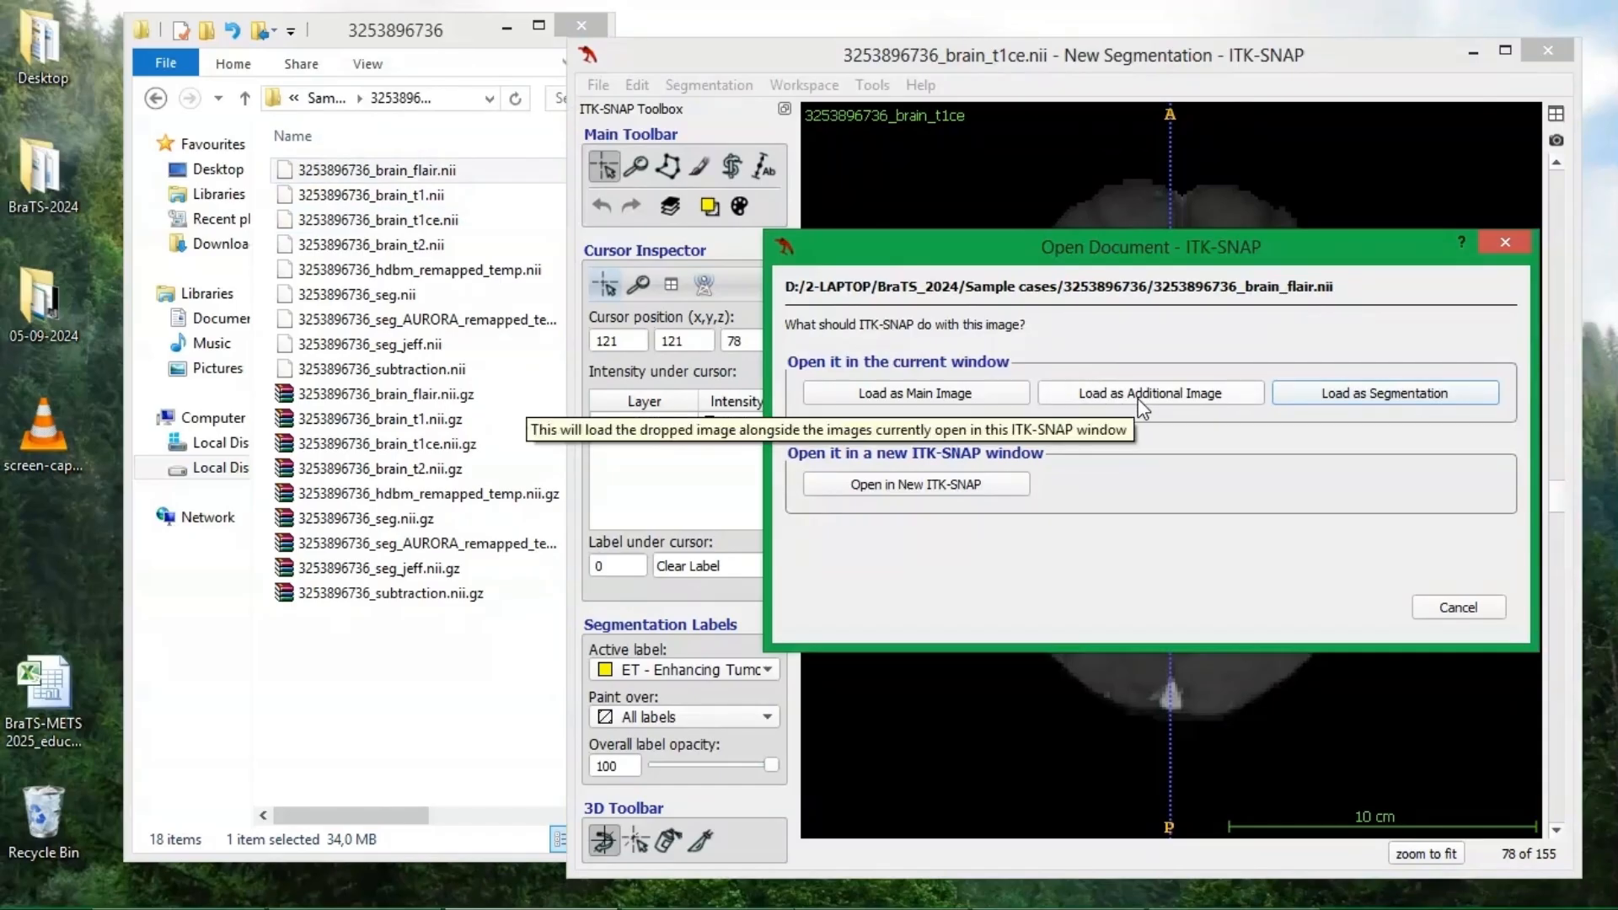
{"action": "left_click", "coordinate": [1137, 394]}
Load the case's uncompressed seg file suffixed with a first name as the segmentation, maximize the window and go to axial slice 93.
{"action": "left_click_drag", "start_coordinate": [381, 369], "coordinate": [1238, 442]}
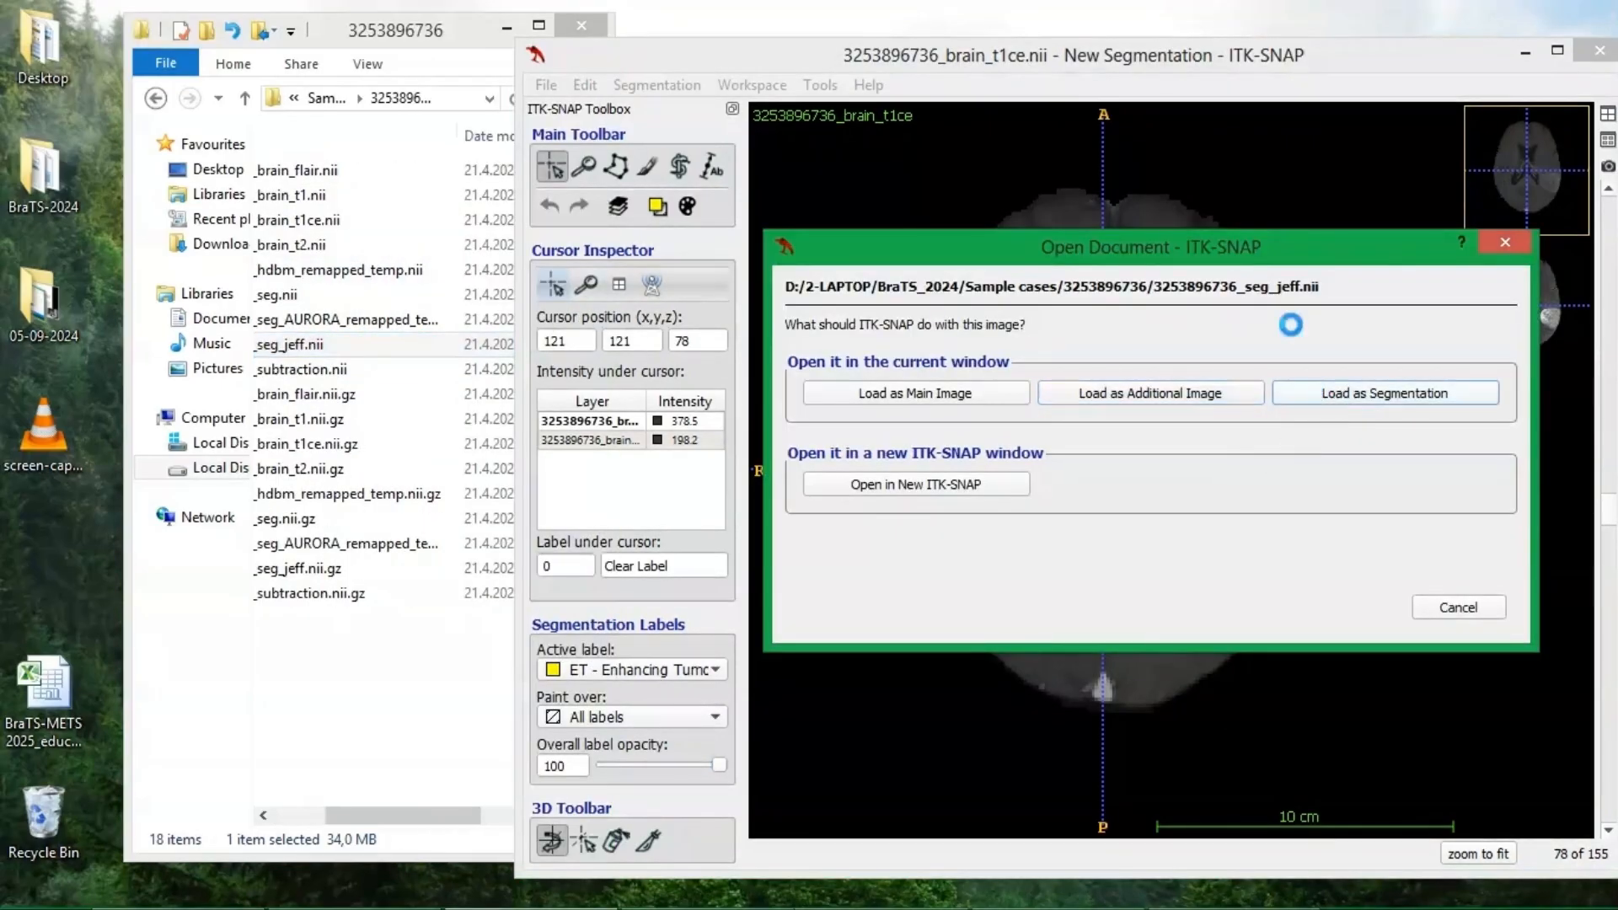
{"action": "left_click", "coordinate": [1319, 390]}
{"action": "double_click", "coordinate": [1174, 55]}
{"action": "scroll", "coordinate": [1018, 523], "scroll_direction": "up", "scroll_amount": 2}
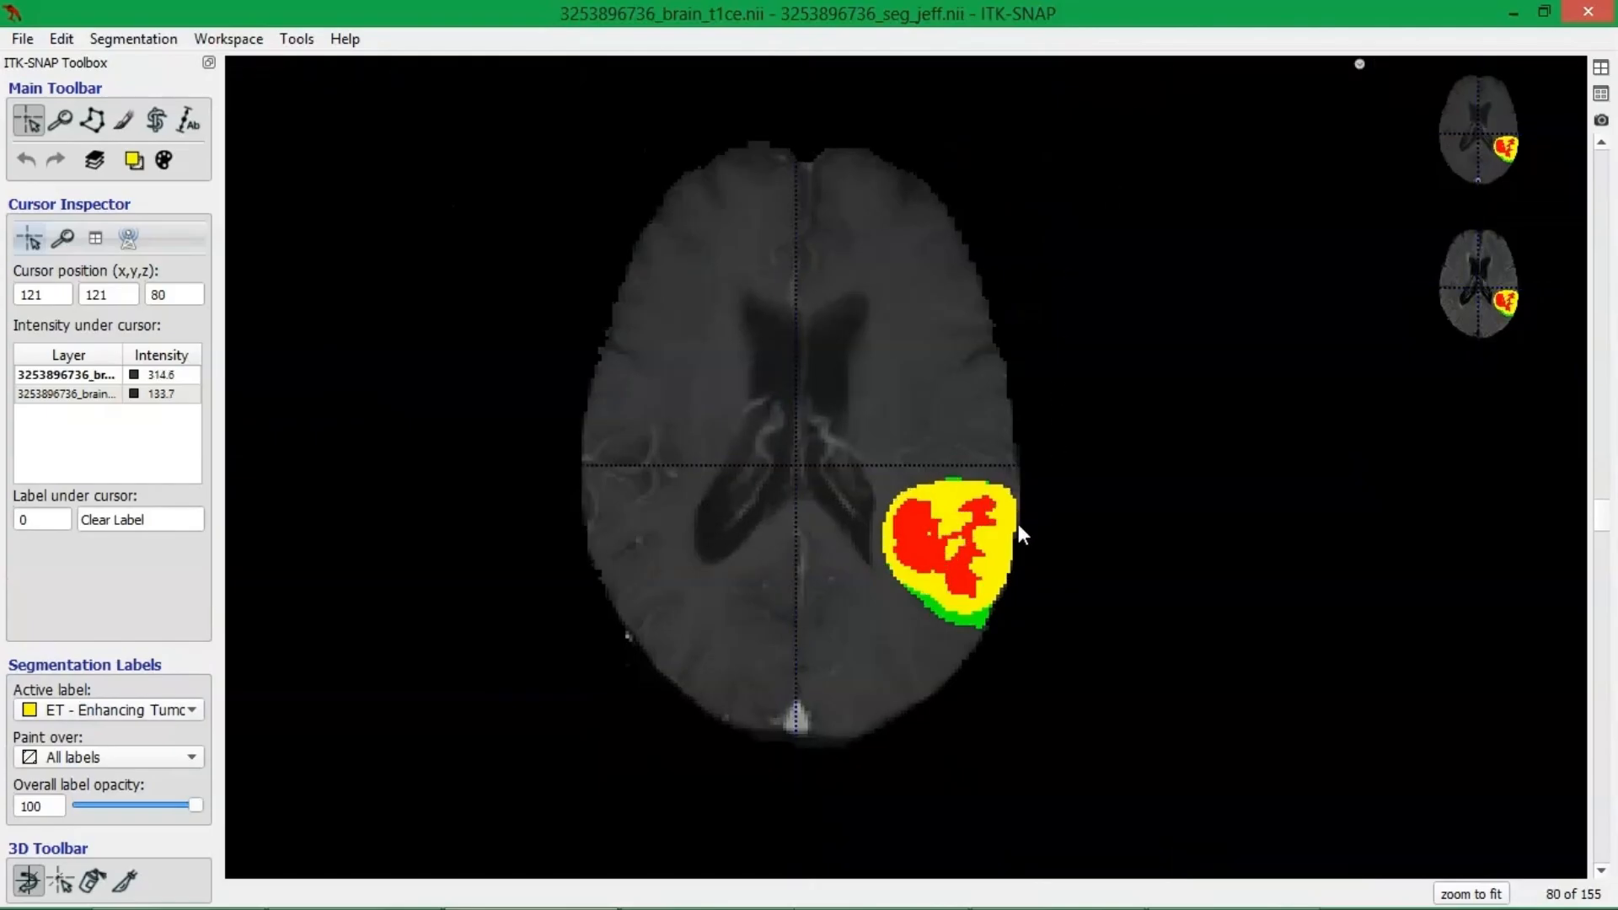
{"action": "scroll", "coordinate": [1061, 531], "scroll_direction": "up", "scroll_amount": 6}
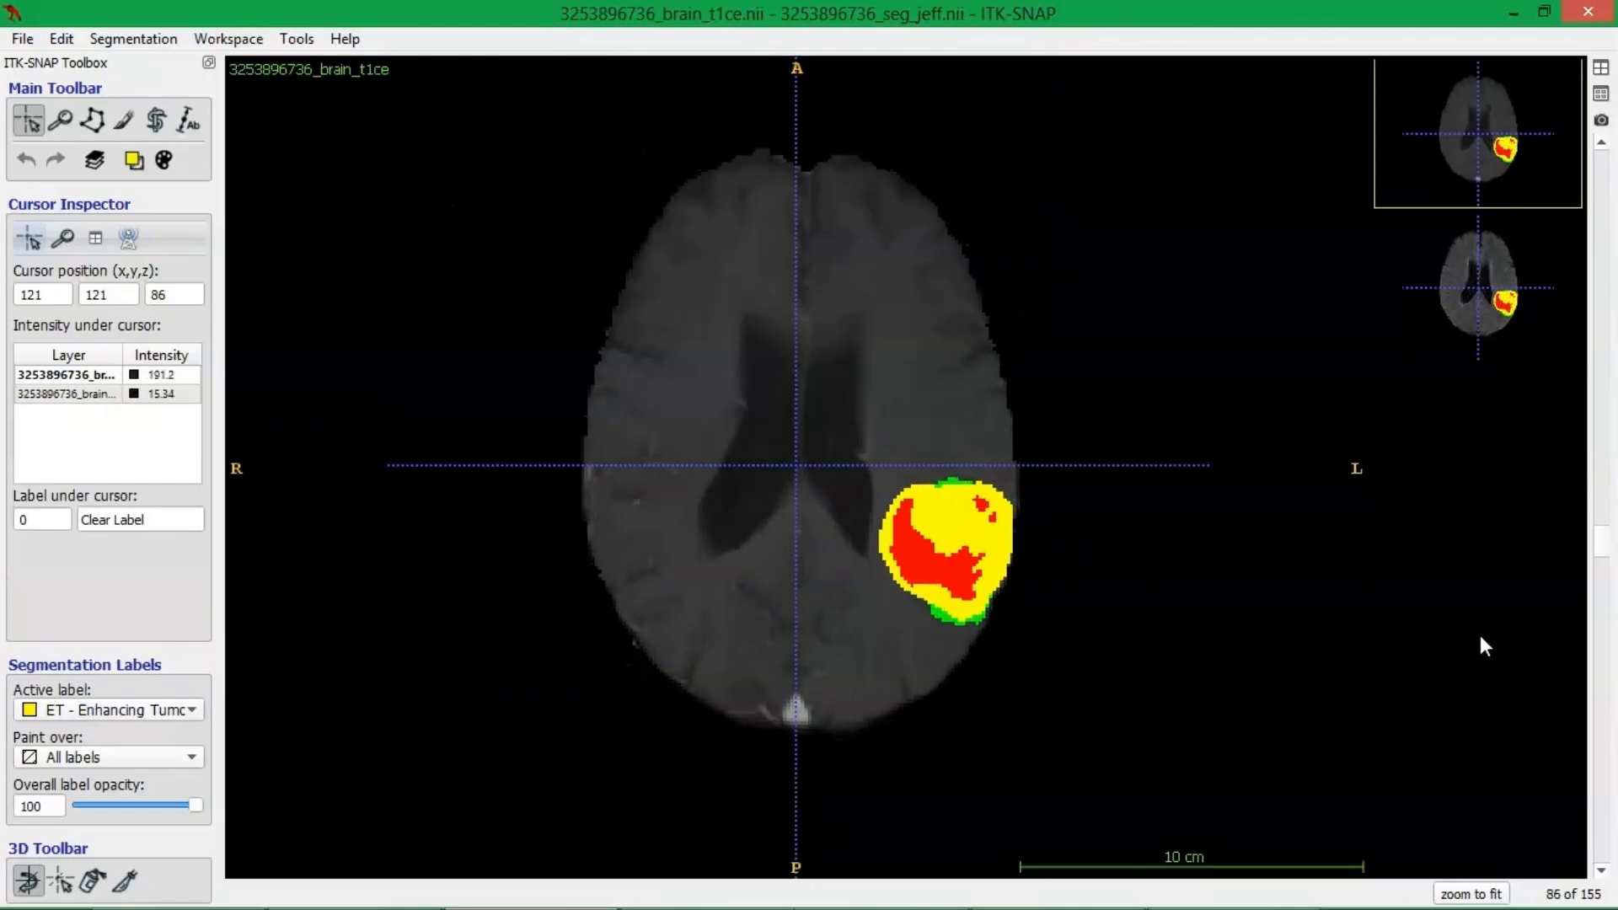
{"action": "left_click_drag", "start_coordinate": [1601, 549], "coordinate": [1570, 576]}
Auto-adjust the image contrast for all layers.
{"action": "left_click", "coordinate": [295, 39]}
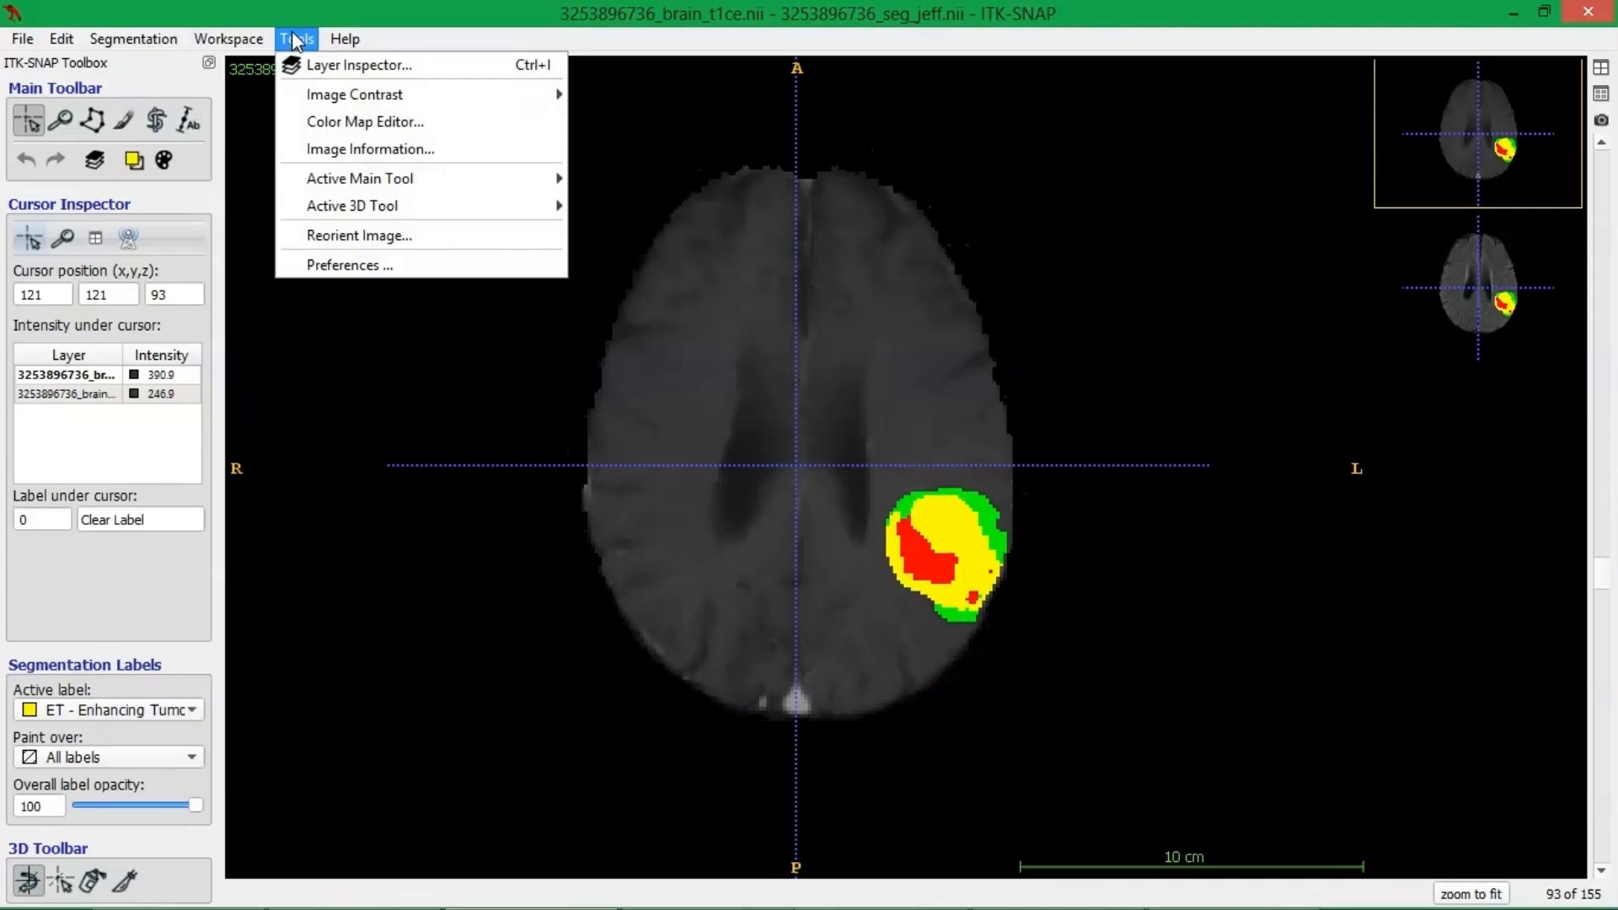
{"action": "mouse_move", "coordinate": [322, 95]}
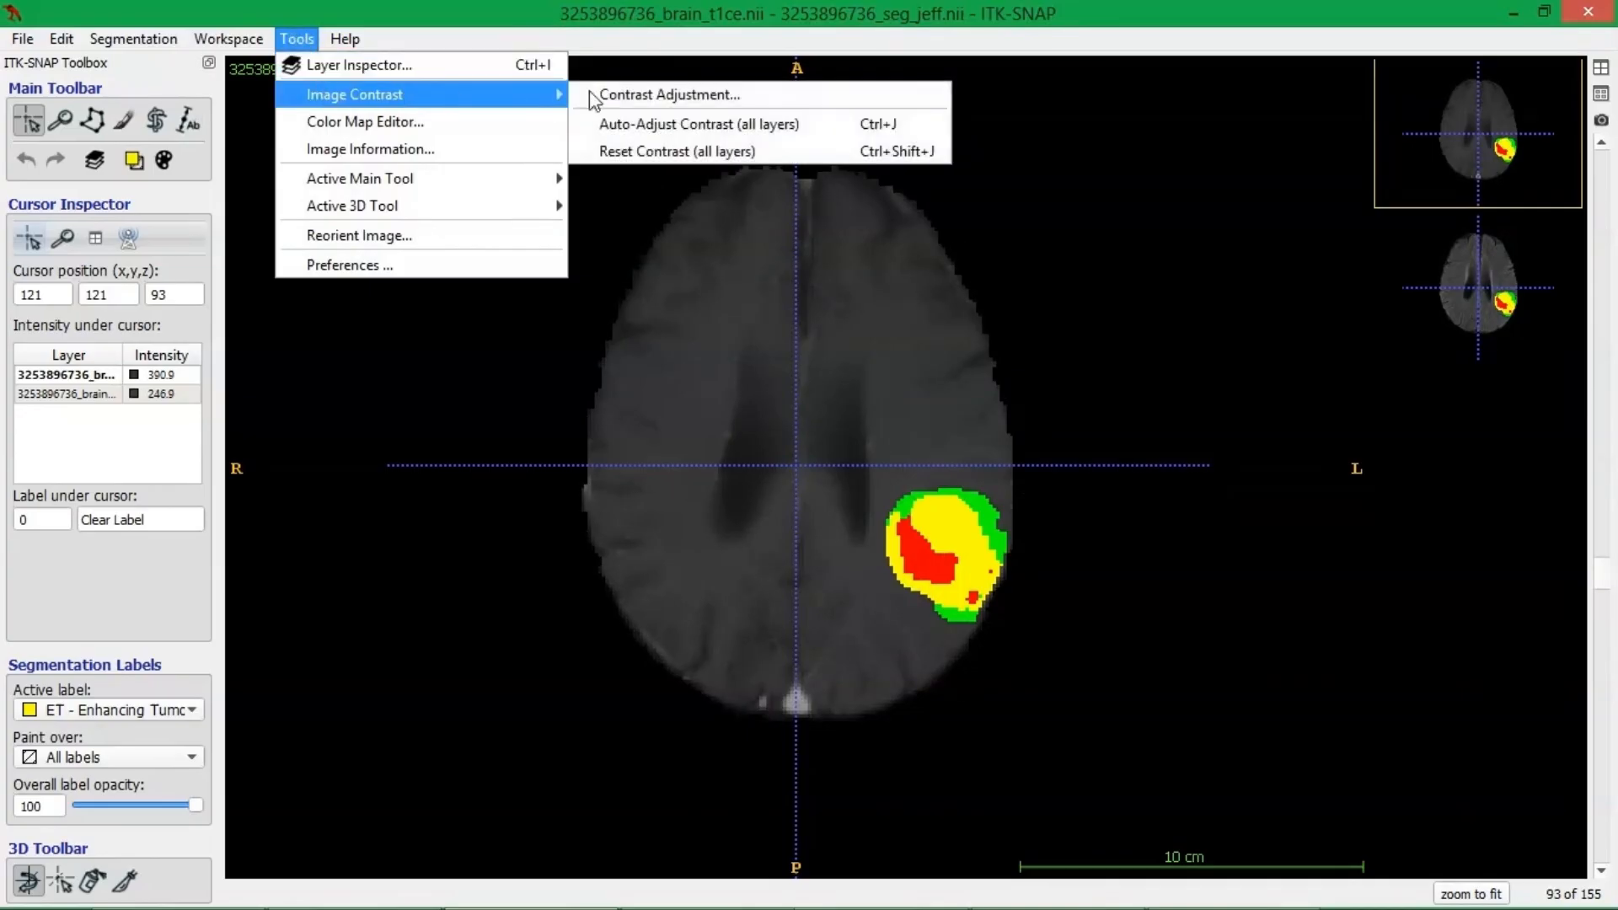
{"action": "left_click", "coordinate": [686, 127]}
Browse the axial slices between 63 and 107 to examine the extent of the tumor's segmentation labels.
{"action": "scroll", "coordinate": [999, 436], "scroll_direction": "down", "scroll_amount": 7}
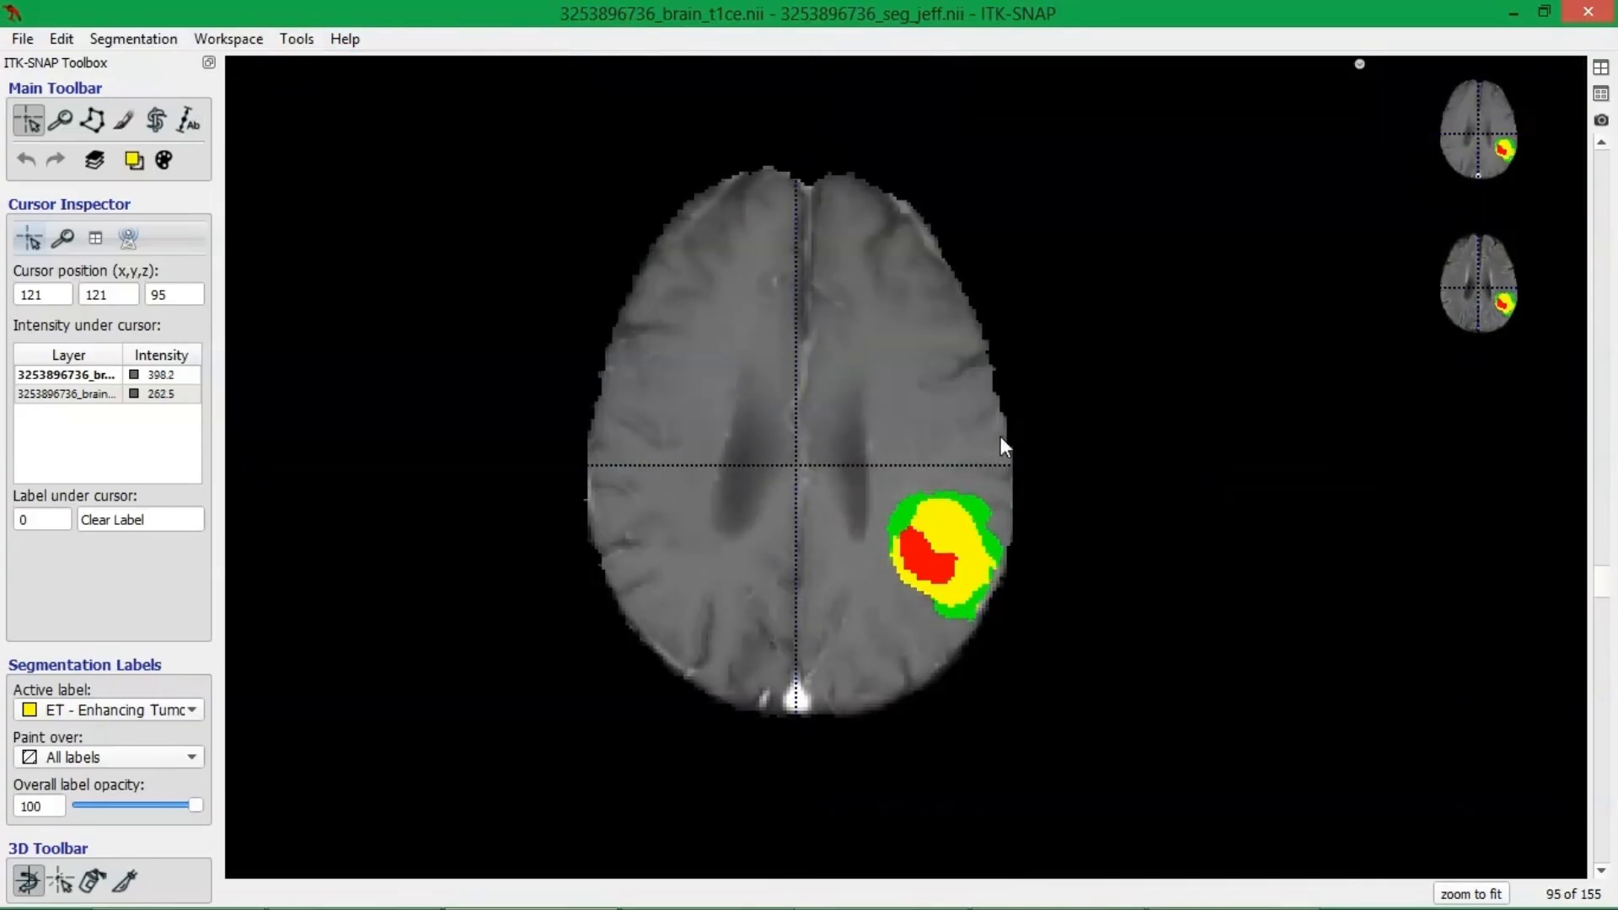
{"action": "scroll", "coordinate": [1015, 593], "scroll_direction": "down", "scroll_amount": 4}
{"action": "scroll", "coordinate": [1032, 624], "scroll_direction": "up", "scroll_amount": 6}
{"action": "scroll", "coordinate": [1053, 619], "scroll_direction": "down", "scroll_amount": 16}
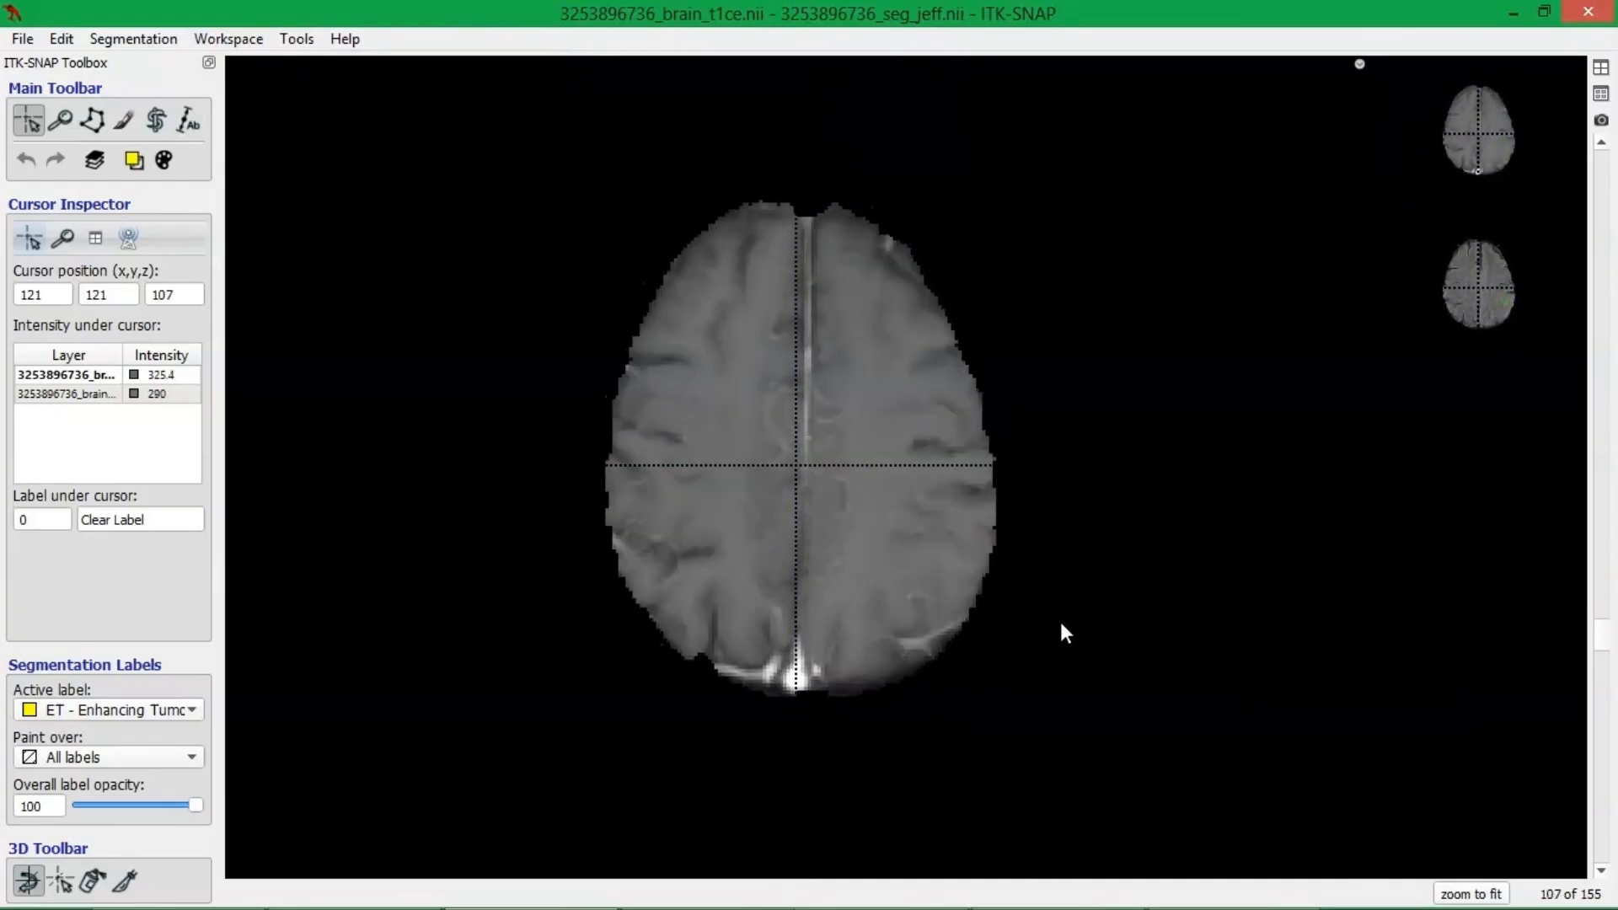
{"action": "left_click_drag", "start_coordinate": [1599, 667], "coordinate": [1549, 442]}
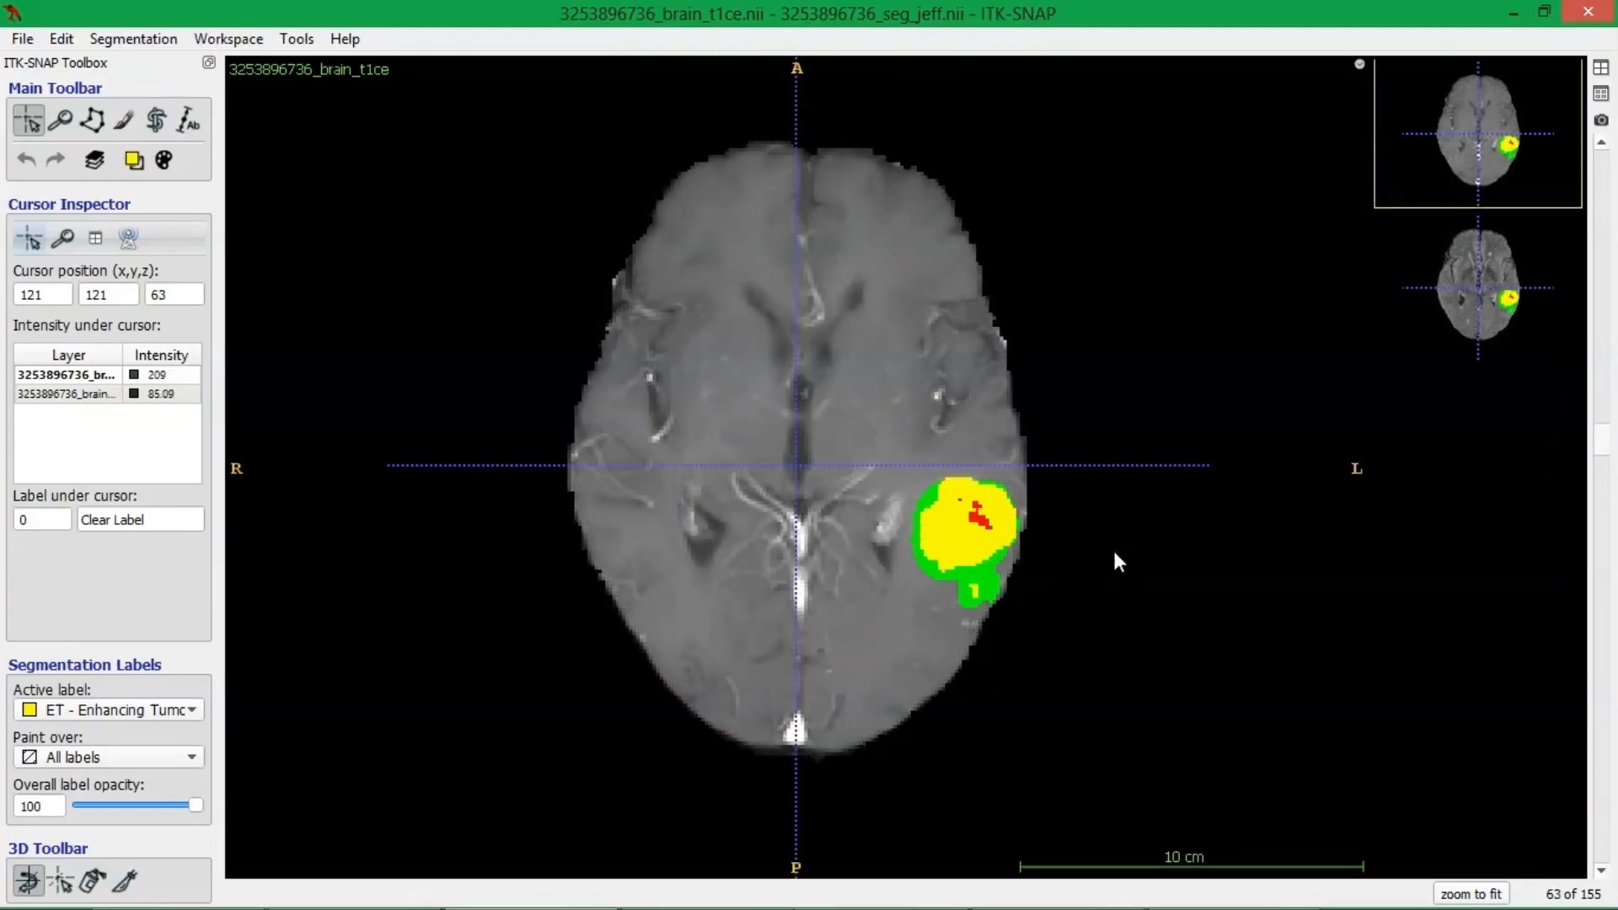
{"action": "scroll", "coordinate": [1103, 613], "scroll_direction": "up", "scroll_amount": 7}
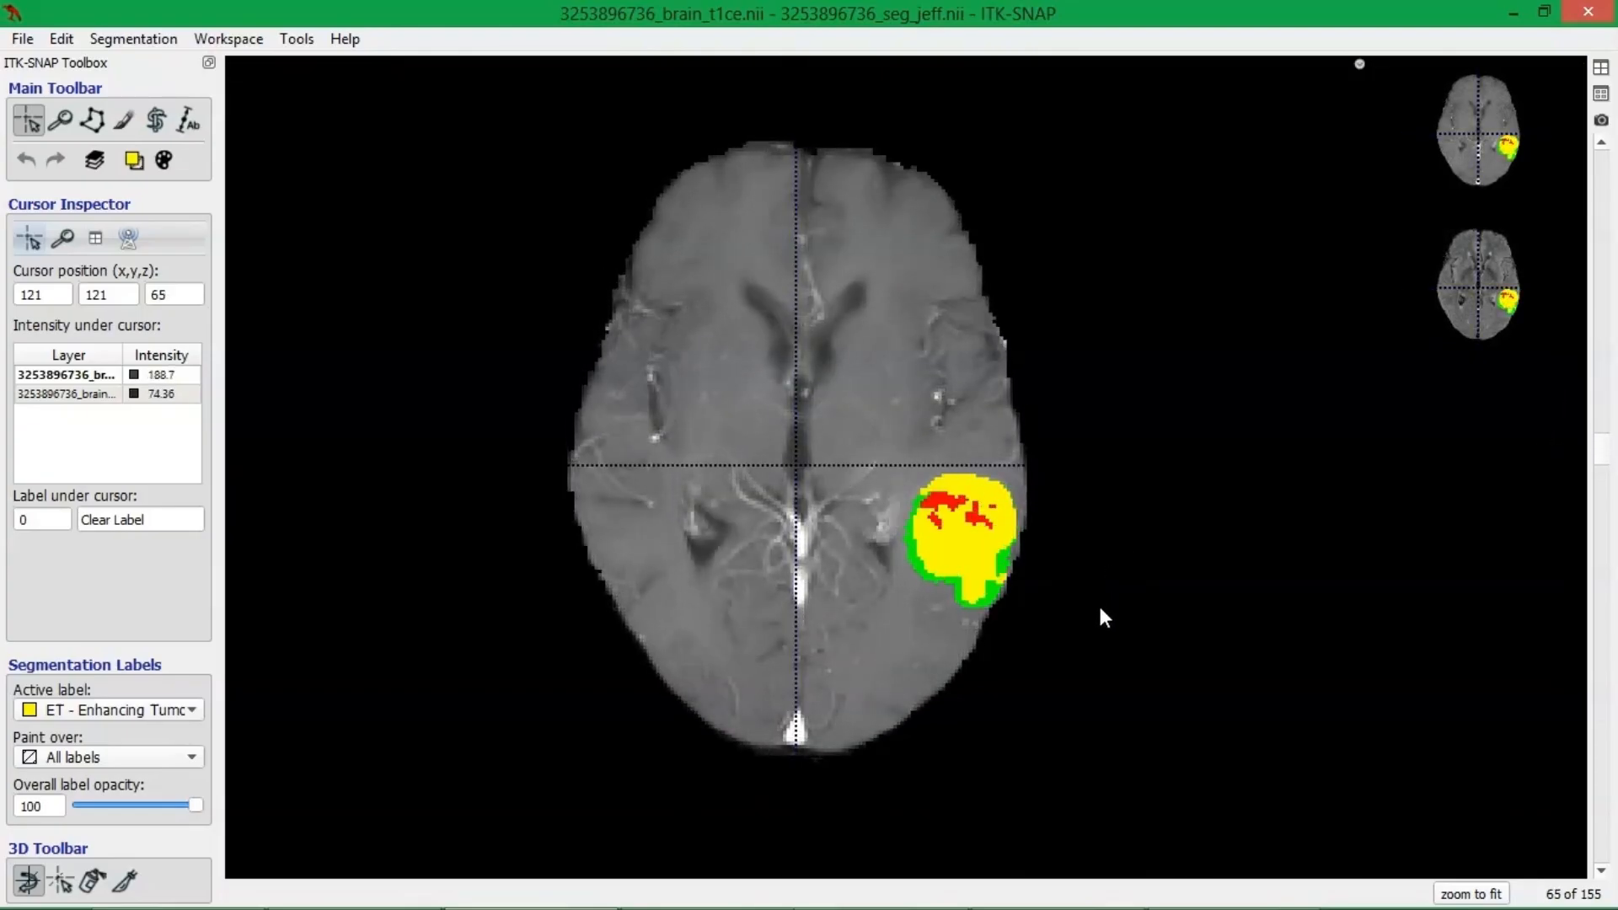
{"action": "scroll", "coordinate": [1094, 610], "scroll_direction": "up", "scroll_amount": 8}
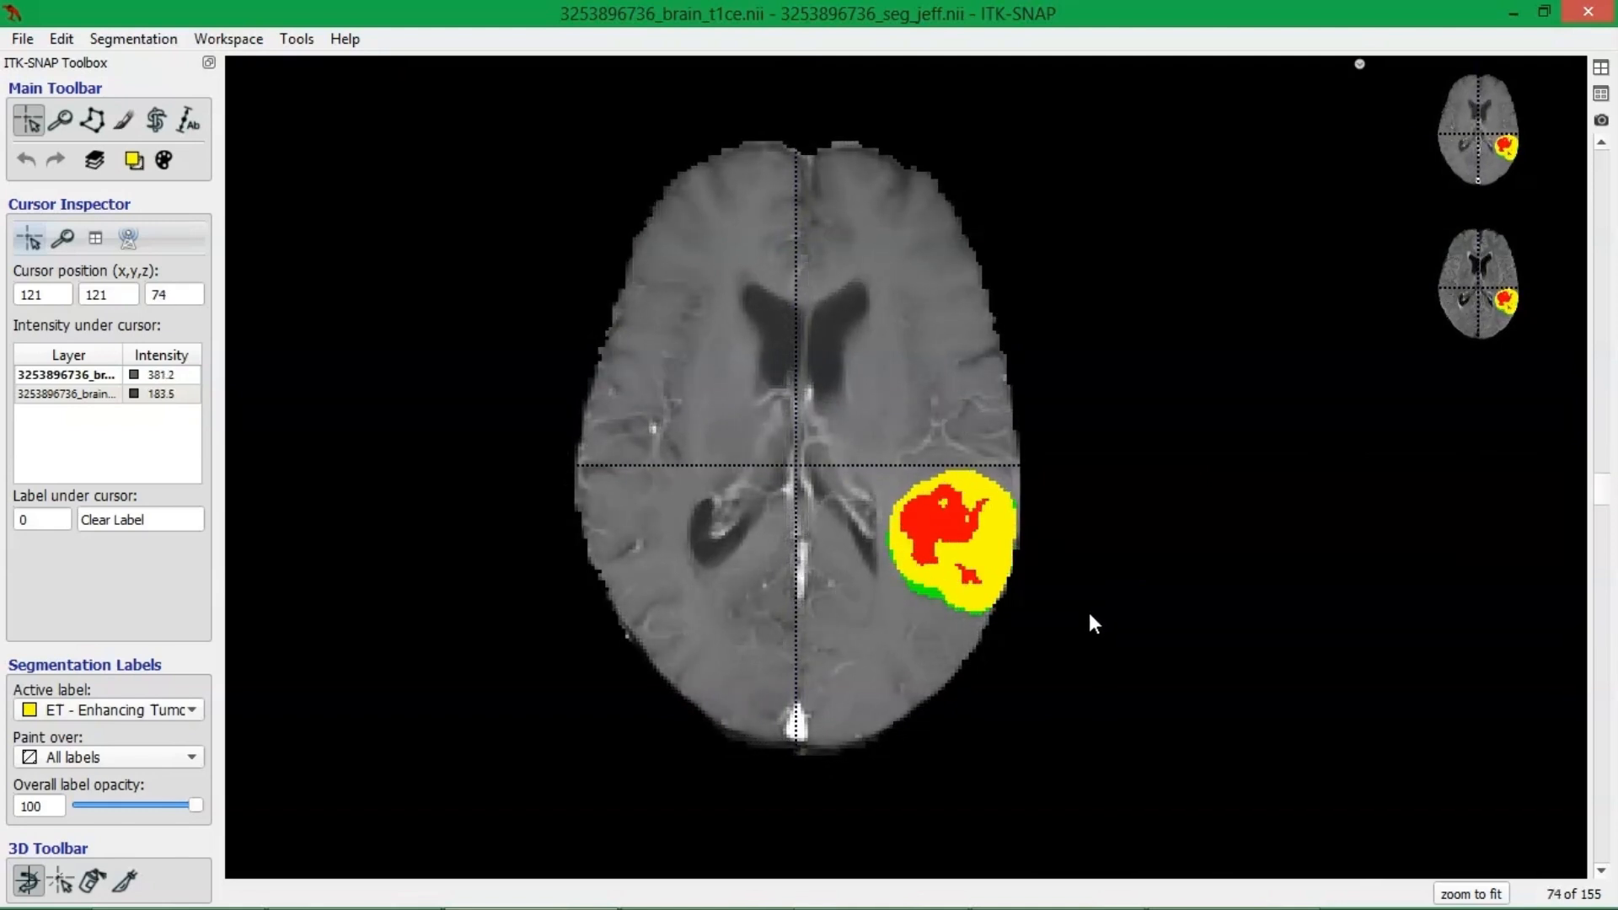
{"action": "scroll", "coordinate": [1086, 615], "scroll_direction": "up", "scroll_amount": 14}
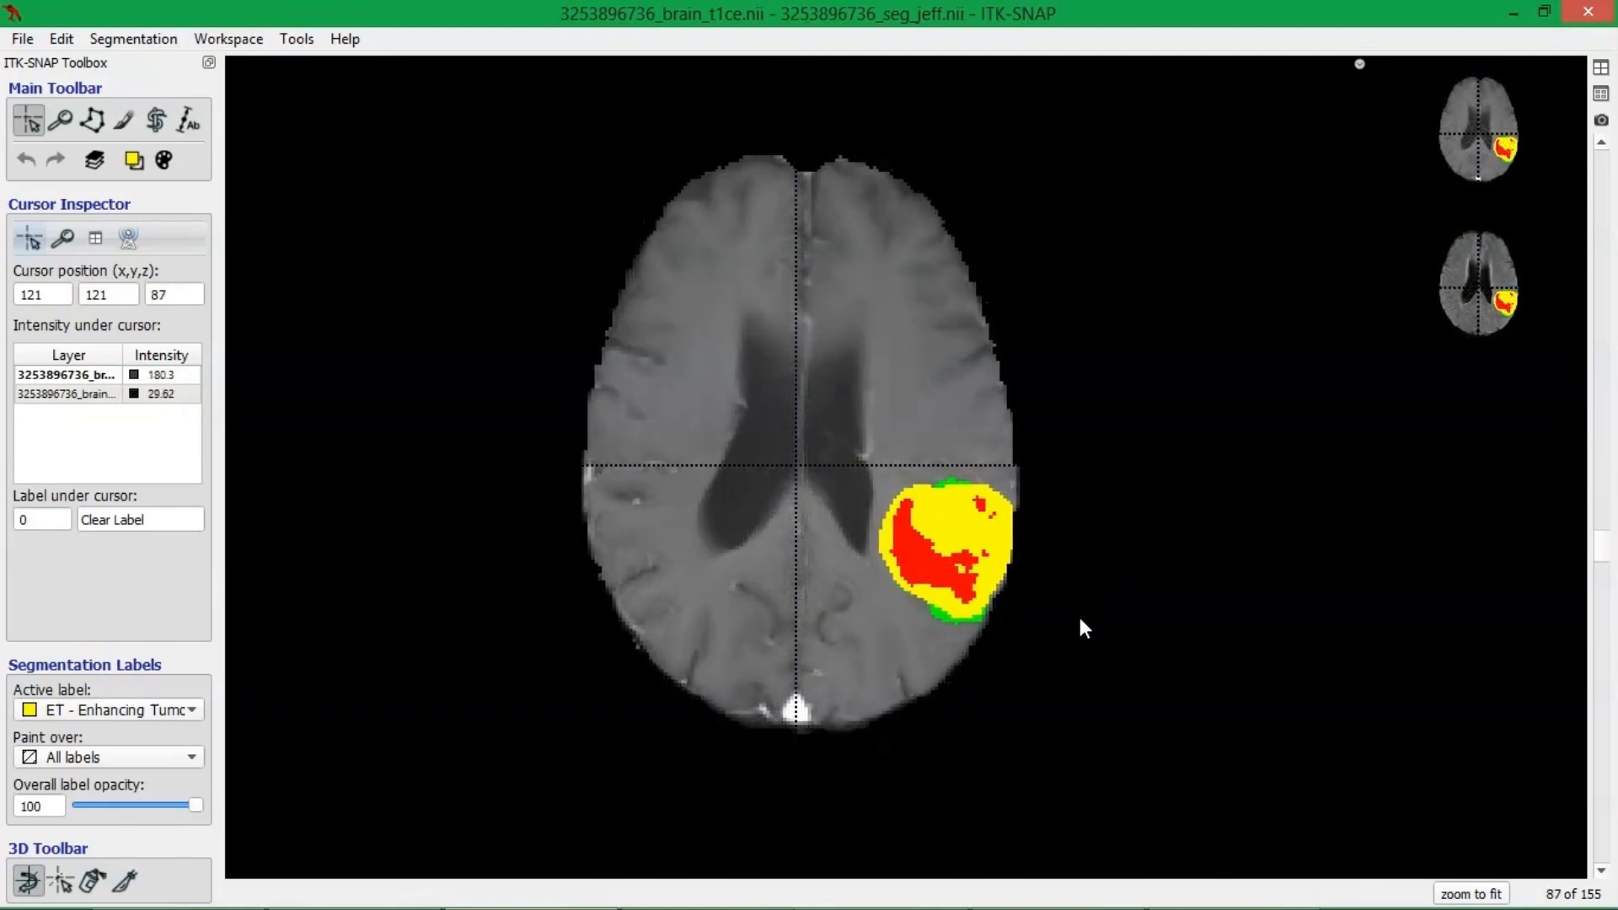
Browse the axial slices between 85 and 95 to examine how the tumor labels change.
{"action": "scroll", "coordinate": [1083, 630], "scroll_direction": "down", "scroll_amount": 2}
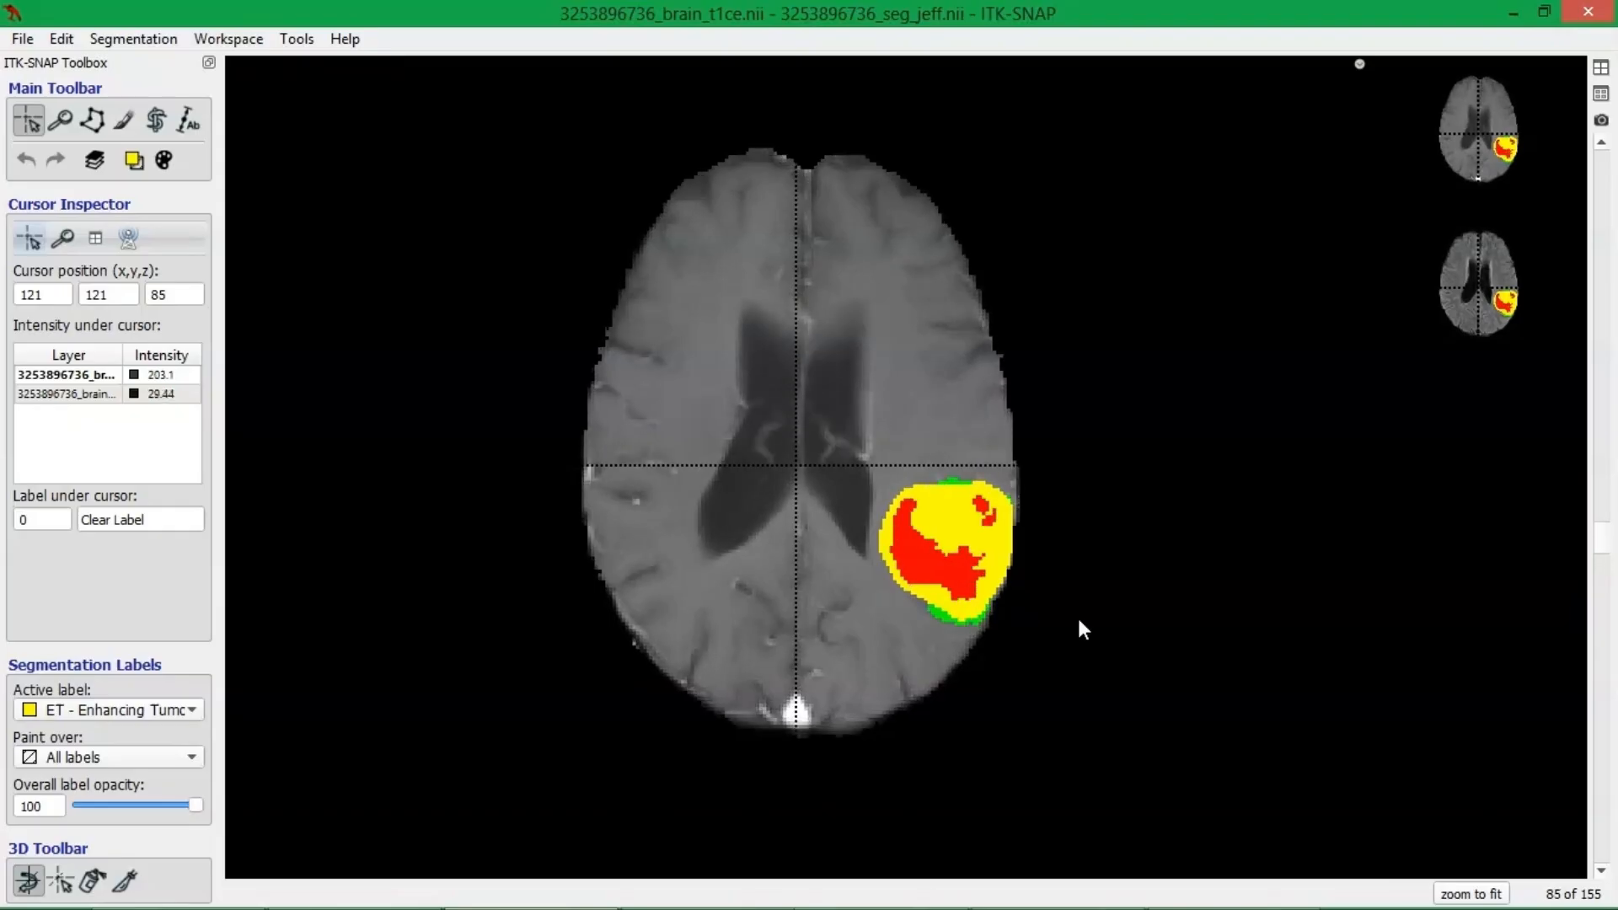
{"action": "scroll", "coordinate": [1075, 623], "scroll_direction": "up", "scroll_amount": 6}
{"action": "scroll", "coordinate": [1074, 626], "scroll_direction": "down", "scroll_amount": 4}
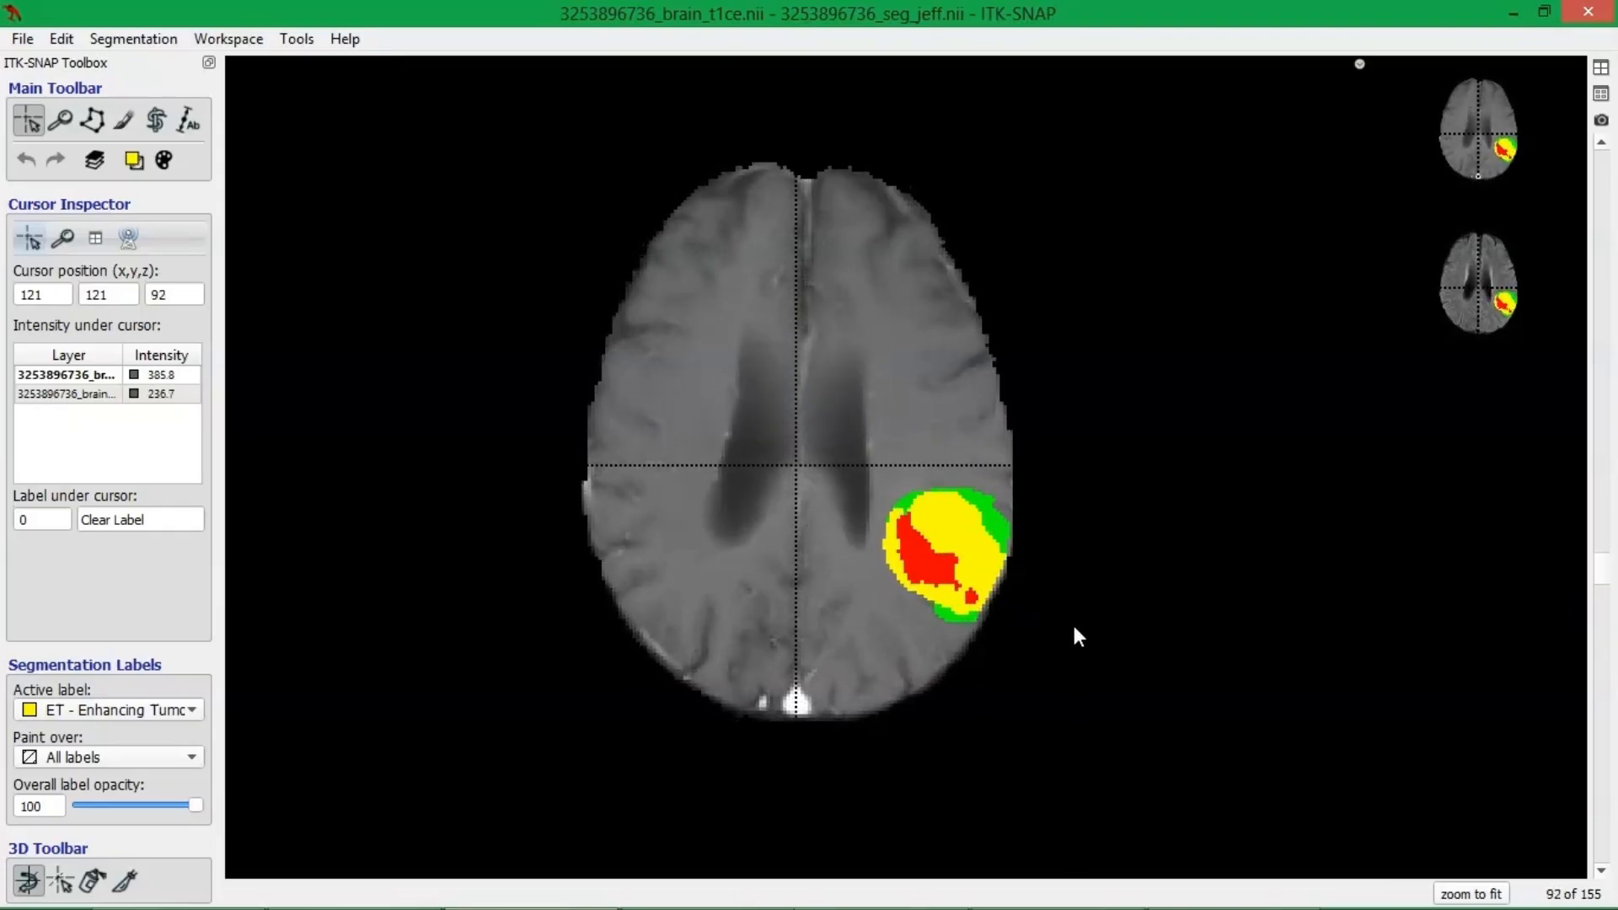
{"action": "scroll", "coordinate": [1073, 629], "scroll_direction": "up", "scroll_amount": 5}
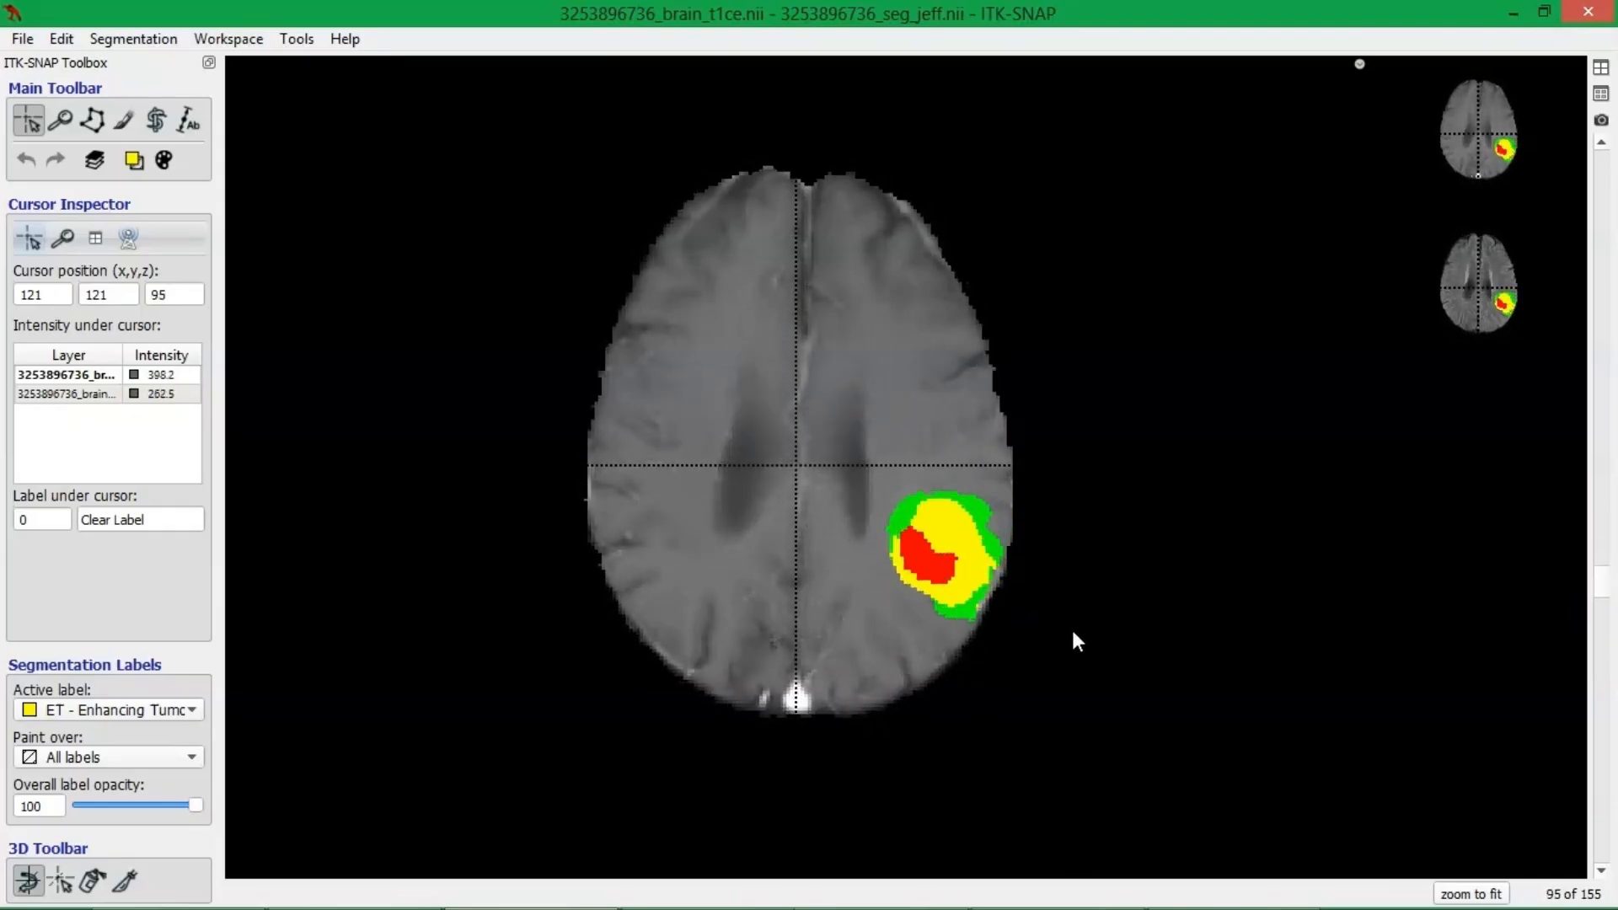
{"action": "scroll", "coordinate": [1074, 640], "scroll_direction": "down", "scroll_amount": 1}
Zoom in on the labeled tumor to 9.82 px/mm and go to axial slice 100.
{"action": "right_click_drag", "start_coordinate": [1070, 630], "coordinate": [1044, 586]}
{"action": "left_click_drag", "start_coordinate": [1044, 586], "coordinate": [522, 261]}
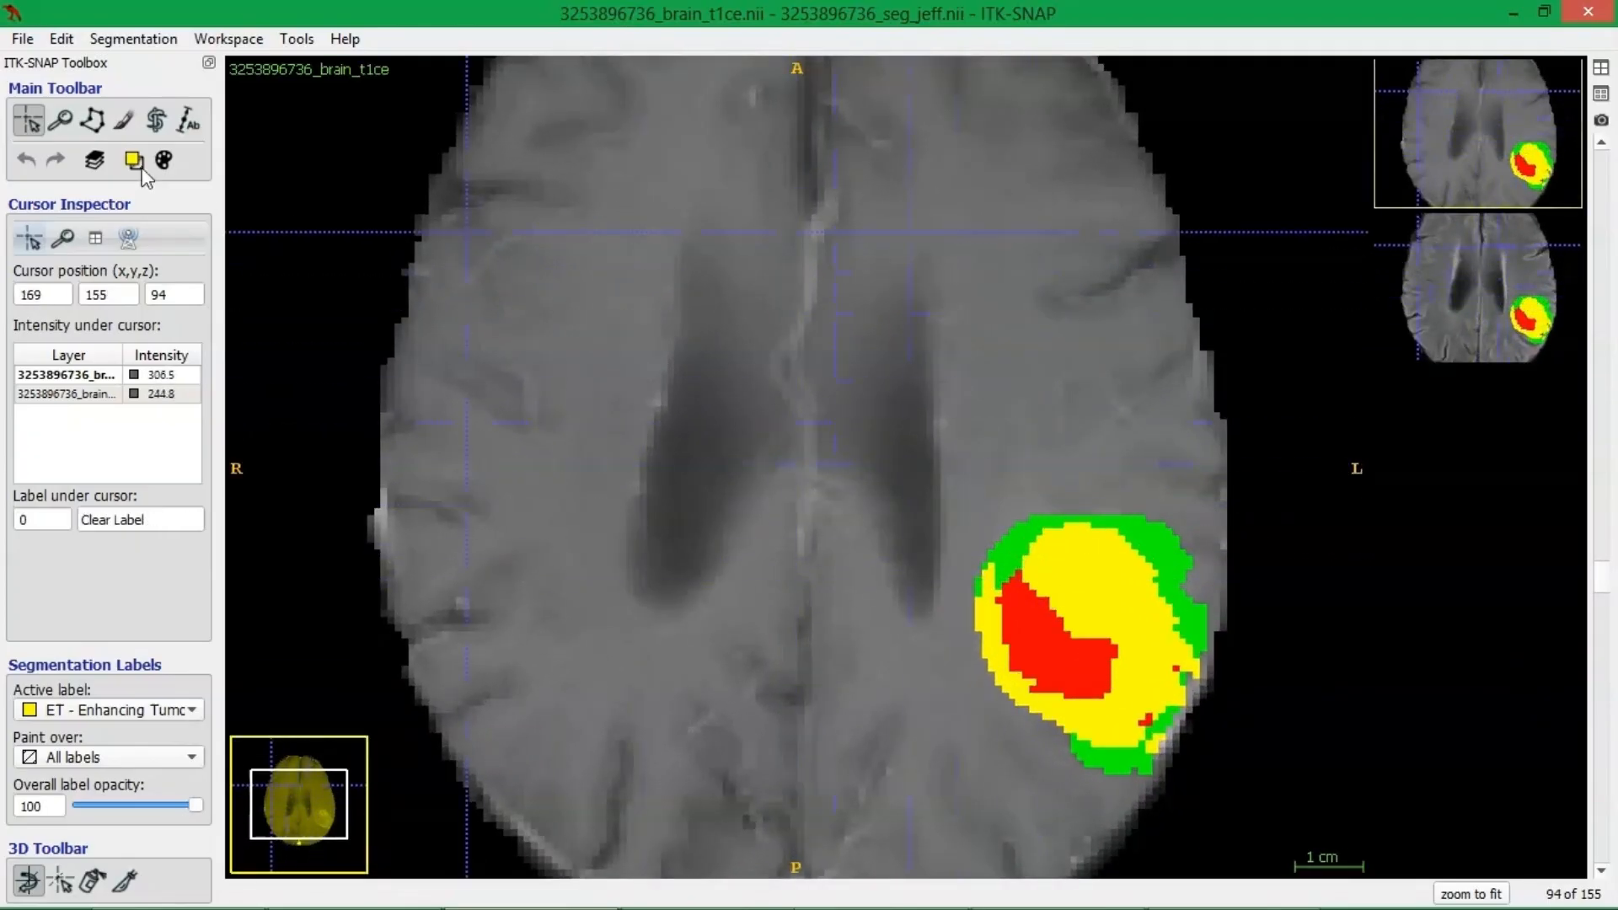
{"action": "left_click", "coordinate": [60, 119]}
{"action": "left_click_drag", "start_coordinate": [1035, 686], "coordinate": [731, 495]}
{"action": "right_click_drag", "start_coordinate": [1087, 590], "coordinate": [1065, 560]}
{"action": "scroll", "coordinate": [1059, 573], "scroll_direction": "down", "scroll_amount": 4}
{"action": "scroll", "coordinate": [1060, 582], "scroll_direction": "down", "scroll_amount": 11}
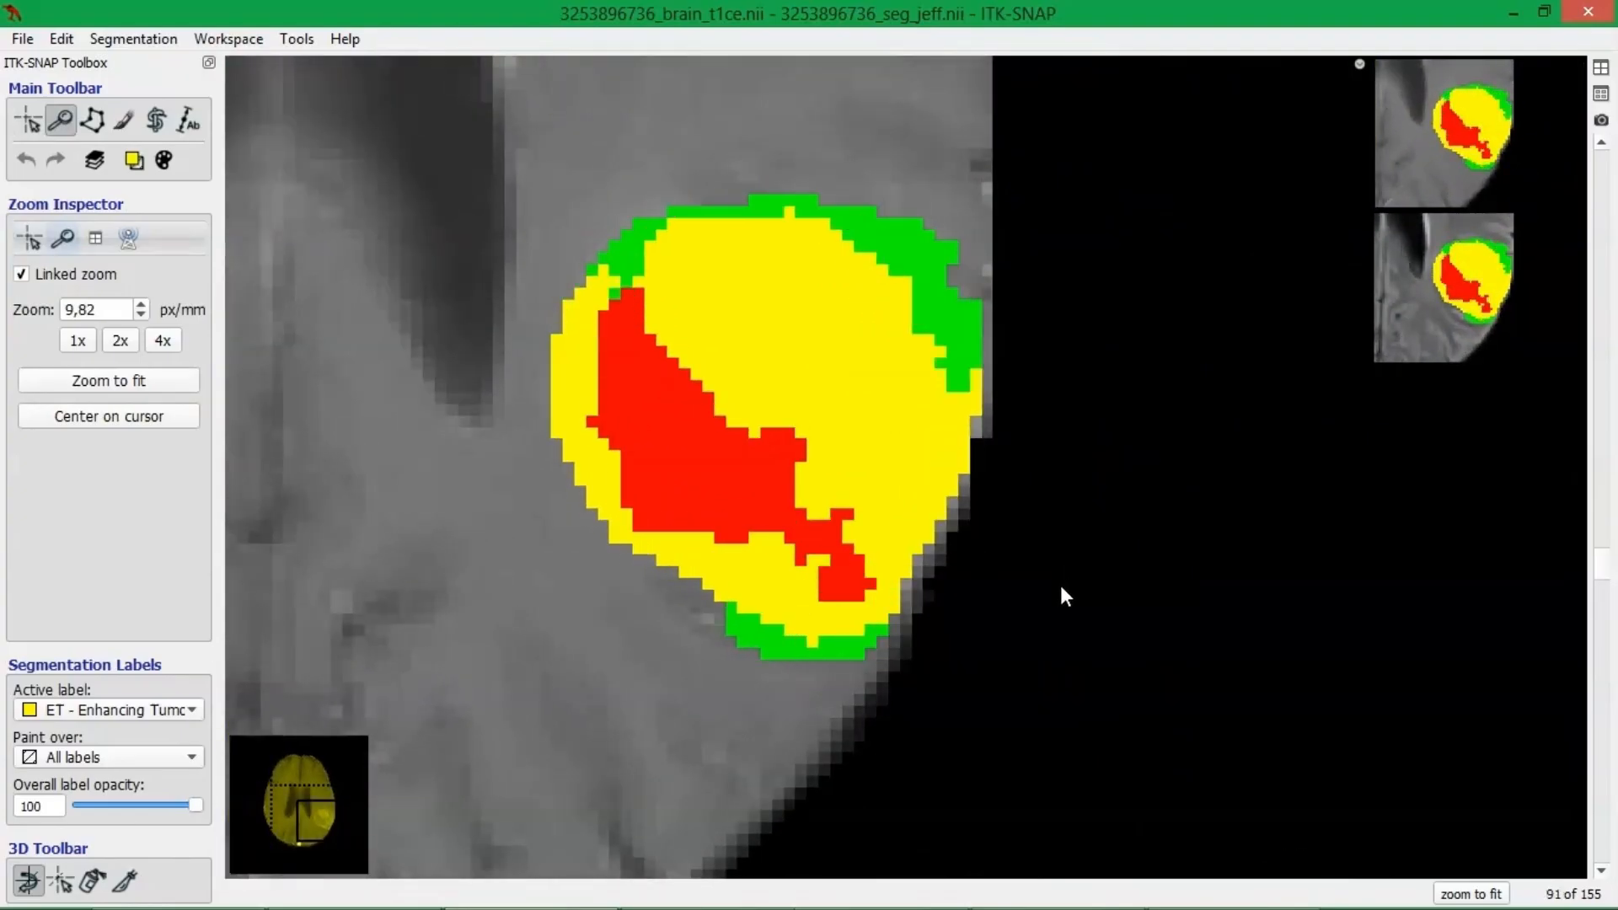
{"action": "scroll", "coordinate": [1039, 638], "scroll_direction": "up", "scroll_amount": 20}
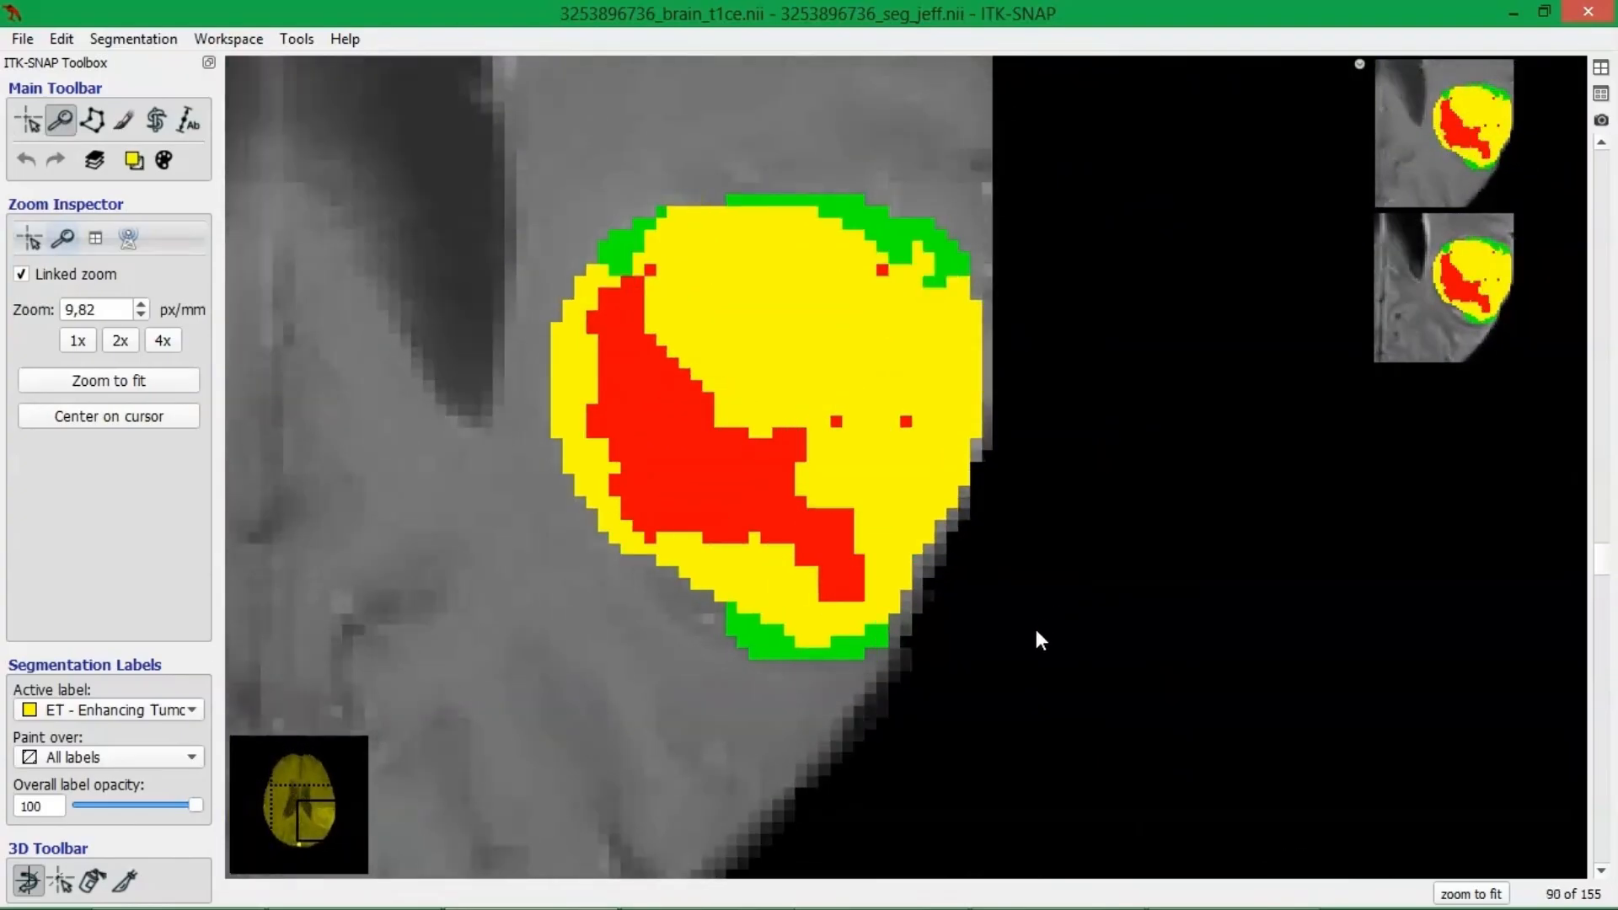
{"action": "scroll", "coordinate": [1035, 636], "scroll_direction": "down", "scroll_amount": 2}
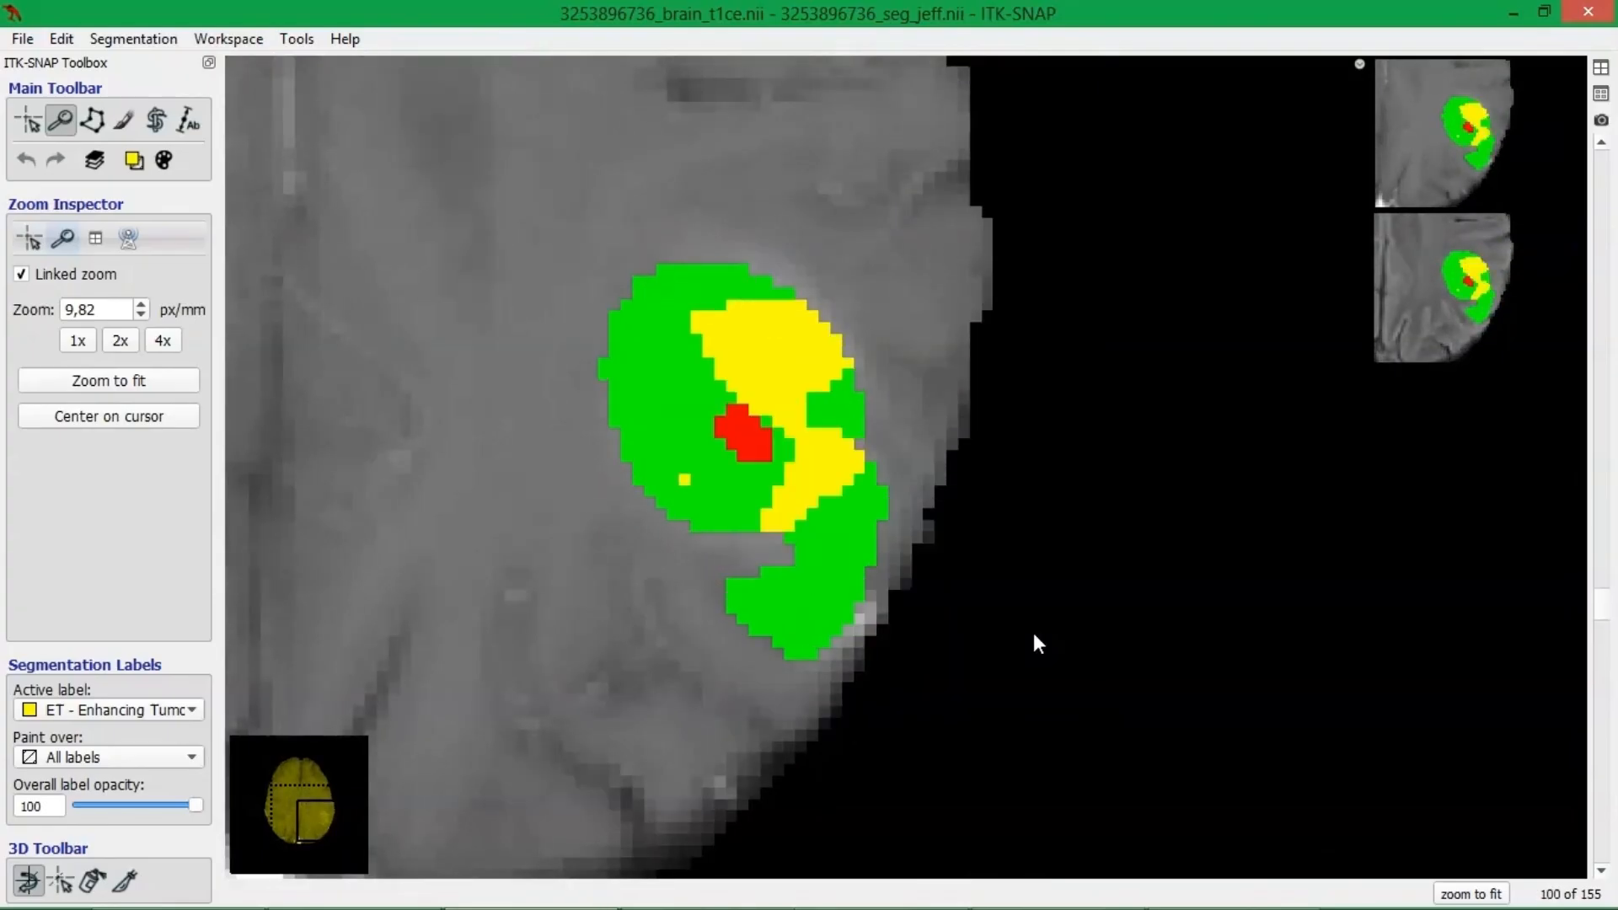
{"action": "scroll", "coordinate": [1035, 635], "scroll_direction": "up", "scroll_amount": 1}
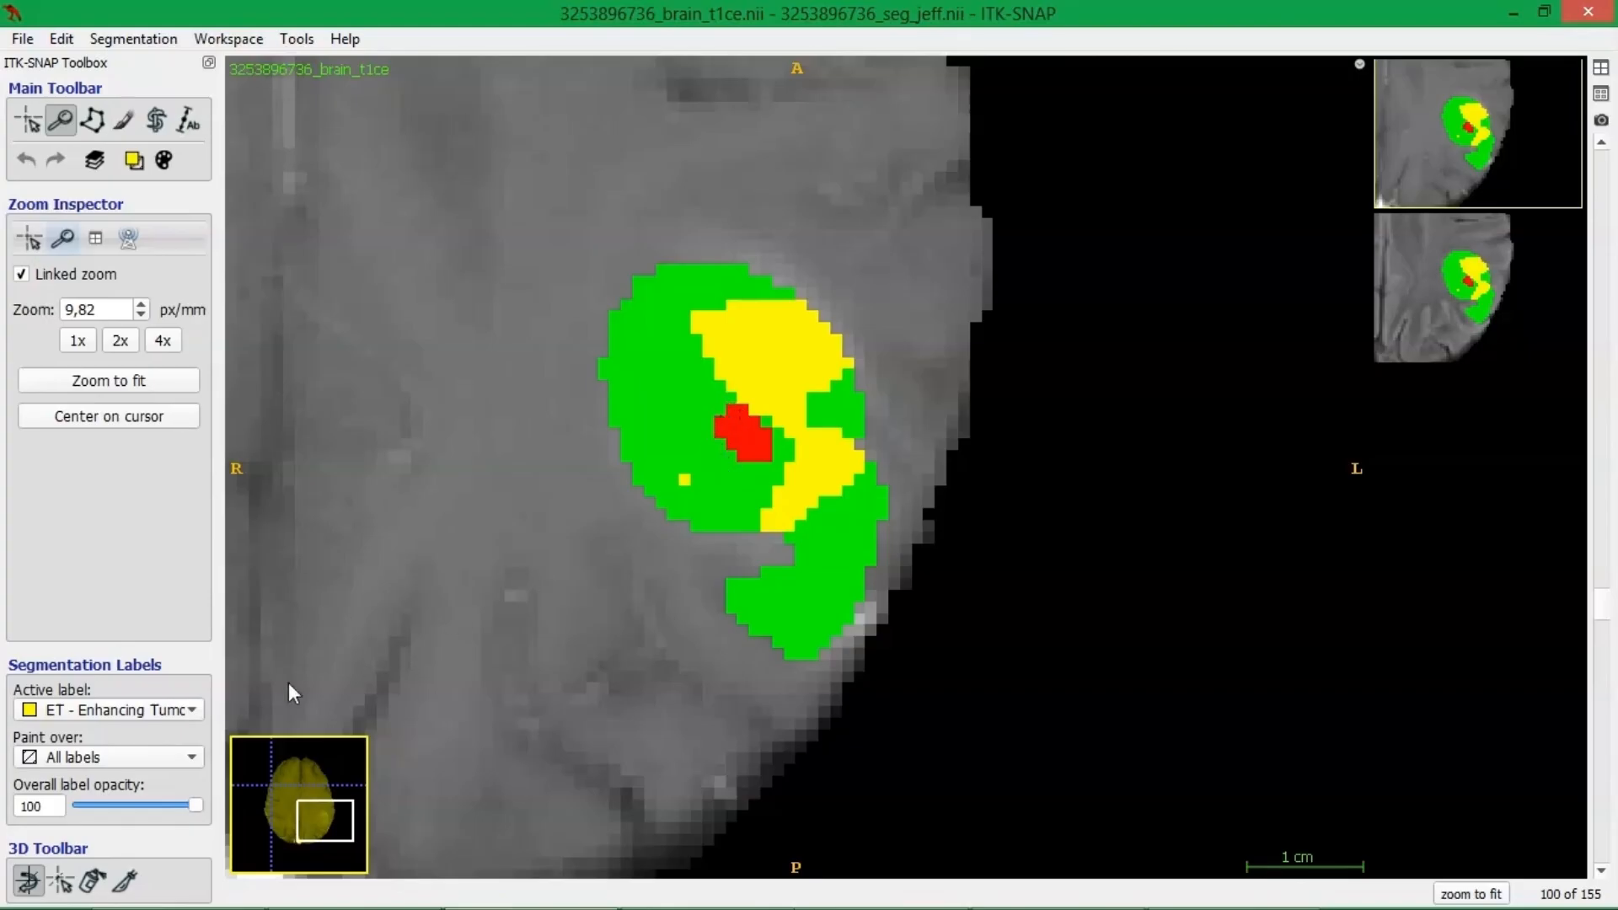
Check the available segmentation labels and compare slice 100 with the segmentation overlay shown and hidden.
{"action": "left_click", "coordinate": [171, 706]}
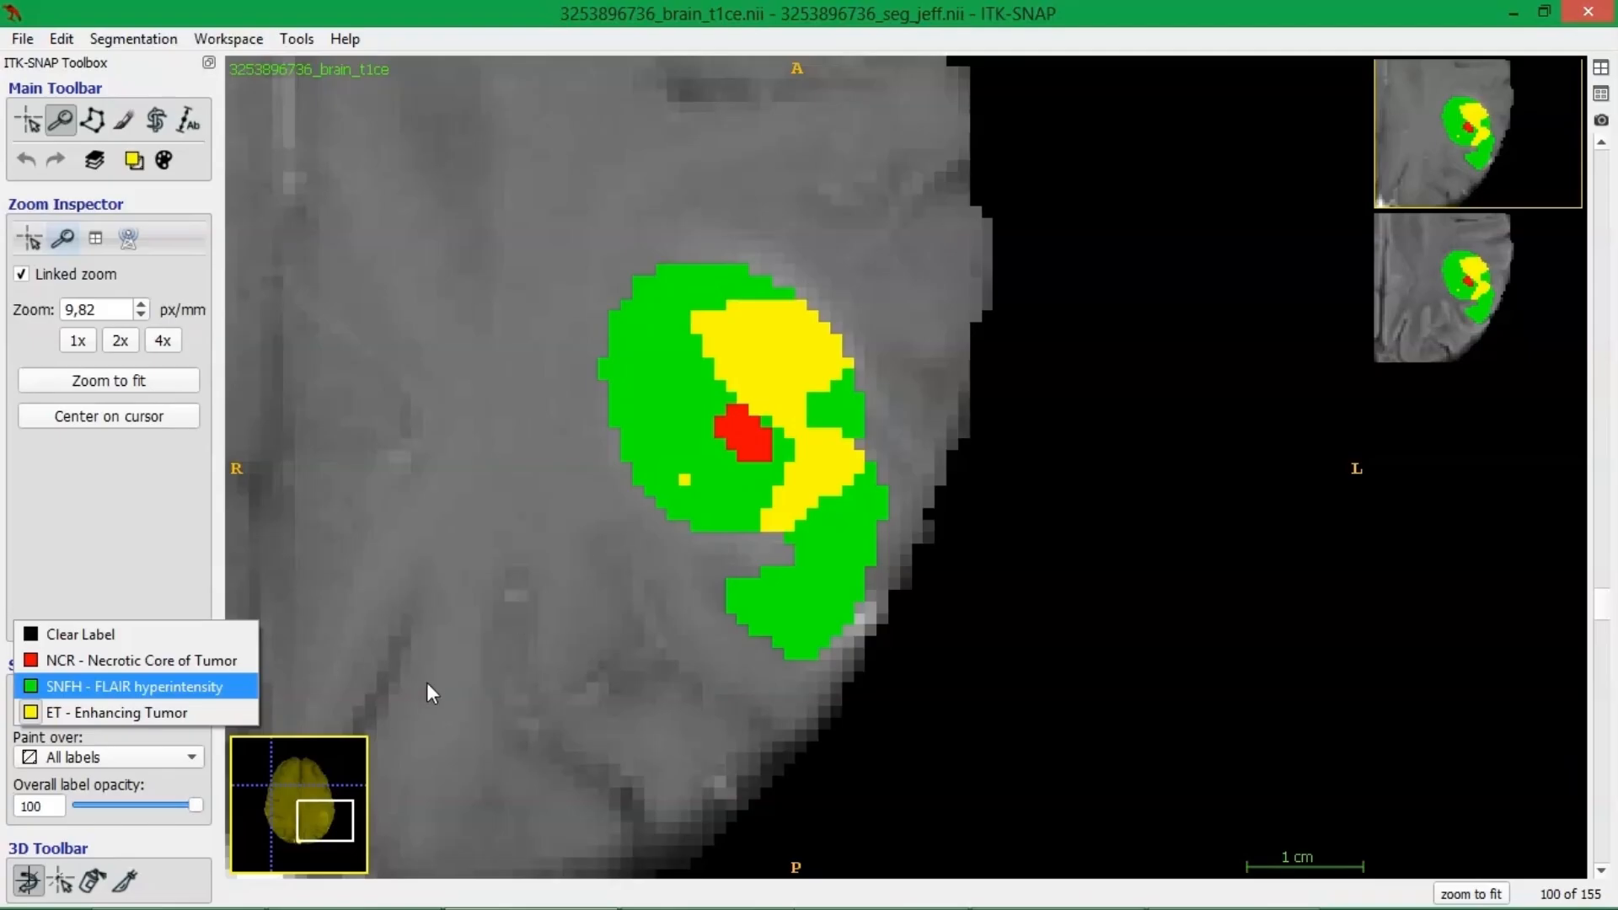
{"action": "left_click", "coordinate": [465, 566]}
{"action": "key", "text": "s"}
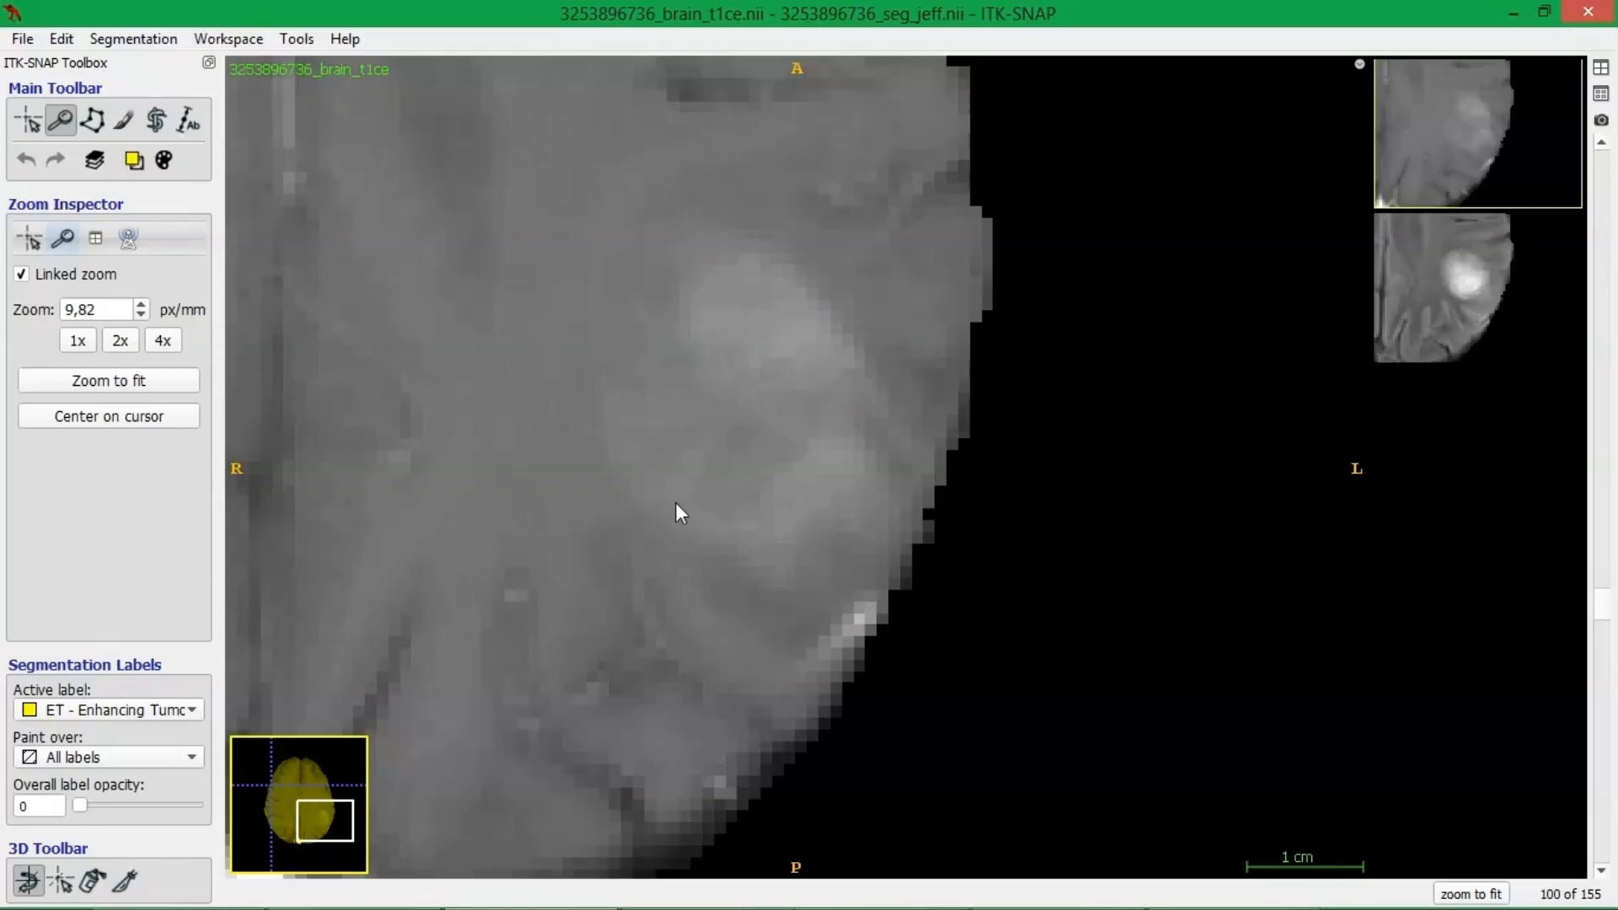
{"action": "key", "text": "s"}
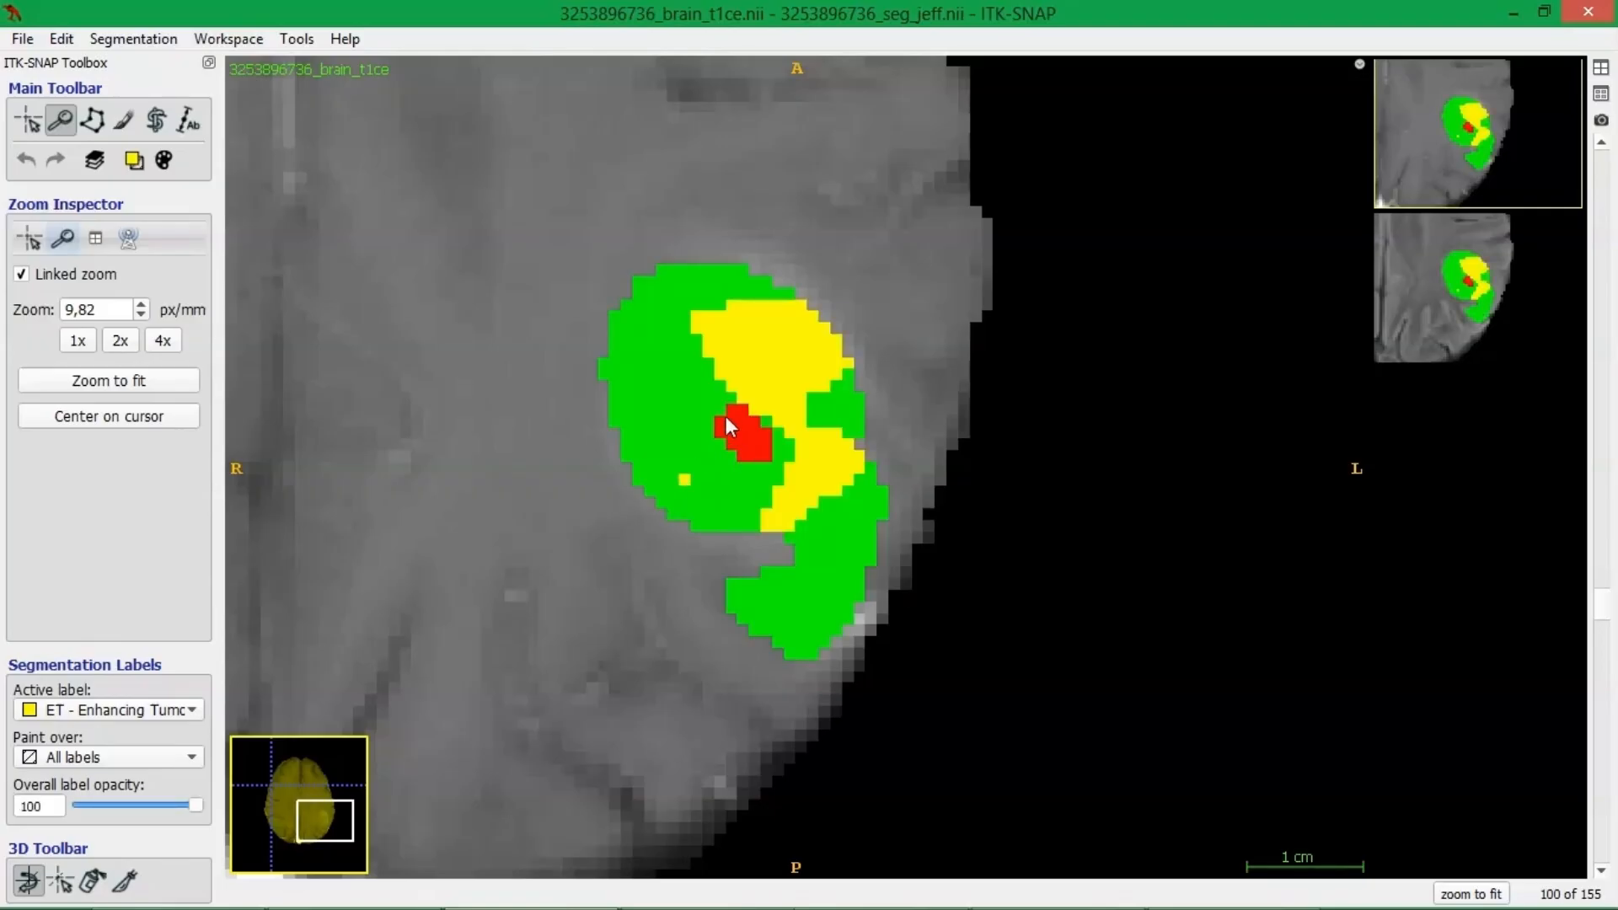
{"action": "key", "text": "s"}
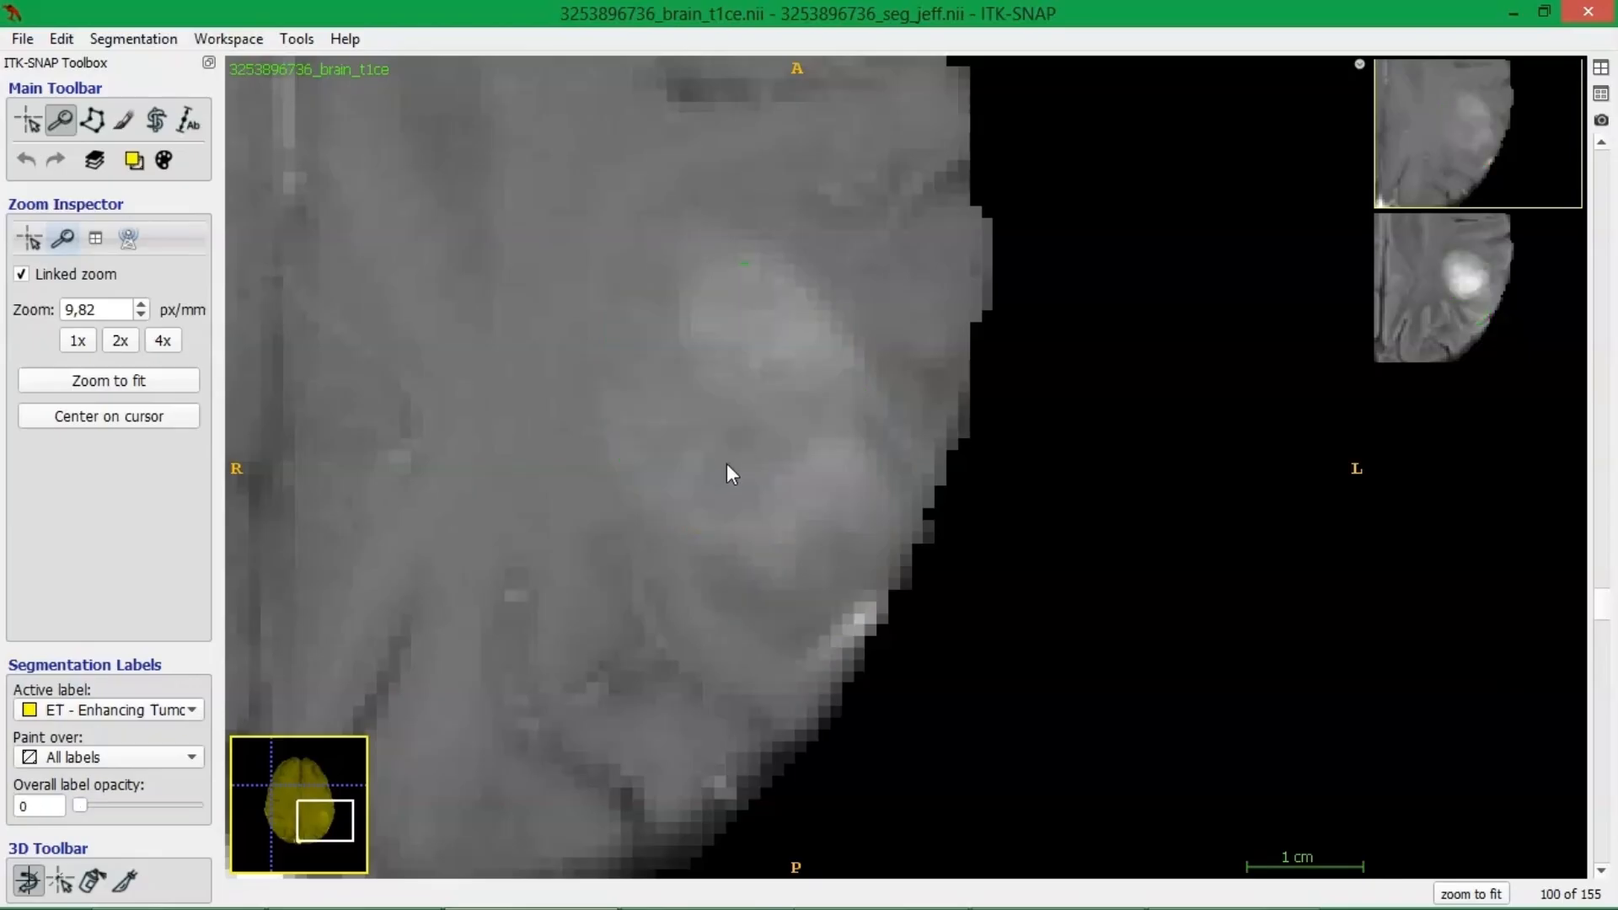
Paint Enhancing Tumor strokes with a size 1 round brush over the posteromedial part of the green region, checking against the bare image.
{"action": "left_click", "coordinate": [123, 119]}
{"action": "key", "text": "s"}
{"action": "left_click", "coordinate": [684, 481]}
{"action": "key", "text": "s"}
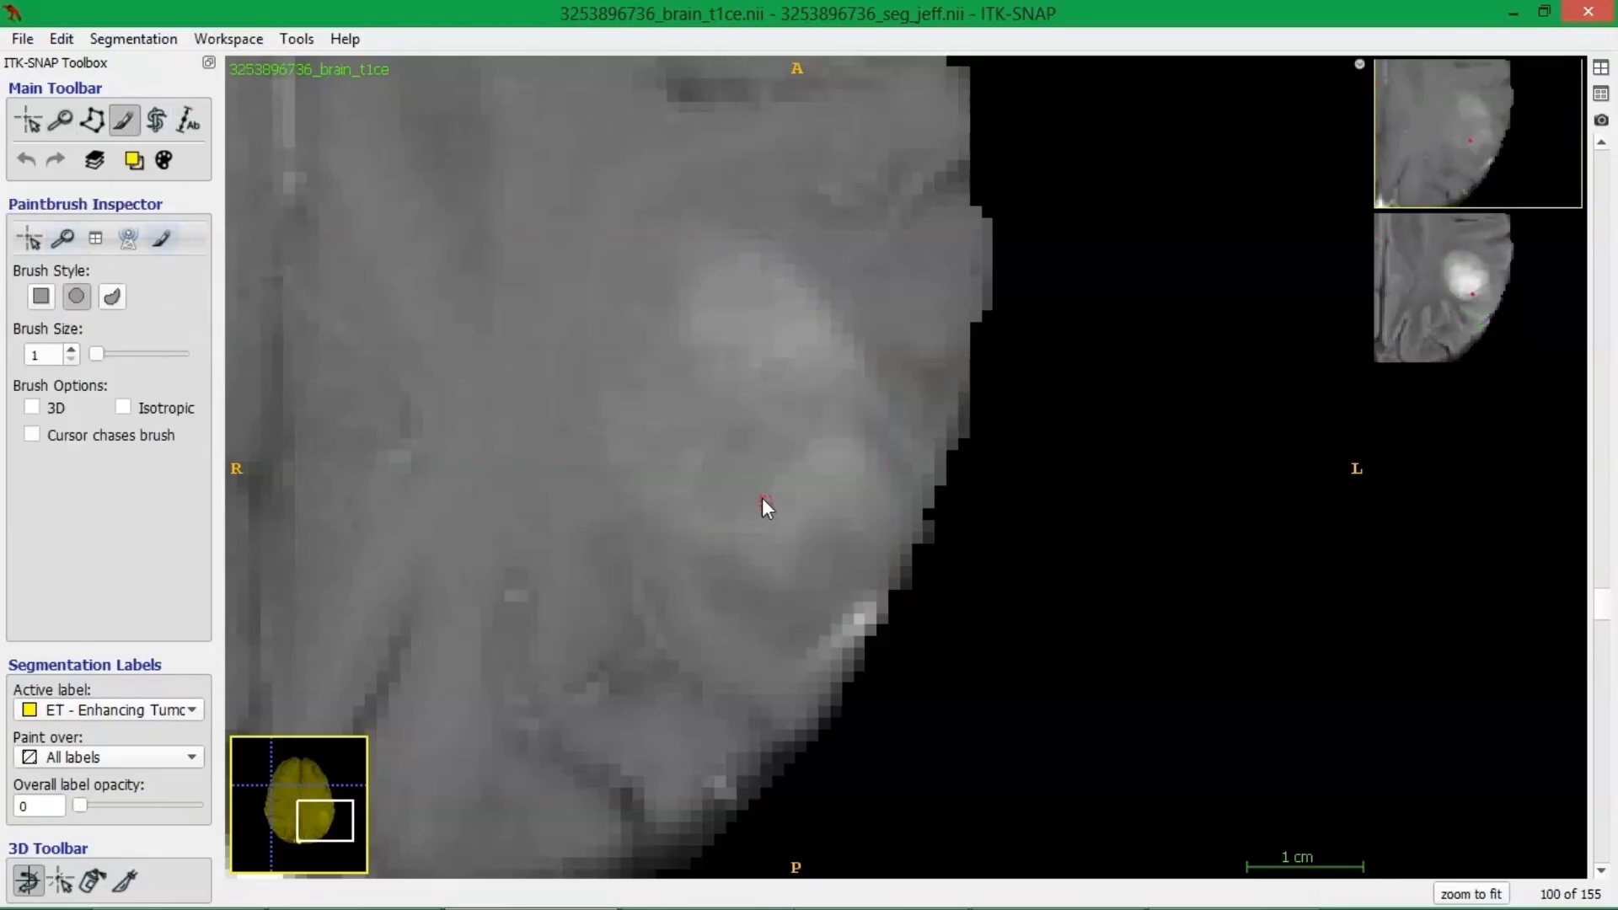
{"action": "key", "text": "s"}
{"action": "key", "text": "s"}
Fill the gaps between the yellow strokes along the posteromedial rim with Enhancing Tumor, toggling the overlay to check the anatomy.
{"action": "key", "text": "s"}
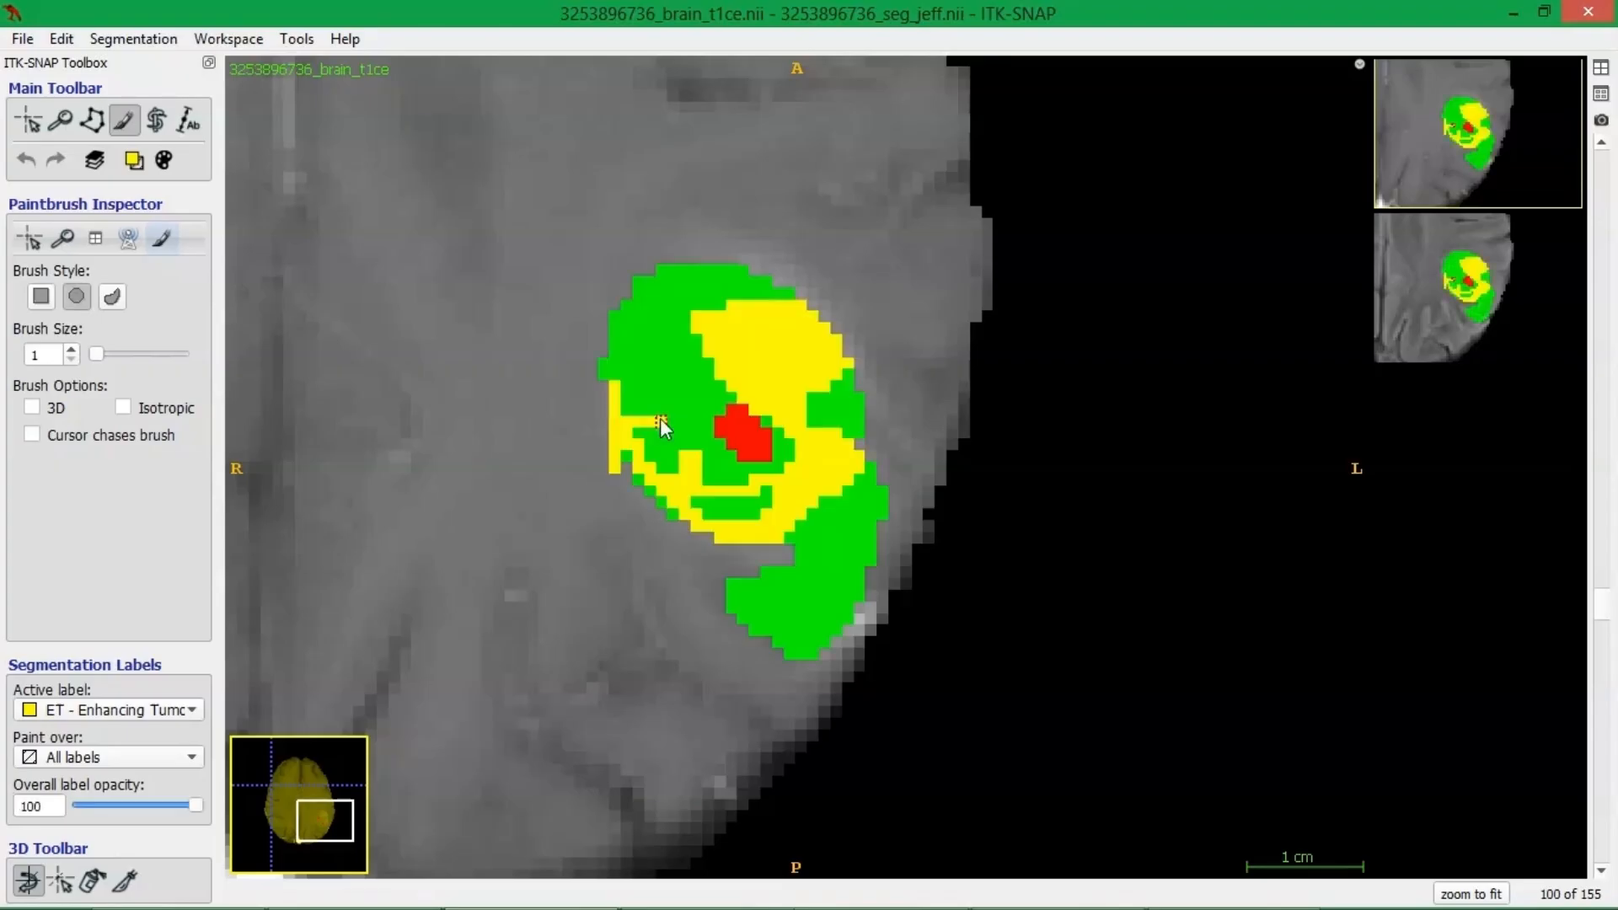
{"action": "key", "text": "s"}
{"action": "key", "text": "s"}
{"action": "key", "text": "s"}
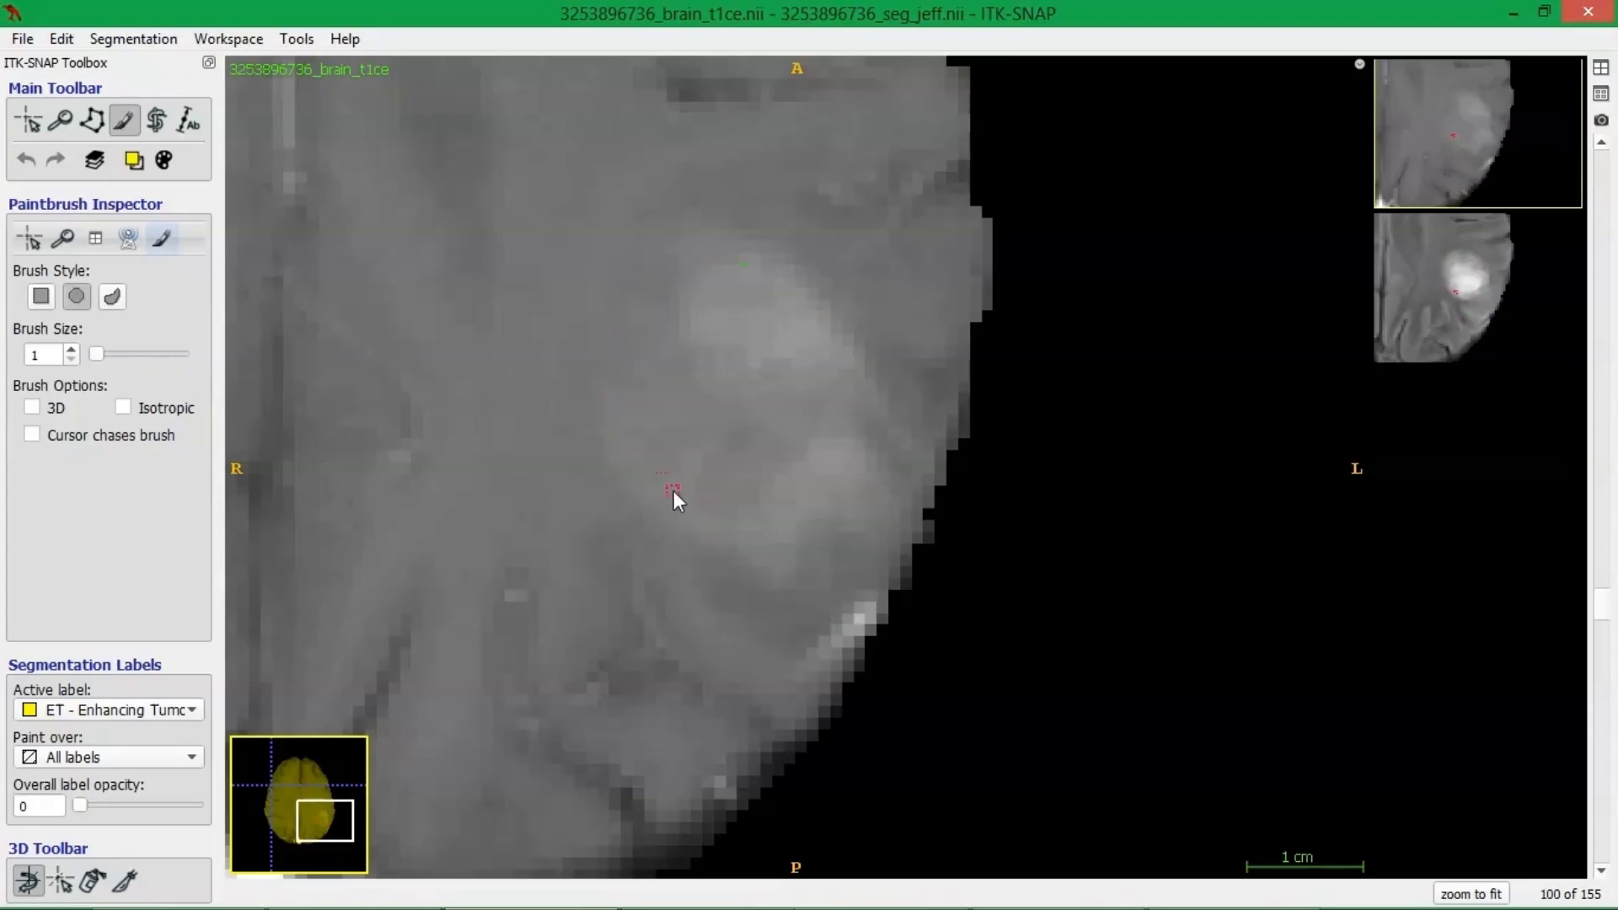
{"action": "key", "text": "s"}
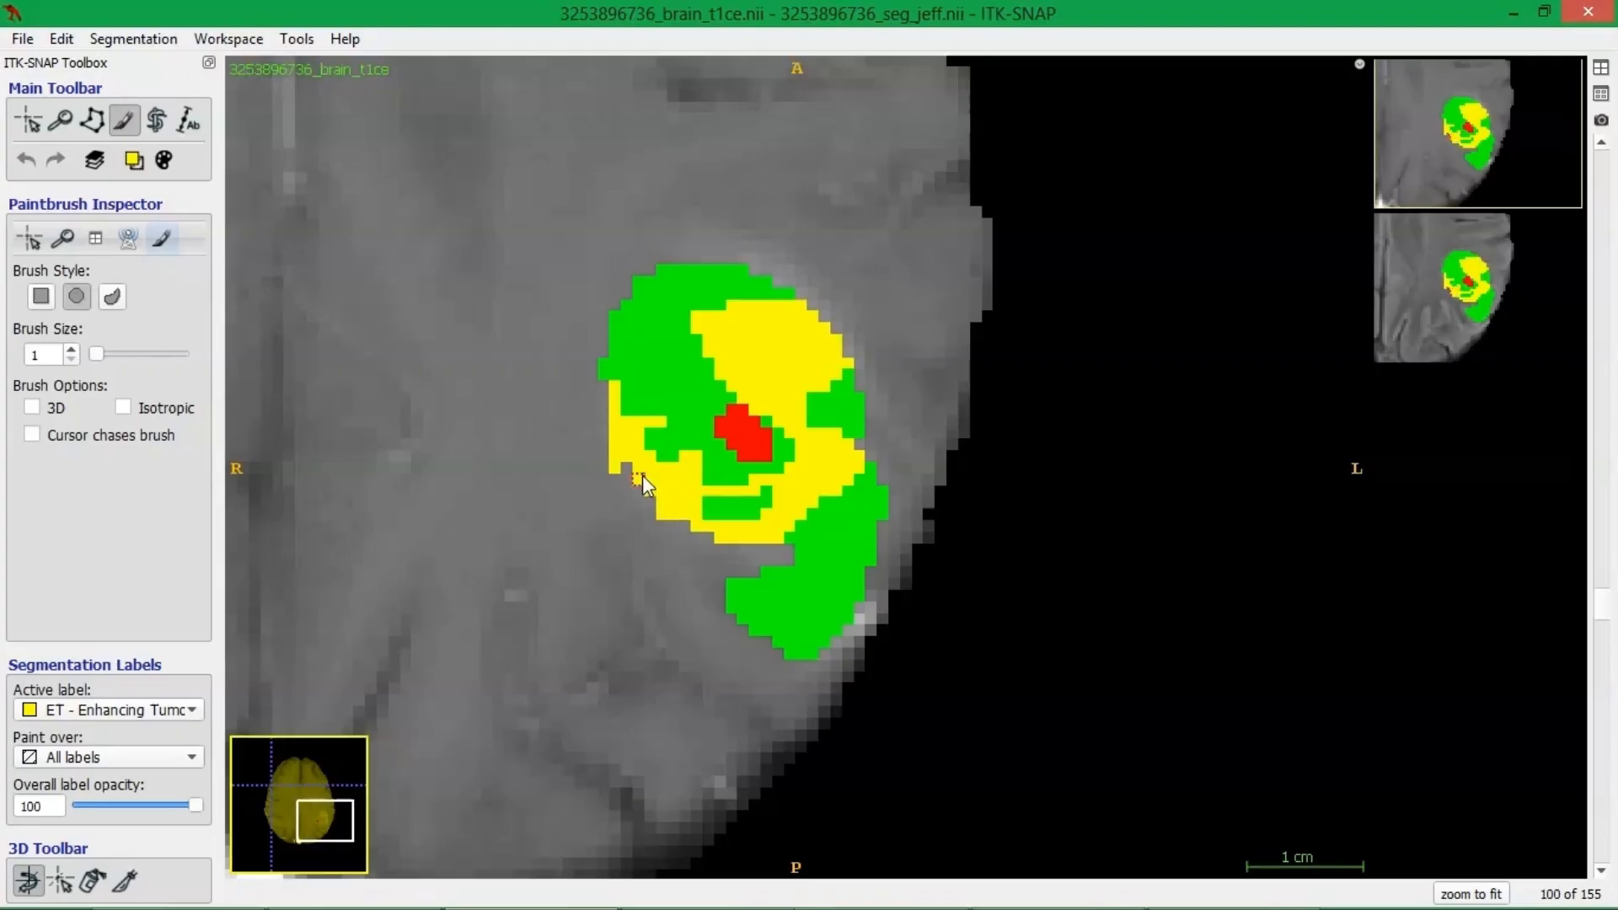
Extend the Enhancing Tumor label outward at the posteromedial edge and erase the excess pixels along its lower border.
{"action": "key", "text": "s"}
{"action": "key", "text": "s"}
{"action": "left_click", "coordinate": [677, 503]}
{"action": "key", "text": "s"}
{"action": "key", "text": "s"}
{"action": "mouse_move", "coordinate": [608, 470]}
{"action": "left_mouse_down"}
{"action": "mouse_move", "coordinate": [615, 512]}
{"action": "mouse_move", "coordinate": [619, 489]}
{"action": "mouse_move", "coordinate": [673, 532]}
{"action": "mouse_move", "coordinate": [619, 479]}
{"action": "left_mouse_up"}
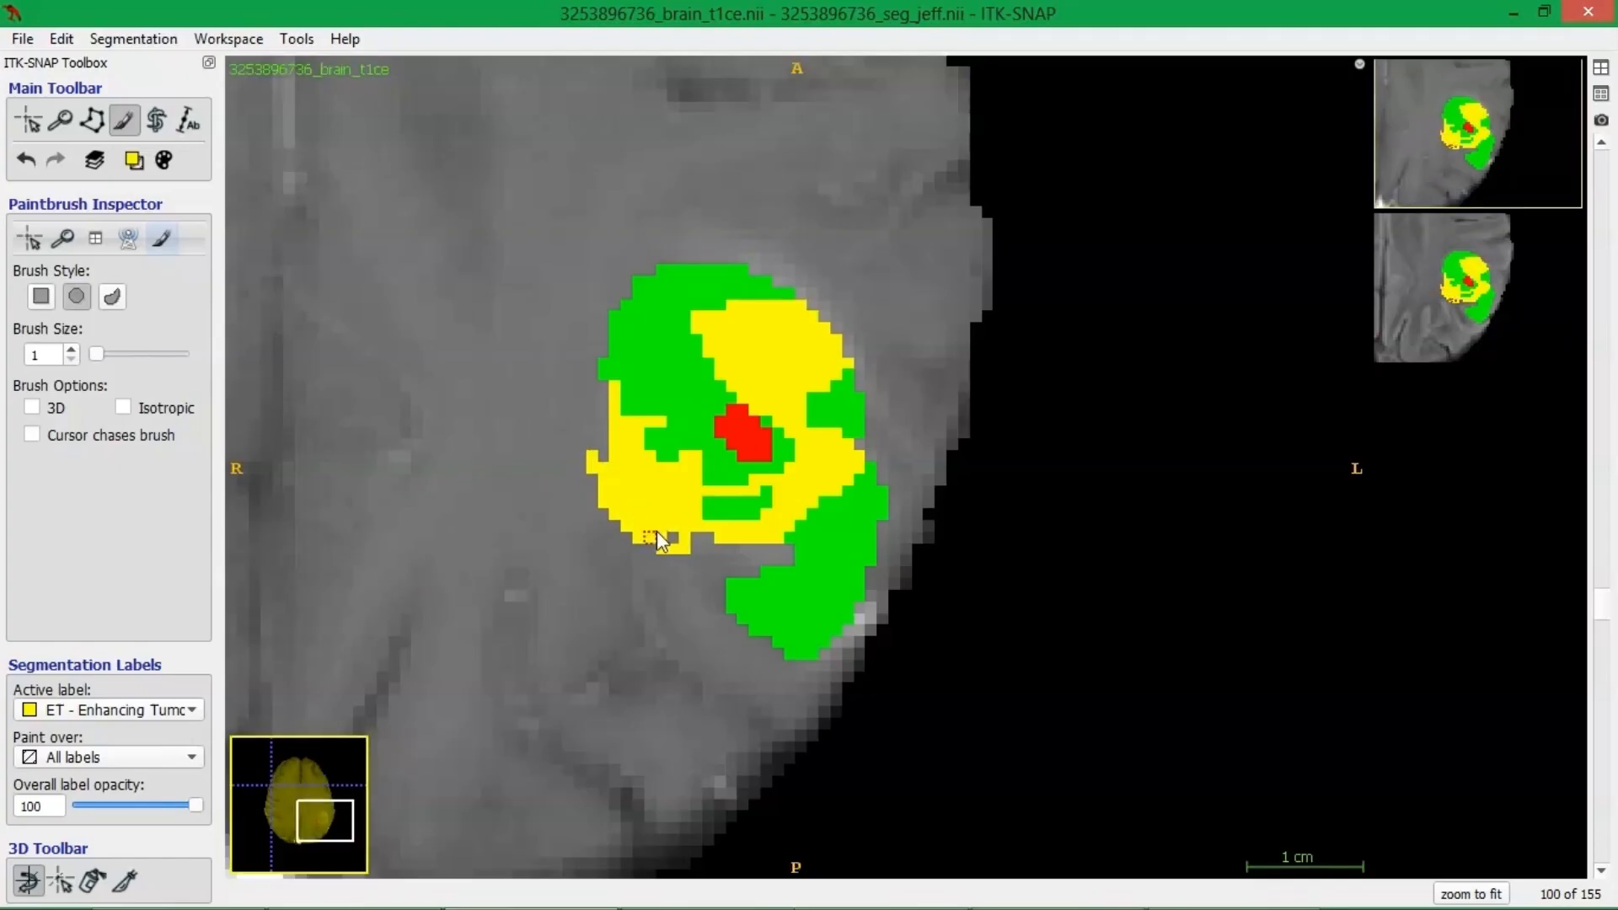
{"action": "mouse_move", "coordinate": [642, 539]}
{"action": "right_mouse_down"}
{"action": "mouse_move", "coordinate": [602, 481]}
{"action": "mouse_move", "coordinate": [652, 539]}
{"action": "mouse_move", "coordinate": [686, 549]}
{"action": "right_mouse_up"}
Set the active label to SNFH - FLAIR hyperintensity.
{"action": "left_click", "coordinate": [139, 709]}
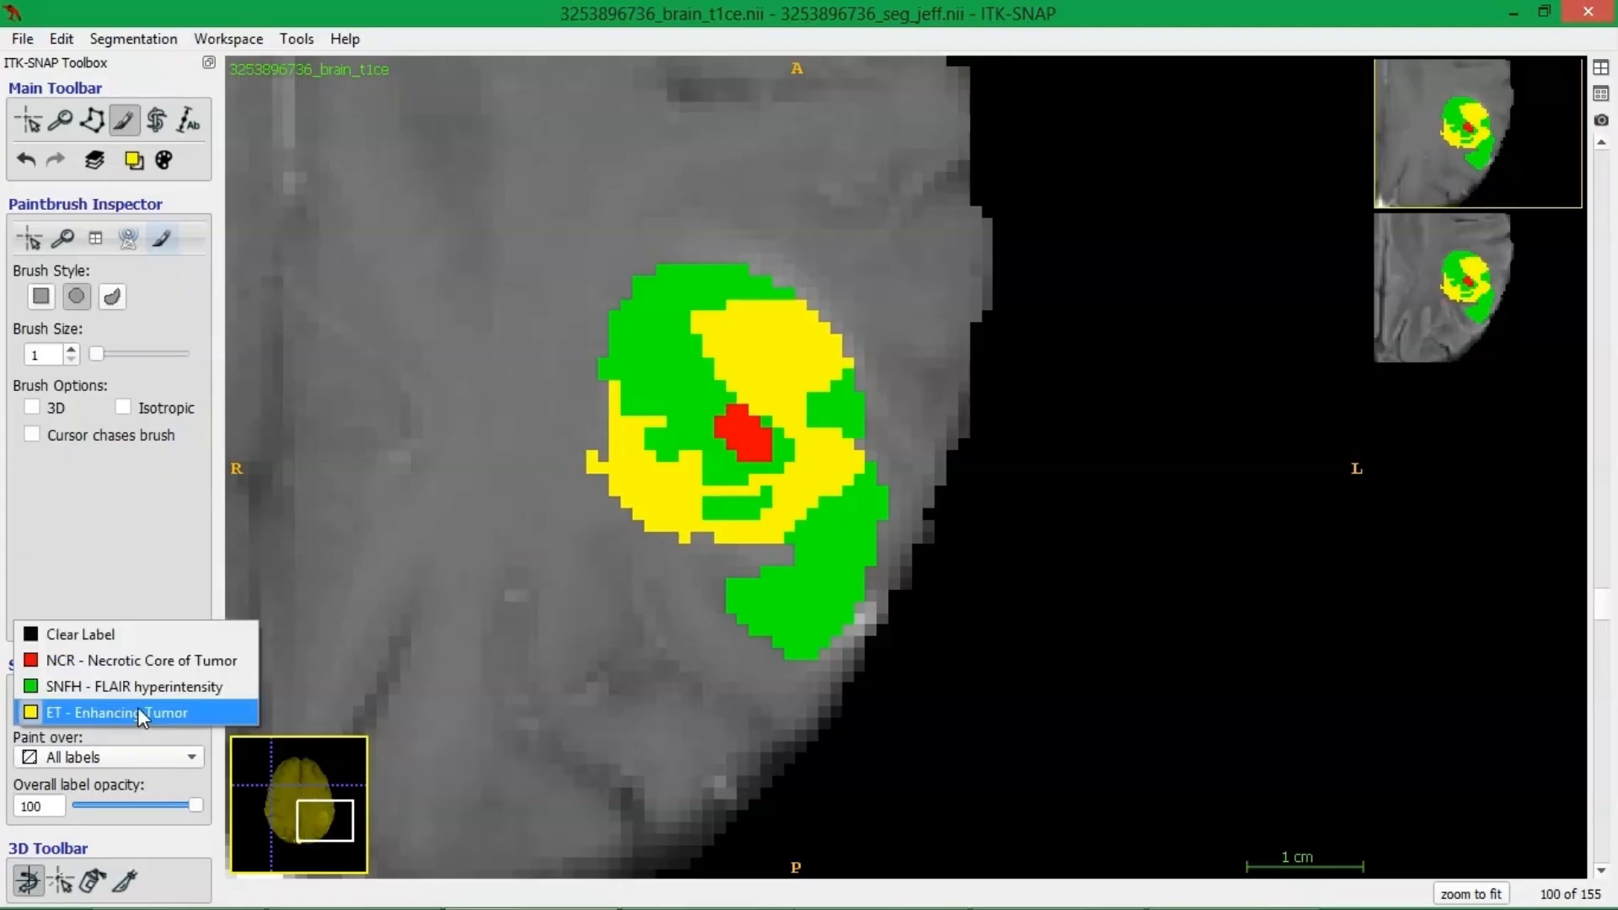
{"action": "left_click", "coordinate": [138, 709]}
{"action": "left_click", "coordinate": [136, 713]}
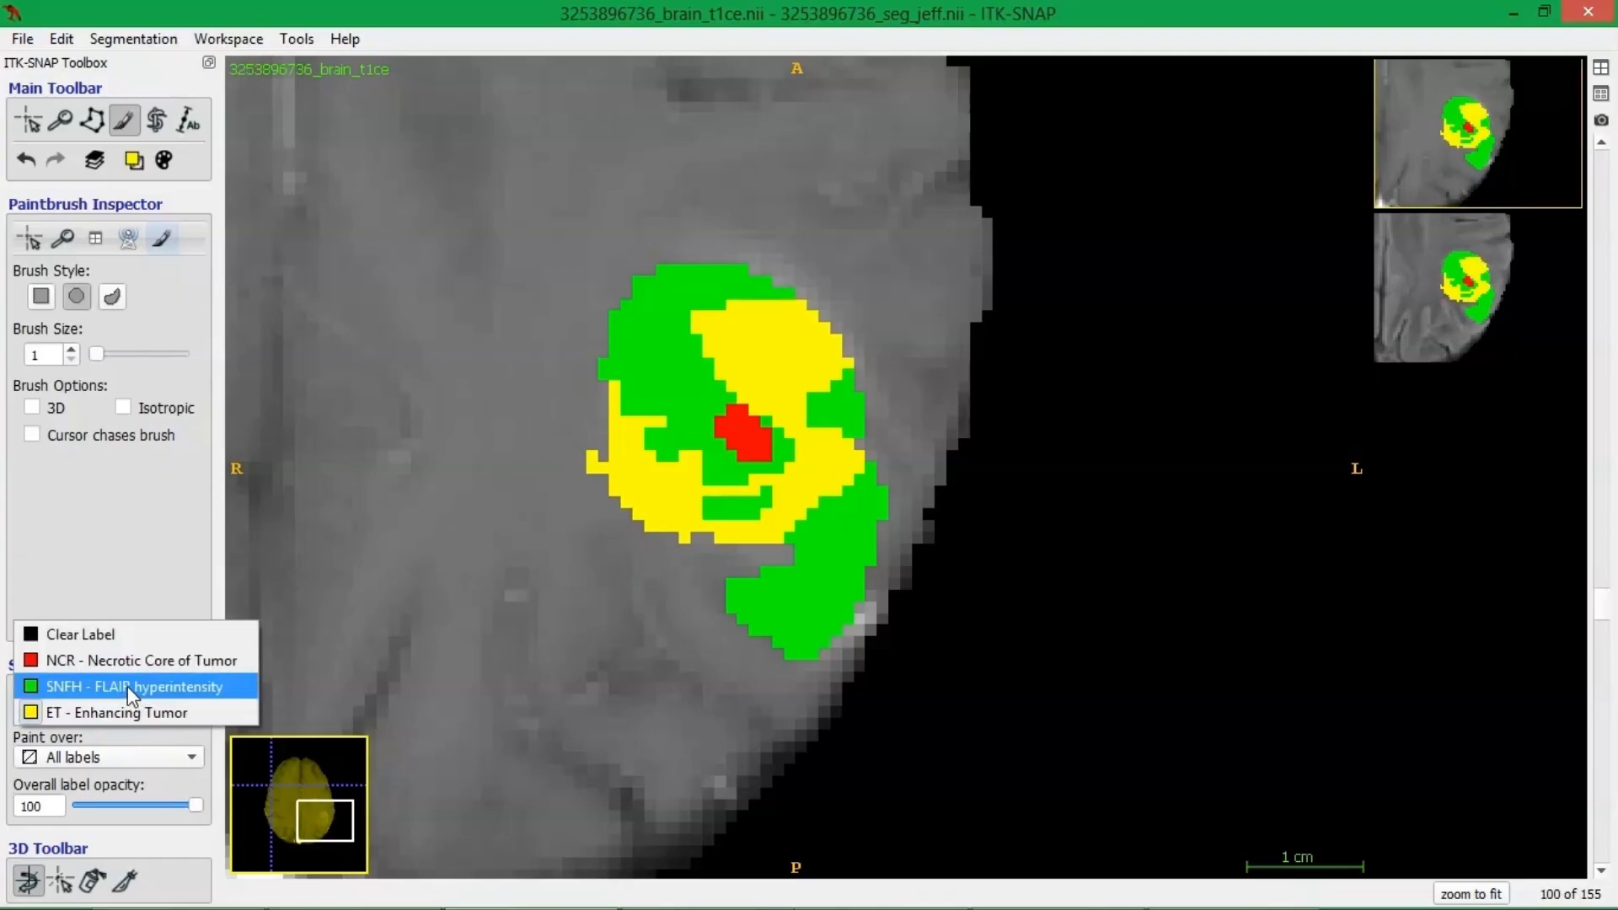
{"action": "left_click", "coordinate": [128, 686]}
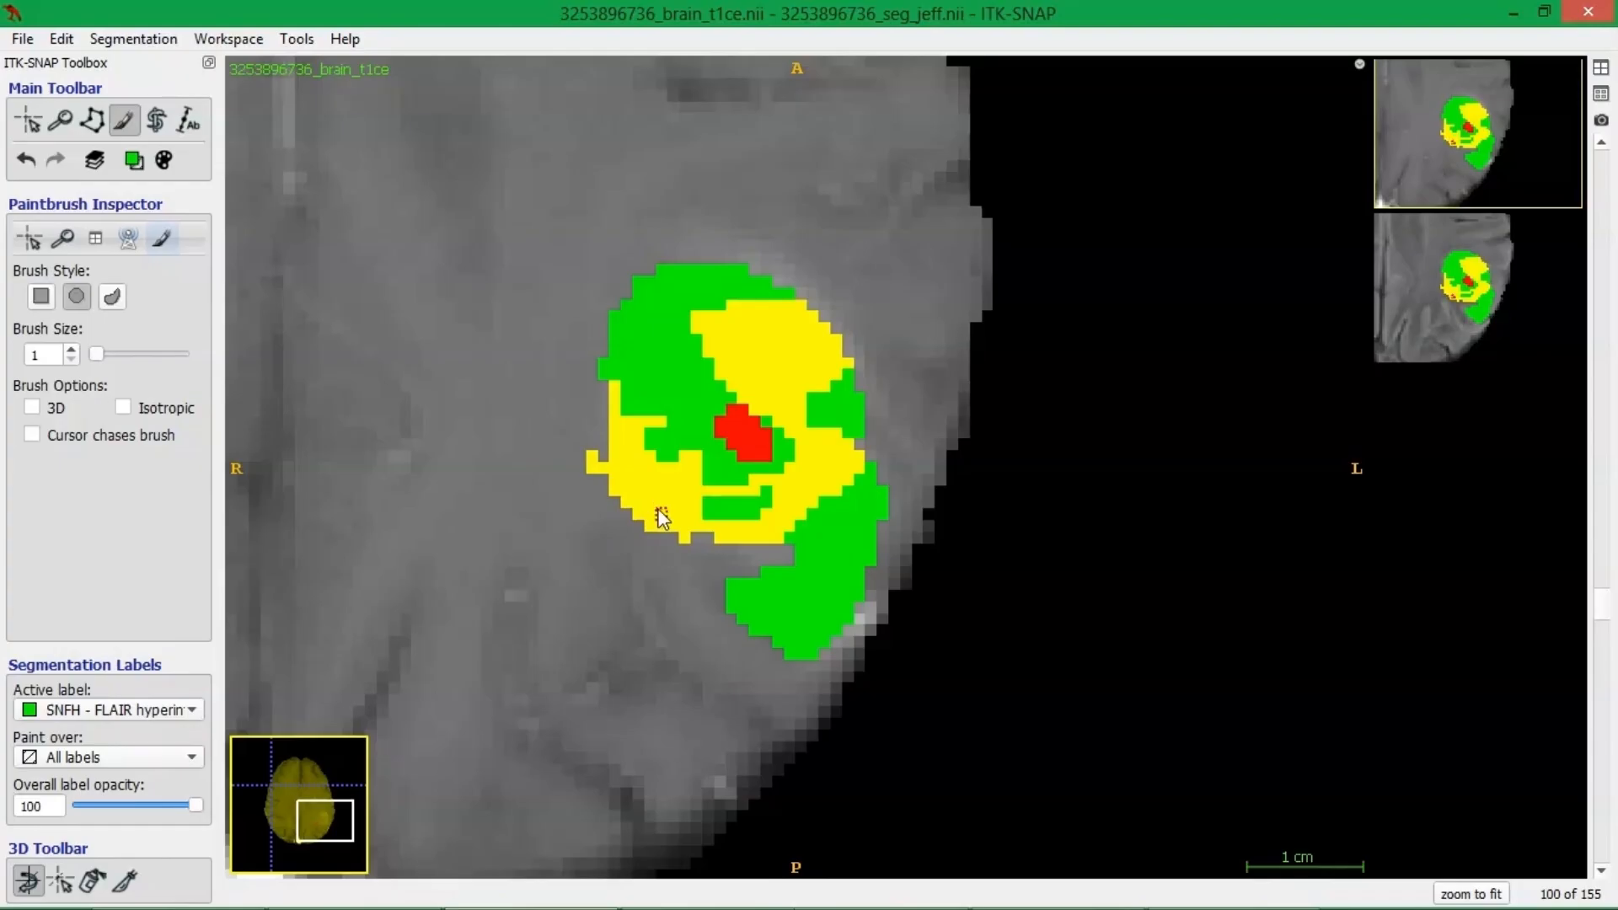
{"action": "left_click", "coordinate": [182, 709]}
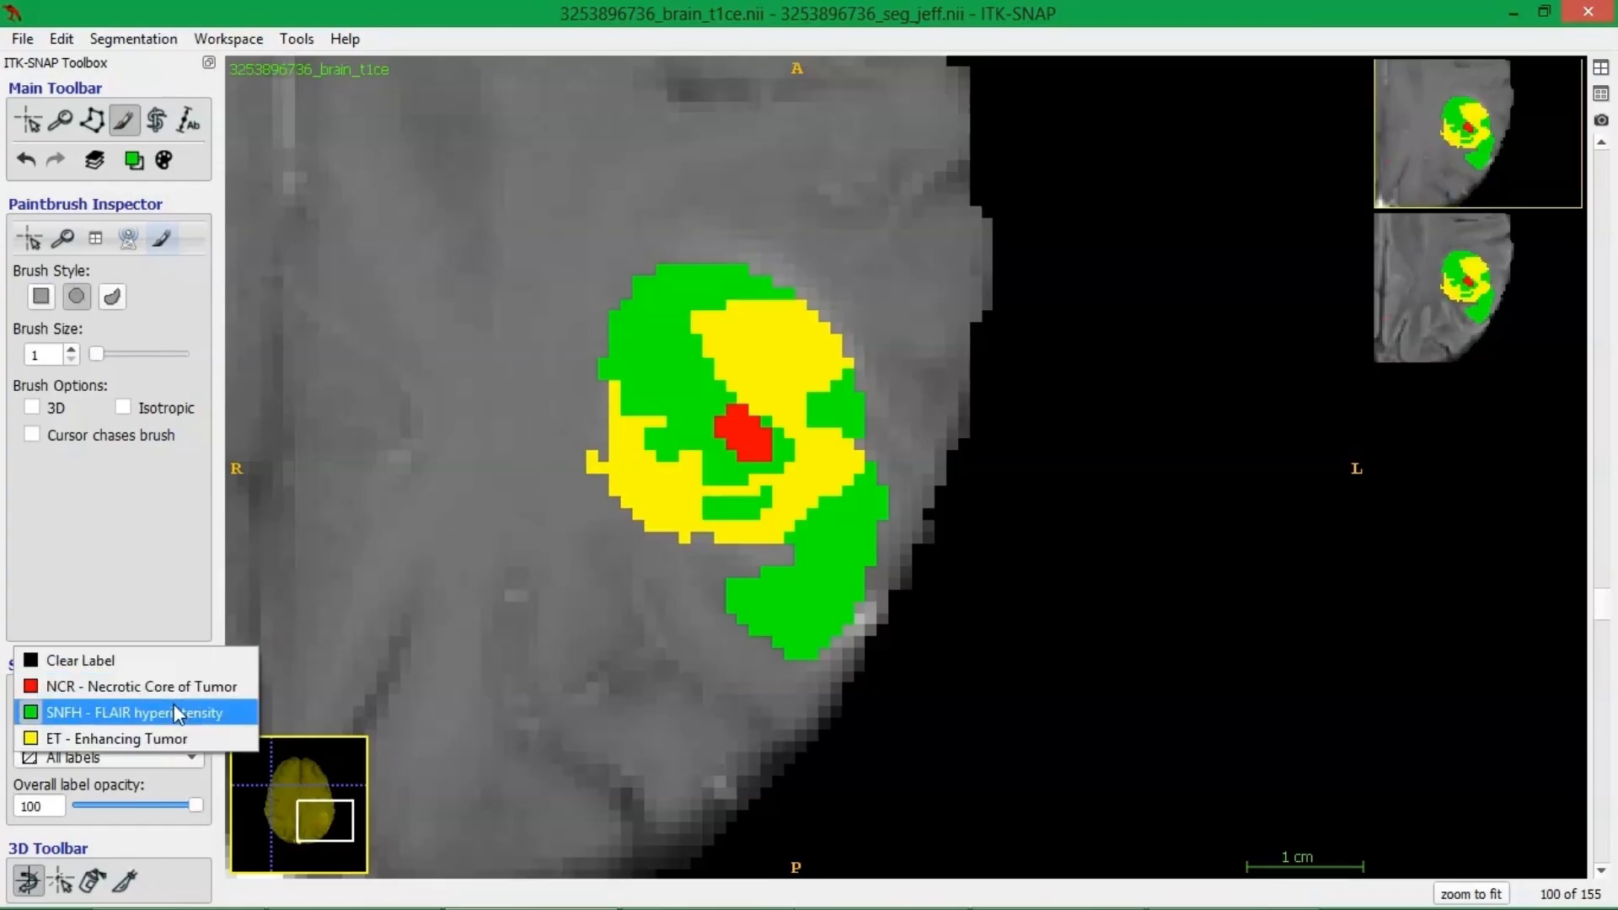
{"action": "left_click", "coordinate": [178, 713]}
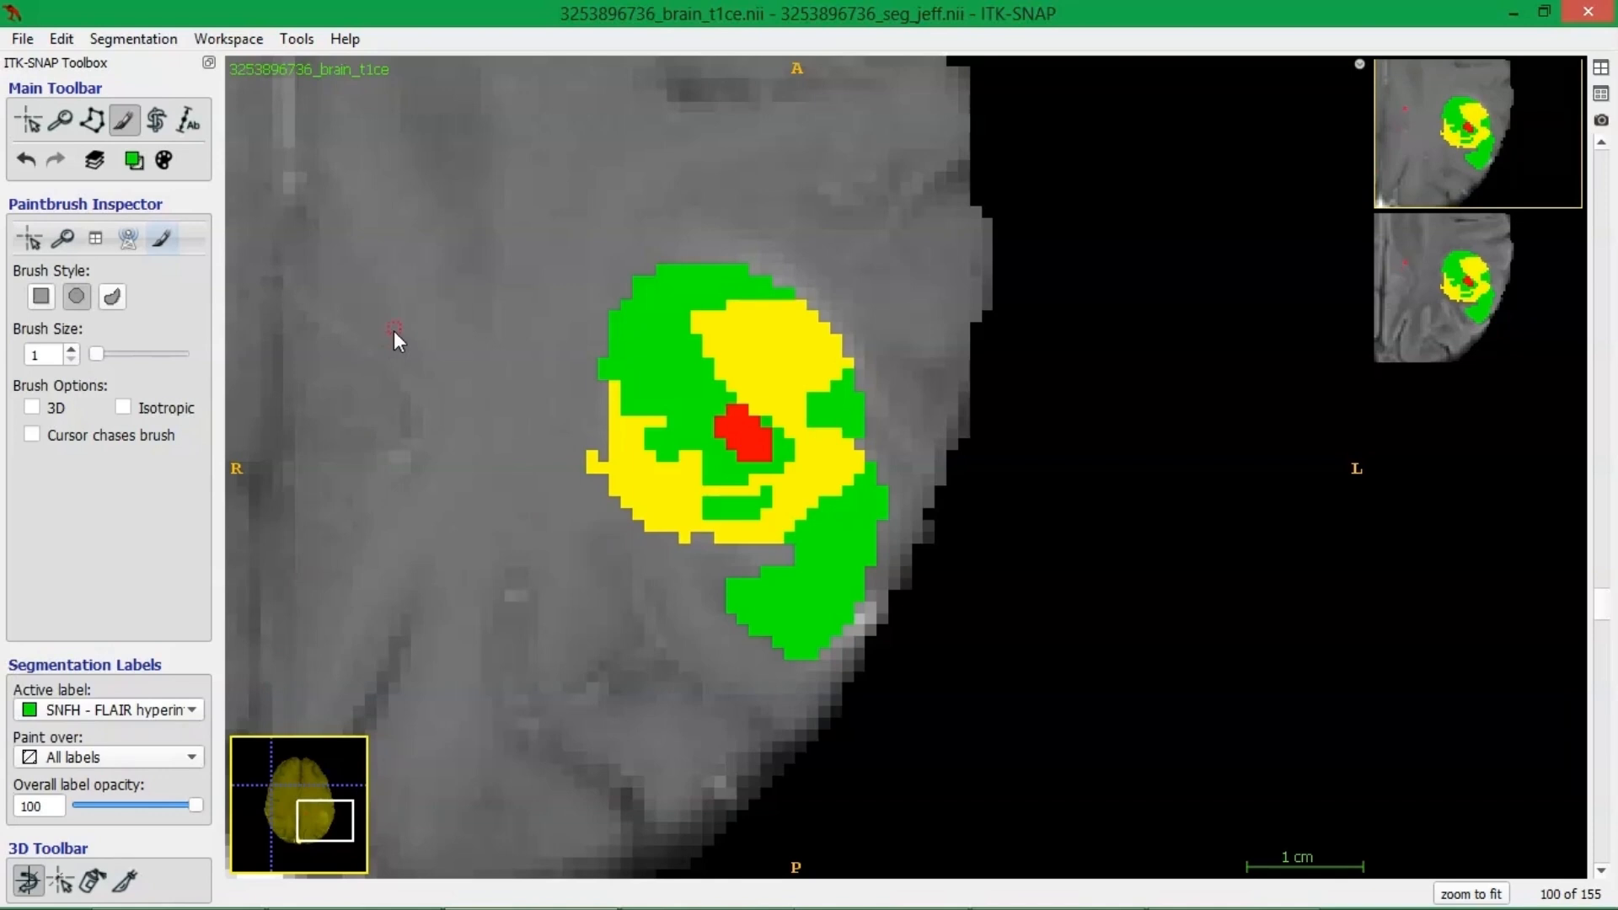
Browse the axial slices from 101 to 68 with the segmentation overlay shown and hidden to compare the labels with the tumor.
{"action": "scroll", "coordinate": [727, 507], "scroll_direction": "up", "scroll_amount": 4}
{"action": "scroll", "coordinate": [742, 521], "scroll_direction": "down", "scroll_amount": 3}
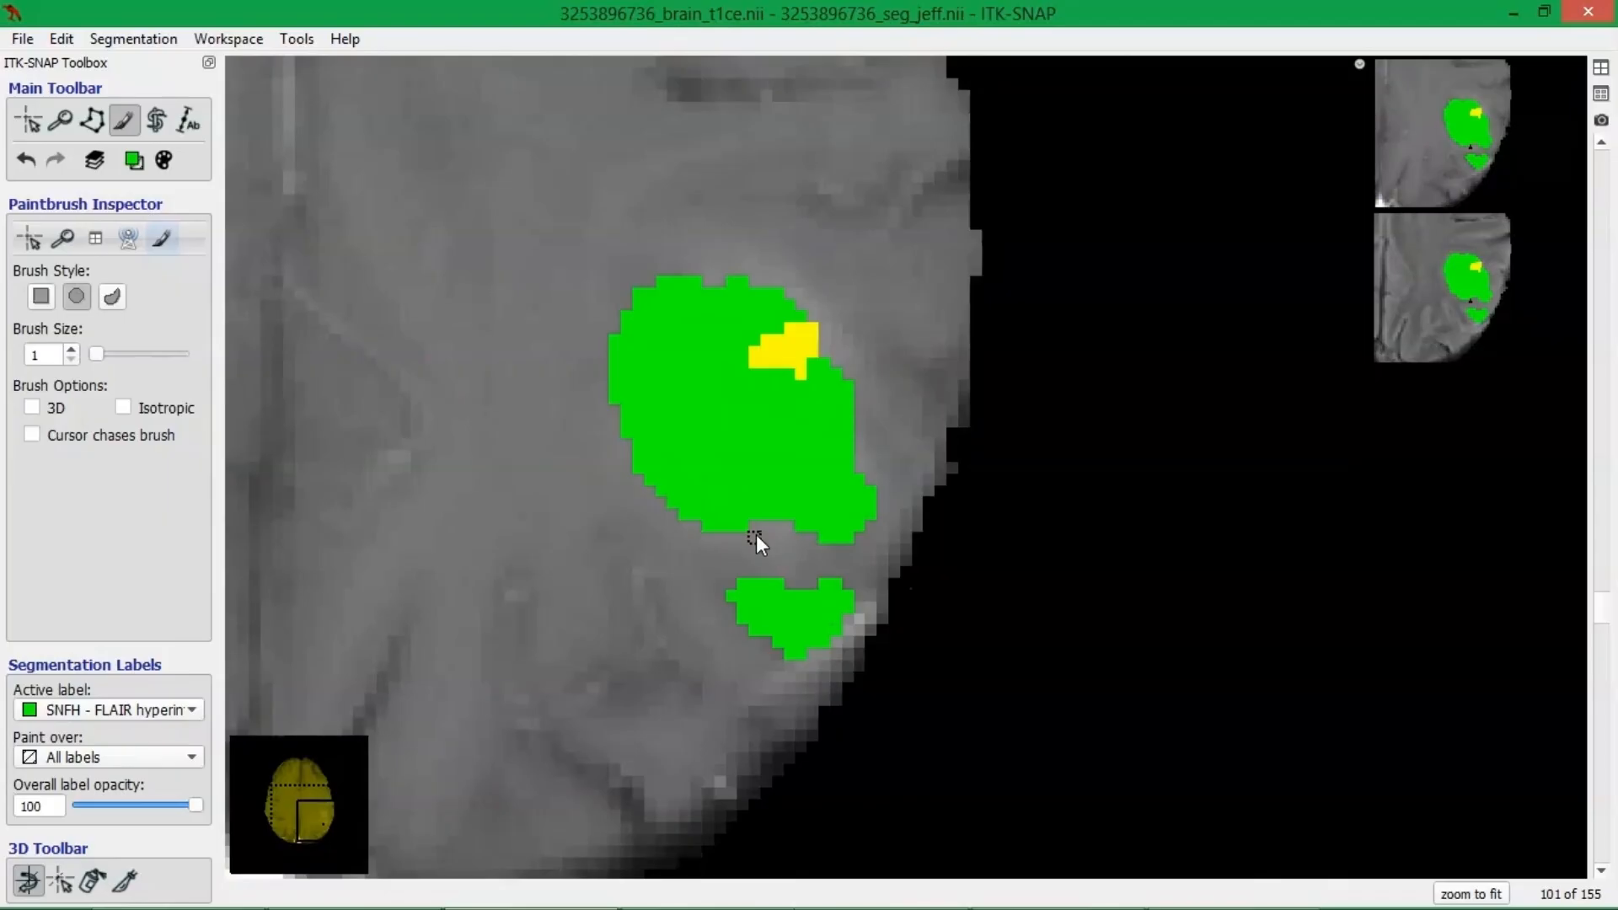
{"action": "scroll", "coordinate": [756, 534], "scroll_direction": "down", "scroll_amount": 4}
{"action": "key", "text": "s"}
{"action": "key", "text": "s"}
{"action": "scroll", "coordinate": [766, 428], "scroll_direction": "down", "scroll_amount": 5}
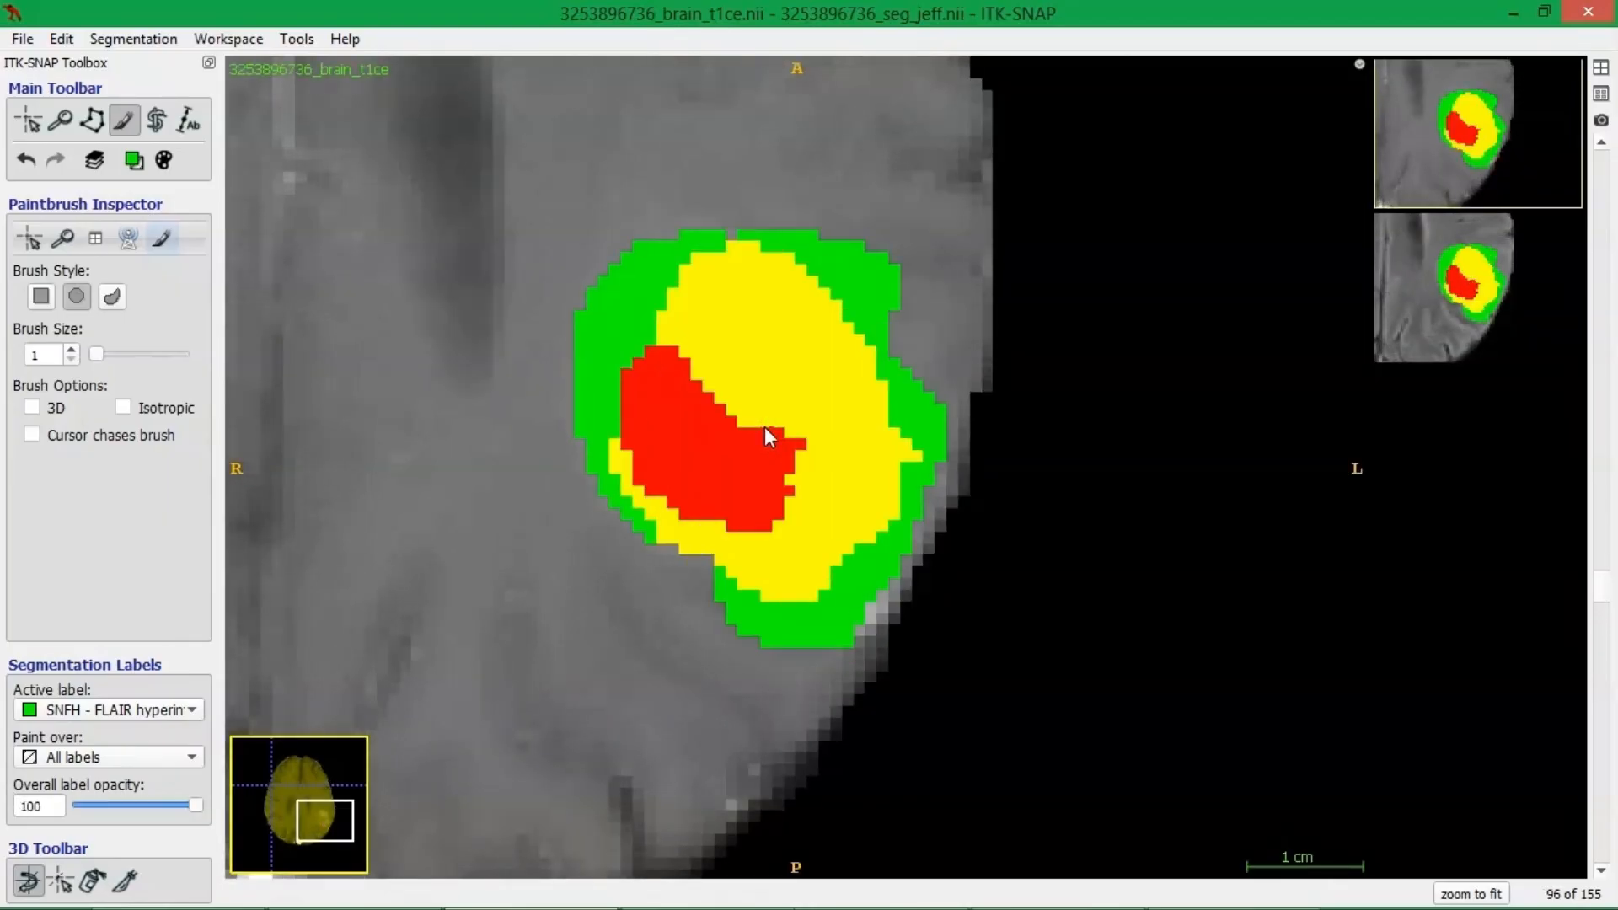
{"action": "key", "text": "s"}
{"action": "scroll", "coordinate": [776, 421], "scroll_direction": "down", "scroll_amount": 14}
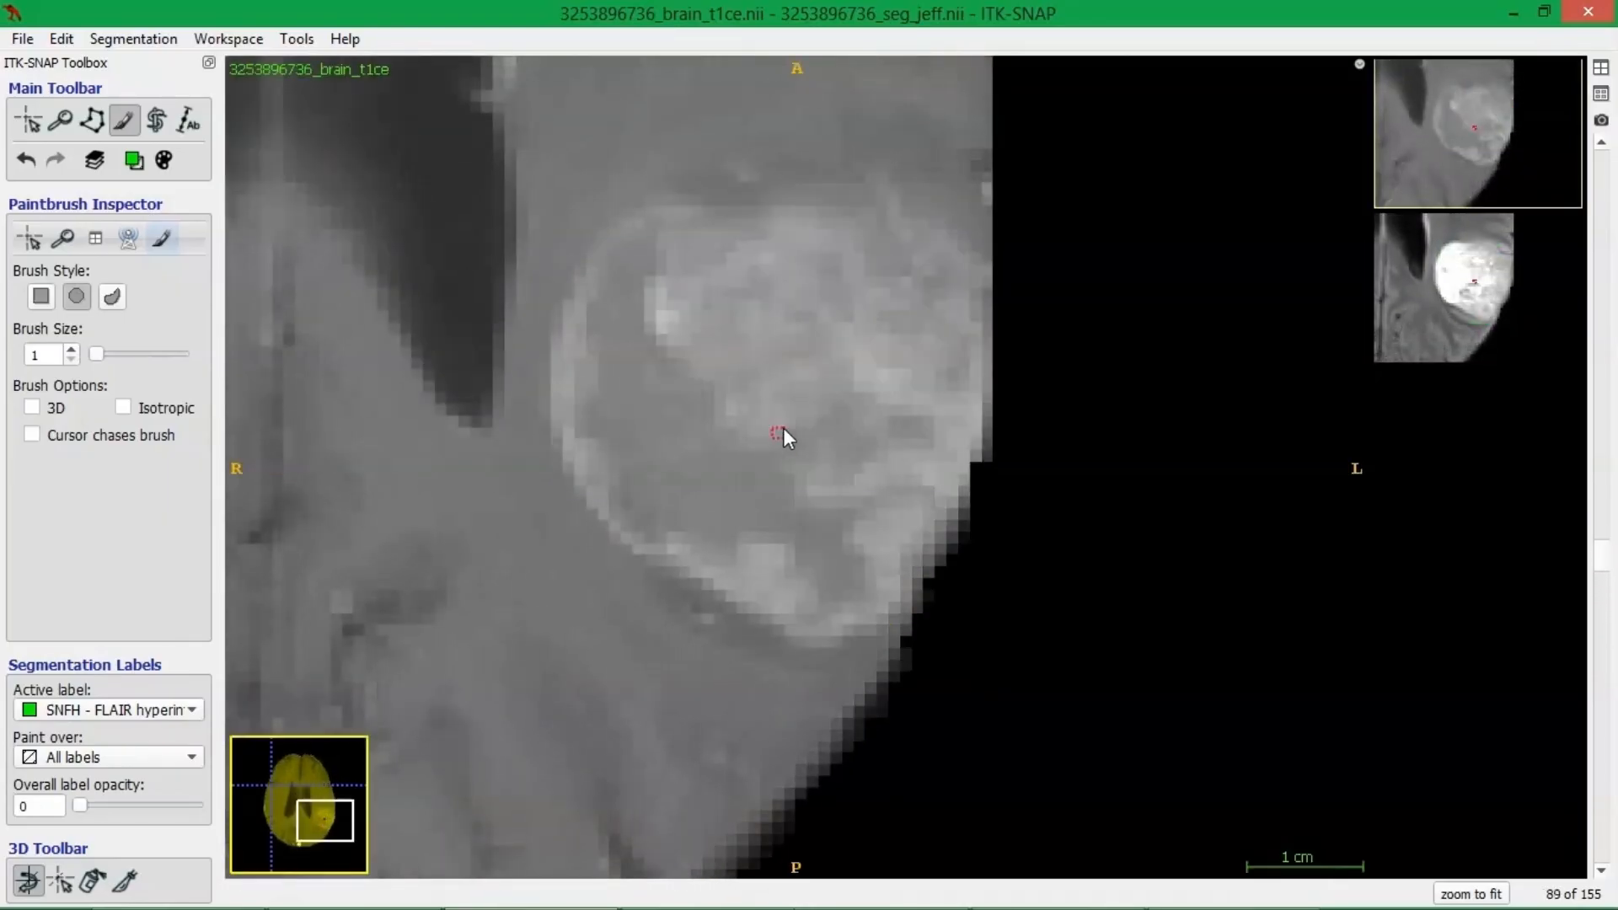
{"action": "scroll", "coordinate": [834, 506], "scroll_direction": "down", "scroll_amount": 5}
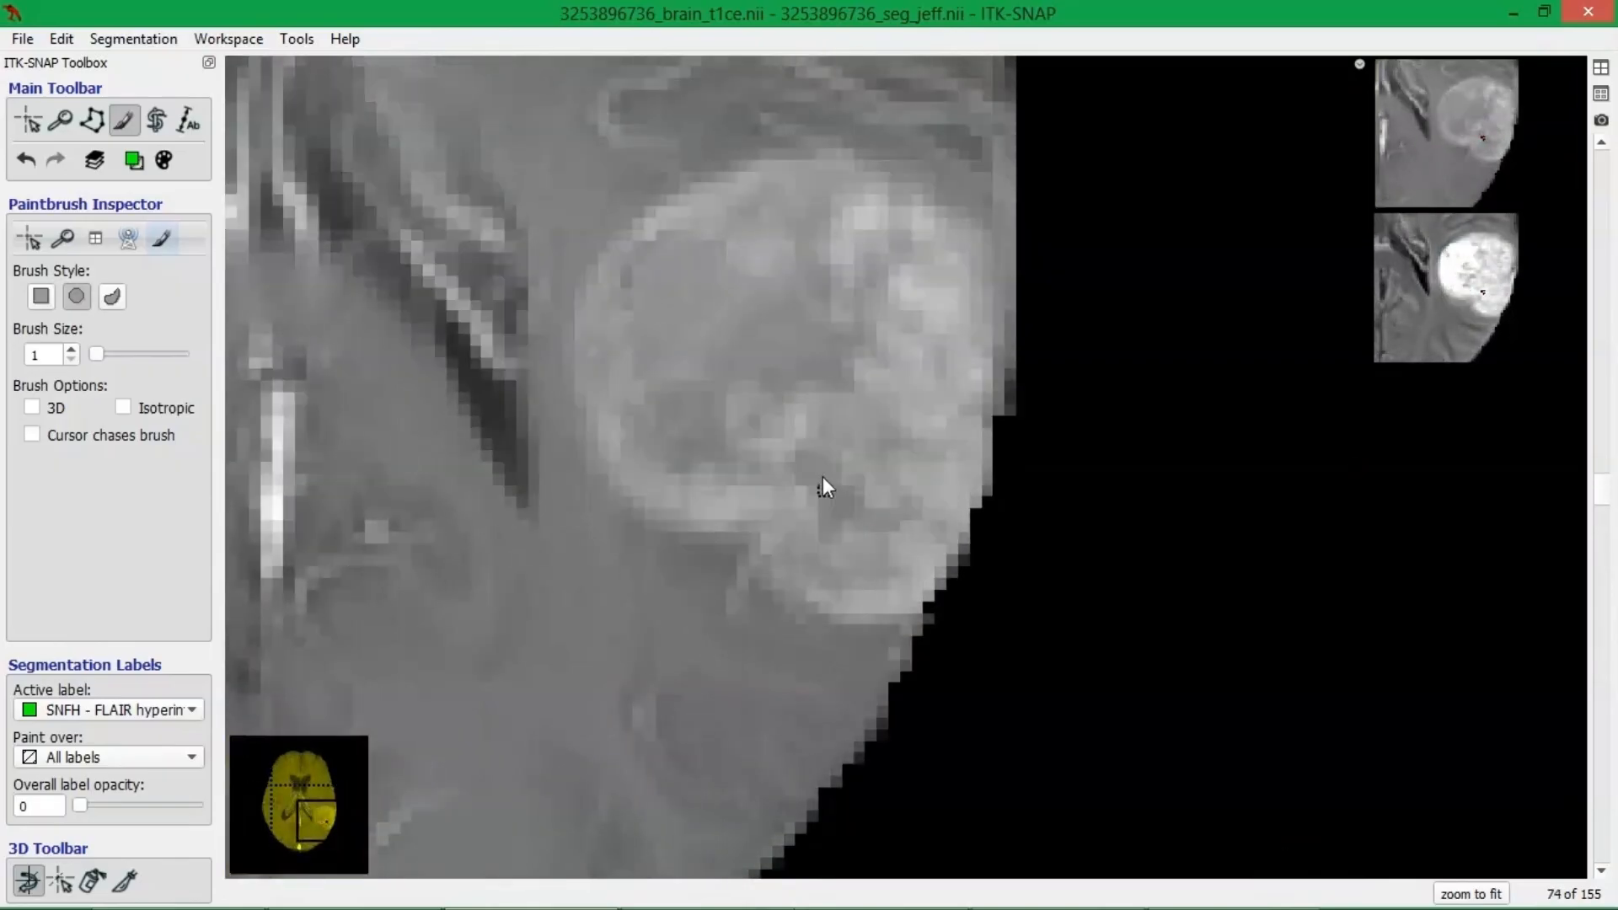
{"action": "scroll", "coordinate": [810, 461], "scroll_direction": "down", "scroll_amount": 5}
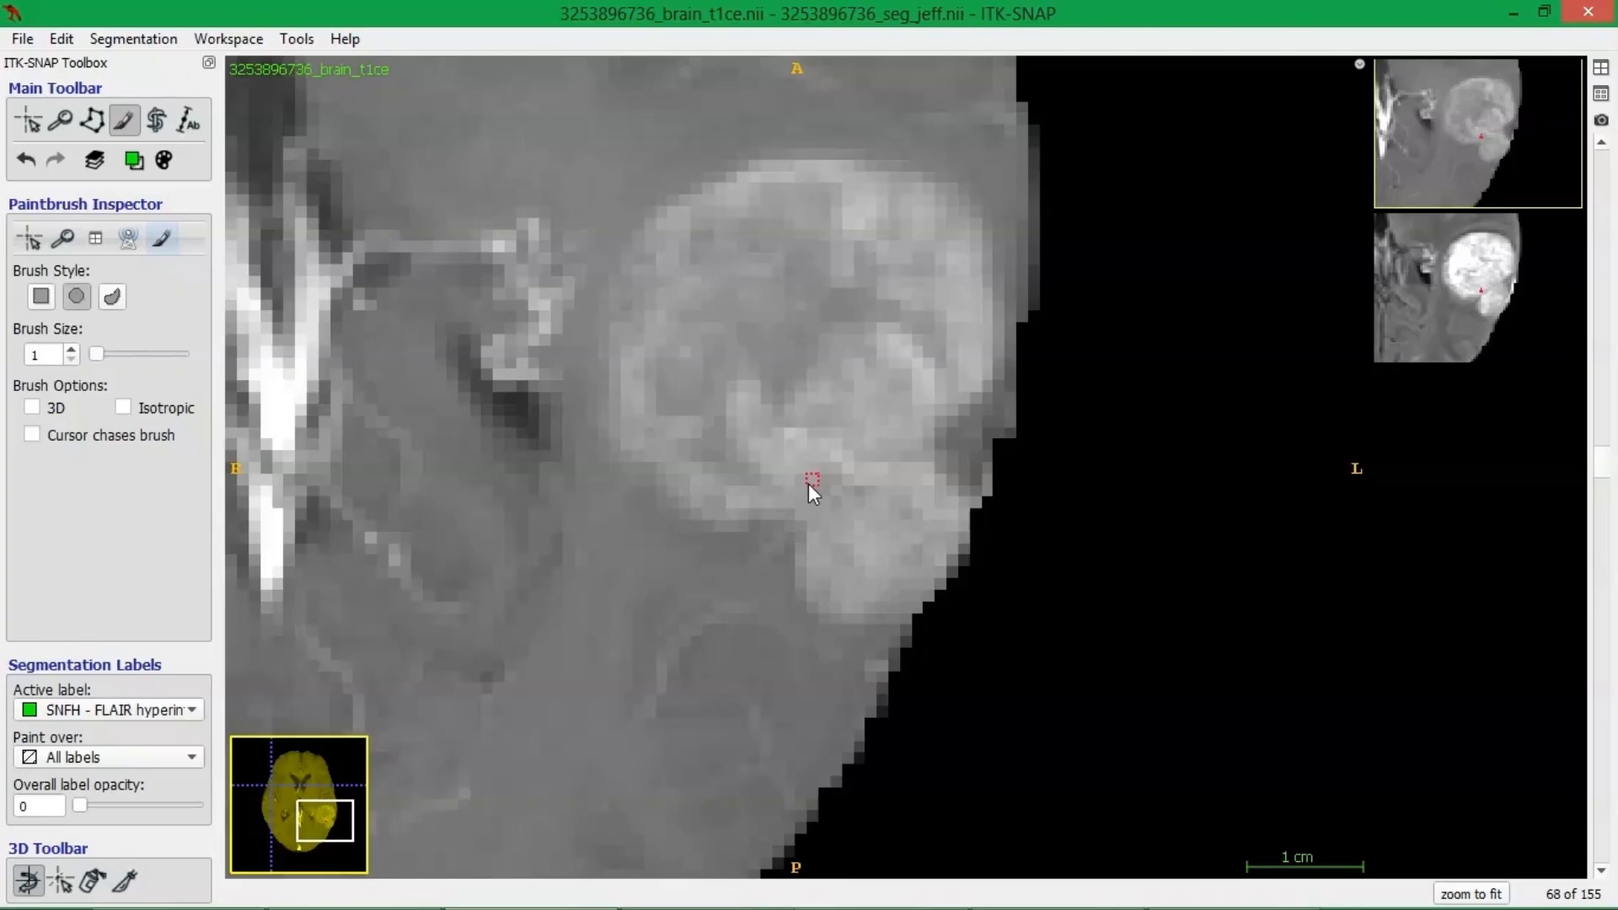
Open the dialog for saving the segmentation image under another name and close it without saving.
{"action": "left_click", "coordinate": [118, 42]}
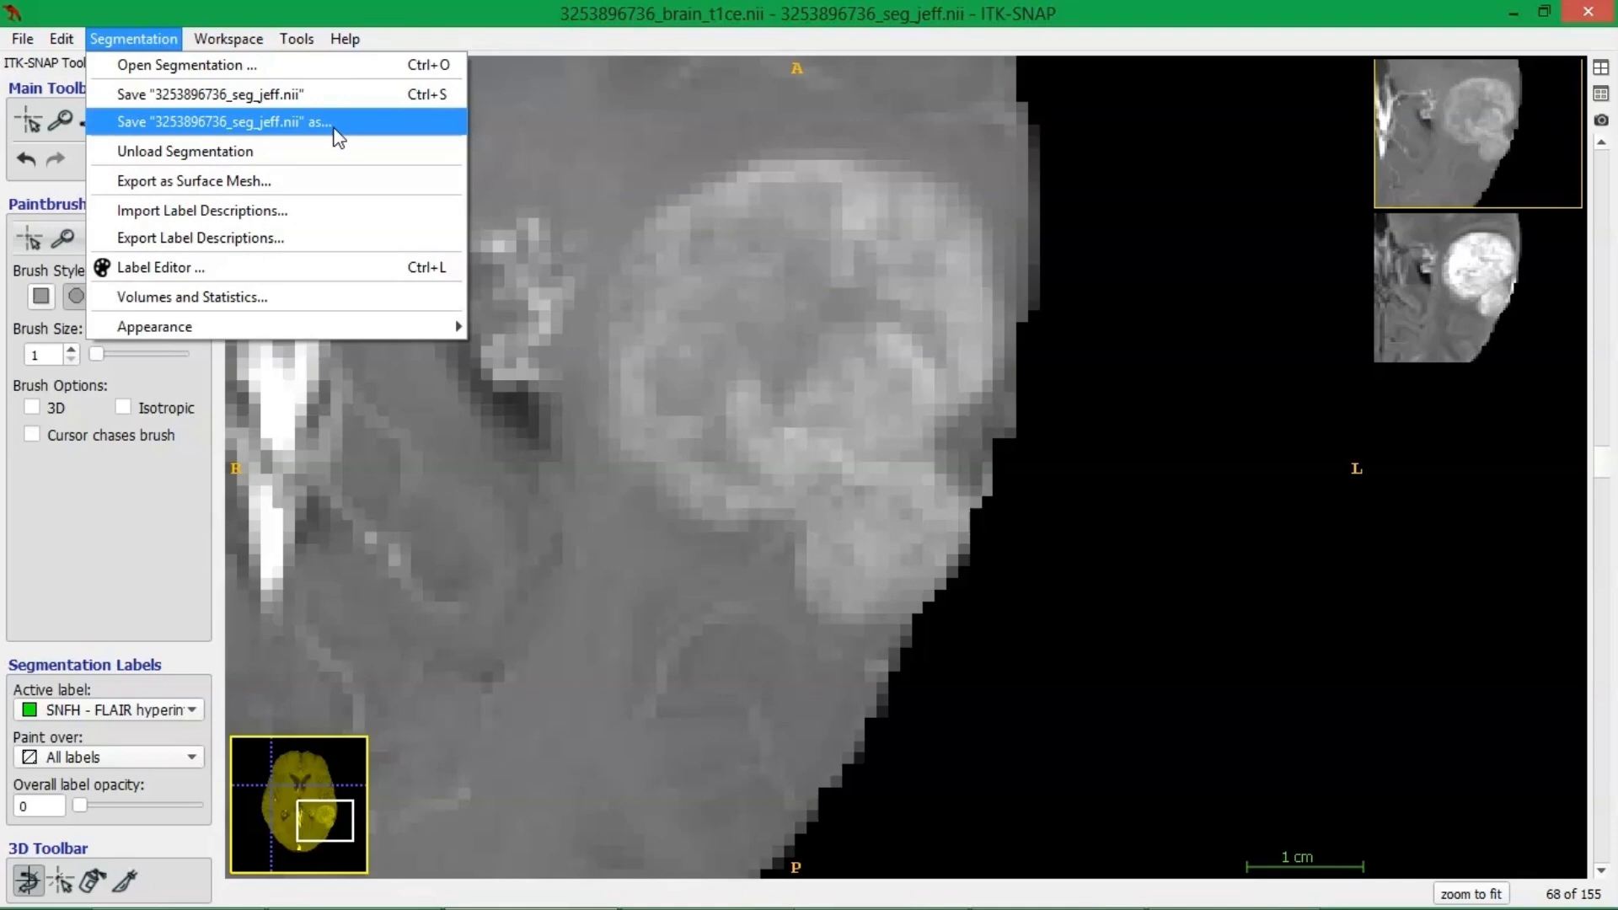
{"action": "left_click", "coordinate": [320, 122]}
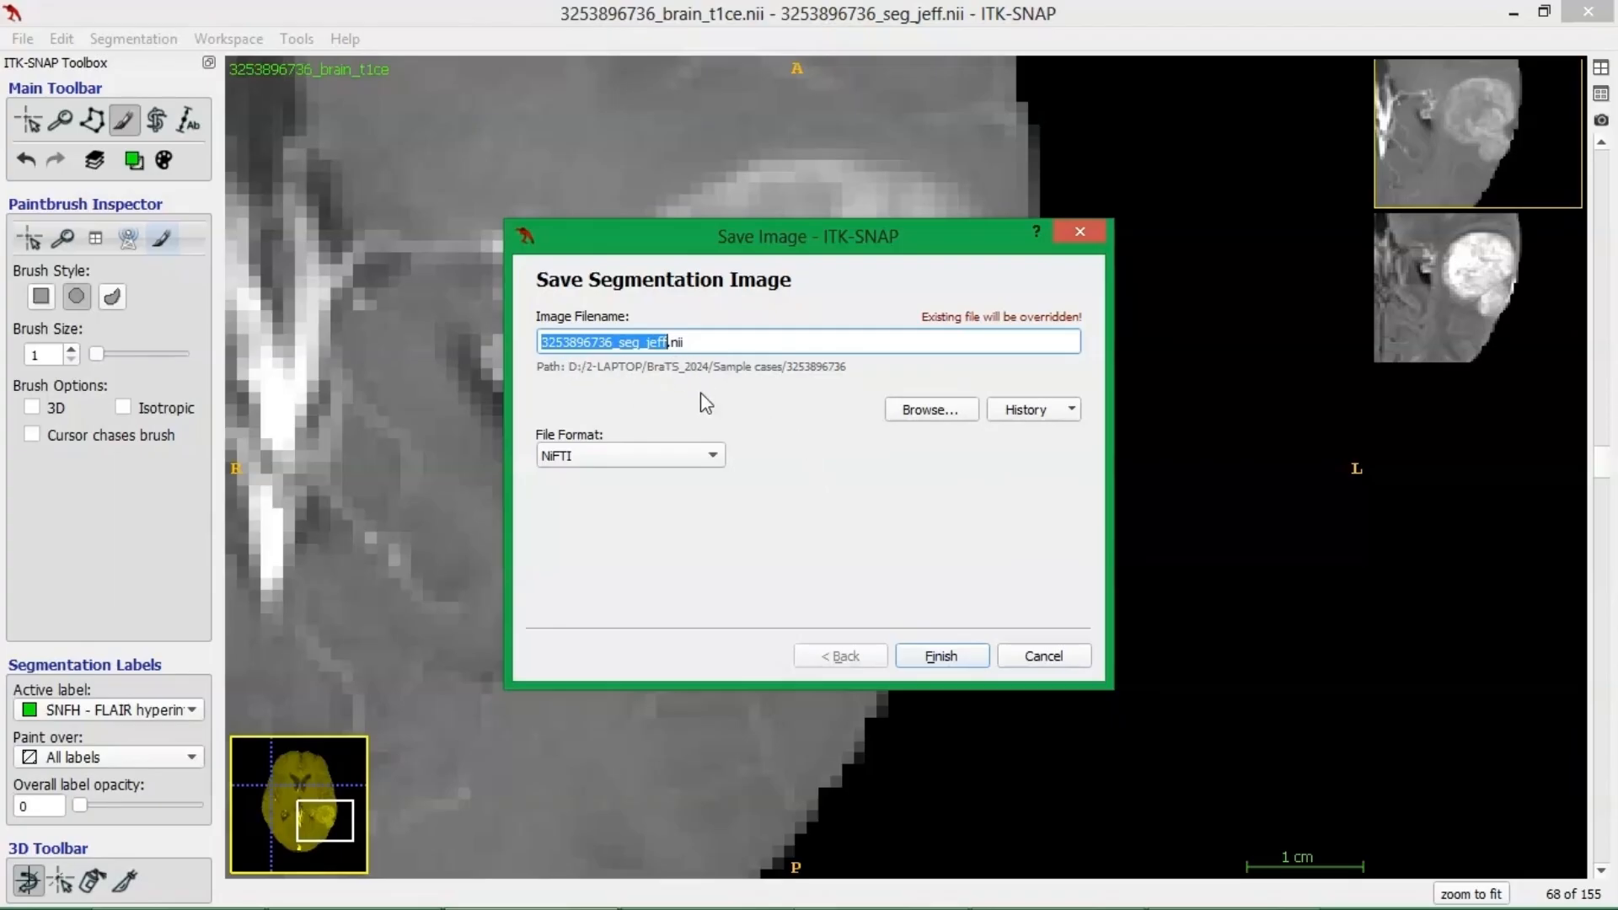
{"action": "left_click", "coordinate": [1024, 654]}
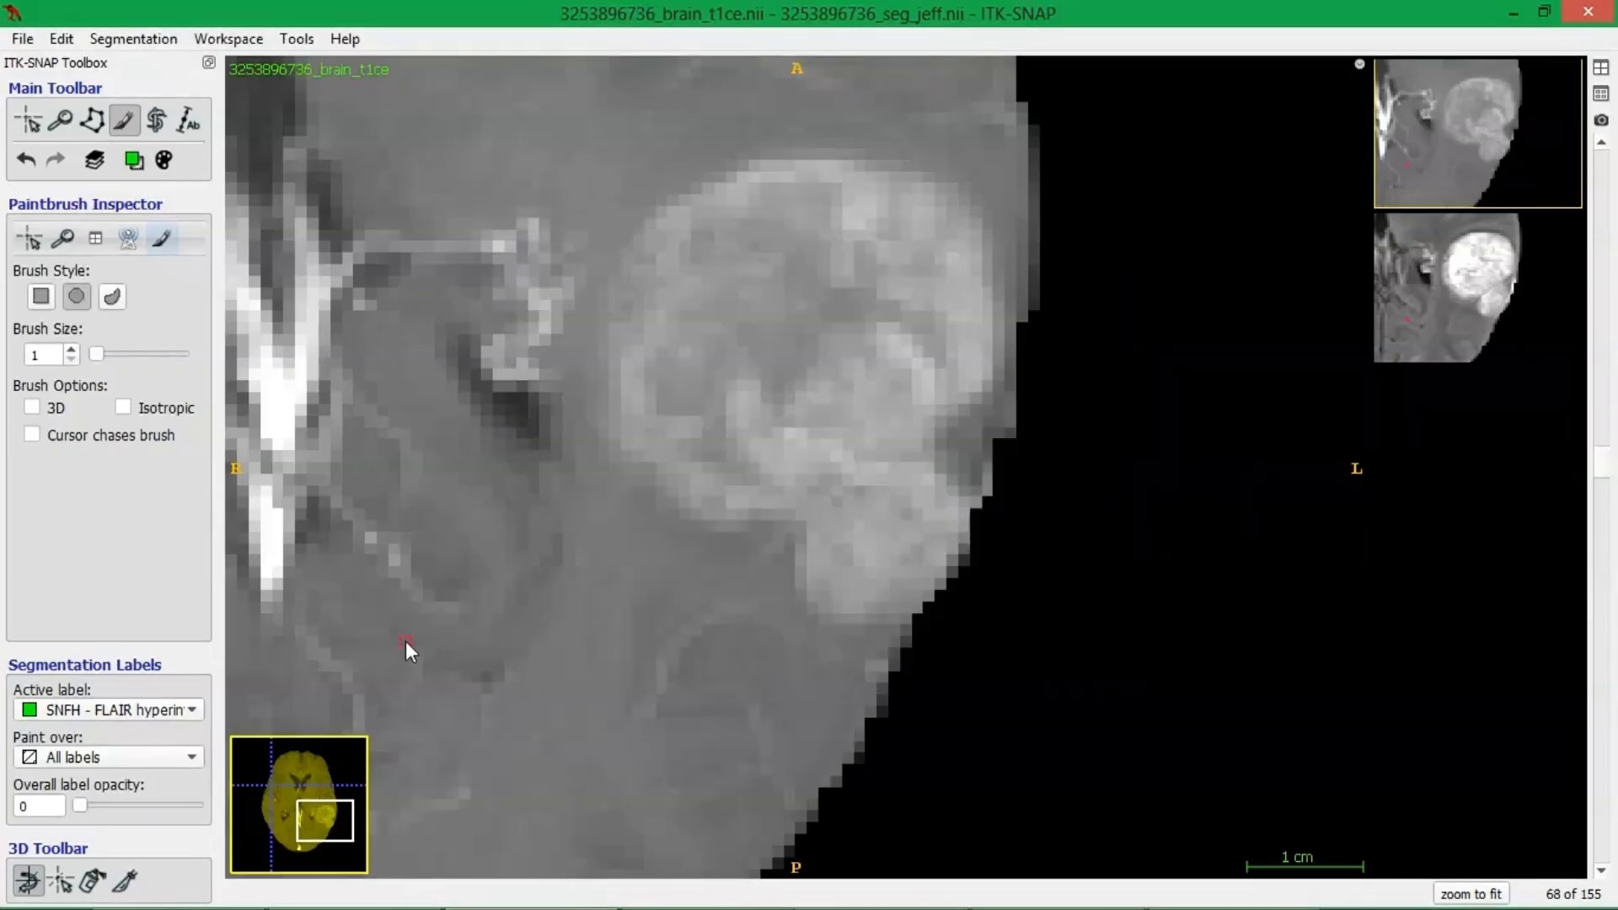